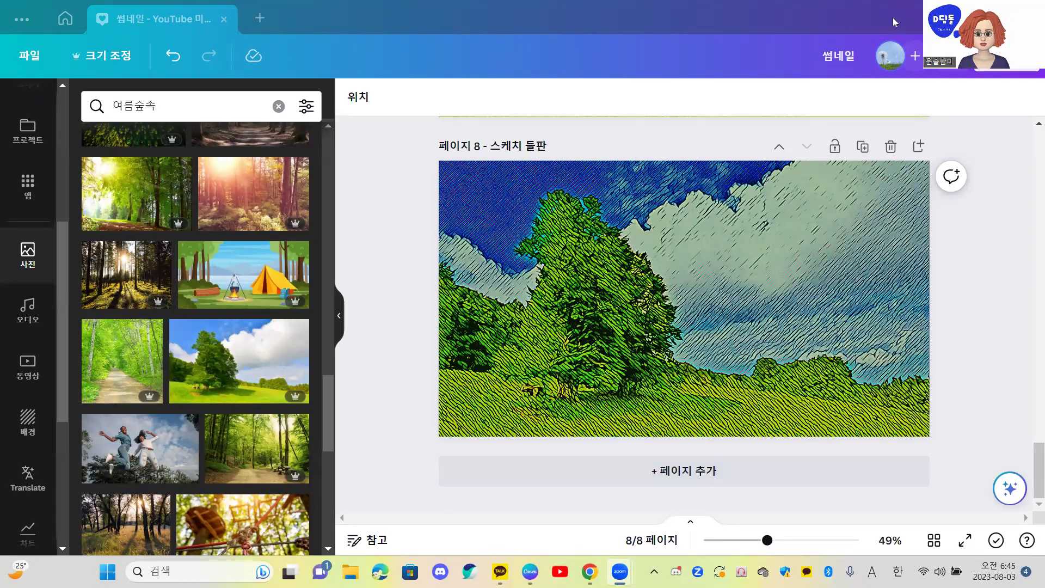
click(259, 19)
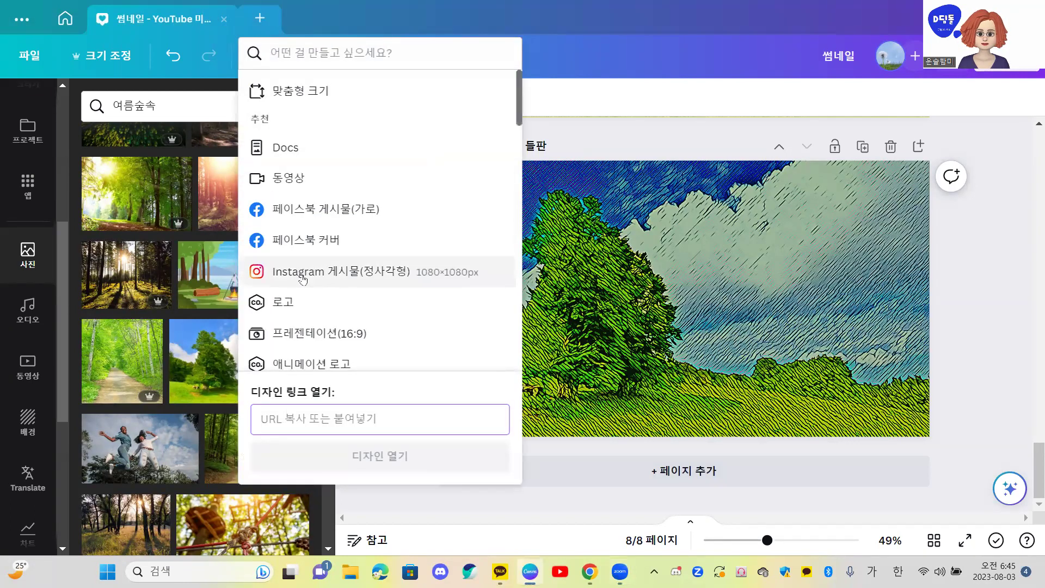
key(super+d)
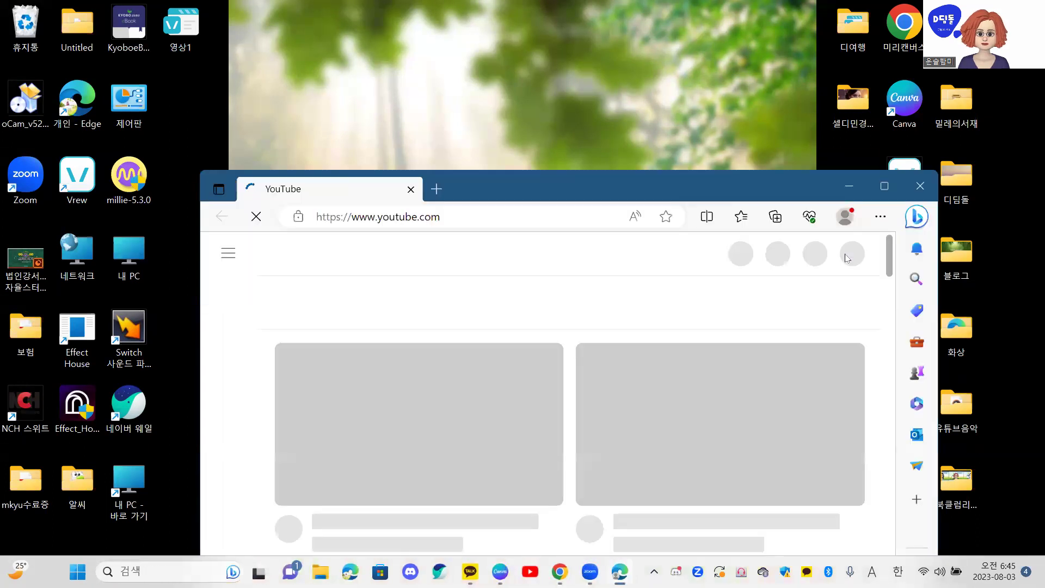
click(884, 185)
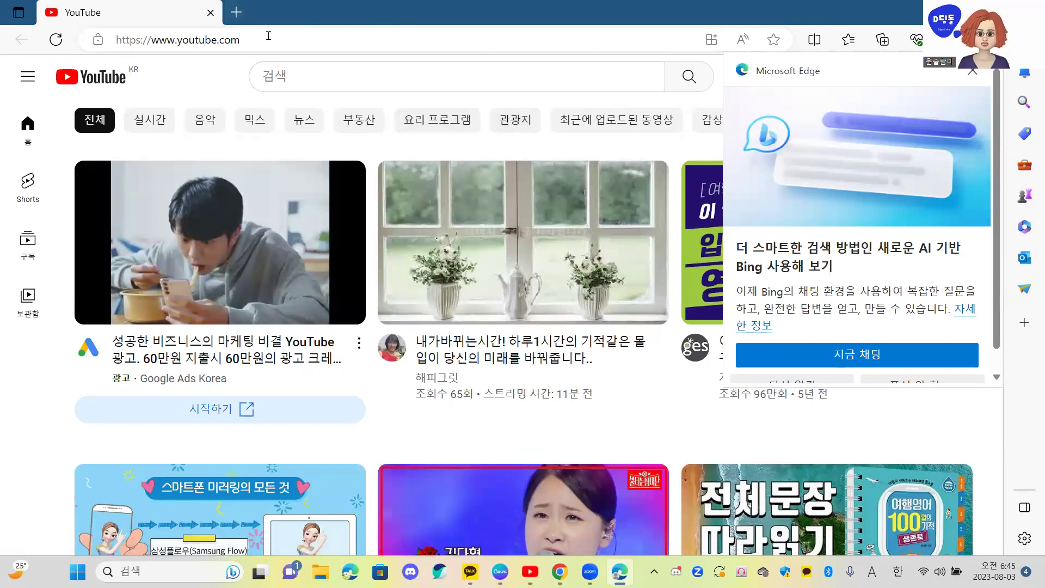
click(236, 12)
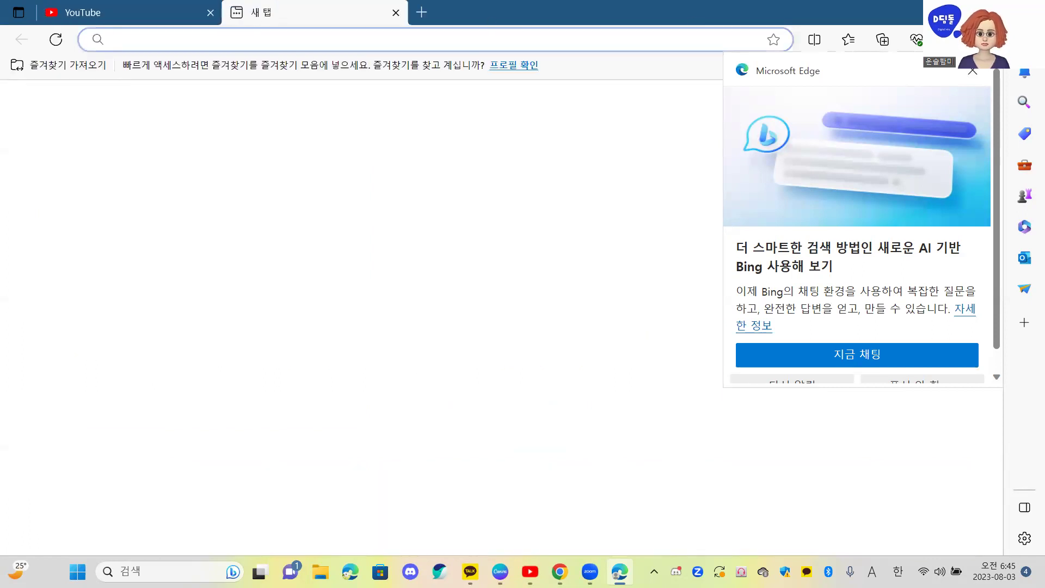
key(super+d)
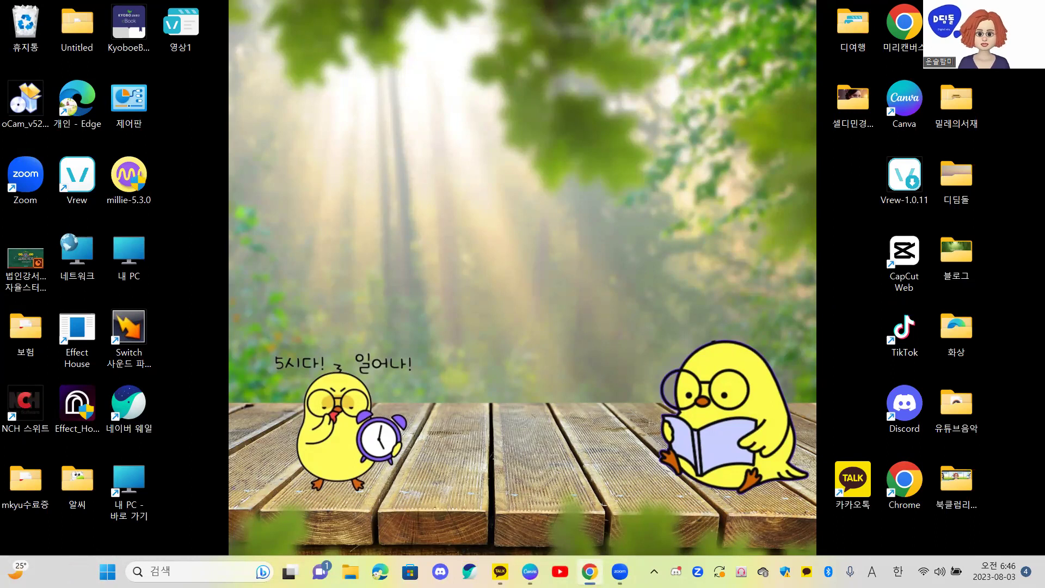
Step: Switch to the Chrome window, maximize it and open YouTube in a new tab
click(590, 571)
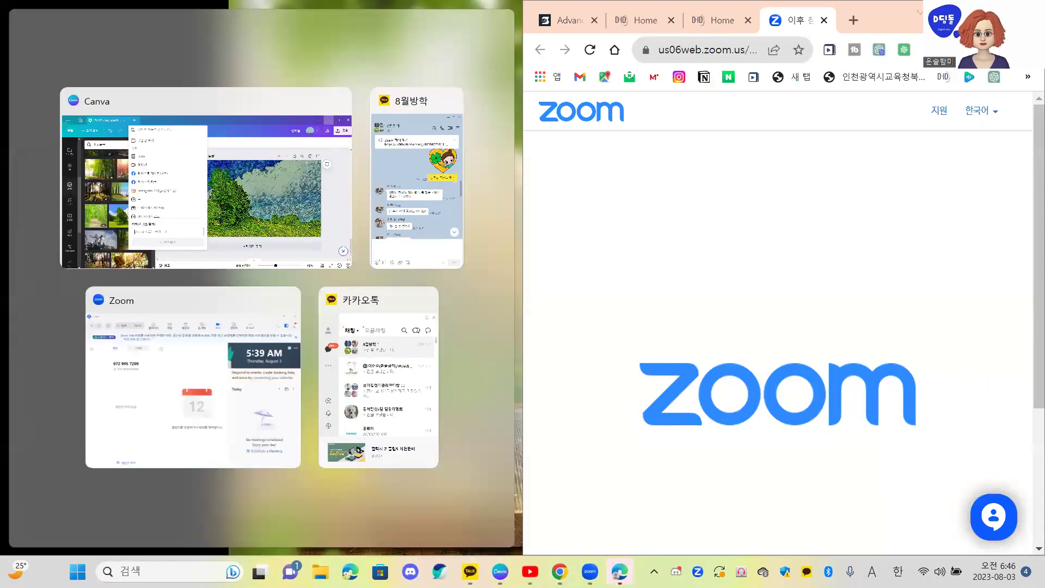
click(988, 12)
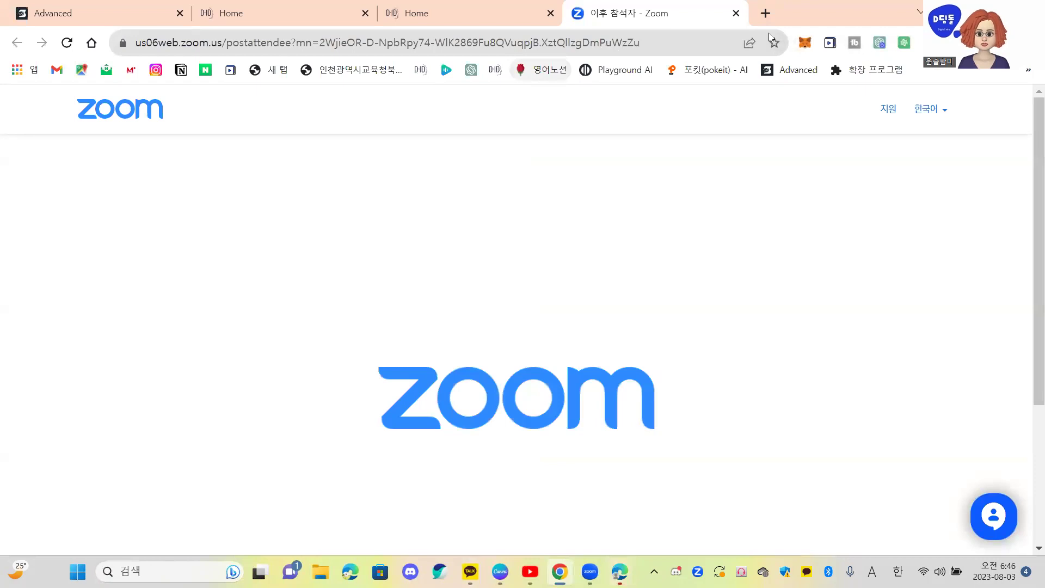
click(765, 13)
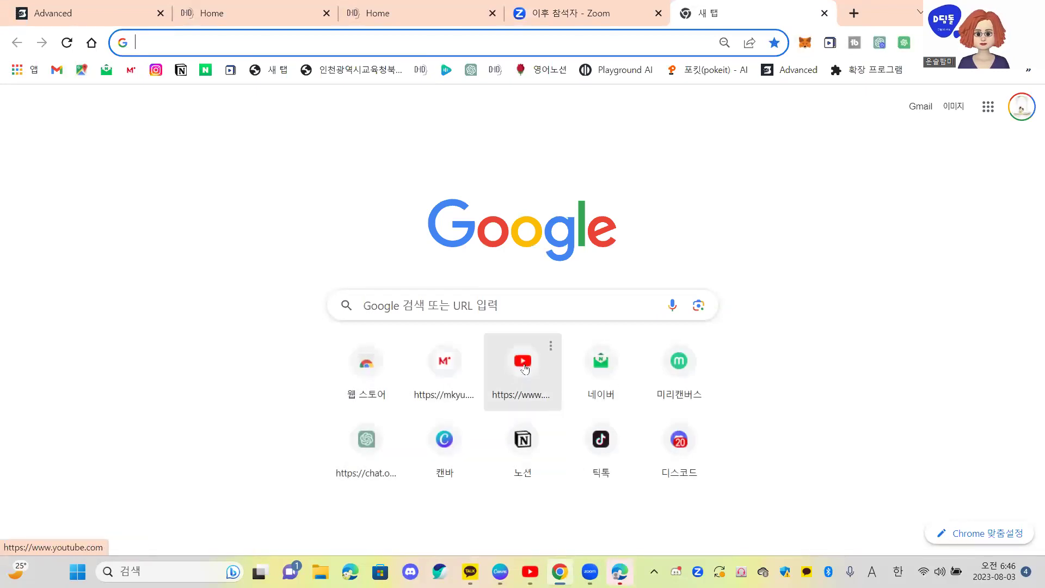
click(525, 369)
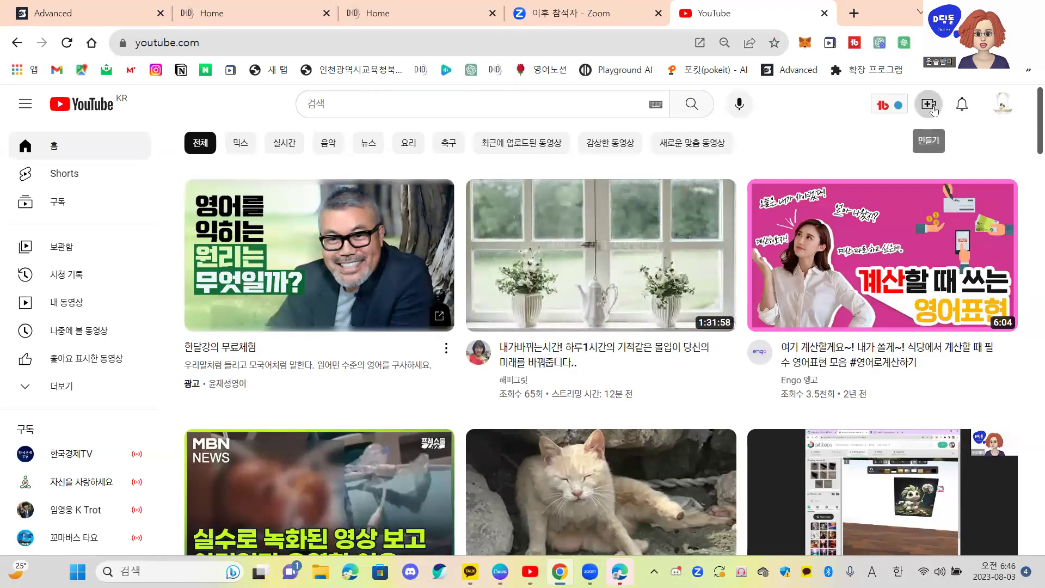
Step: Start a new video upload on YouTube and open the file selection
click(932, 106)
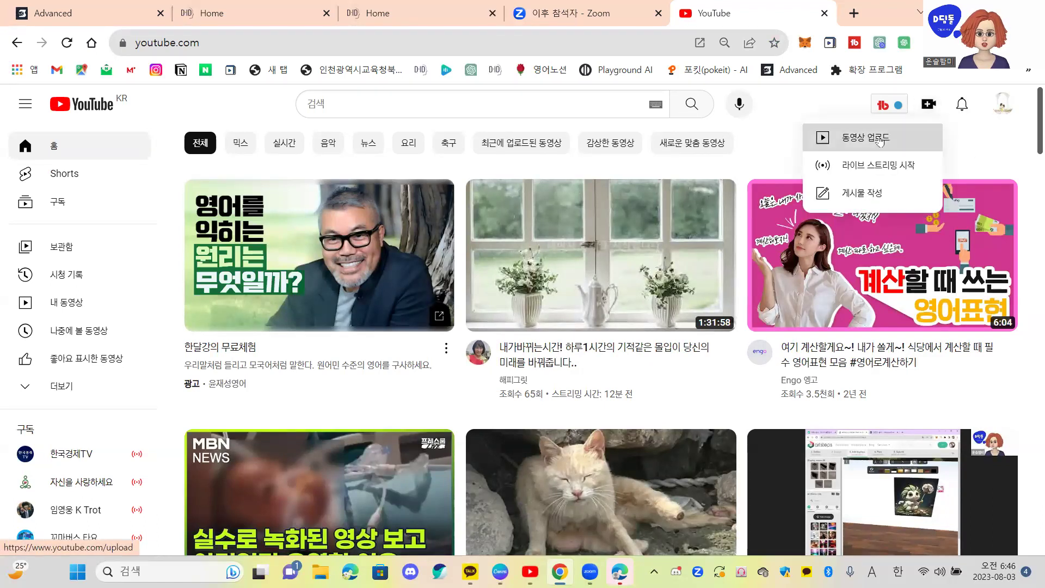
click(881, 139)
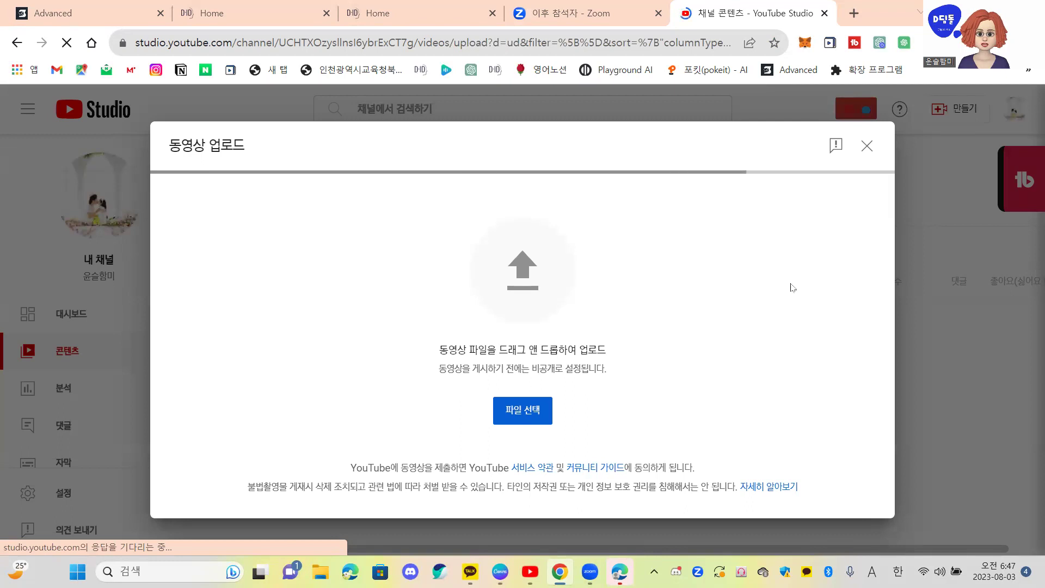
click(532, 421)
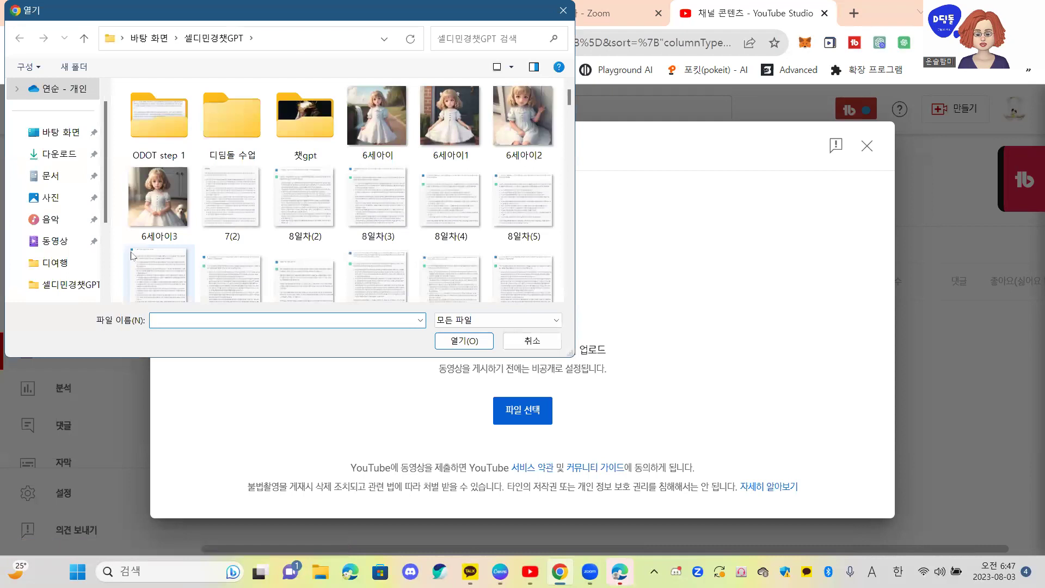
Step: Look through the 셀디민경챗GPT folder for a file to upload
scroll(197, 239, down, 1)
scroll(197, 238, down, 8)
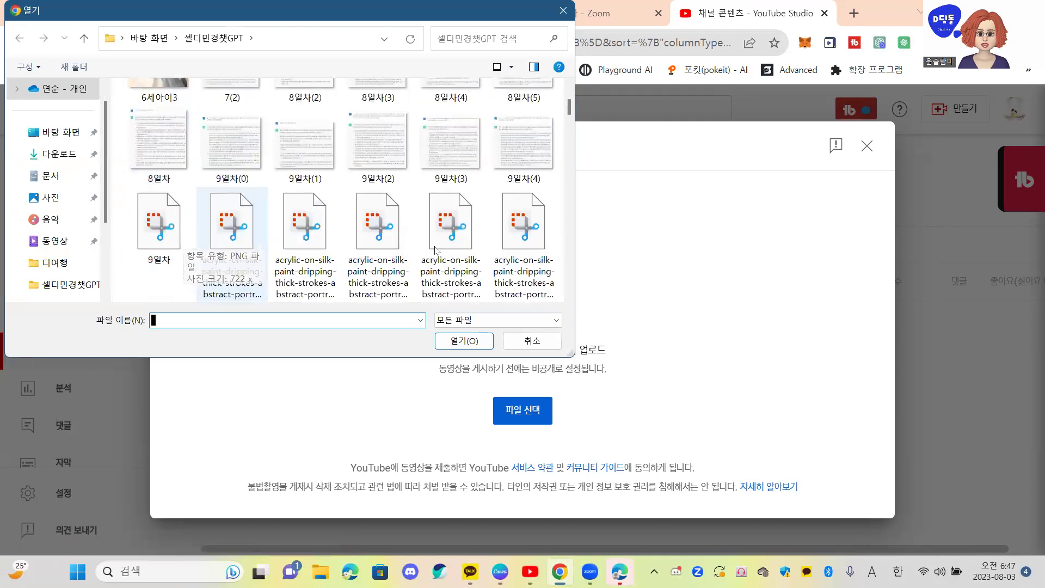
scroll(436, 246, down, 5)
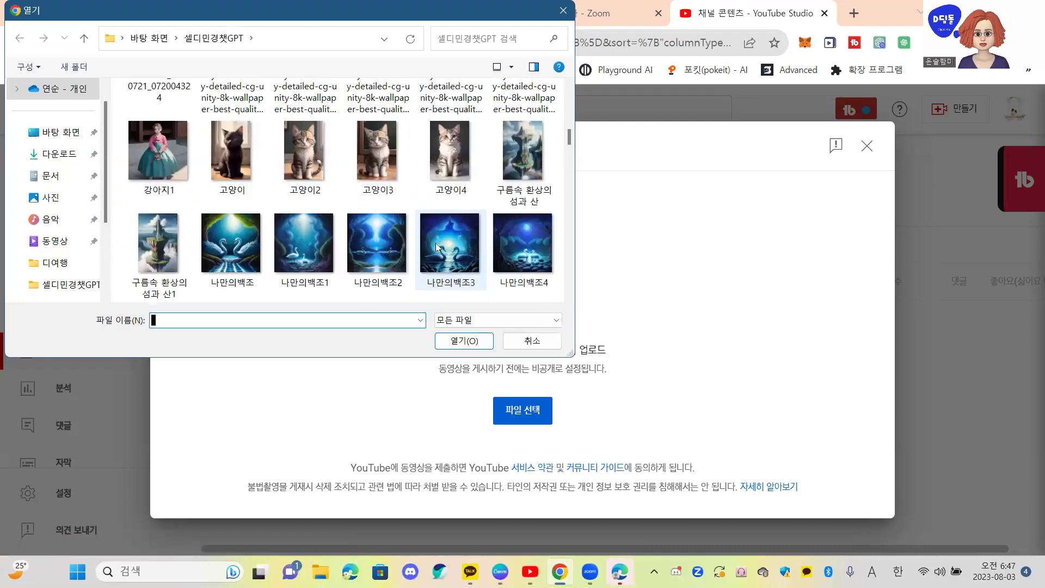
scroll(433, 233, down, 5)
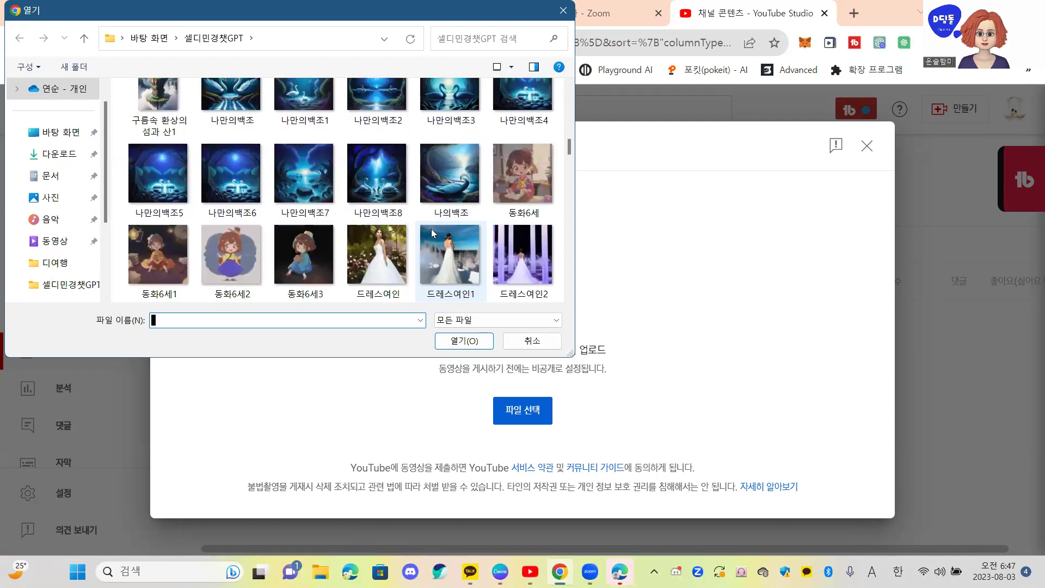
scroll(432, 233, down, 3)
scroll(432, 233, down, 3)
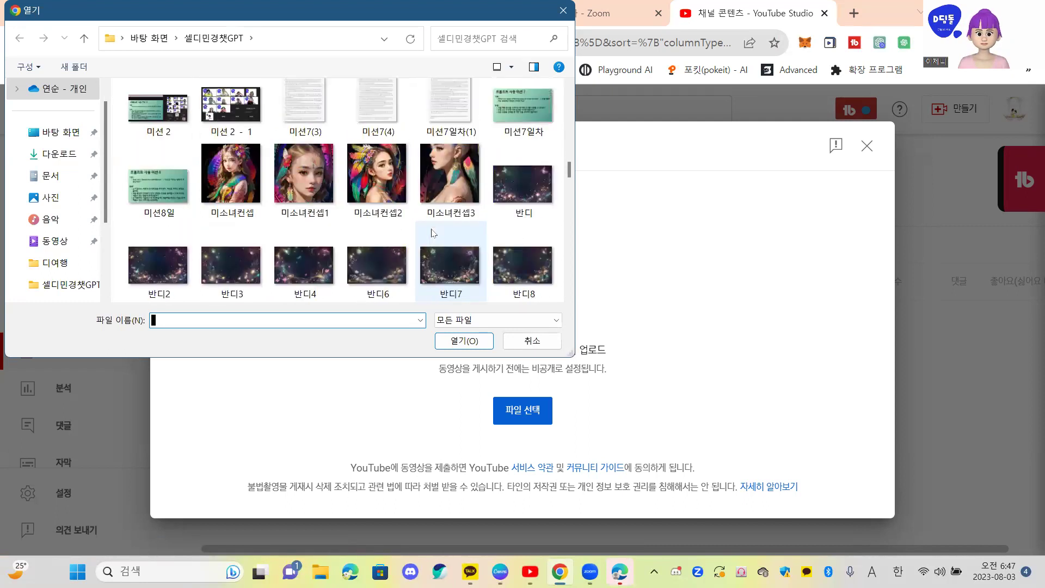
scroll(433, 233, down, 3)
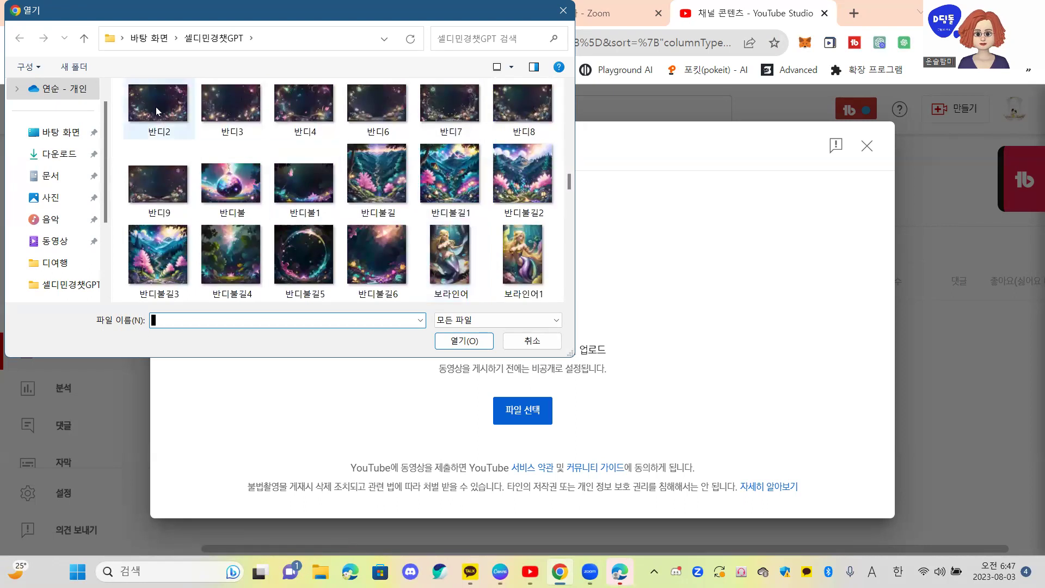
click(311, 265)
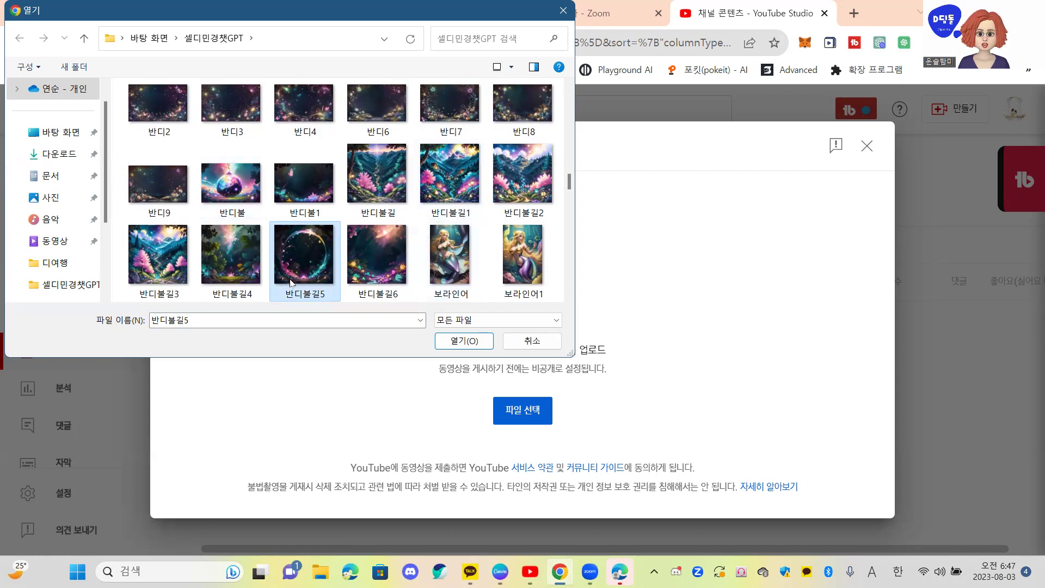
Step: Try to upload the image 이미지 from the 사진 folder and reopen the file selection
click(73, 241)
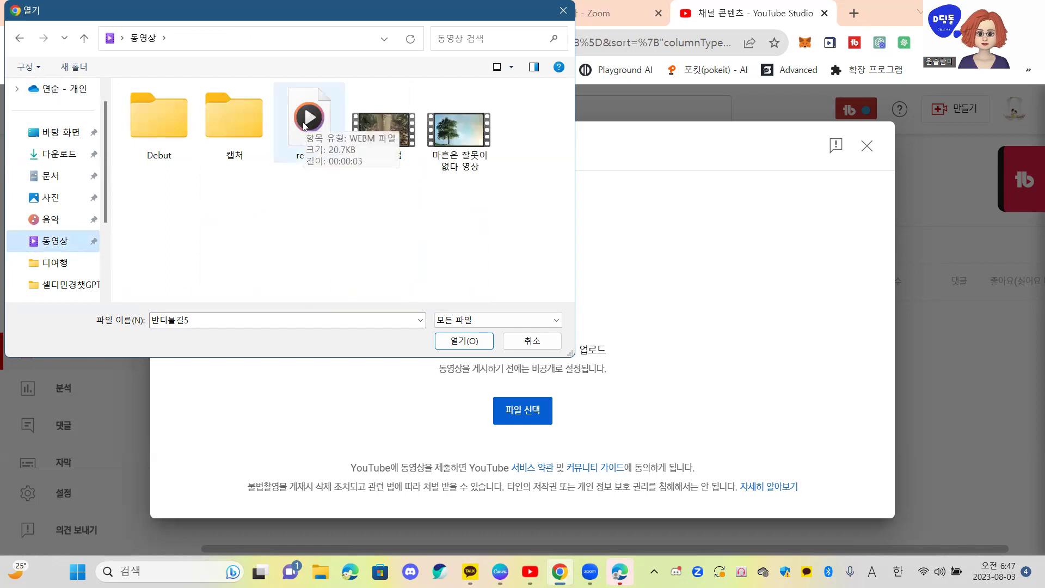
click(60, 202)
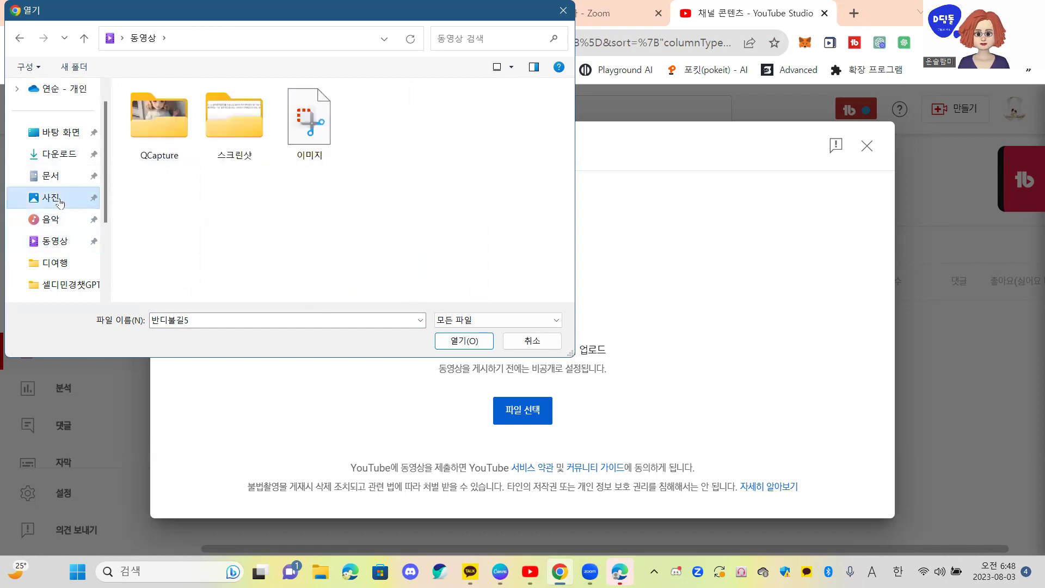
click(308, 127)
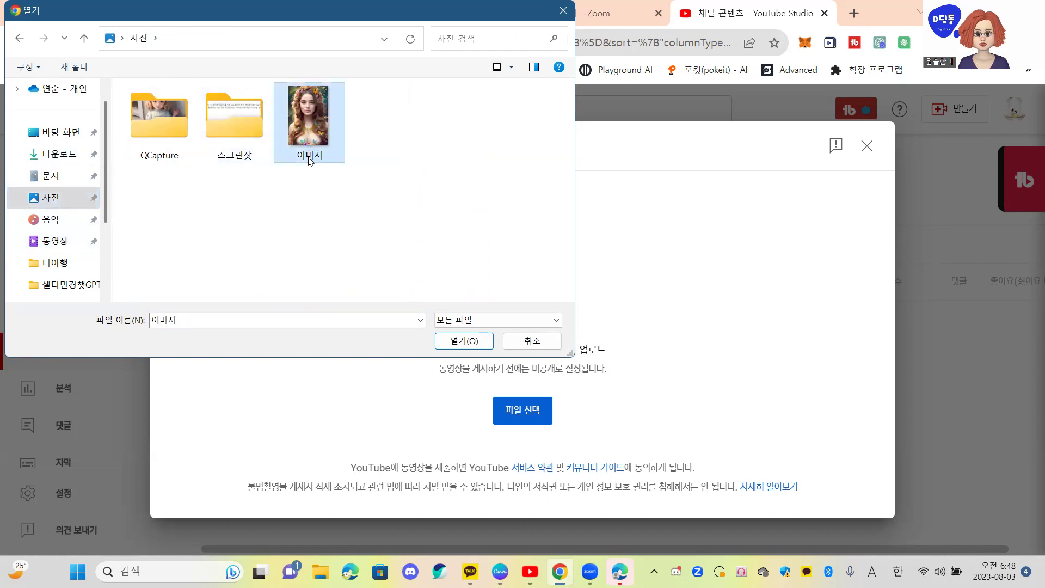
click(536, 416)
click(461, 340)
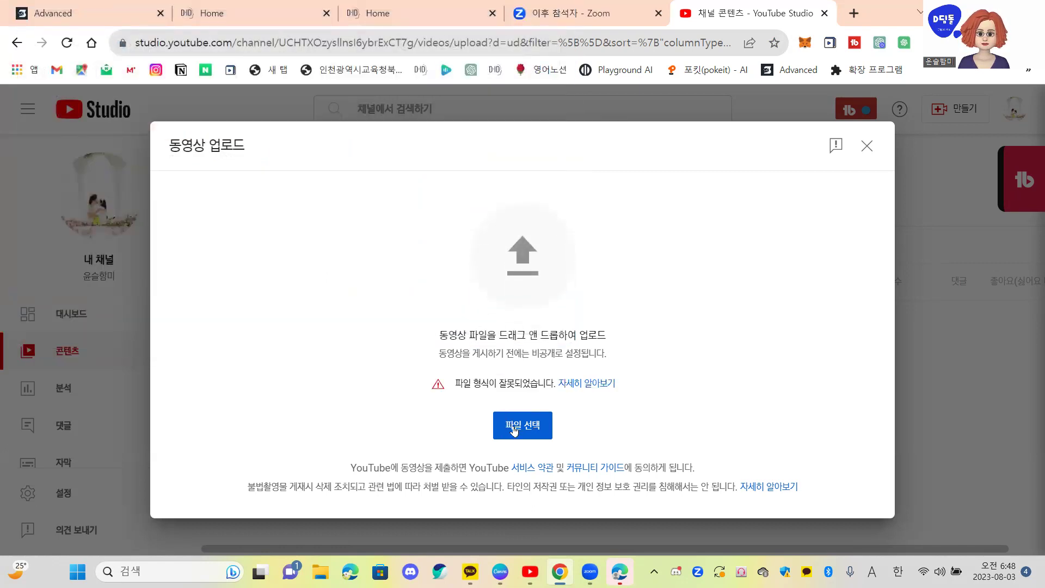
click(527, 425)
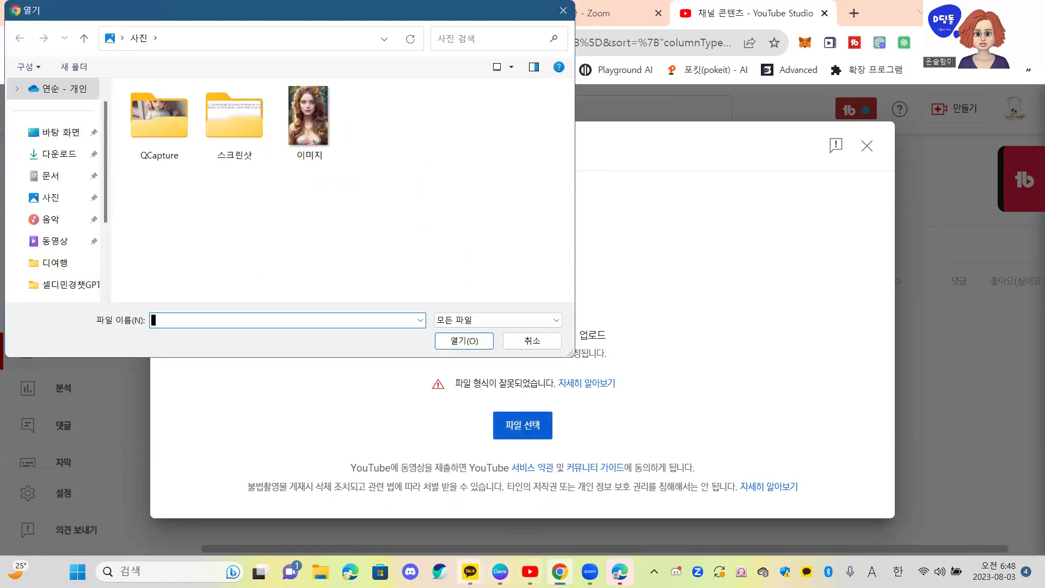
Step: Switch to the 8월방학 chat in KakaoTalk, find the pool video and begin saving it to the computer
mouse_move(471, 572)
mouse_move(470, 571)
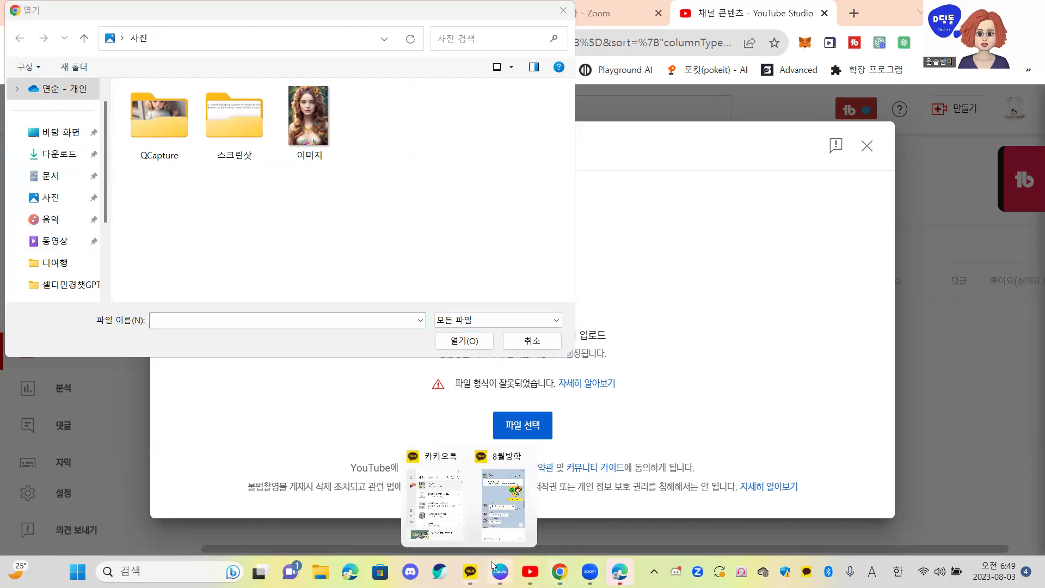
click(517, 484)
scroll(881, 337, down, 5)
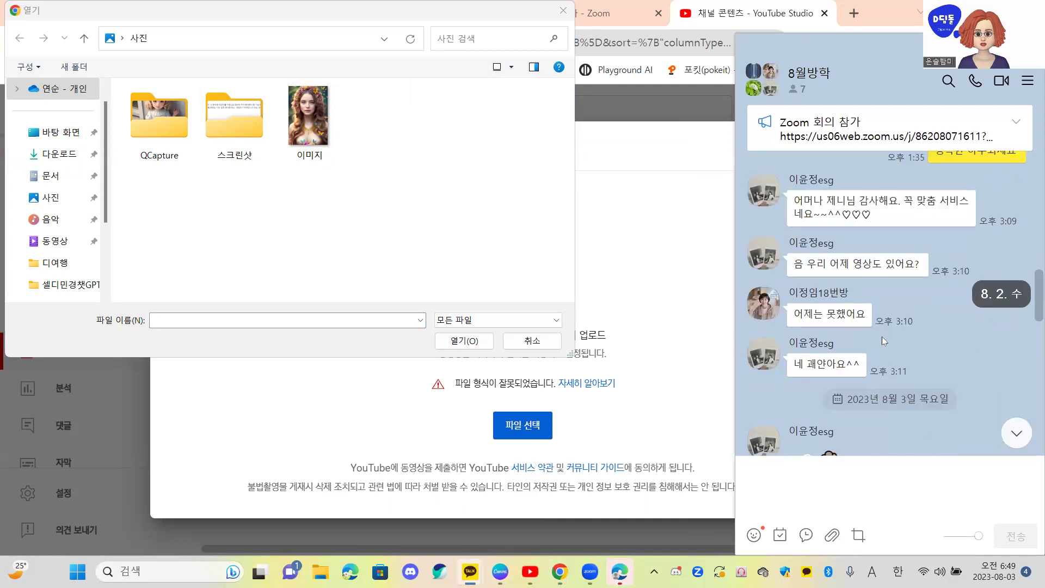
scroll(881, 342, down, 10)
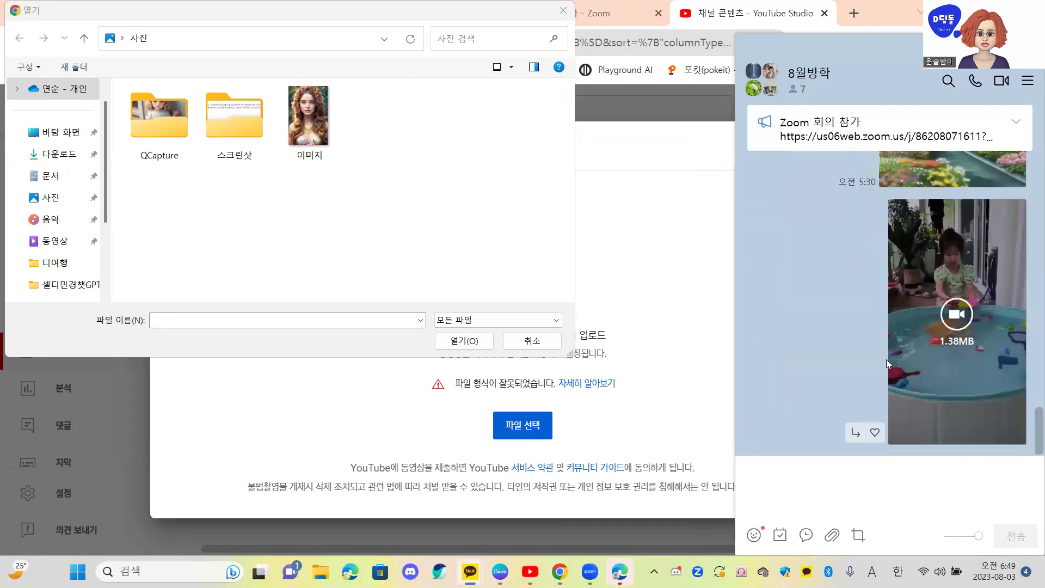
click(952, 319)
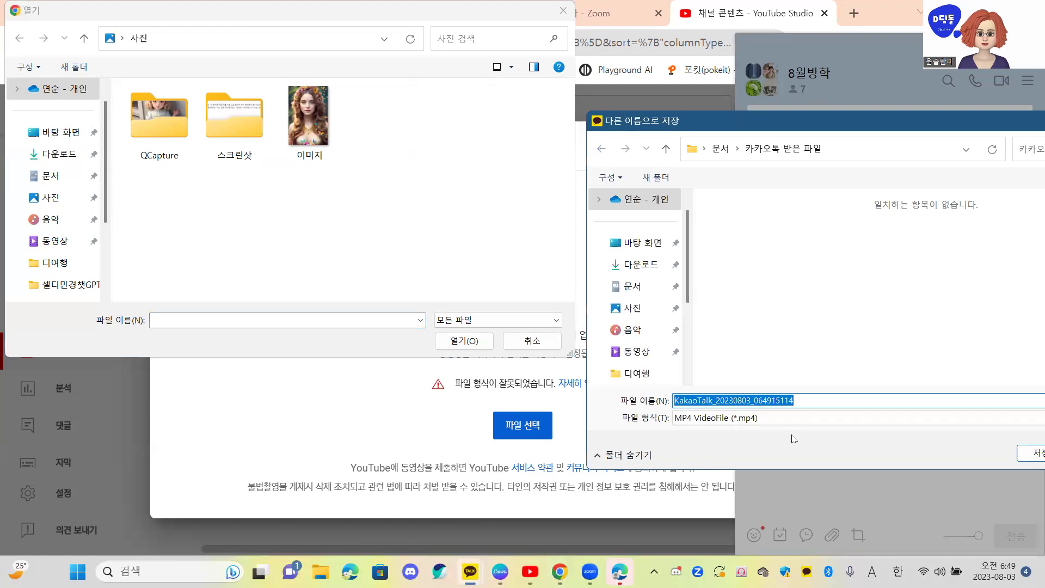
Step: Save the pool video as an MP4 under a new Korean name in the 카카오톡 받은 파일 folder
text(DBSTMF)
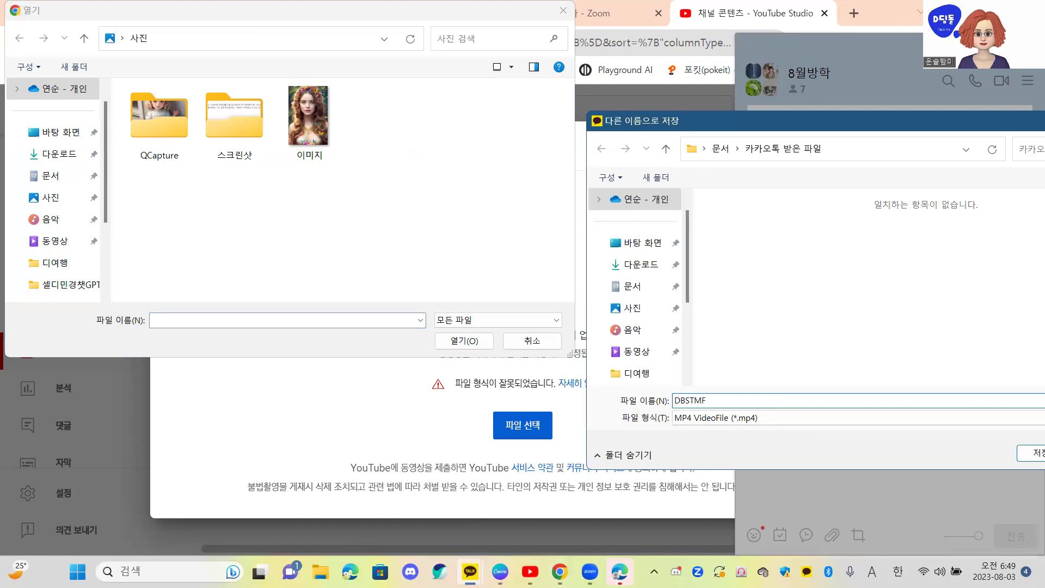
key(BackSpace)
key(BackSpace)
key(BackSpace)
key(BackSpace)
key(BackSpace)
key(Hangul)
text(윤ㅅ)
click(1029, 457)
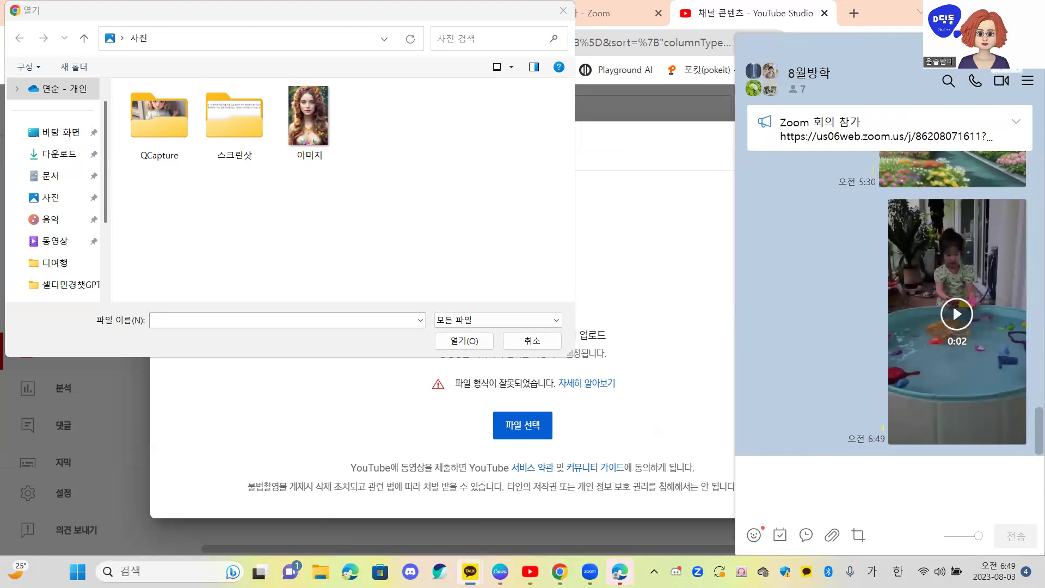
Step: Return to the YouTube file selection and look through the 동영상, 다운로드 and 바탕 화면 folders for the saved video
click(294, 267)
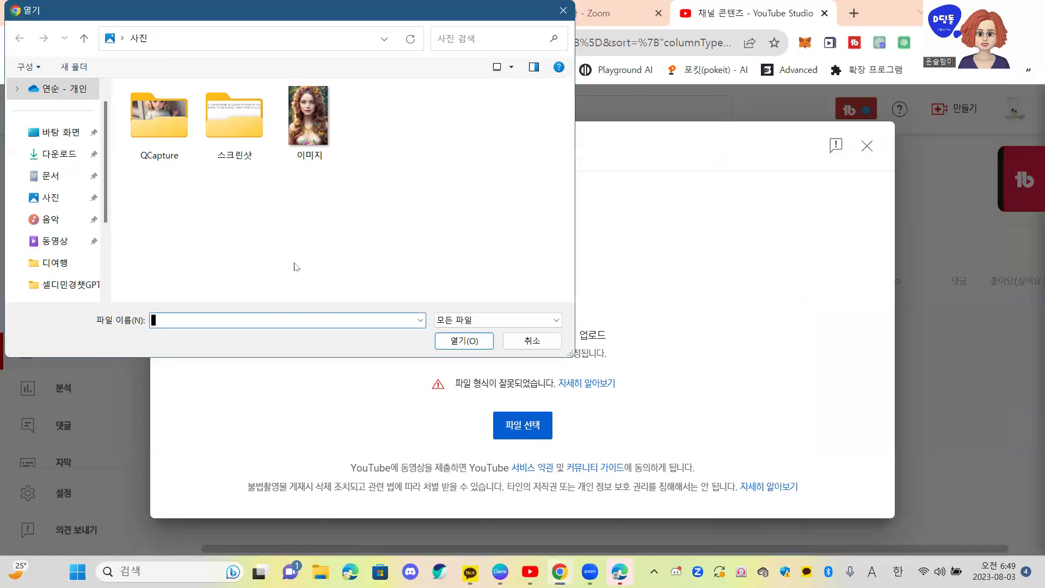
click(57, 241)
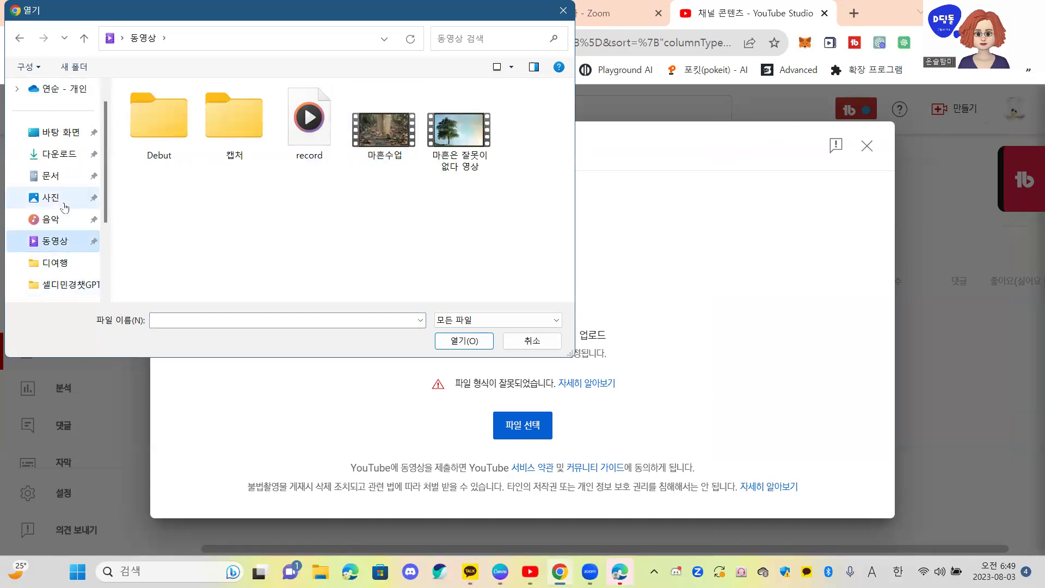
click(73, 155)
click(68, 133)
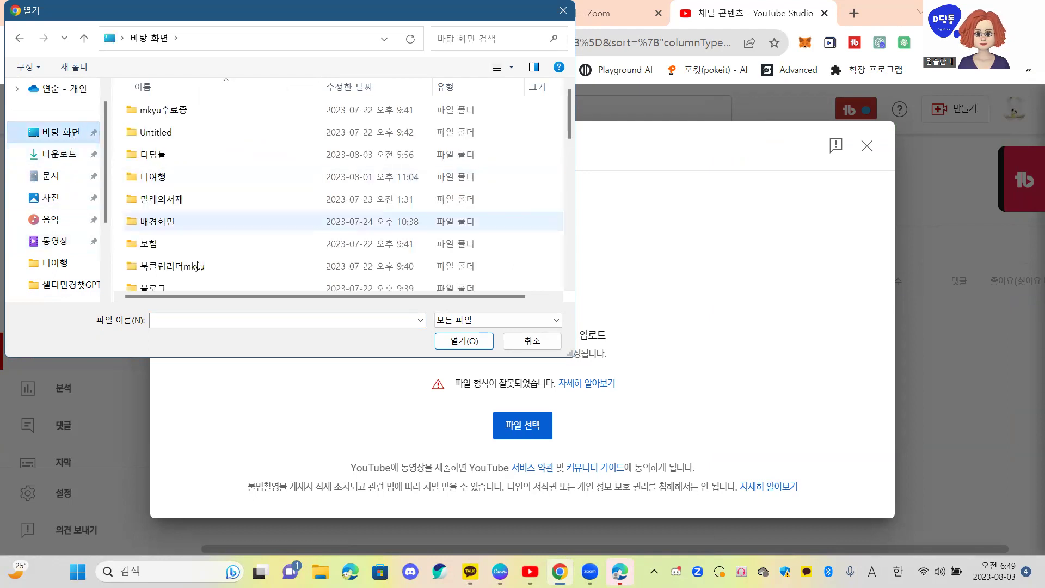
scroll(247, 245, down, 9)
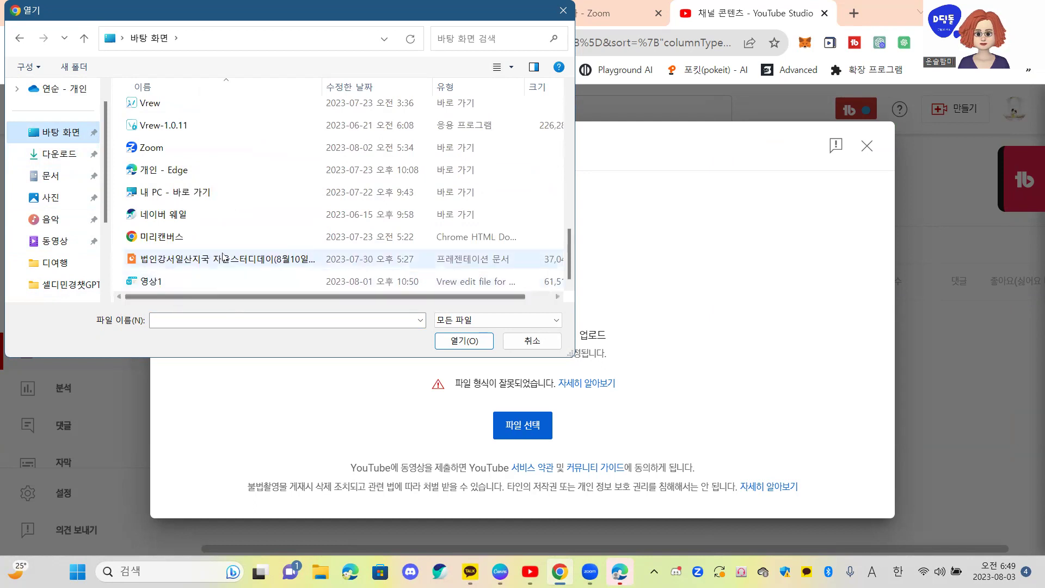
scroll(185, 245, up, 2)
scroll(218, 217, up, 2)
scroll(219, 215, up, 4)
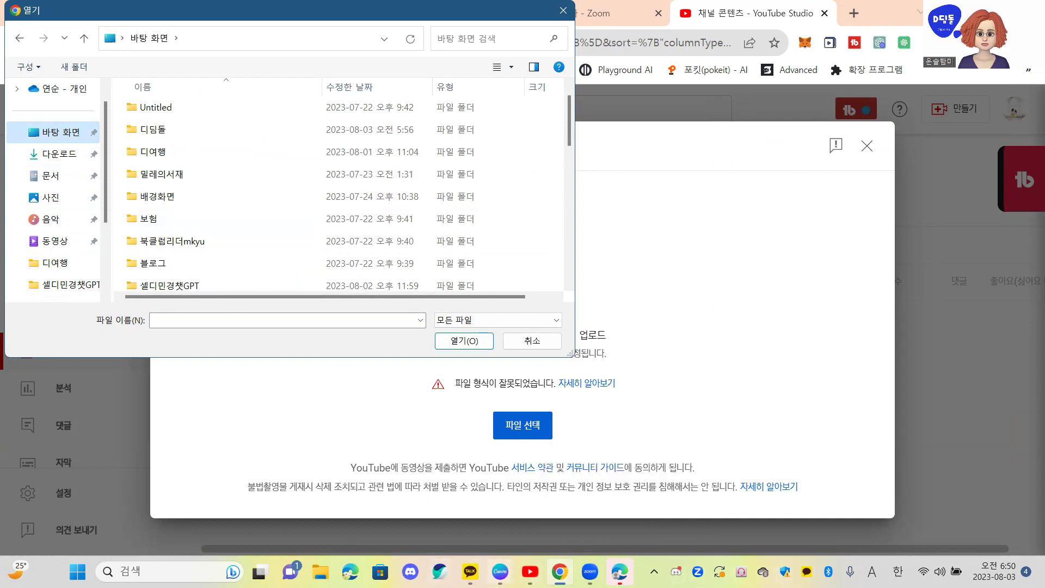
Step: Switch back to the 8월방학 chat in KakaoTalk, open the pool video and start saving it to the computer
mouse_move(470, 570)
click(510, 509)
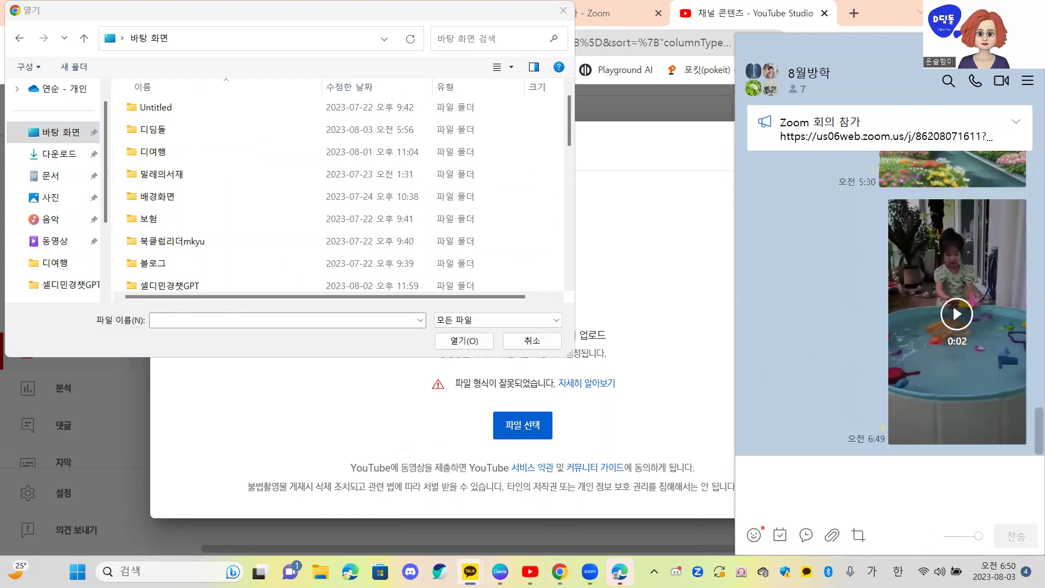
drag(916, 53, 761, 51)
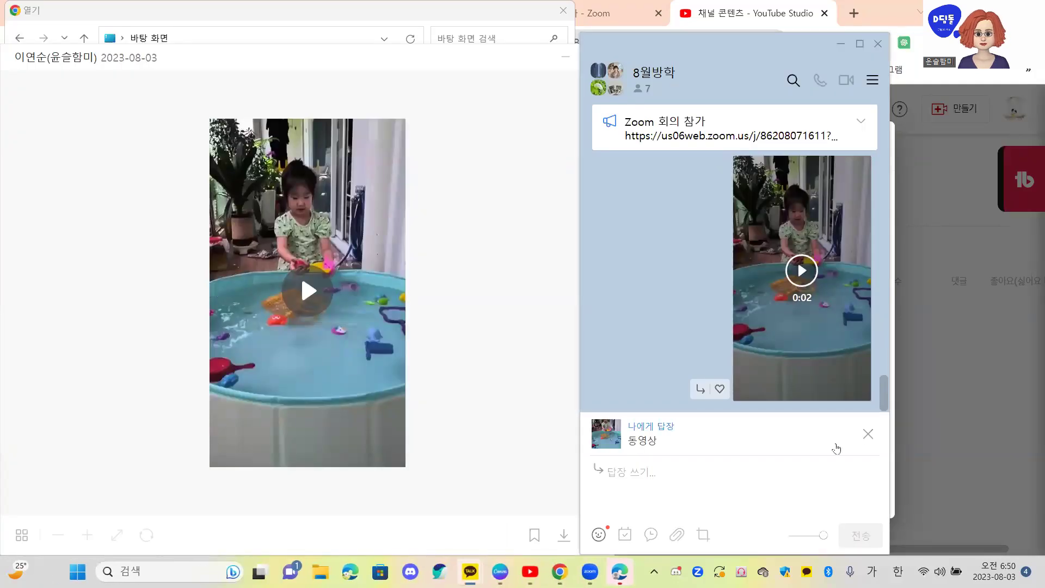
click(868, 434)
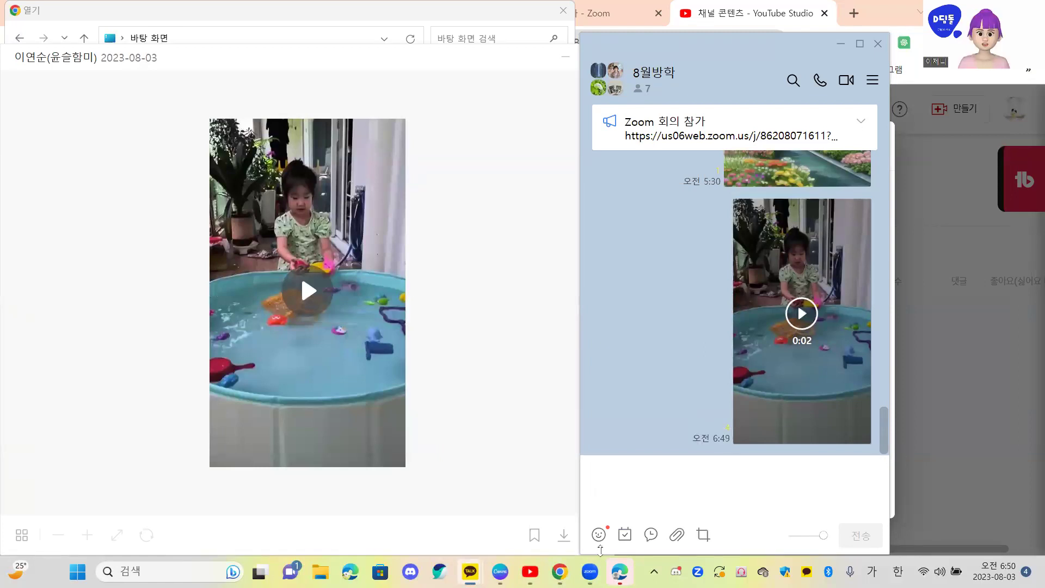
click(564, 538)
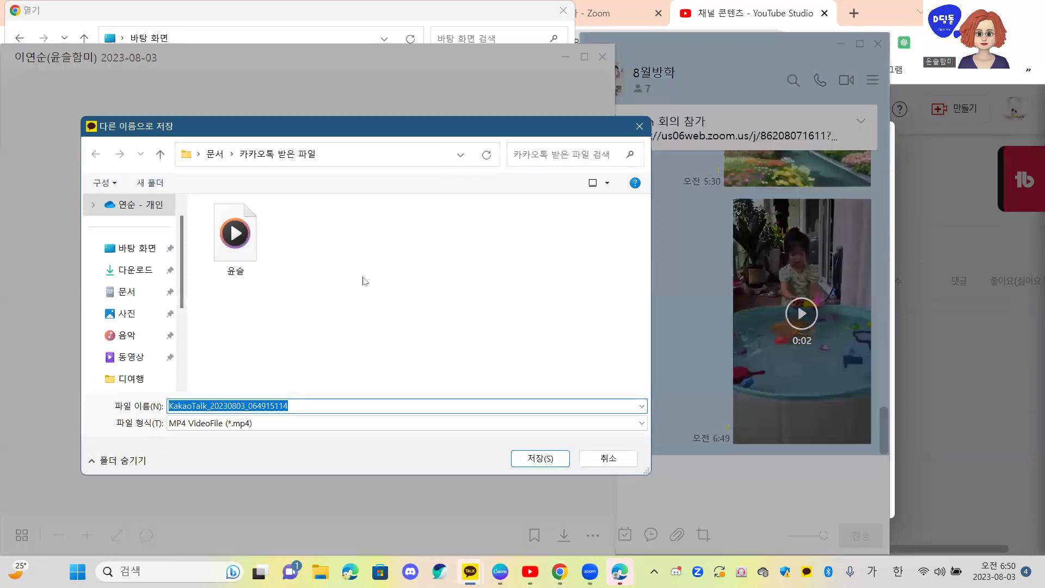
Step: Name the MP4 file with the child's first name and save it in the 디딤돌 folder on the desktop
text(윤스)
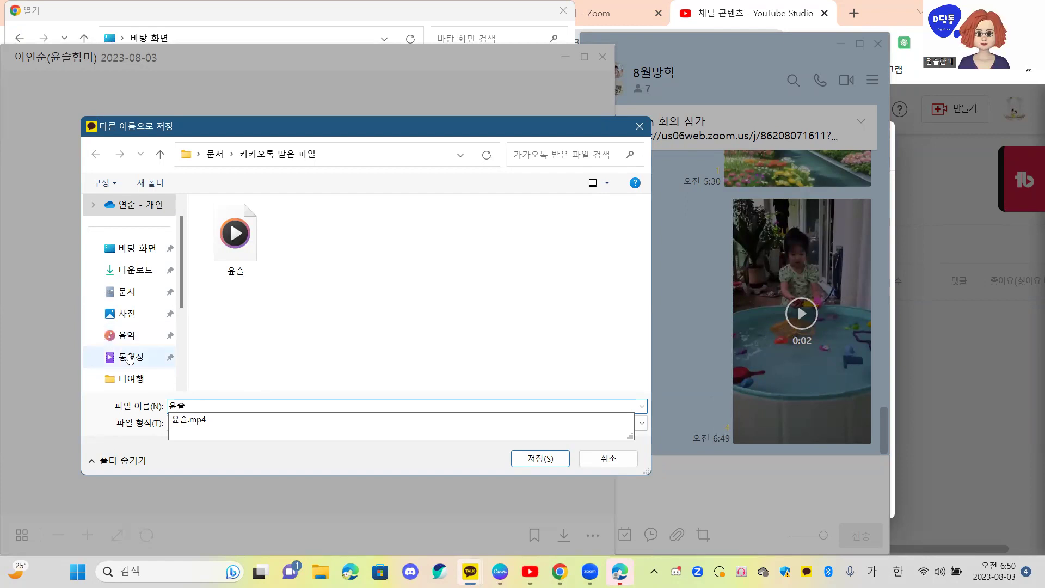
click(134, 249)
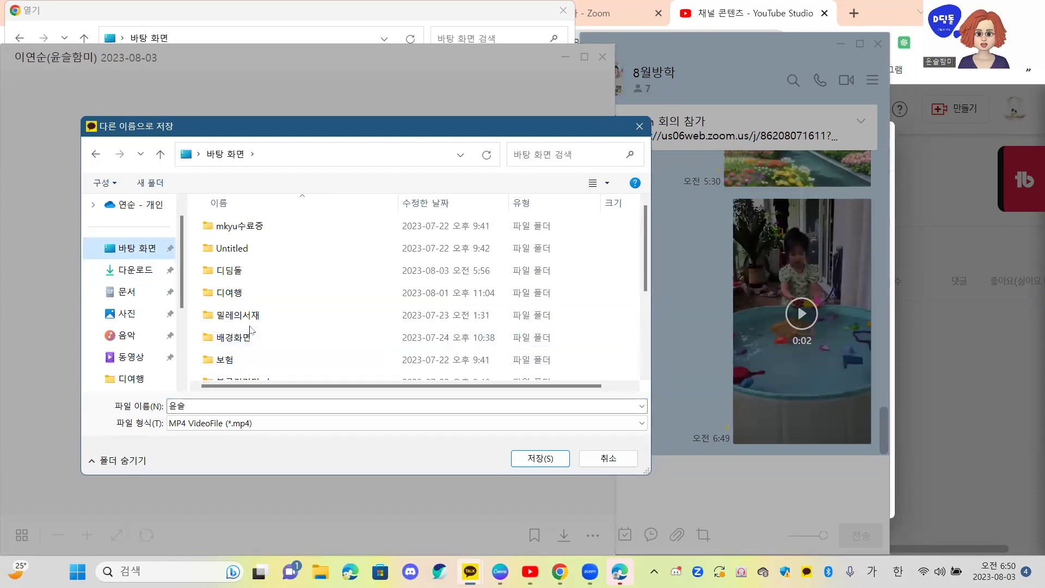
click(226, 275)
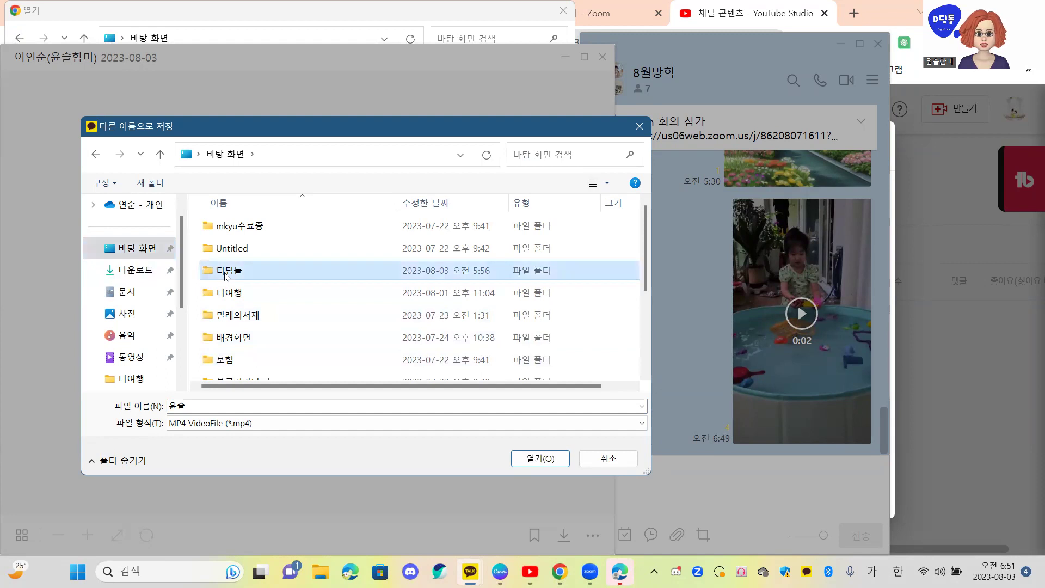
double_click(226, 270)
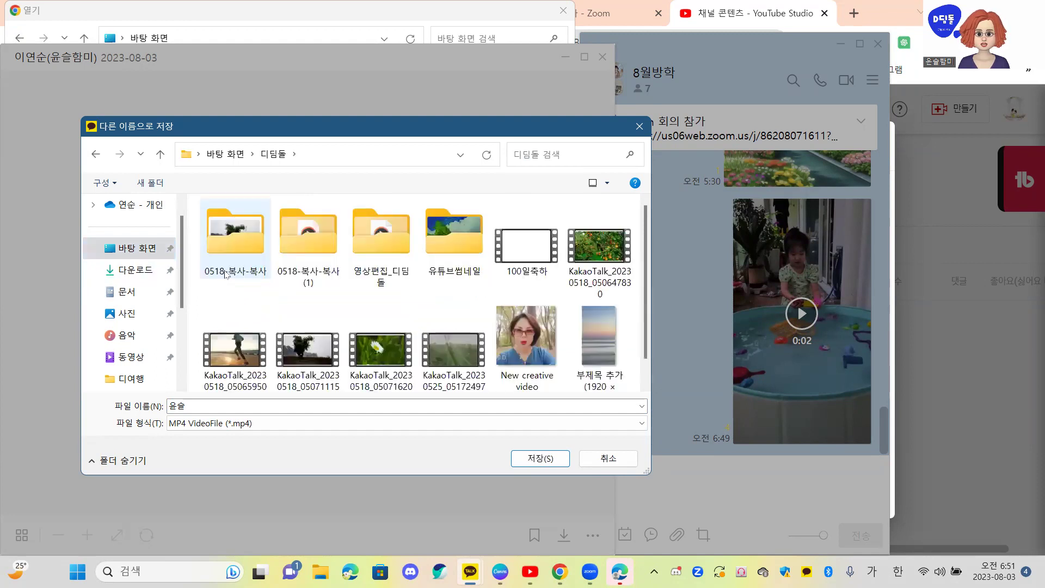
click(542, 460)
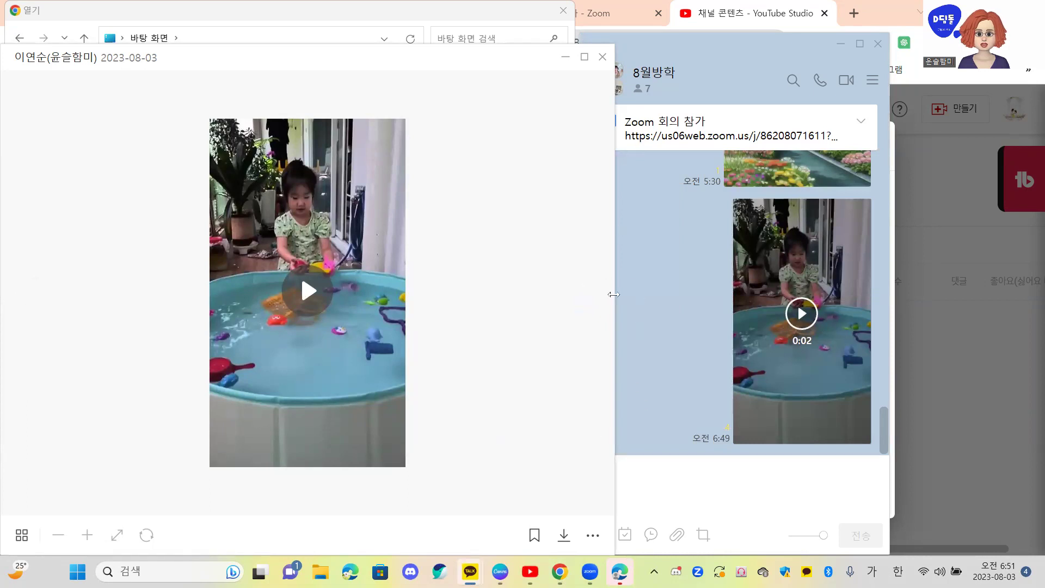
Step: Put away the KakaoTalk windows and cancel the open file selection in YouTube Studio
click(640, 357)
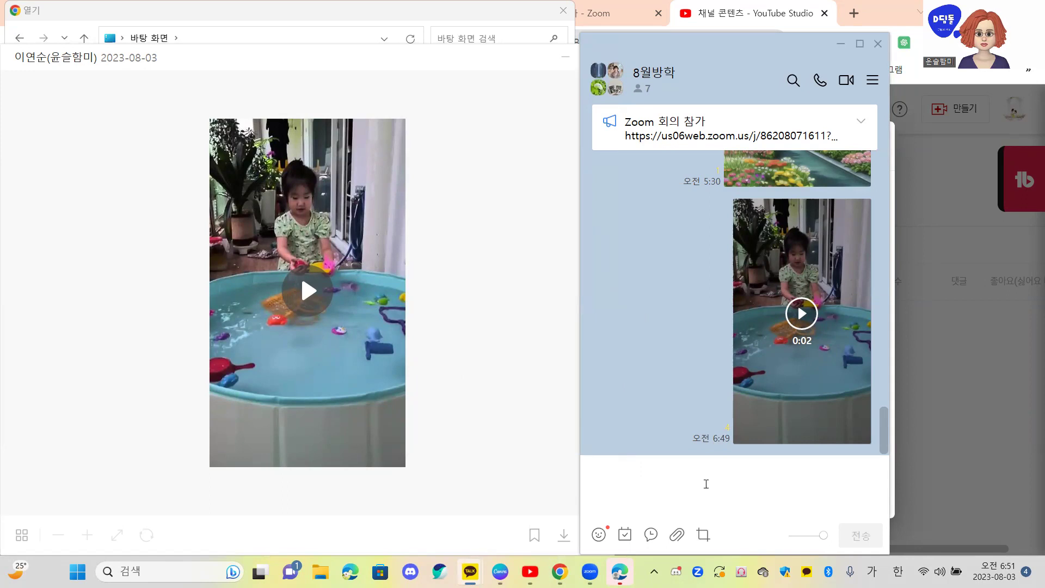
click(841, 43)
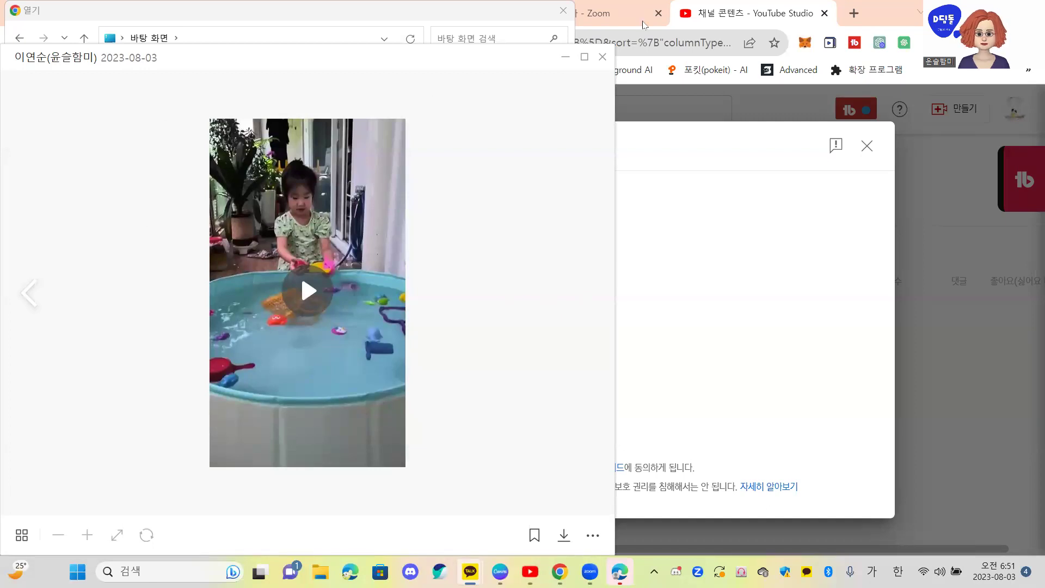
click(820, 34)
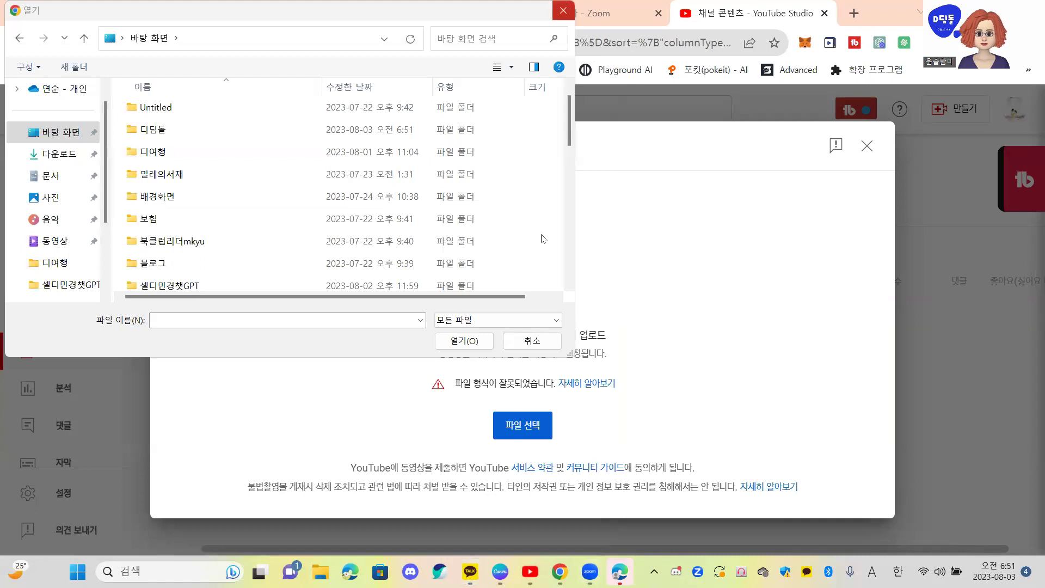
click(563, 10)
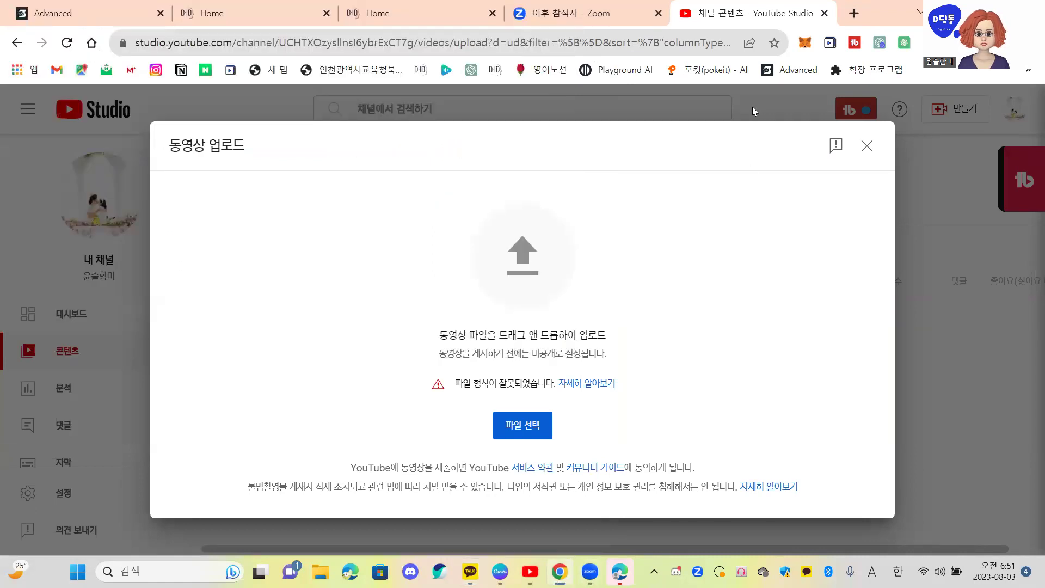
Step: Upload the newly saved pool video from the 디딤돌 folder on the desktop to YouTube Studio
click(501, 434)
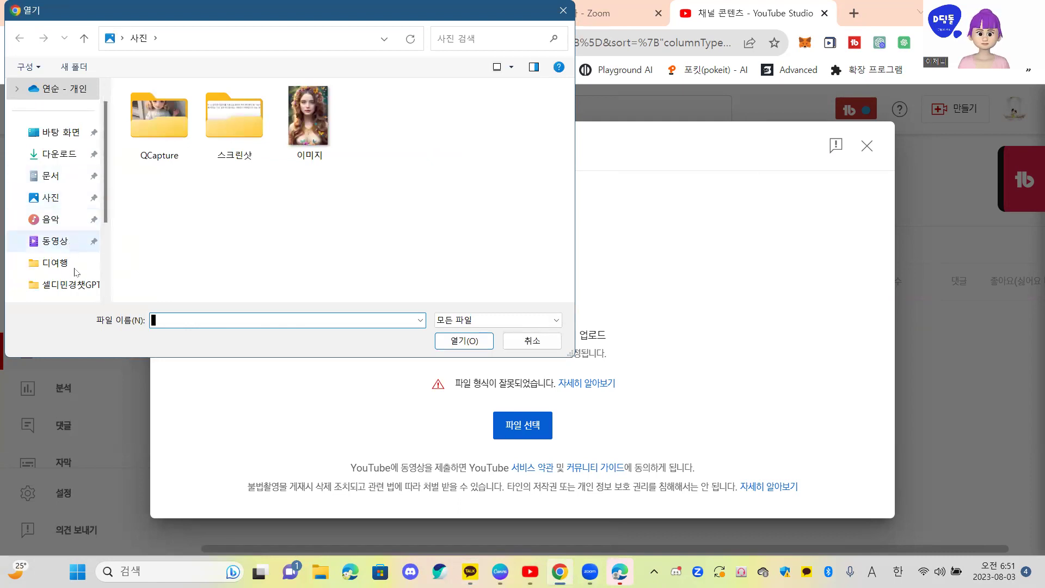
scroll(78, 255, down, 2)
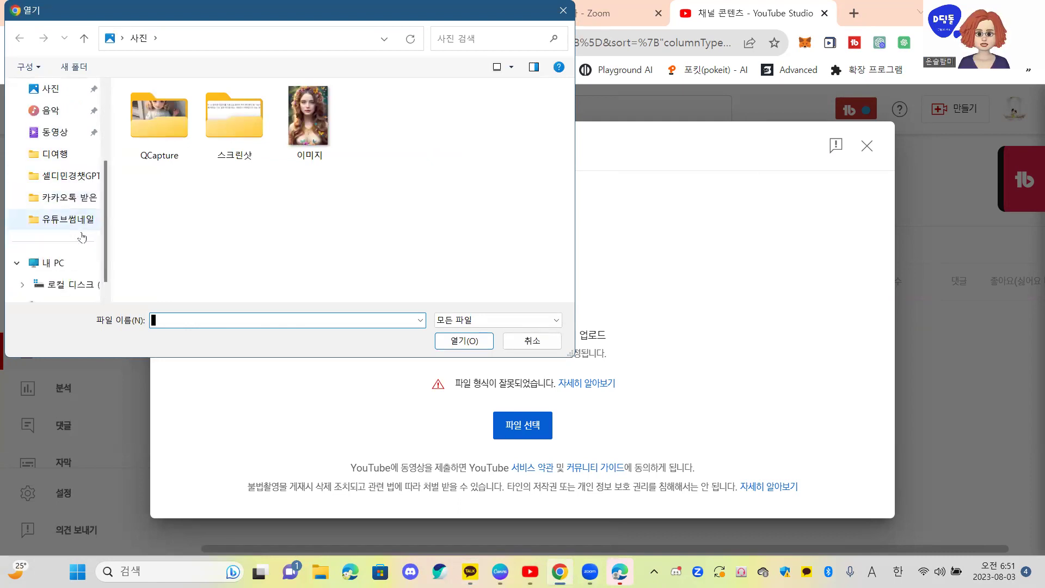
scroll(82, 180, up, 2)
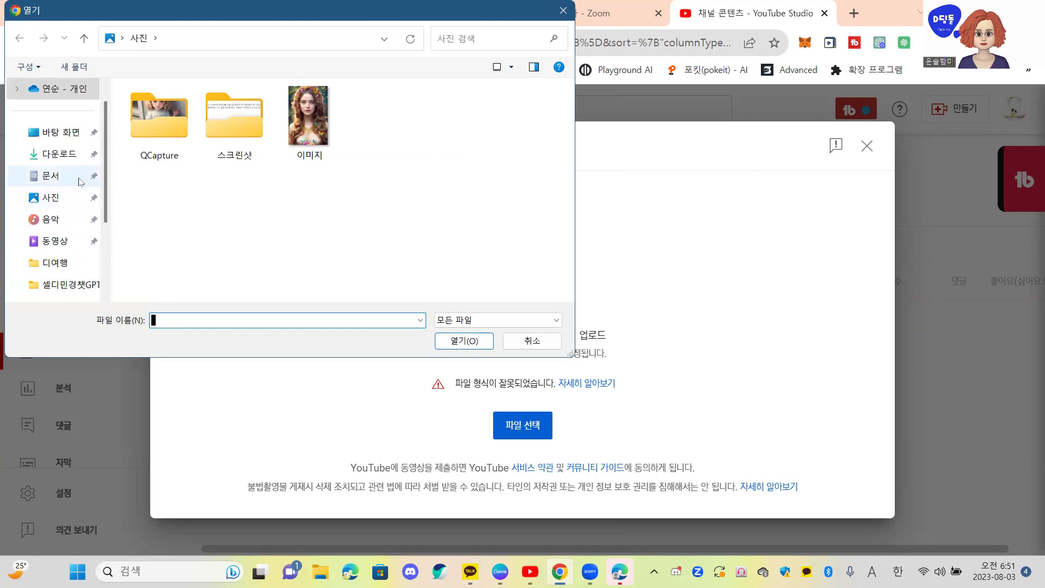
click(82, 135)
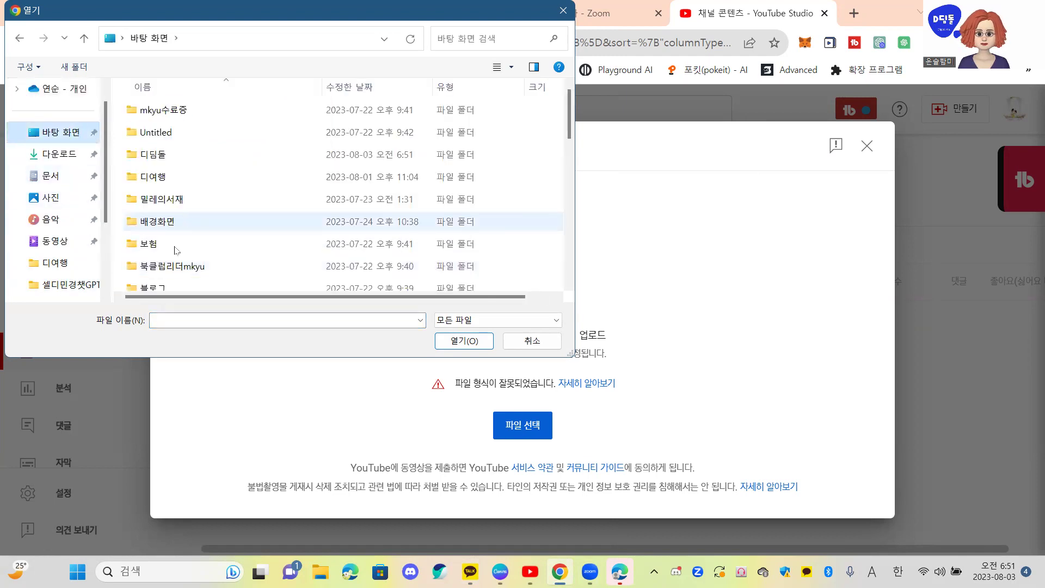
double_click(173, 158)
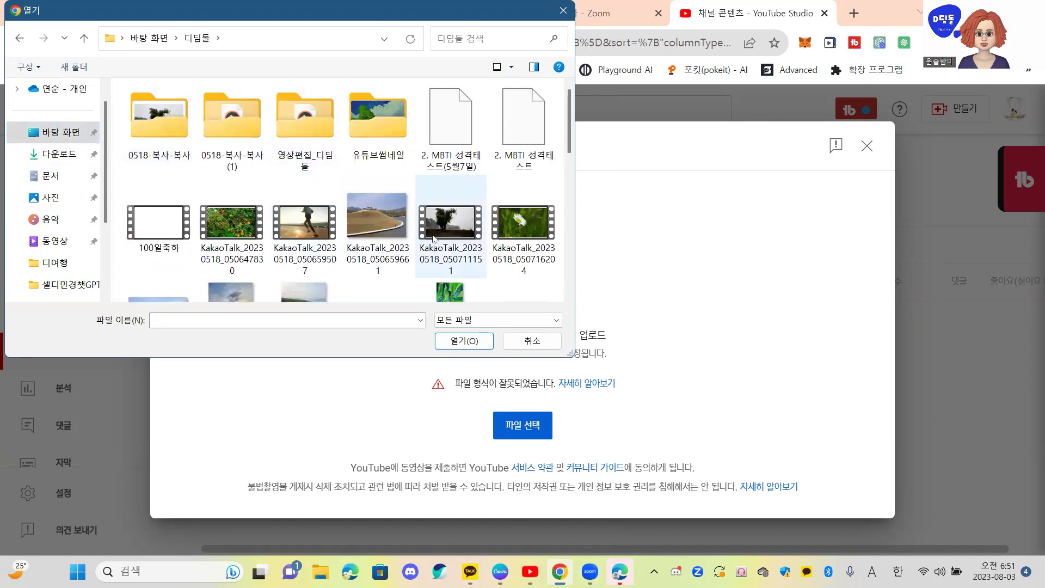
scroll(430, 239, down, 3)
scroll(438, 231, down, 5)
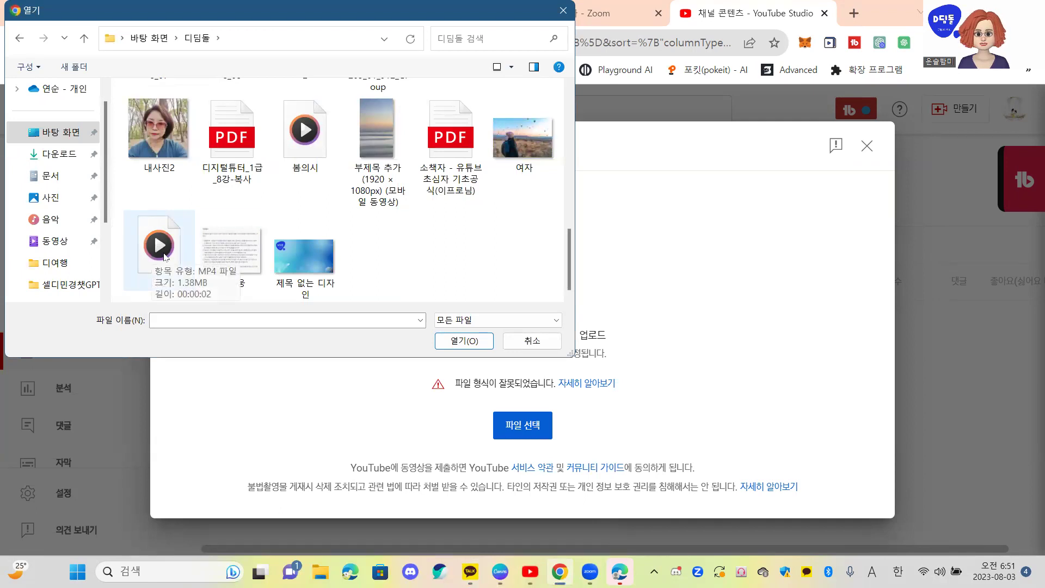
click(164, 255)
click(460, 343)
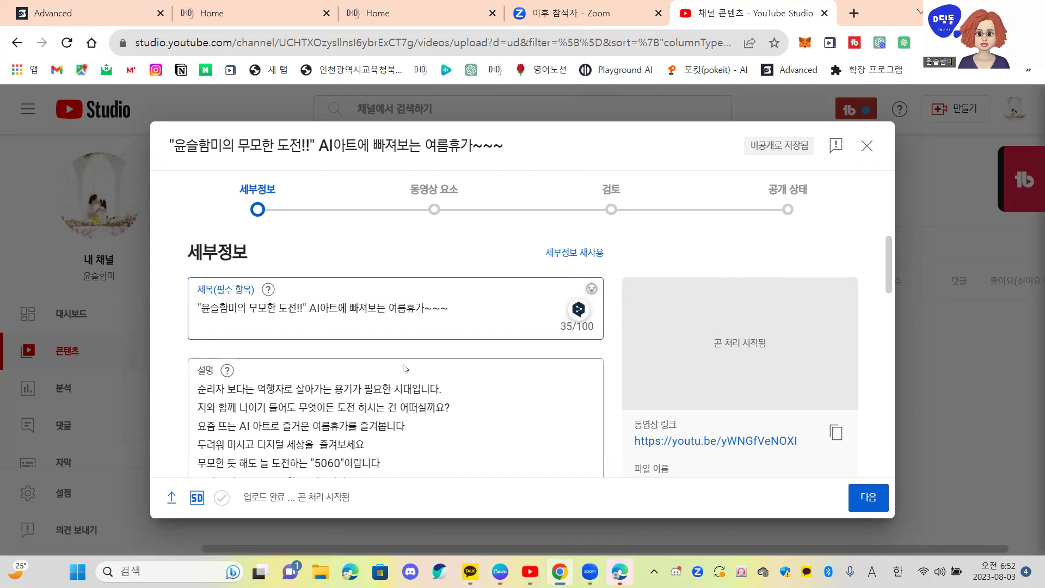
Step: Remove the phrase AI아트에 빠져보는 from the video title
key(BackSpace)
key(BackSpace)
key(BackSpace)
key(BackSpace)
key(BackSpace)
key(BackSpace)
key(BackSpace)
key(BackSpace)
key(BackSpace)
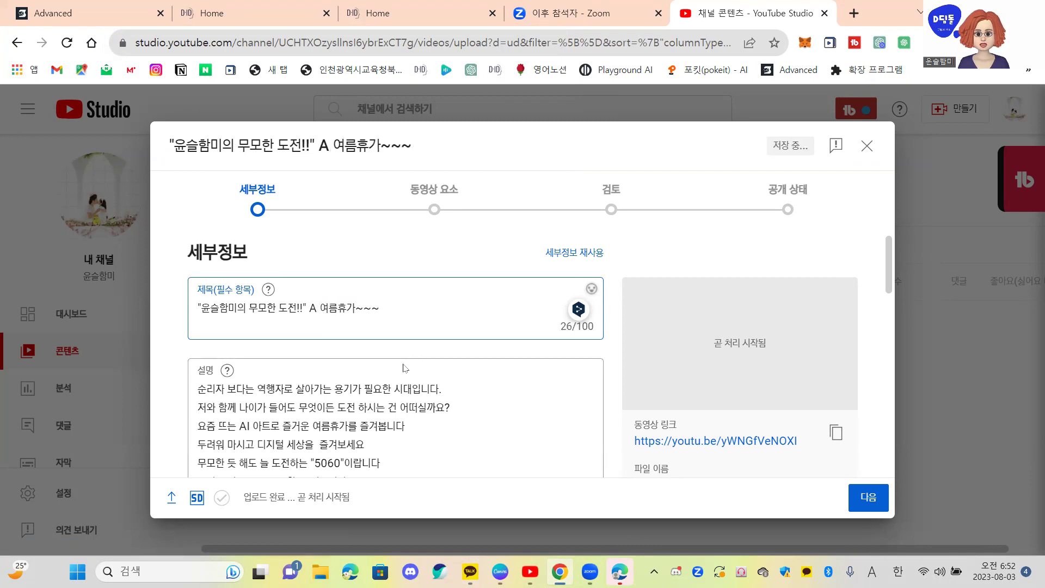
key(BackSpace)
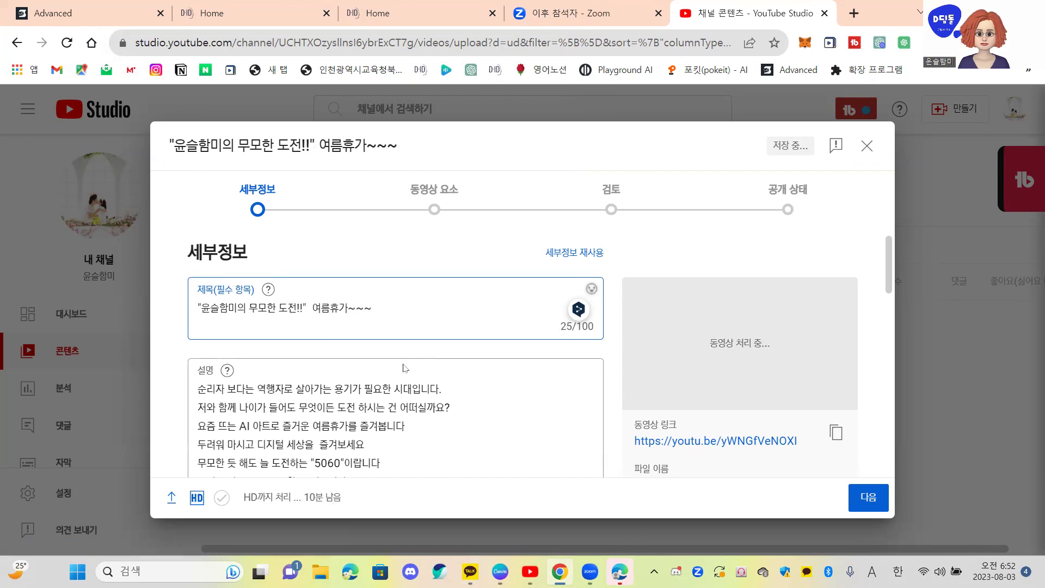
text(DBSTMFF)
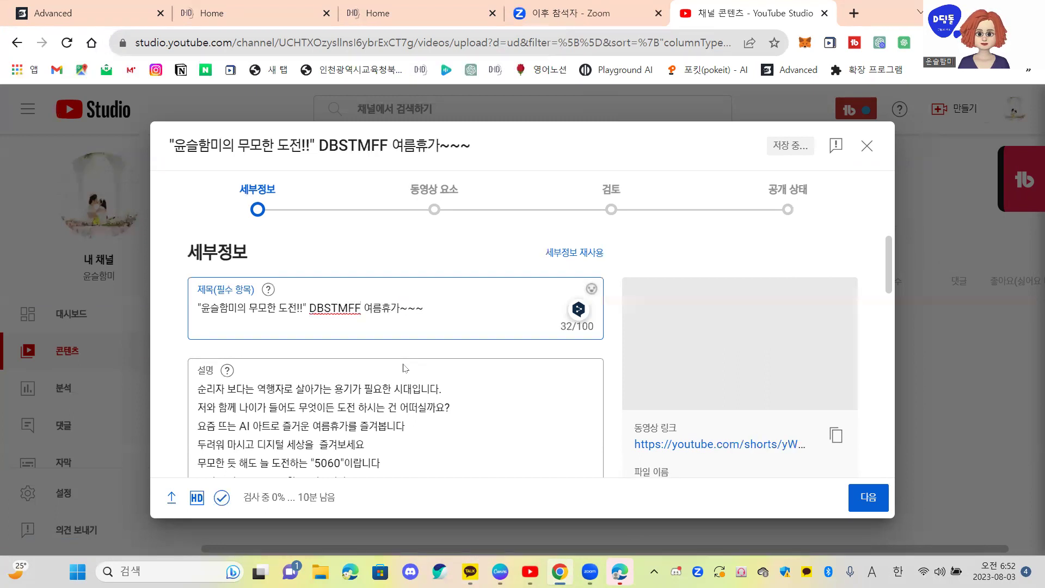
key(BackSpace)
key(BackSpace)
key(BackSpace)
key(BackSpace)
key(BackSpace)
key(BackSpace)
key(BackSpace)
Step: Insert the child's name with the particle 는, followed by 개인풀장에서, before 여름휴가 in the video title
key(Hangul)
text(윤슬이)
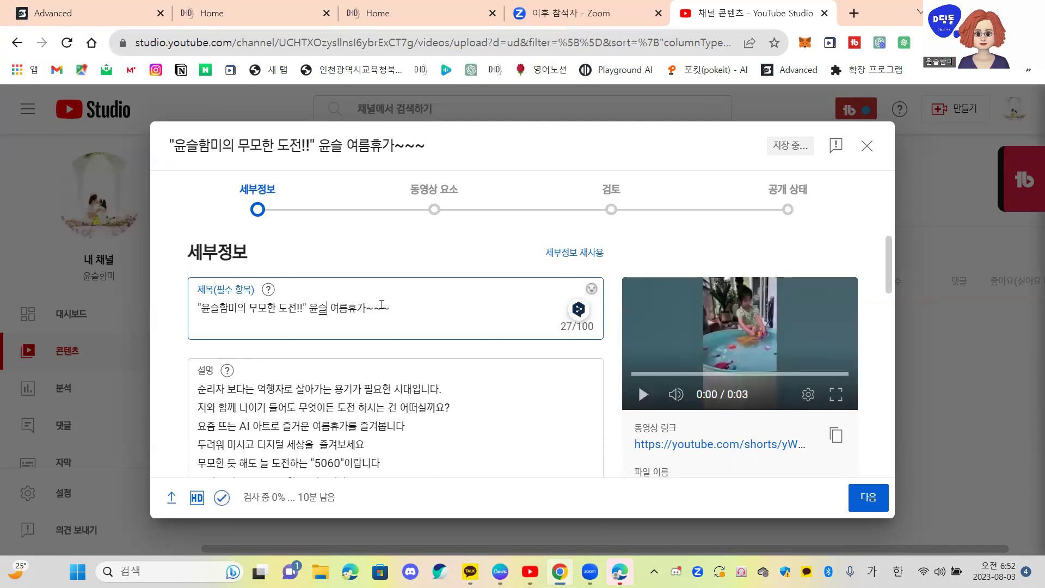
text(는 개인ㅍ)
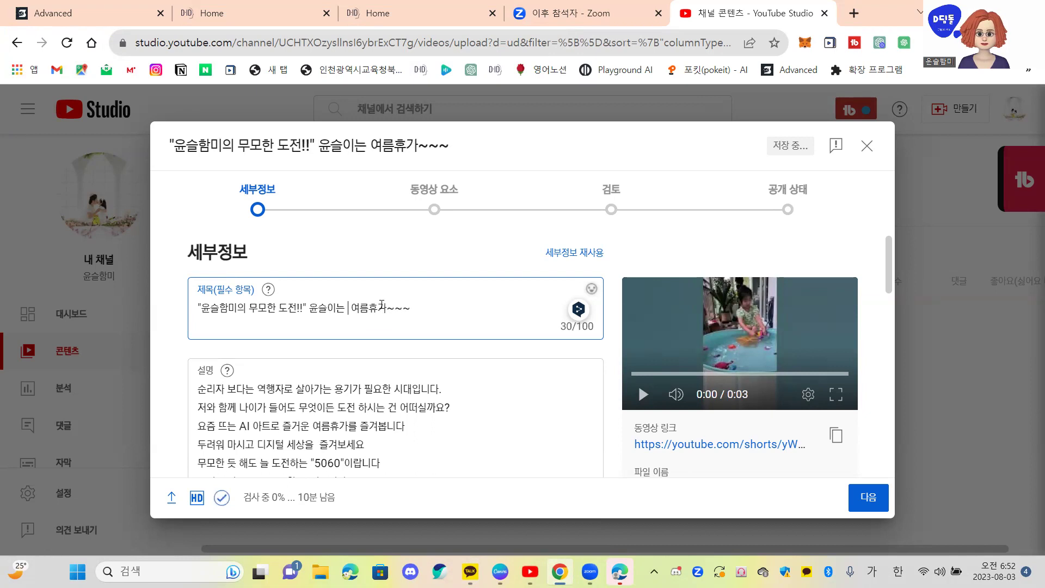
text(풀장엣)
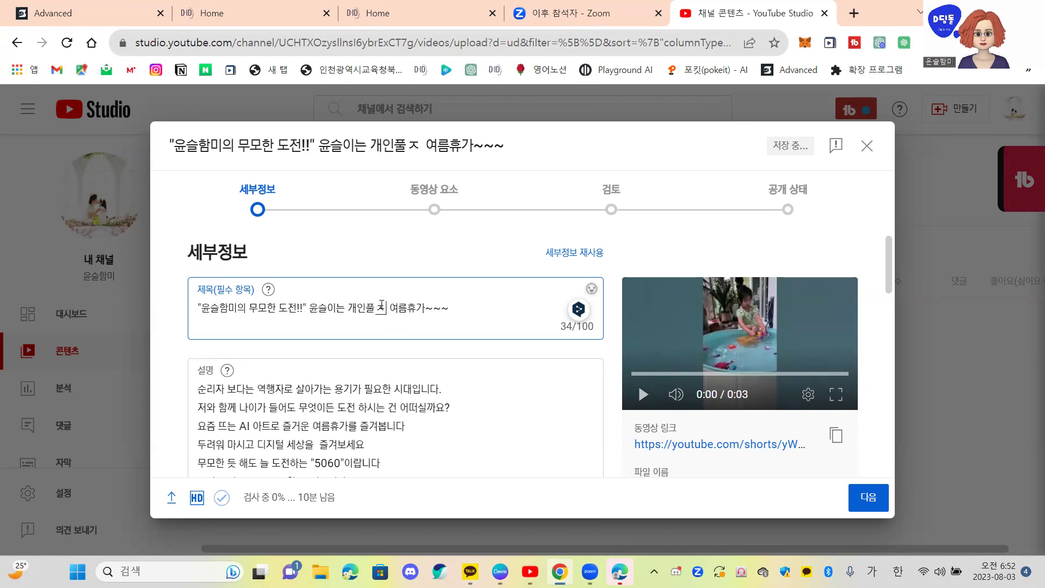
text(서)
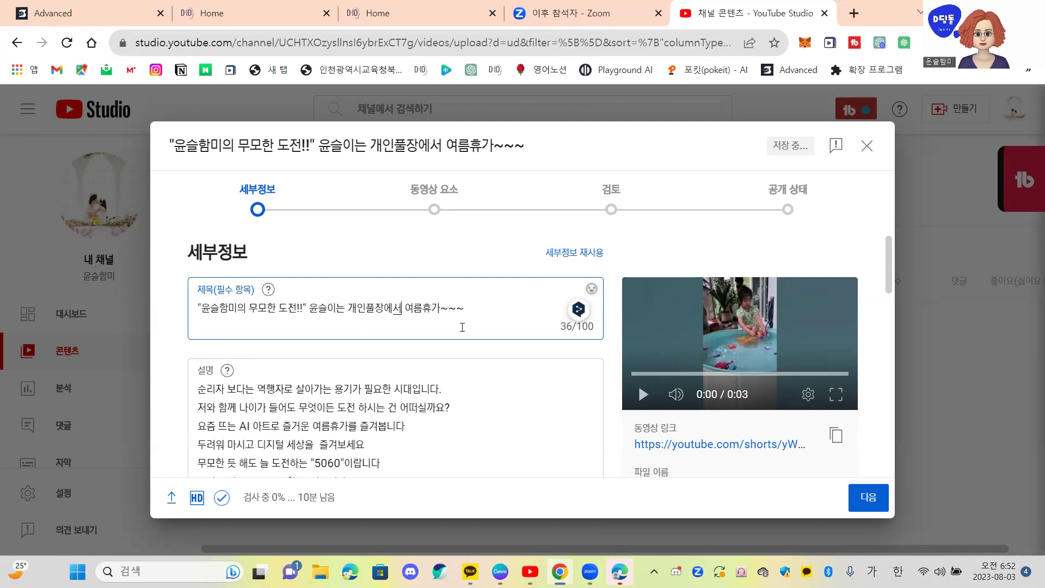
Step: Shorten 개인풀장에서 to 개인풀장서 in the title and add the particle 를 after the final 여름휴가
key(Left)
key(BackSpace)
click(433, 308)
text(르)
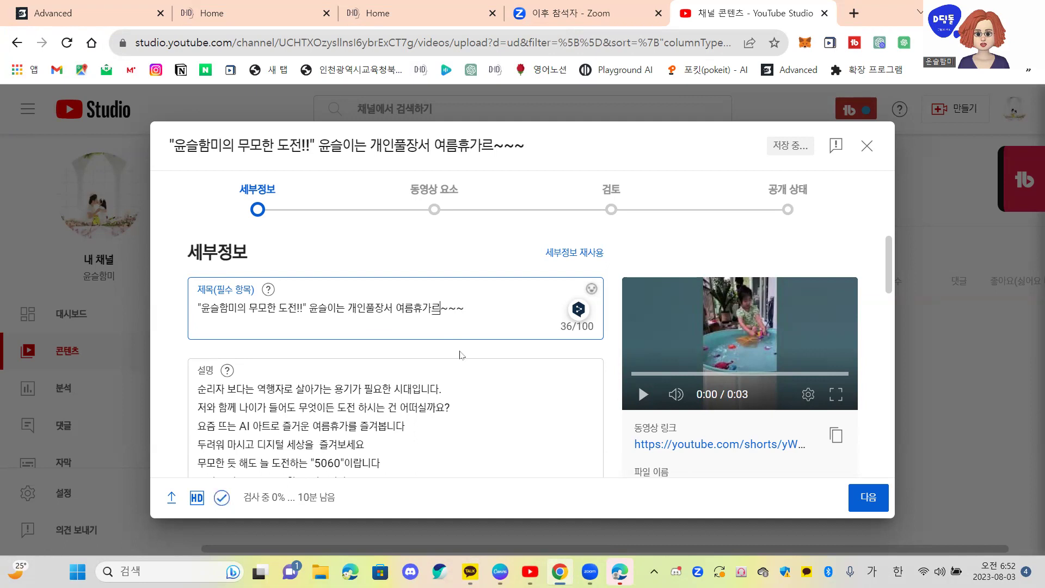
text(ㄹ)
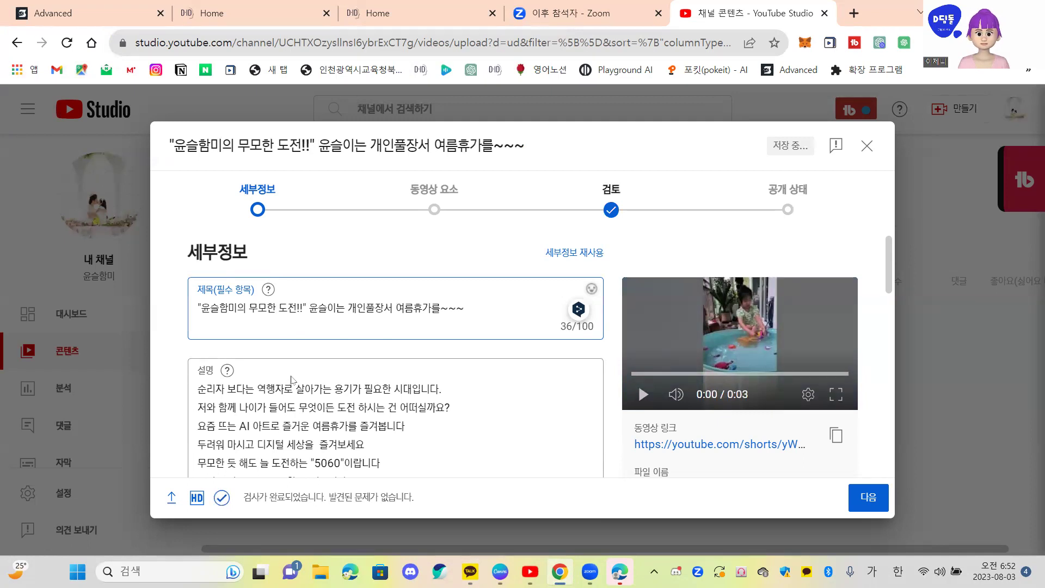
Step: Insert 여름 휴가 between 무모한 and 도전!! in the title, and separate 개인 and 풀장서 with a space
text(여름)
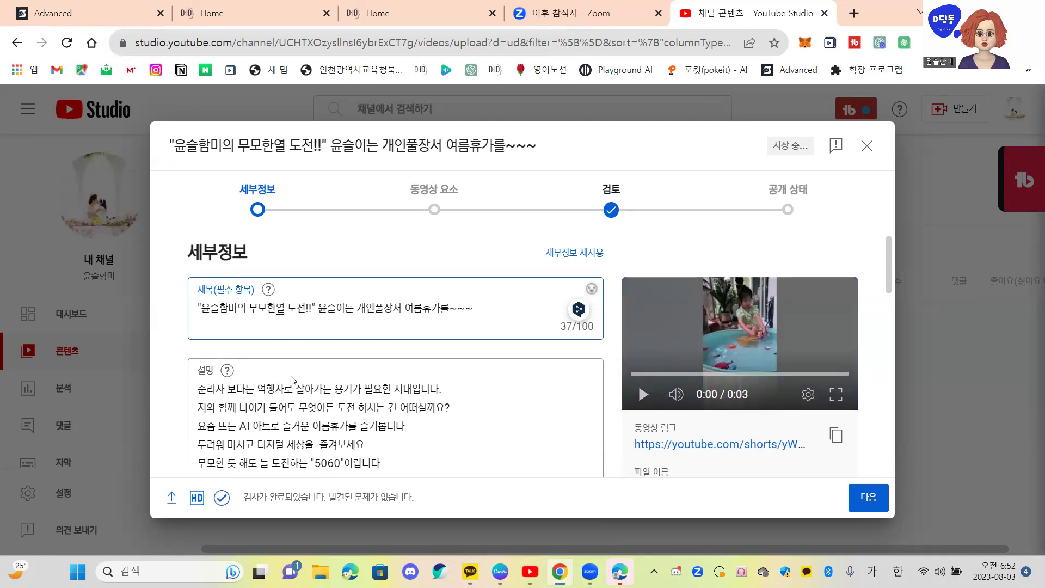
text(휴)
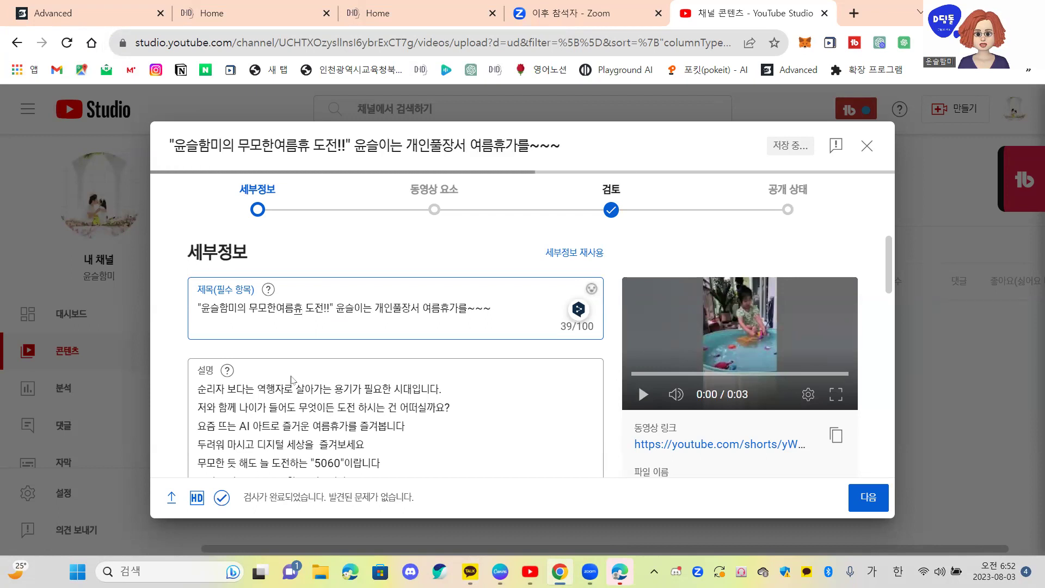
text(가)
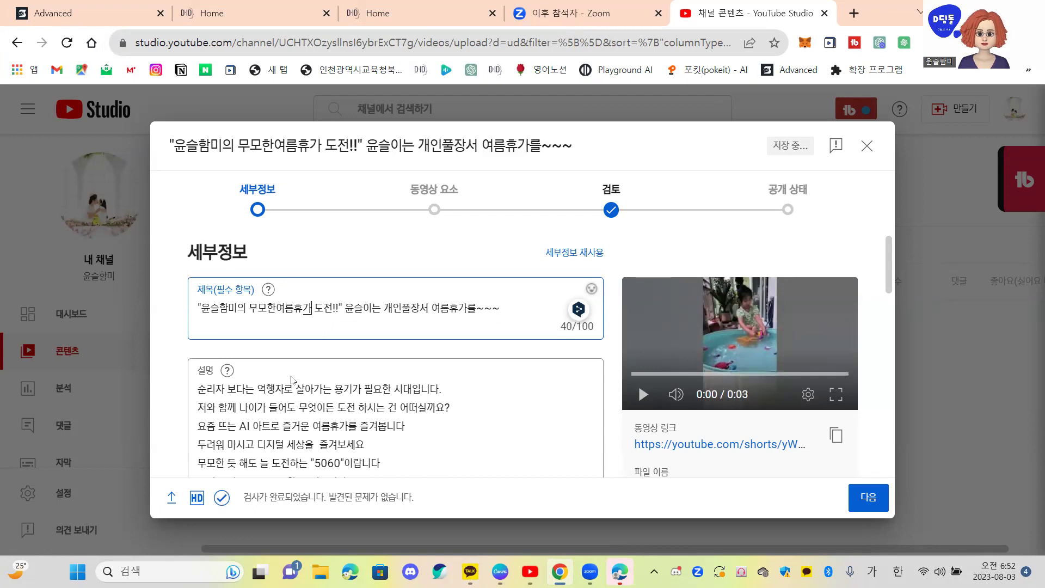
click(294, 307)
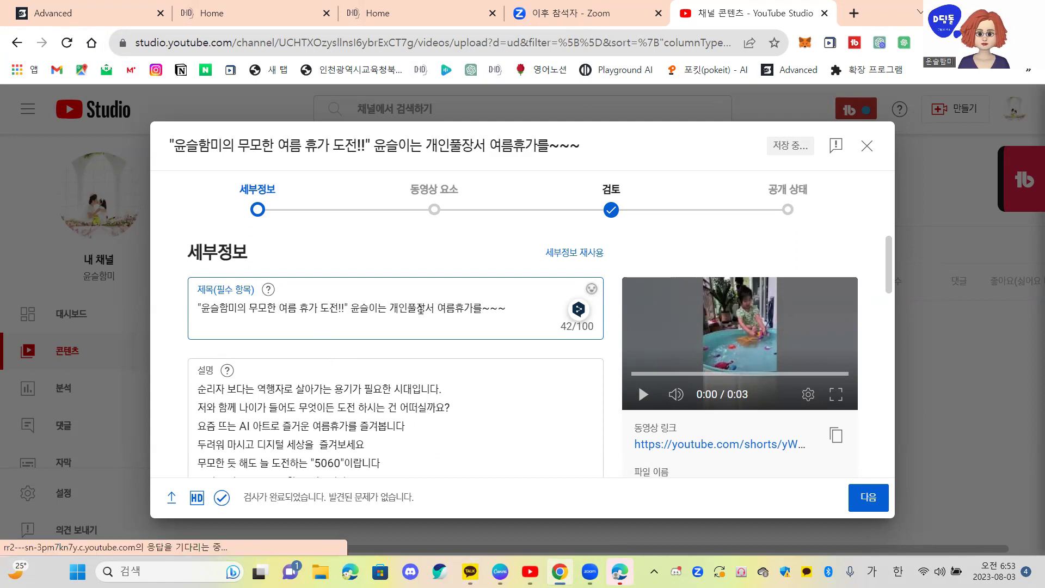
click(408, 308)
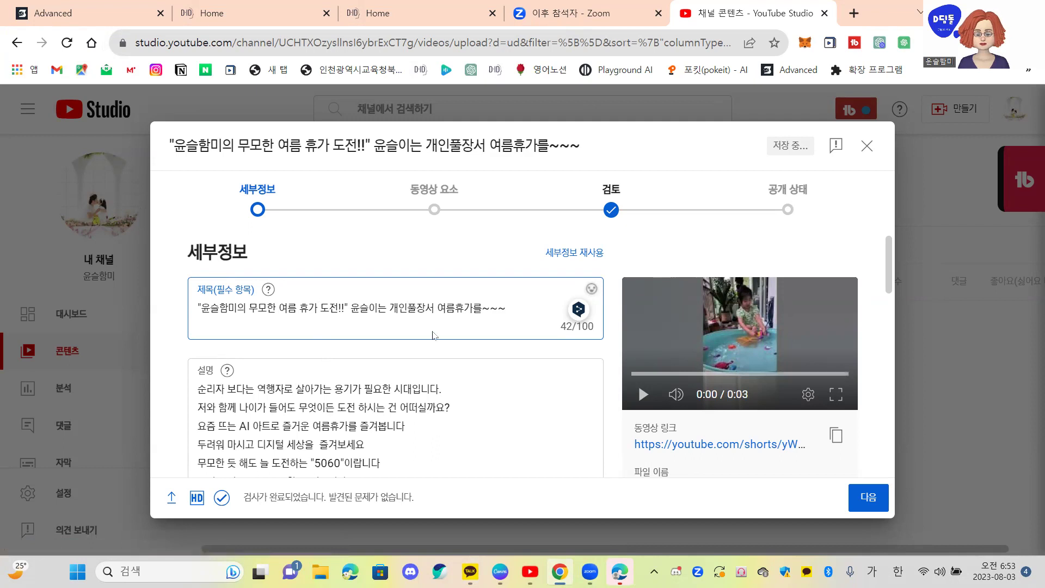
click(428, 307)
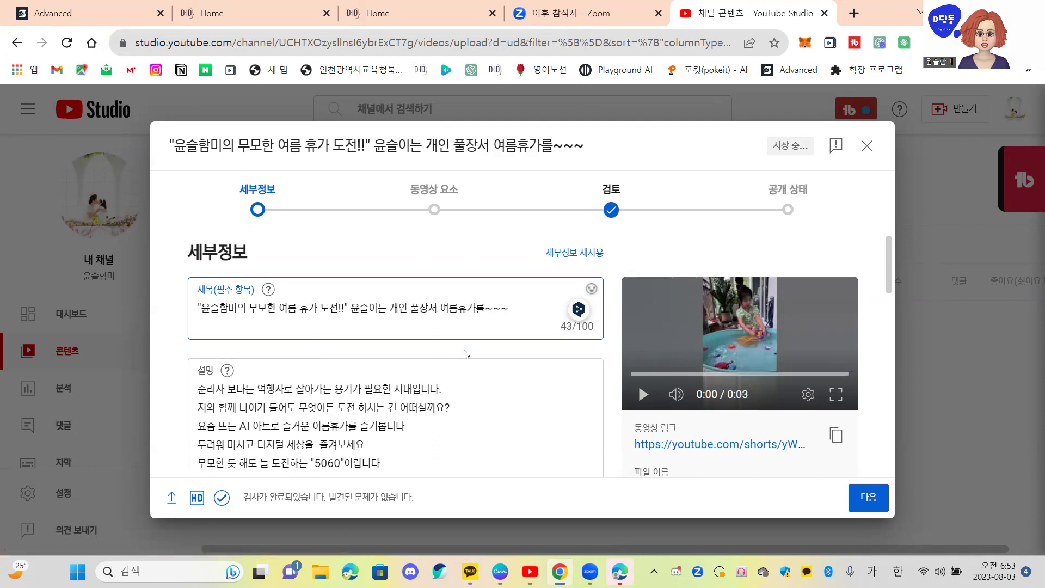
Step: Change 풀장서 to 풀장에서 in the video title
text(에)
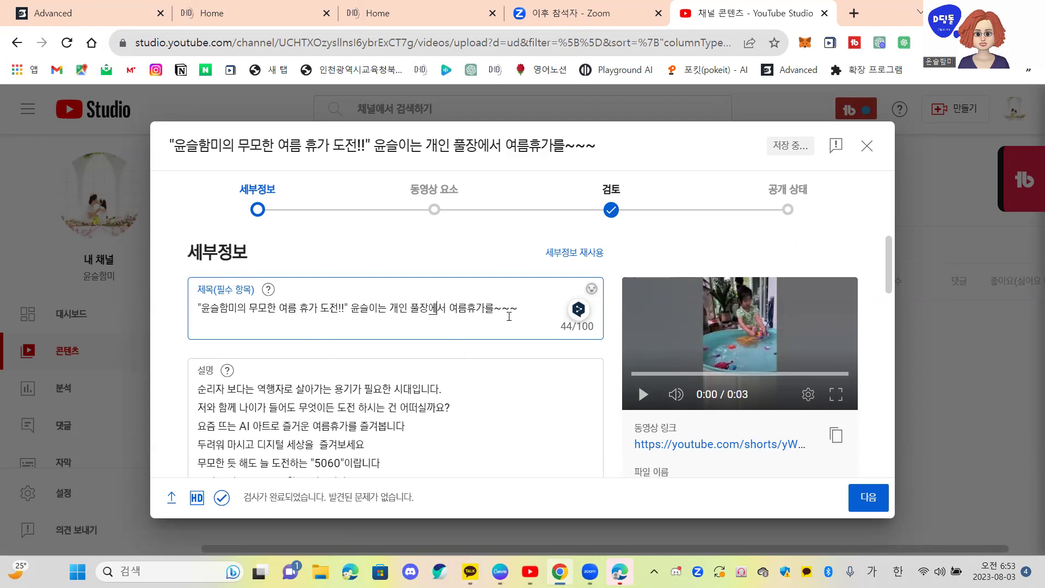
Step: Review the video's description text and the thumbnail, playlist and audience sections of the upload details
scroll(500, 398, down, 3)
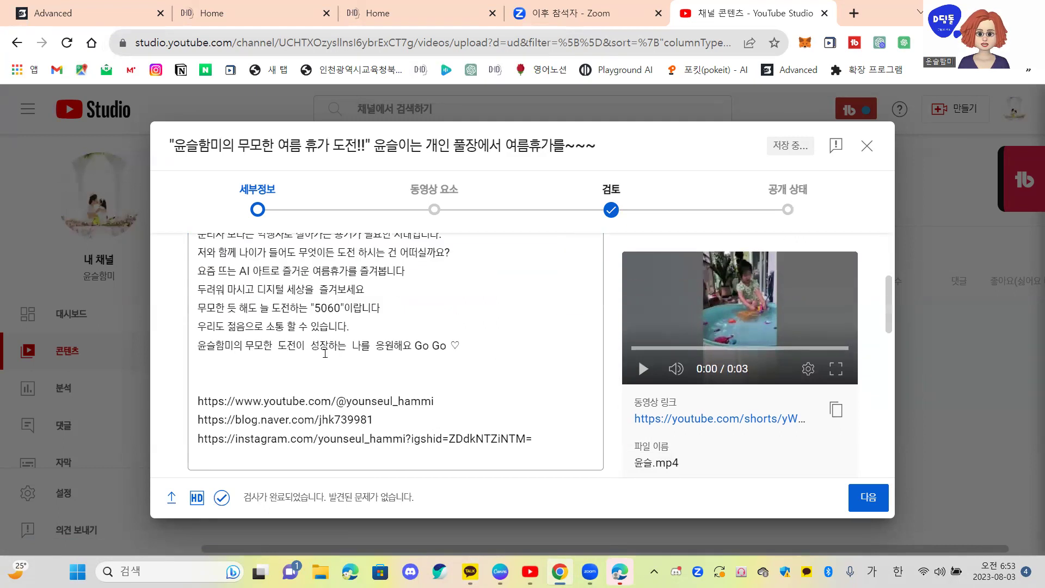
scroll(327, 473, down, 4)
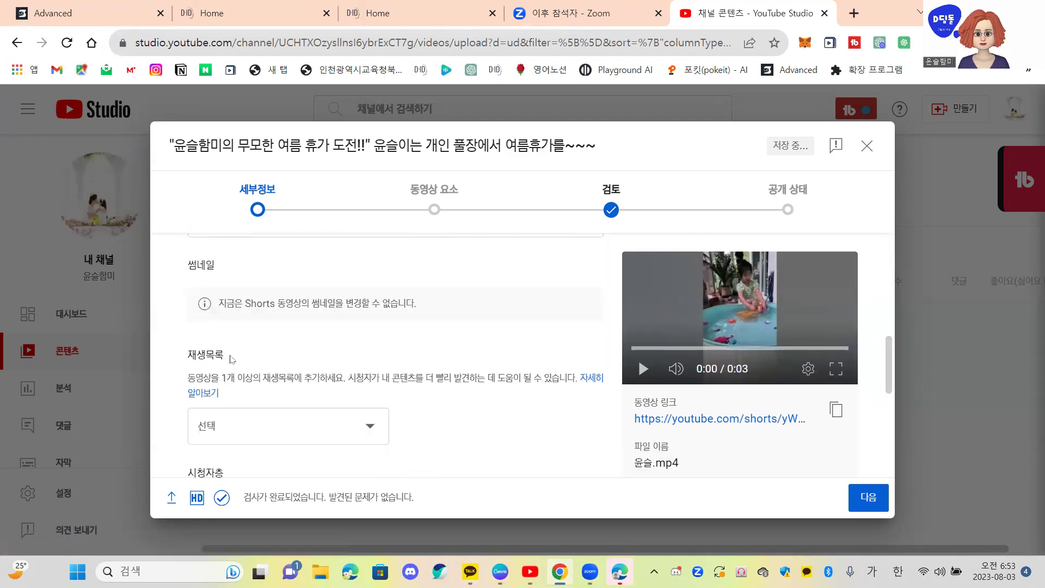
scroll(373, 431, up, 5)
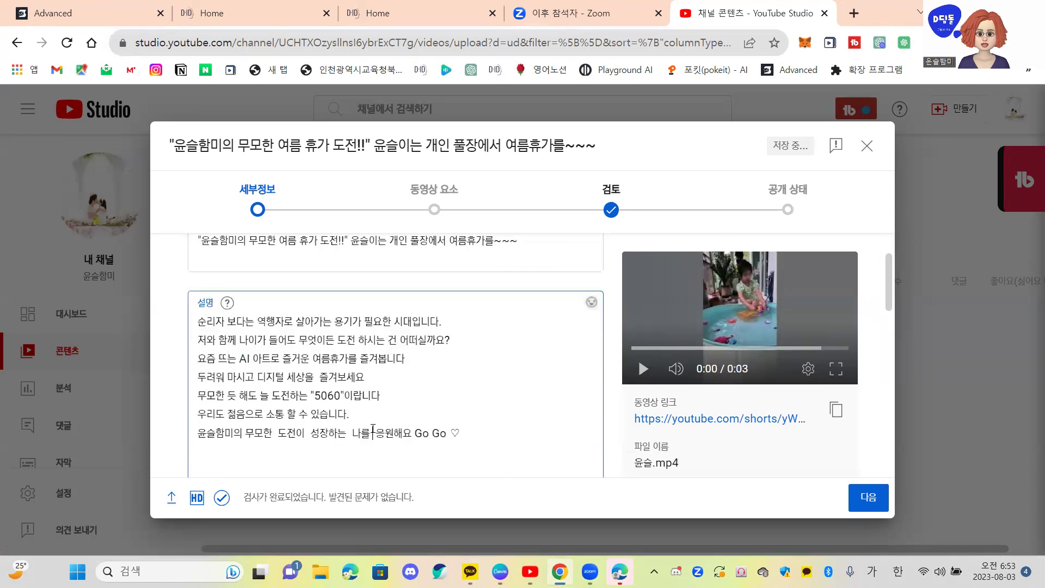
scroll(381, 392, down, 3)
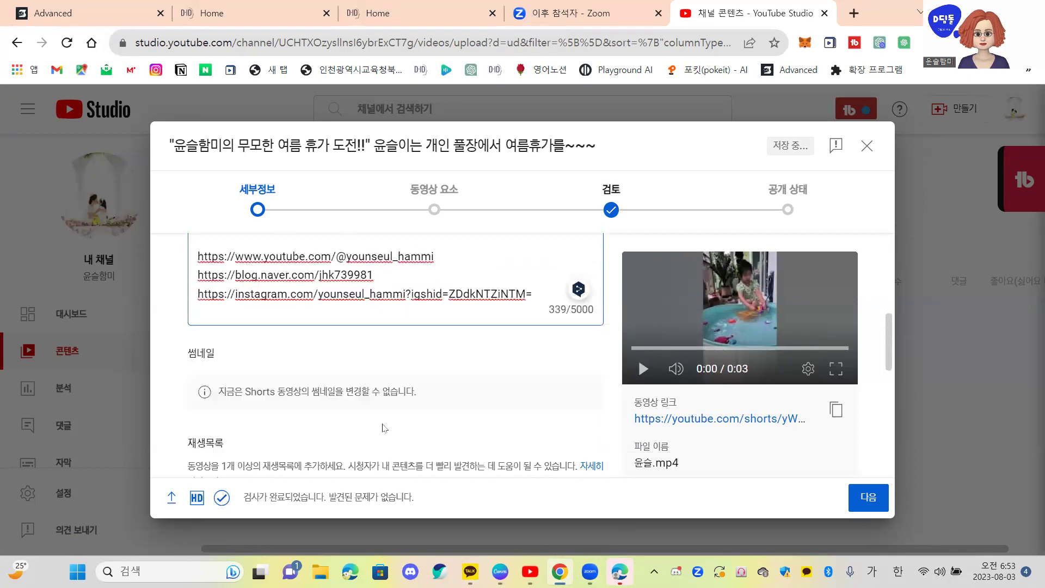
scroll(461, 432, down, 4)
scroll(462, 432, up, 2)
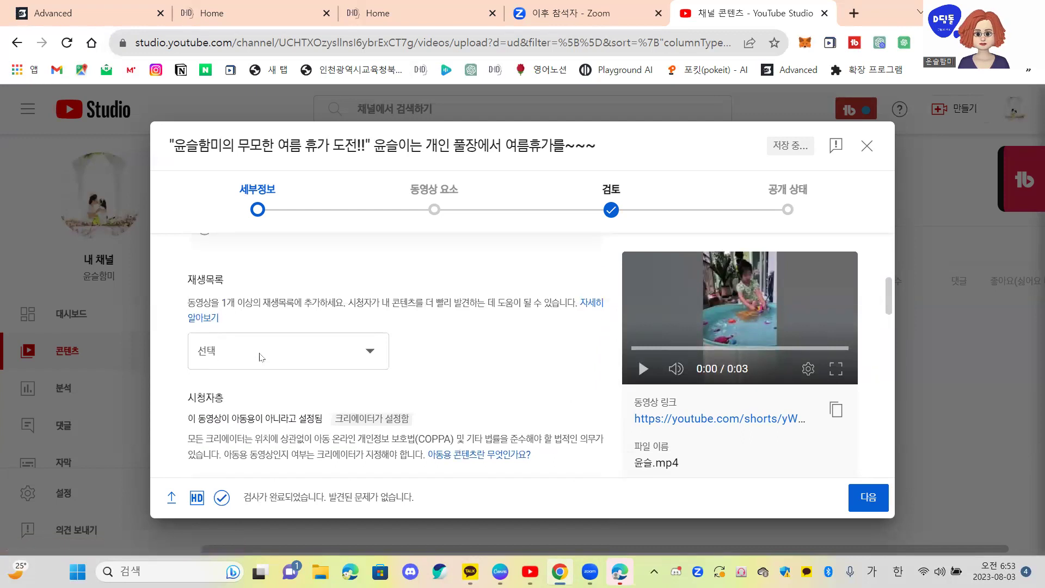
scroll(332, 357, up, 3)
scroll(357, 391, down, 4)
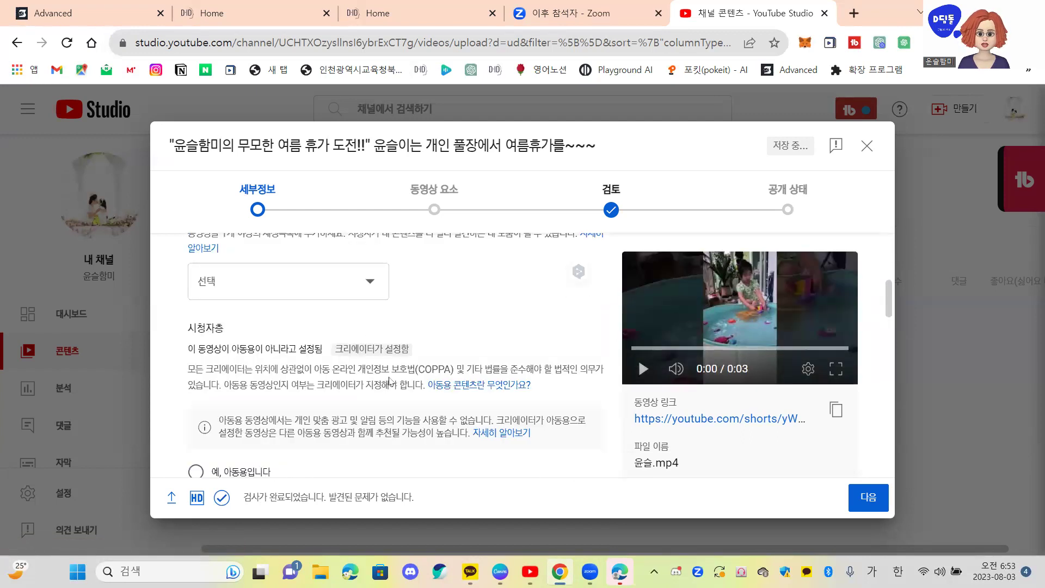
Step: Add the video to the 디딤돌 playlist and confirm the playlist selection
click(370, 283)
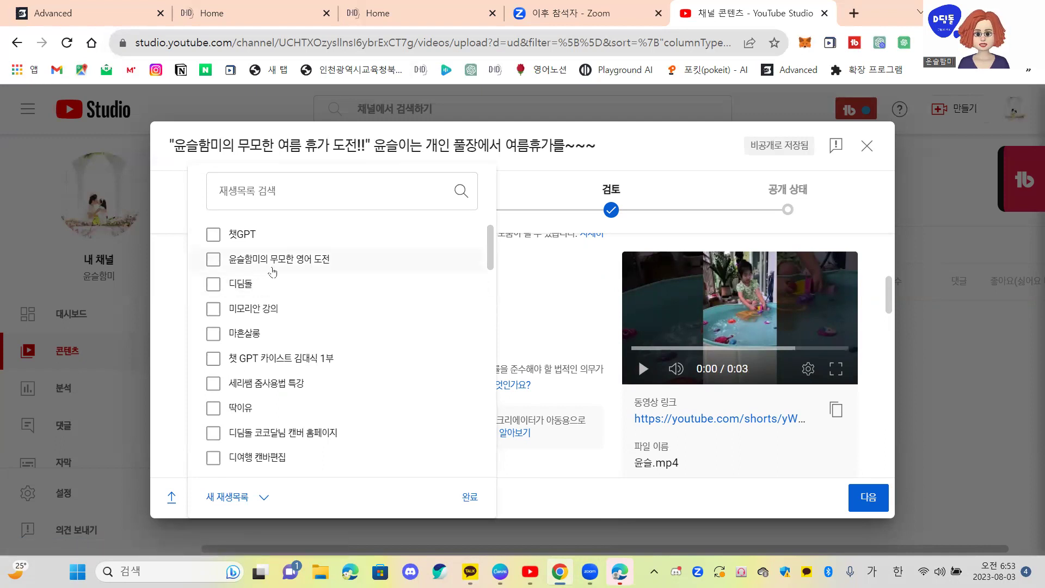
click(216, 293)
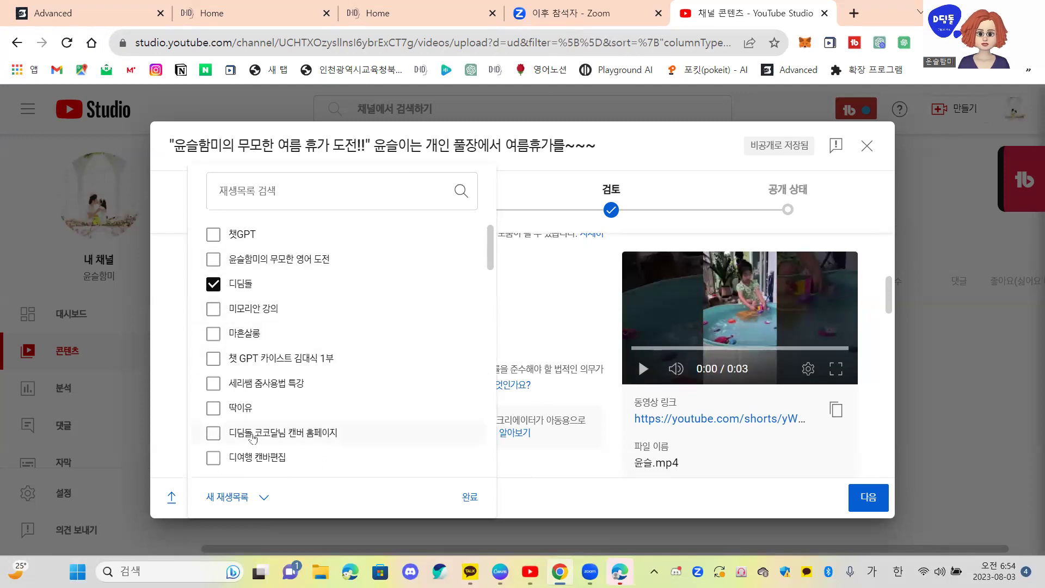
scroll(280, 448, down, 6)
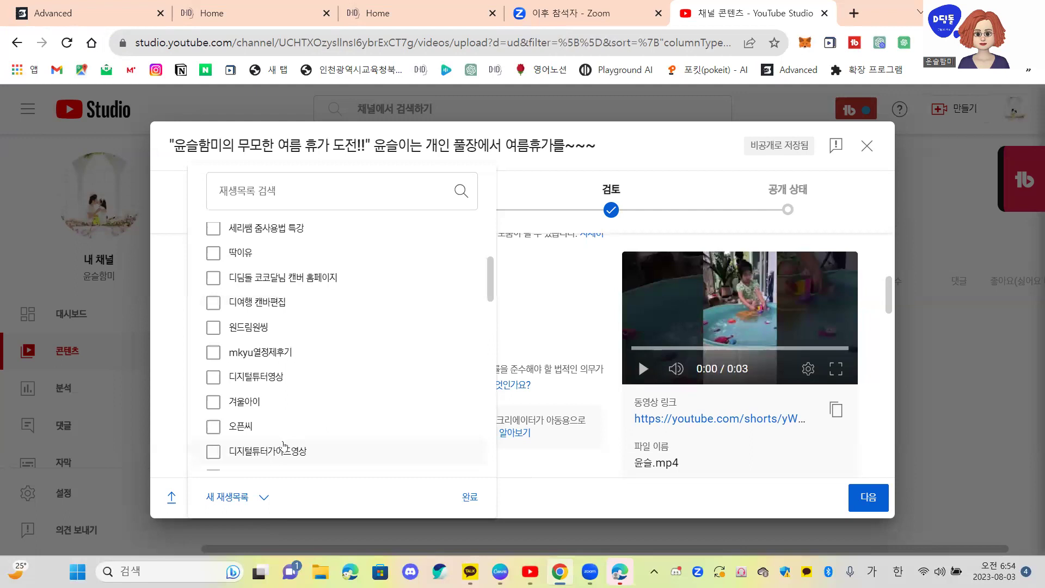
scroll(283, 431, down, 3)
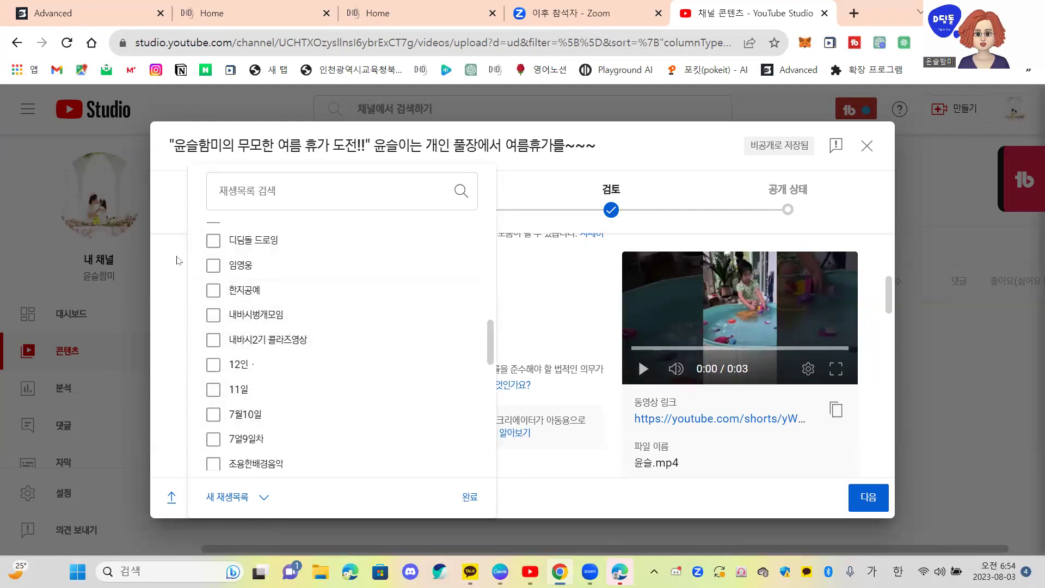
scroll(294, 365, down, 4)
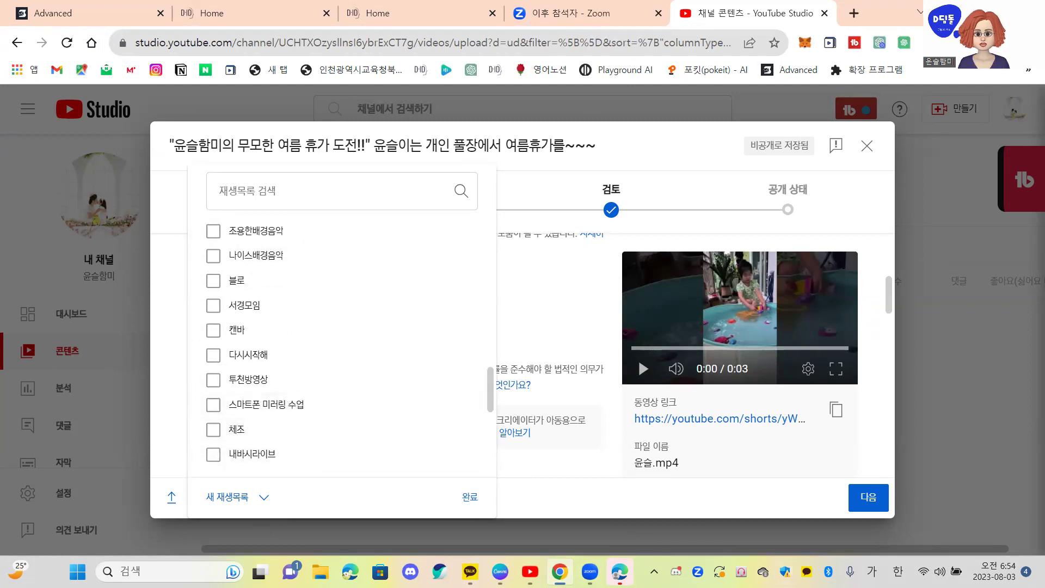
click(469, 497)
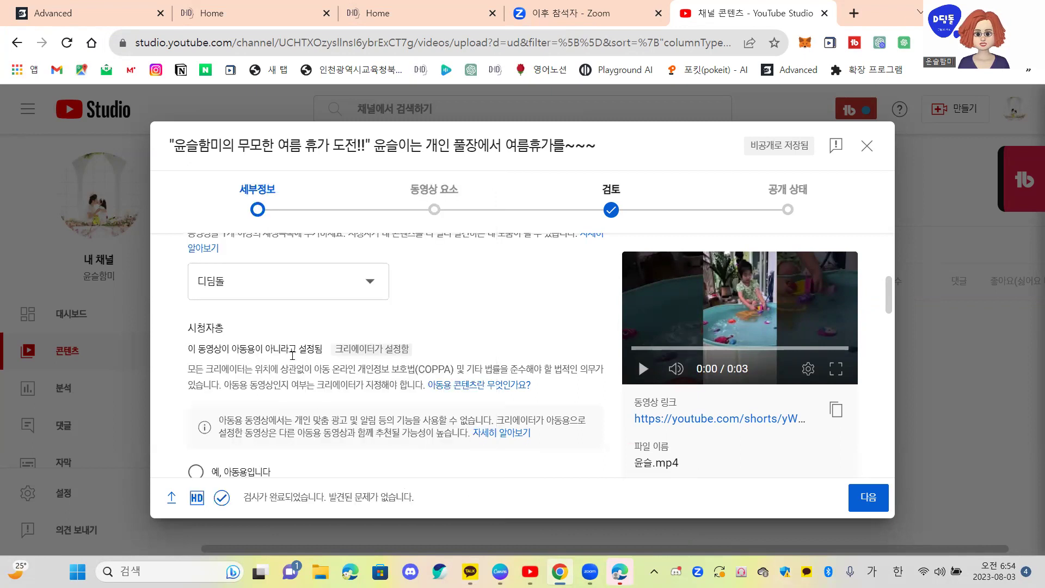
Step: Examine the audience, paid promotion, automatic chapters, video location and existing tag settings of the video
scroll(306, 390, down, 3)
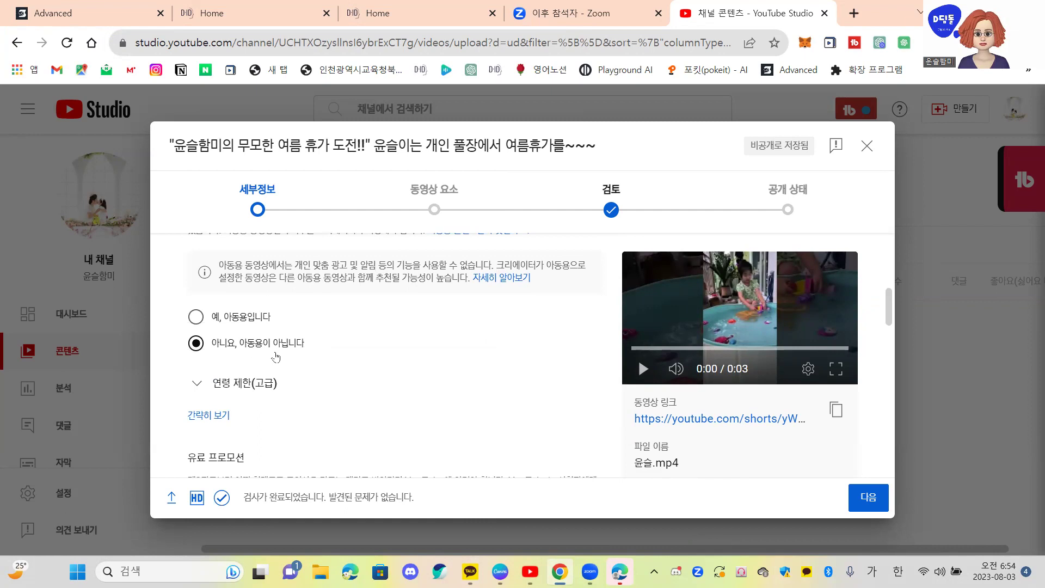
scroll(275, 357, down, 2)
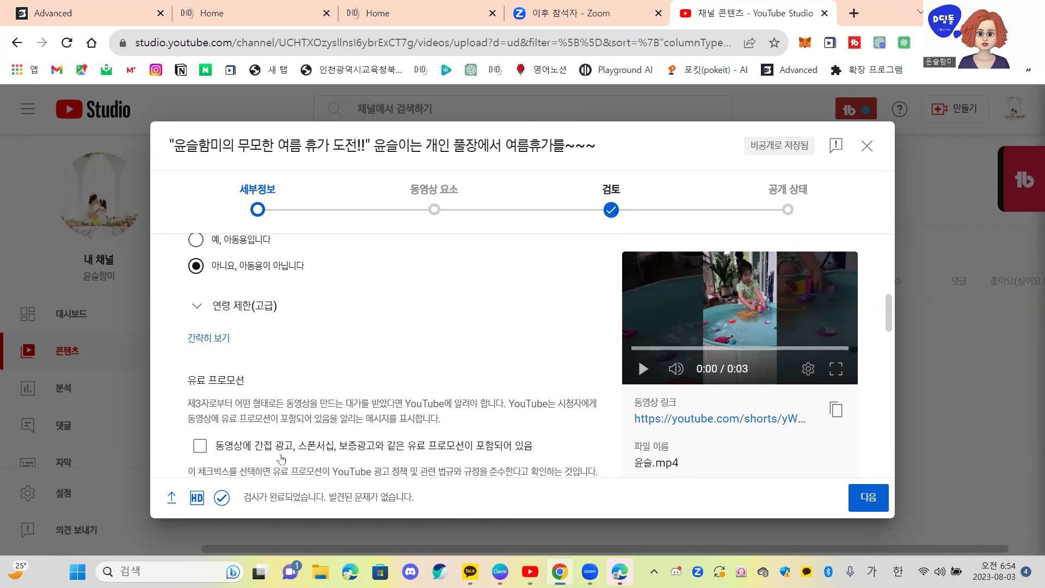
scroll(435, 460, down, 3)
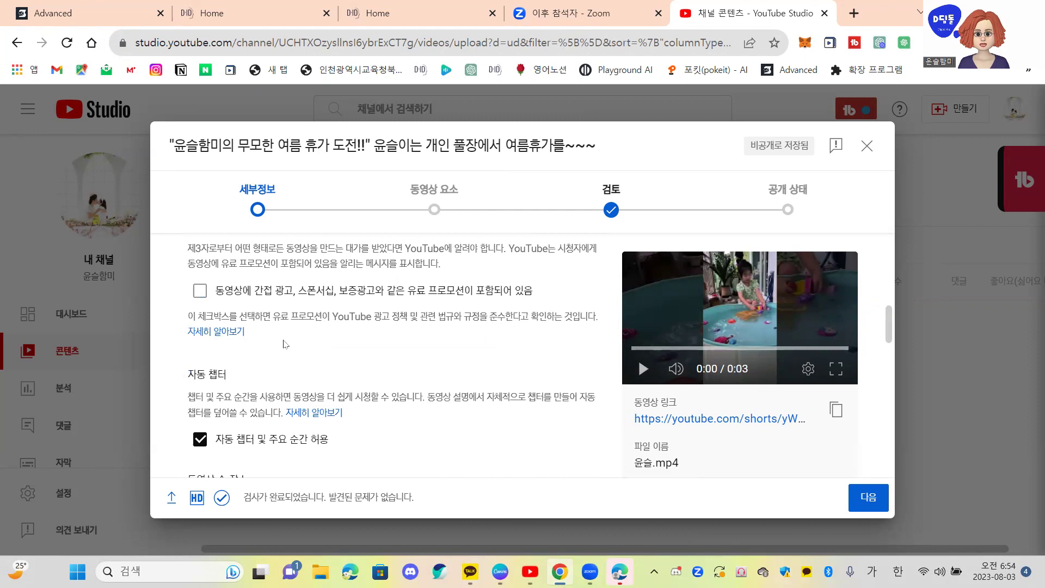
scroll(323, 389, down, 2)
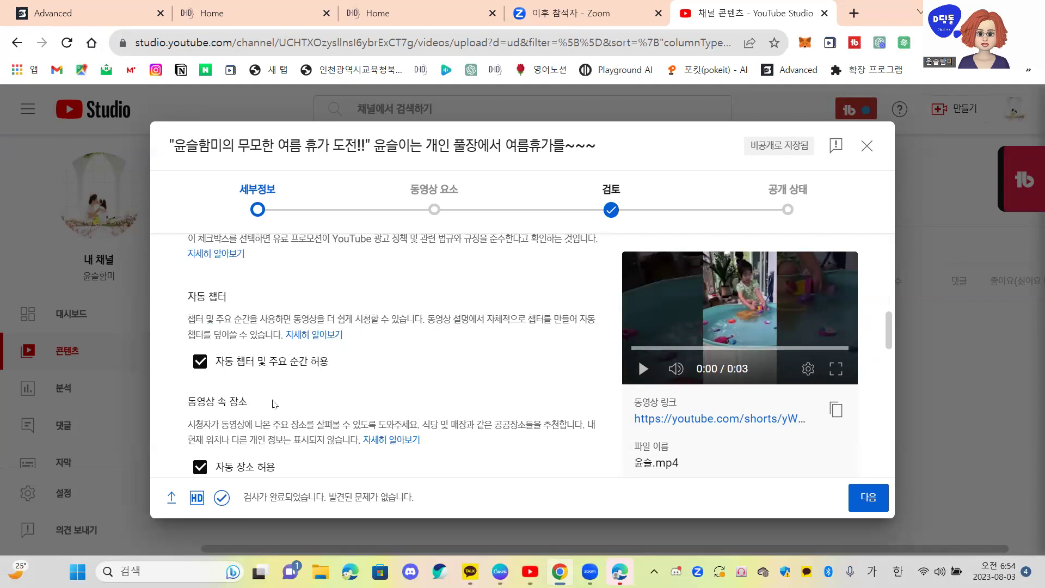
scroll(325, 426, down, 2)
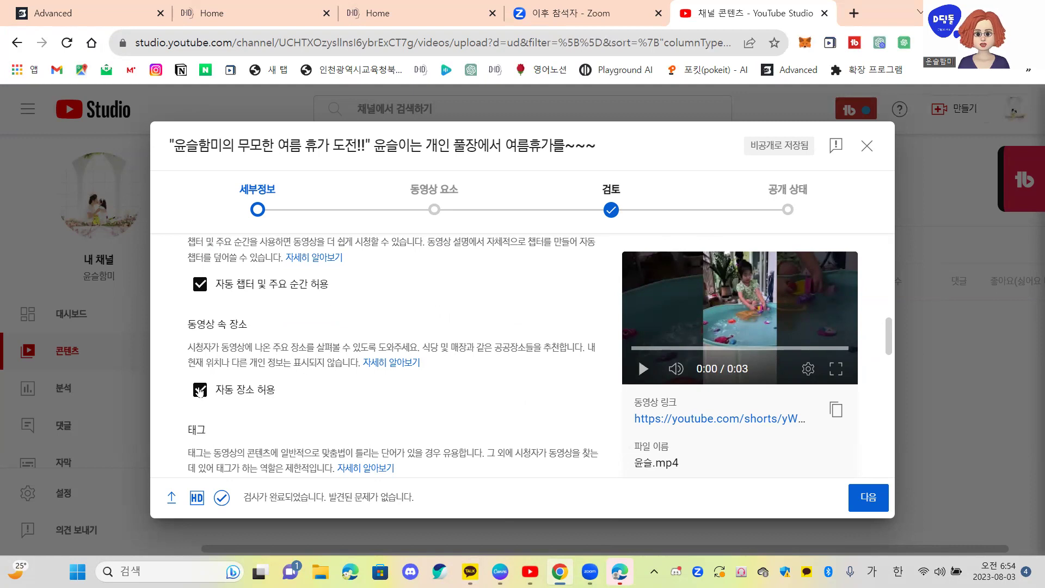
scroll(286, 395, down, 3)
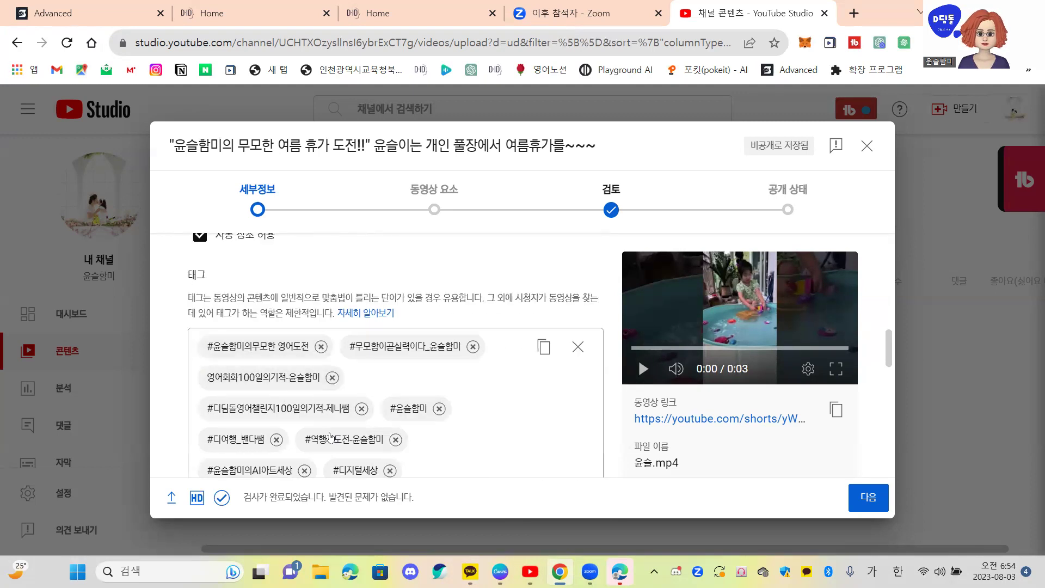
scroll(330, 436, down, 4)
scroll(413, 305, up, 2)
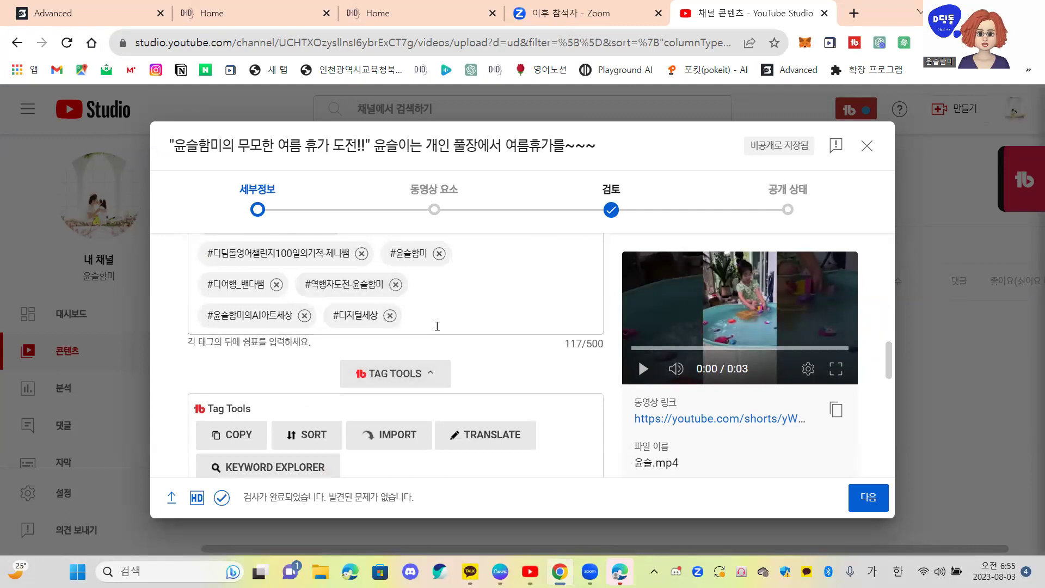
Step: Add the tag #여름휴가즐기기 after the existing tags of the video
click(413, 314)
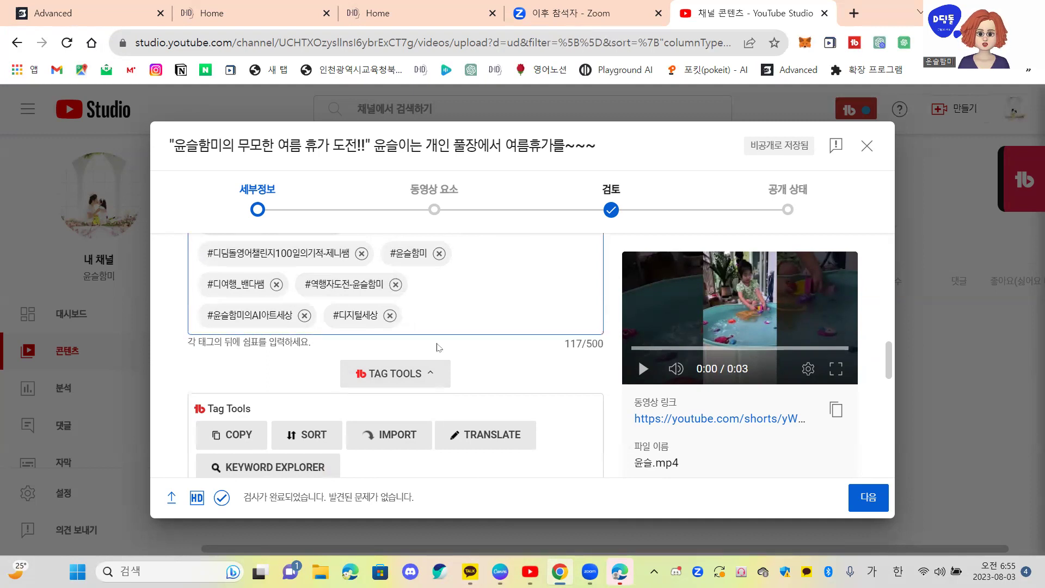
text(#여)
text(름휴가)
text(즈)
text(기기)
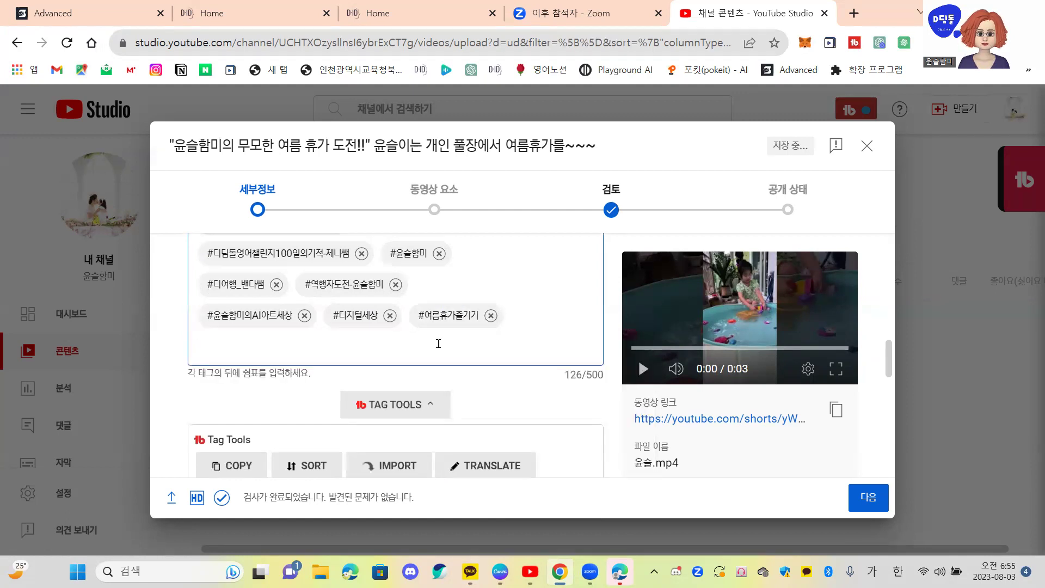
Step: Add another hashtag made of the child's name with the particle 이, followed directly by 개인풀장오픈
text(#윤슬이)
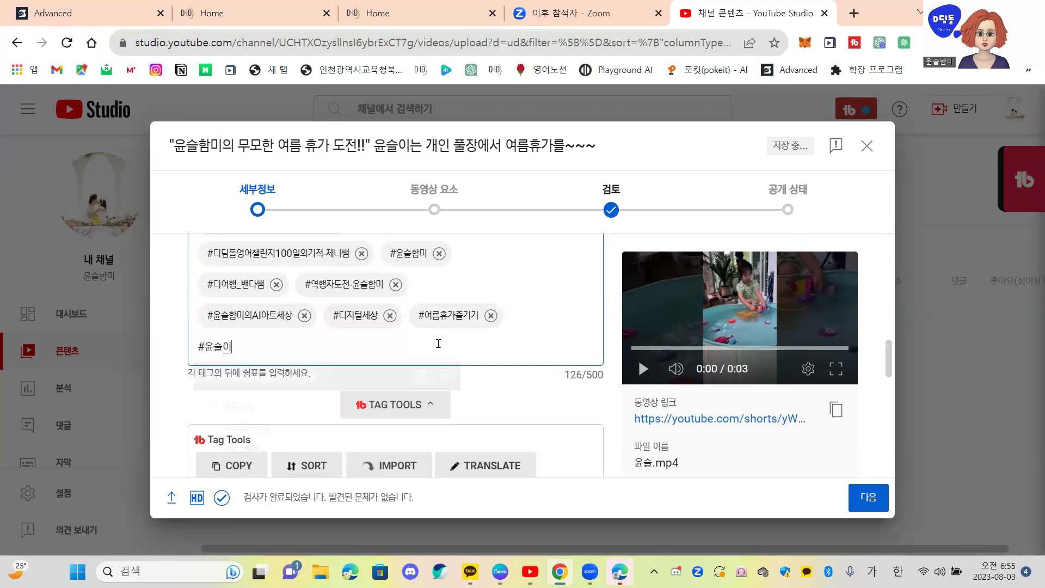
text(개인)
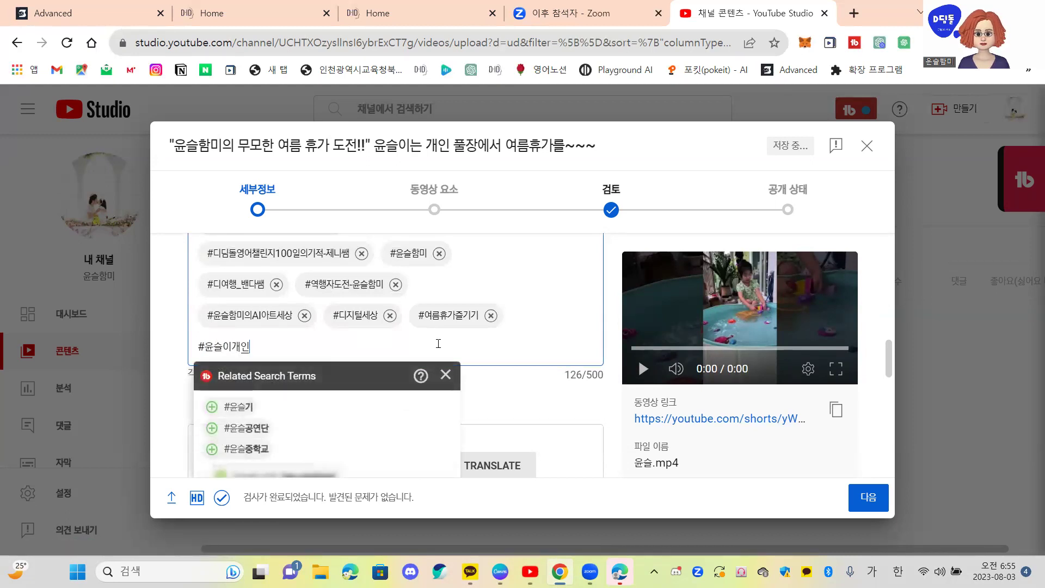
text(풀자장오)
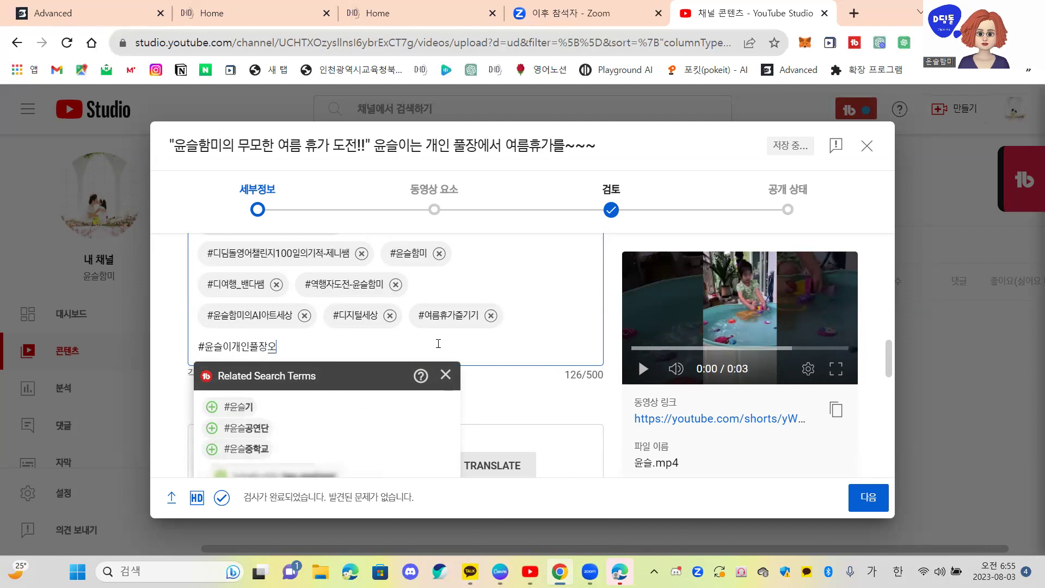
text(픈)
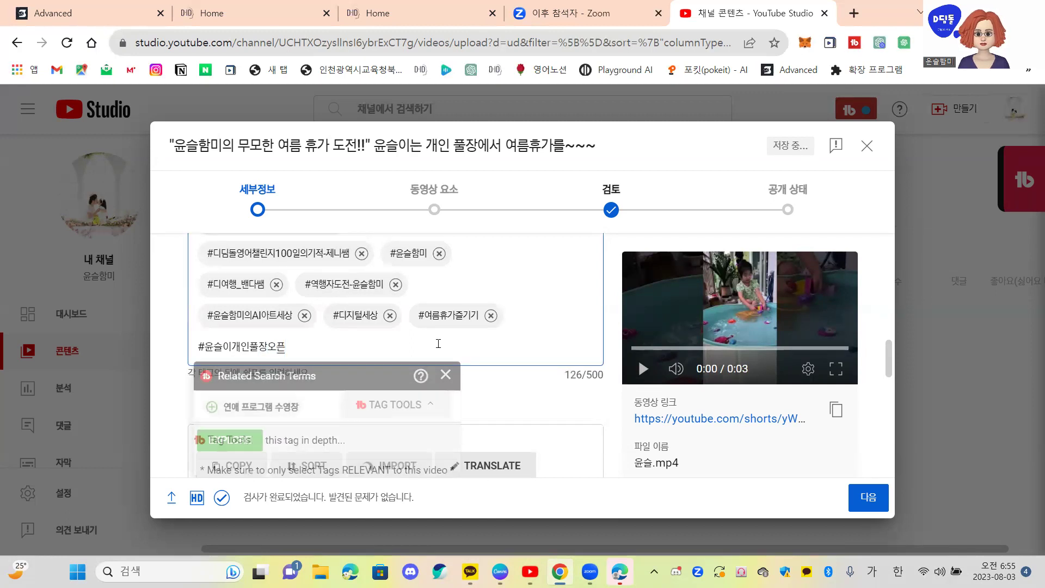
key(Return)
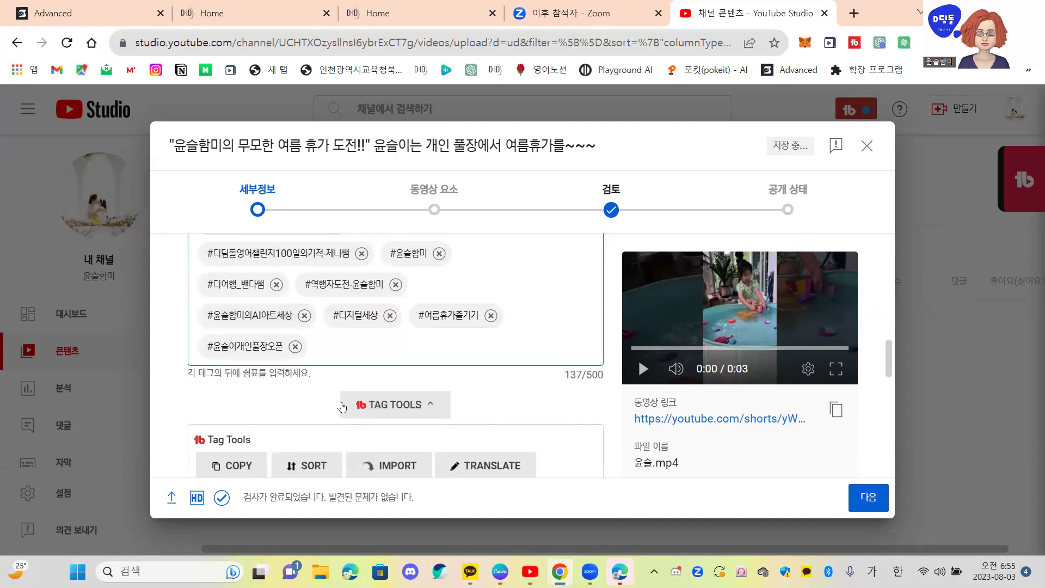
Step: Review the complete tag list, the tag tools and the recommended tags
scroll(314, 294, up, 3)
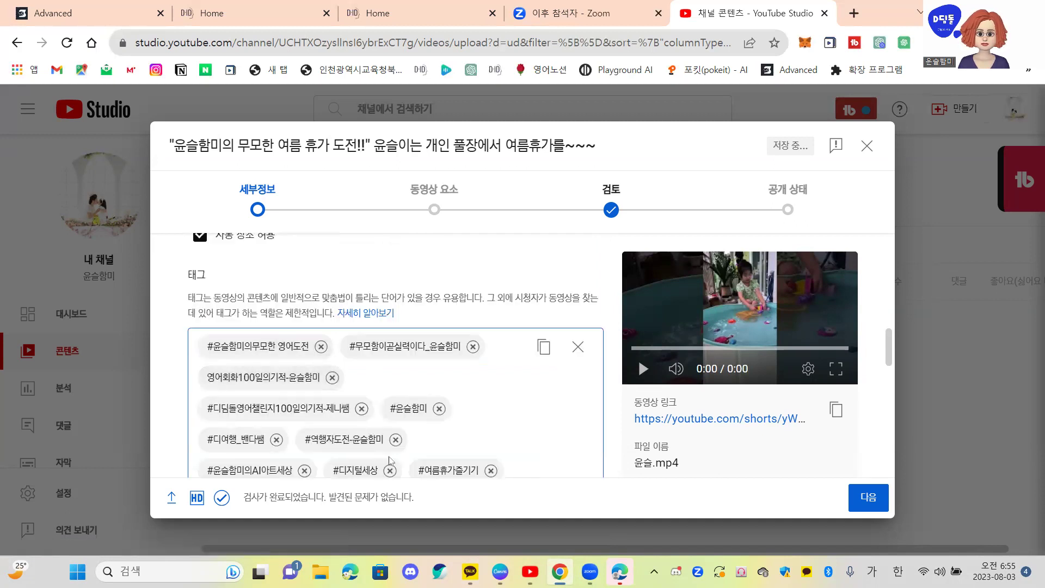
scroll(435, 419, down, 4)
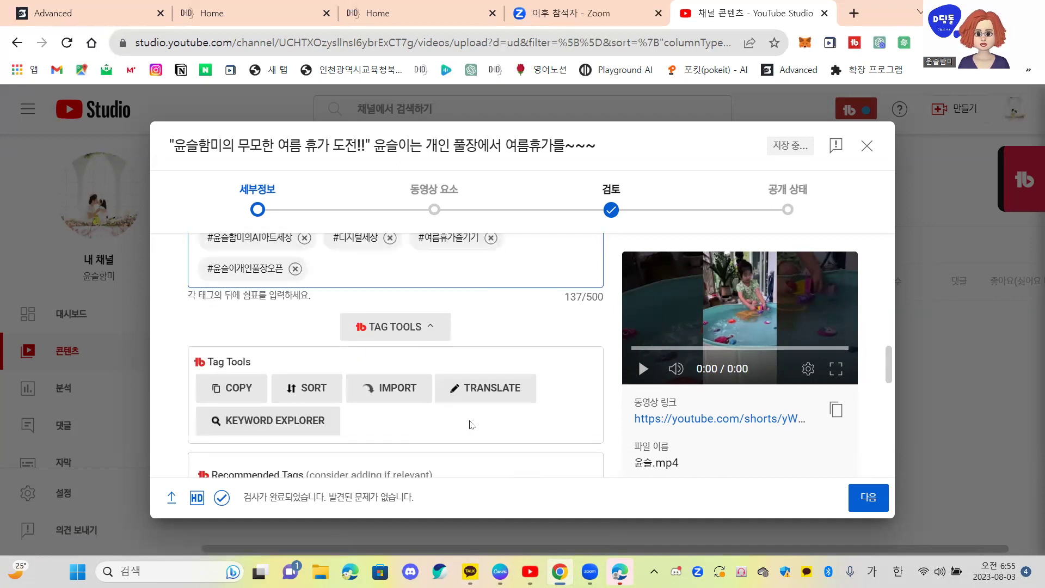
scroll(466, 425, down, 1)
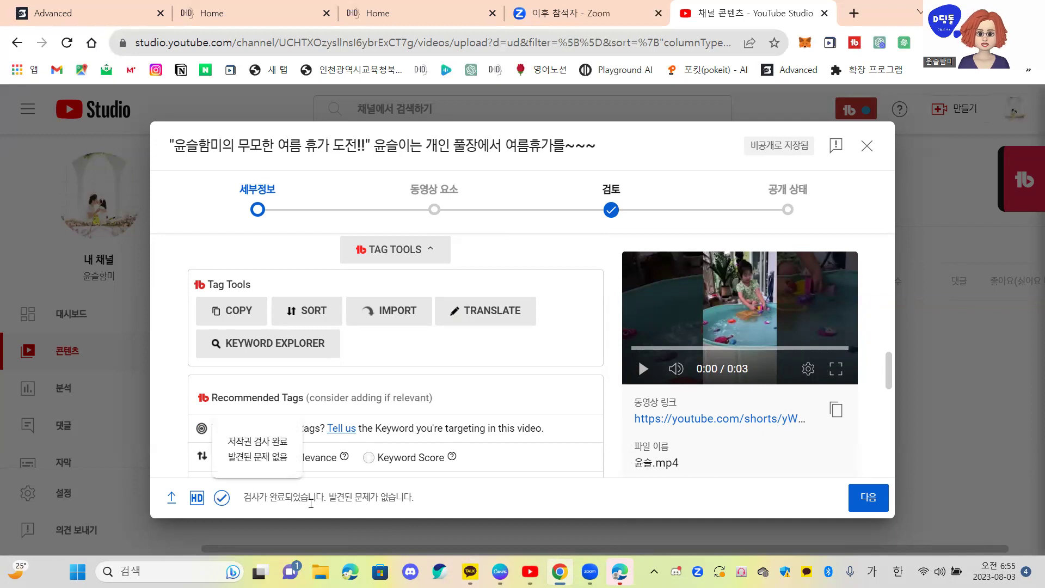
scroll(435, 415, down, 3)
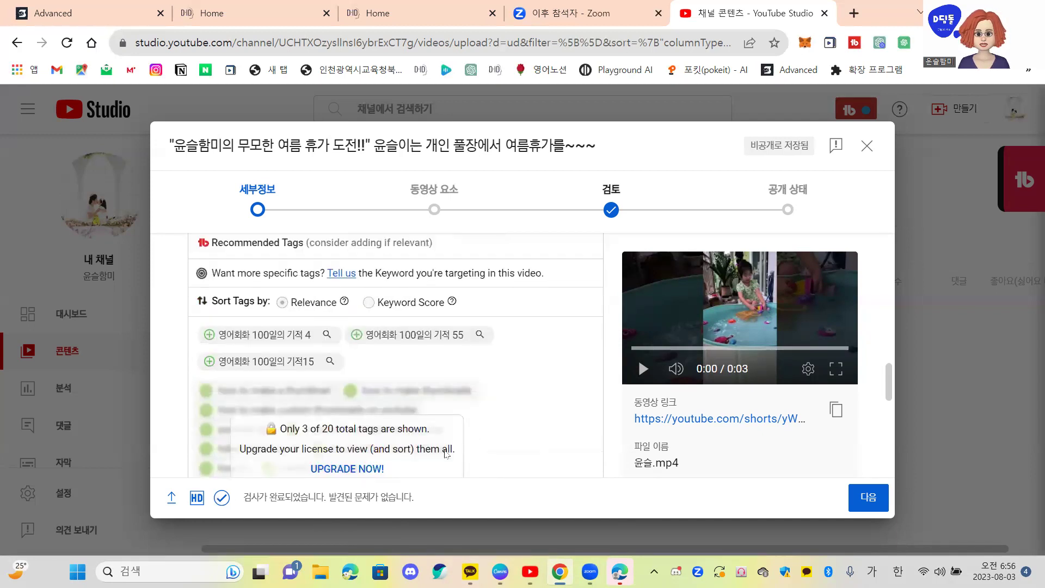
scroll(436, 415, up, 6)
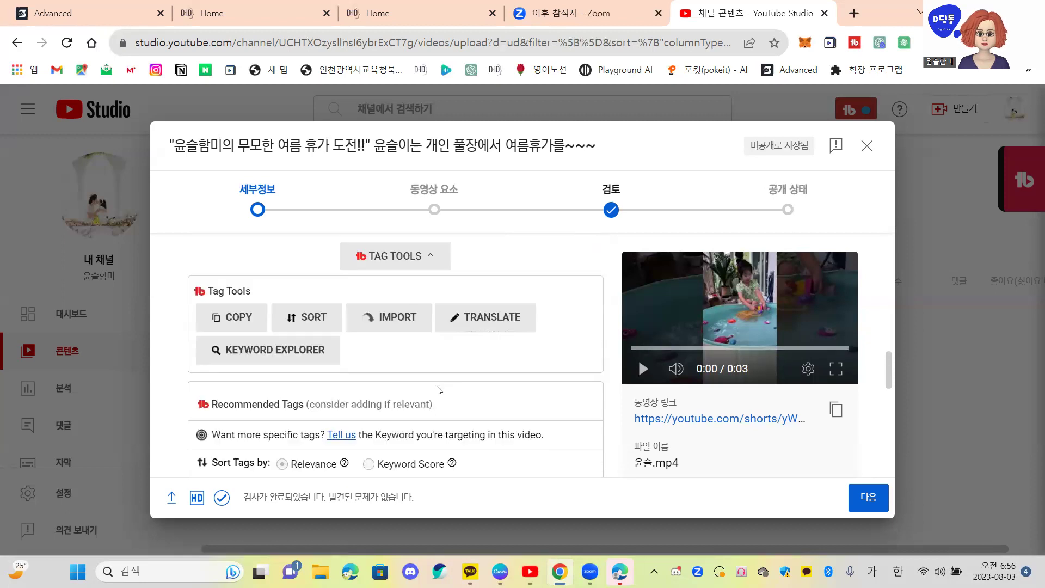
Step: Set the video's recording date (녹화 날짜) to 2023. 8. 2
scroll(437, 390, down, 10)
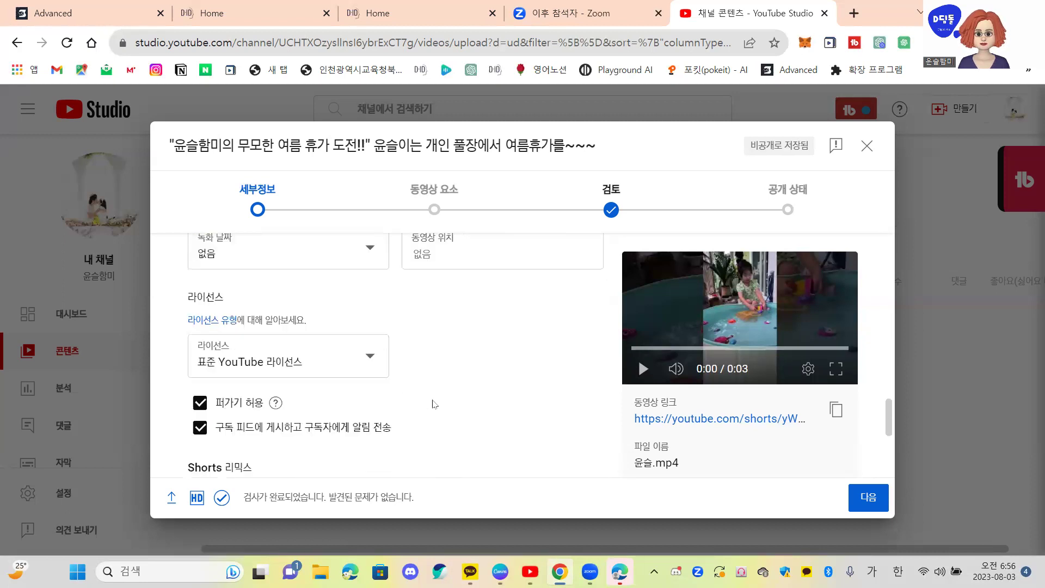
scroll(434, 403, up, 1)
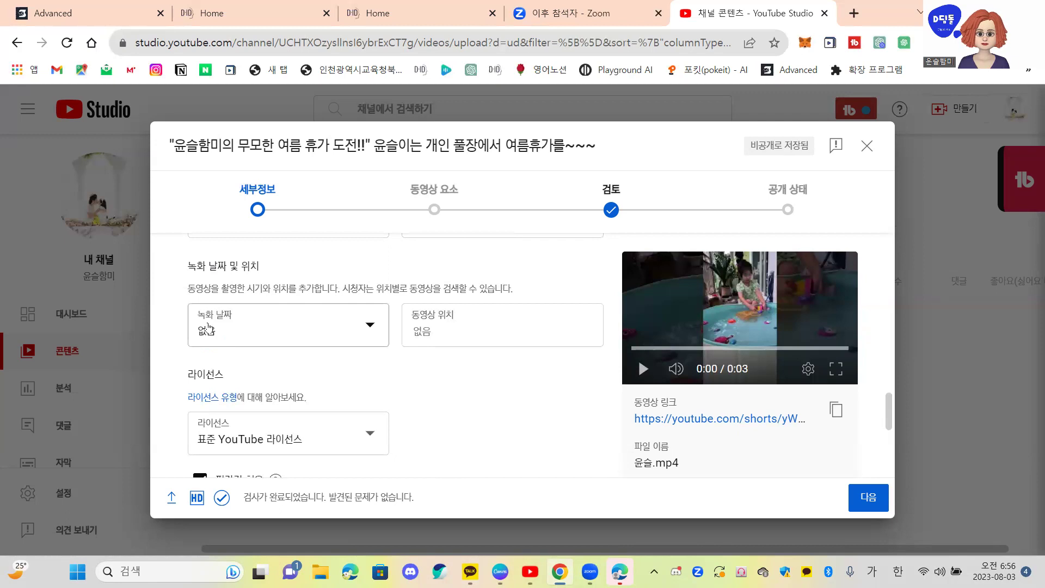
click(372, 332)
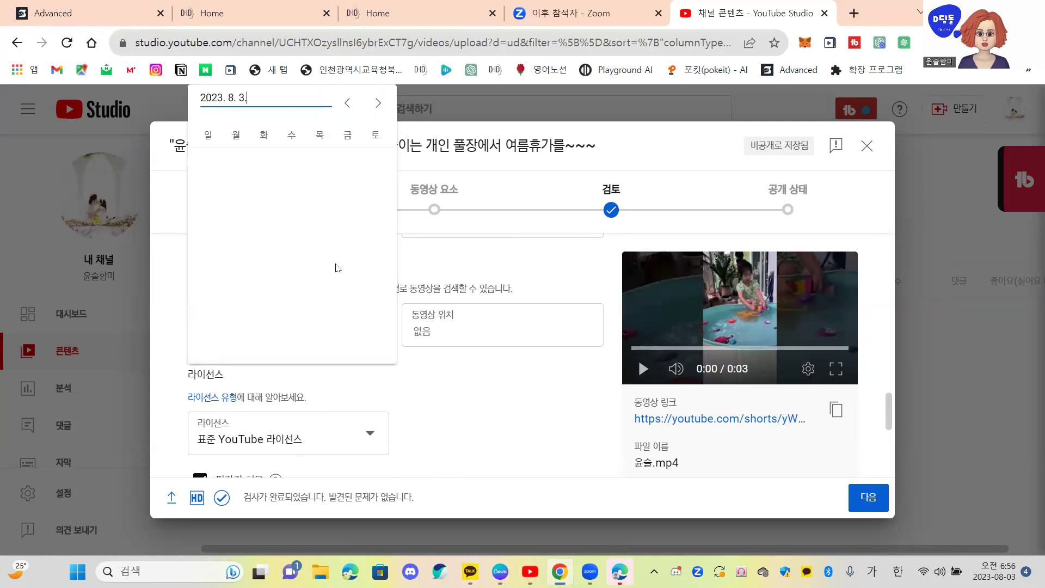
click(292, 238)
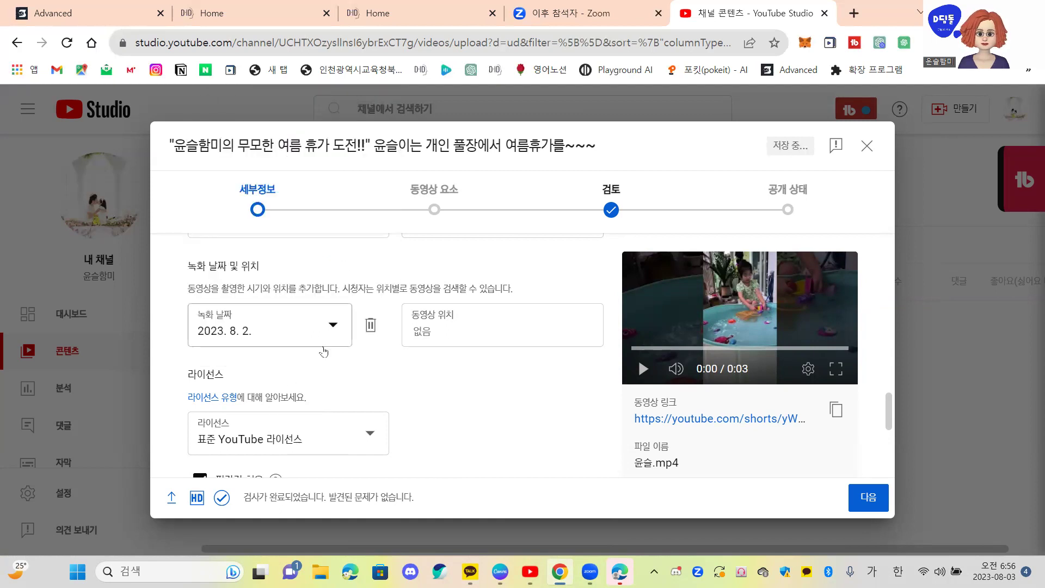
Step: Turn off the embedding permission (퍼가기 허용) for the video
scroll(454, 442, down, 3)
scroll(454, 442, down, 3)
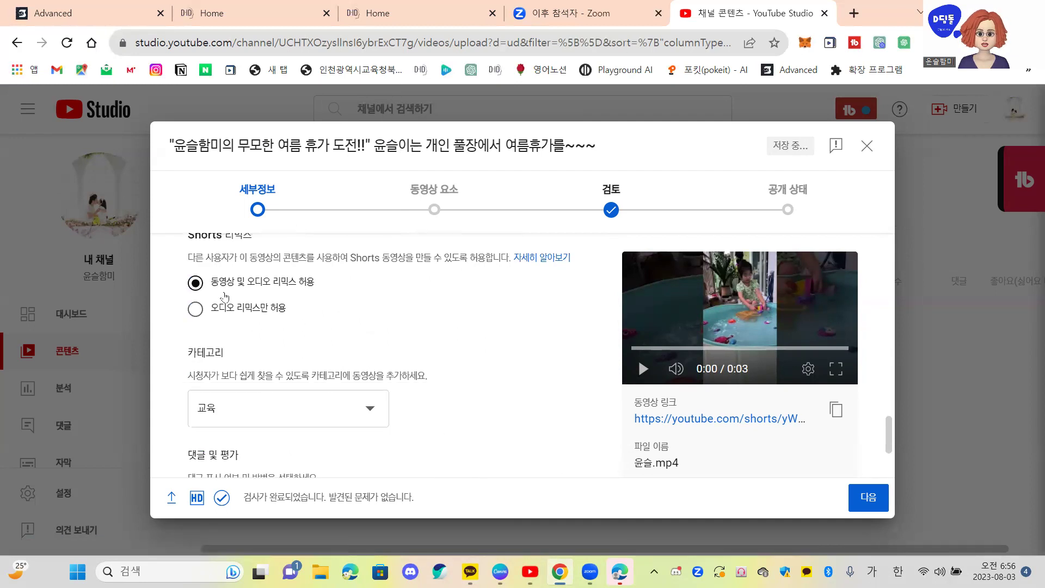
scroll(336, 306, up, 1)
scroll(336, 305, up, 2)
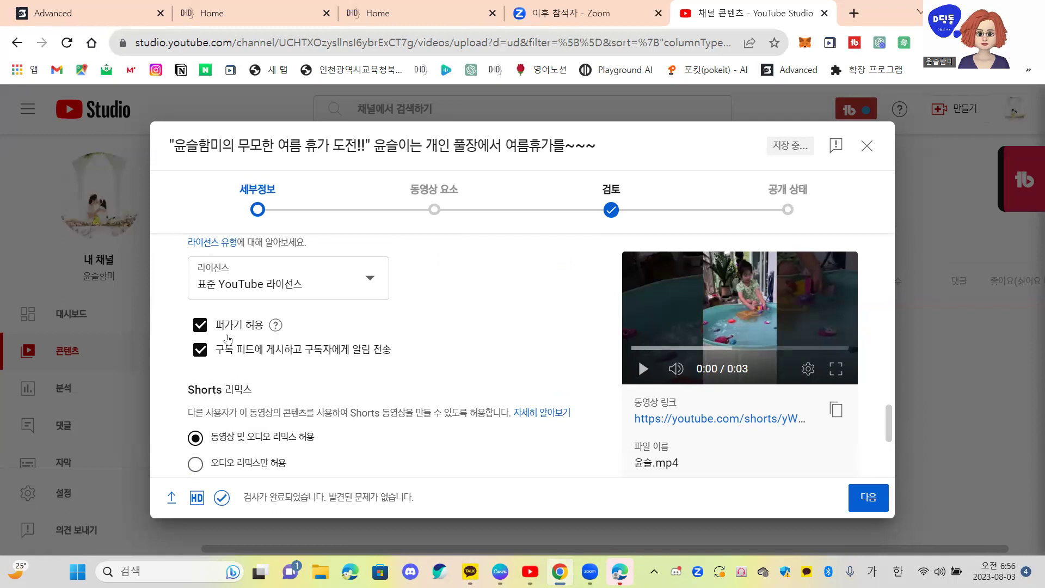
click(200, 325)
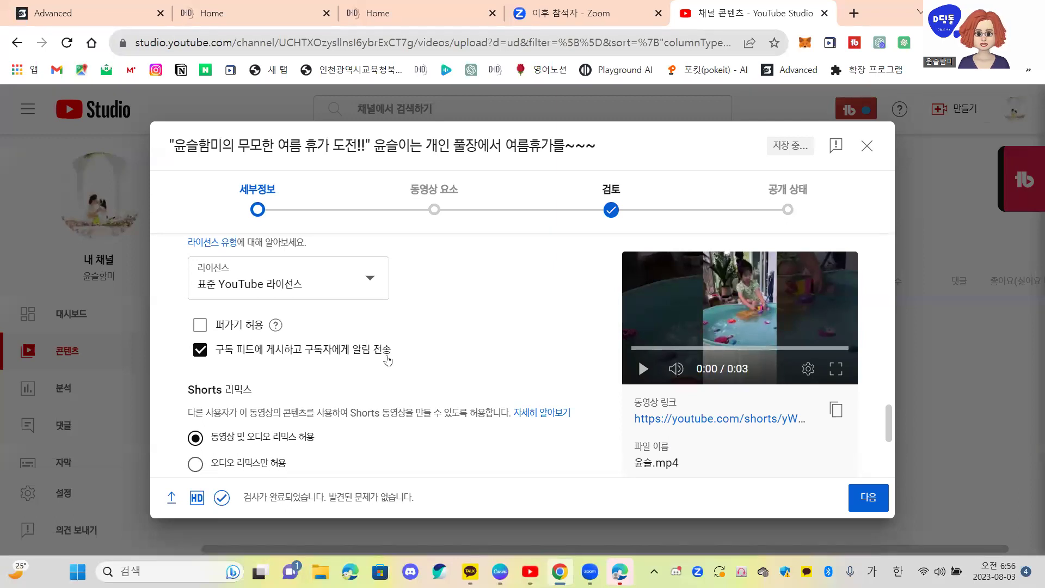
Step: Set the sort order of the video's comments to 최신순
scroll(416, 454, down, 5)
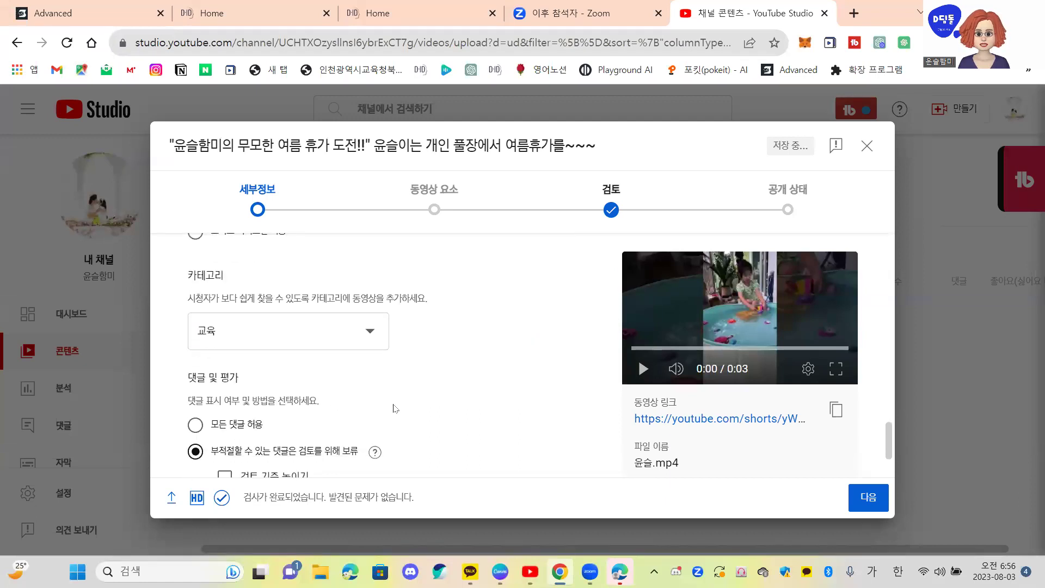
scroll(375, 424, down, 2)
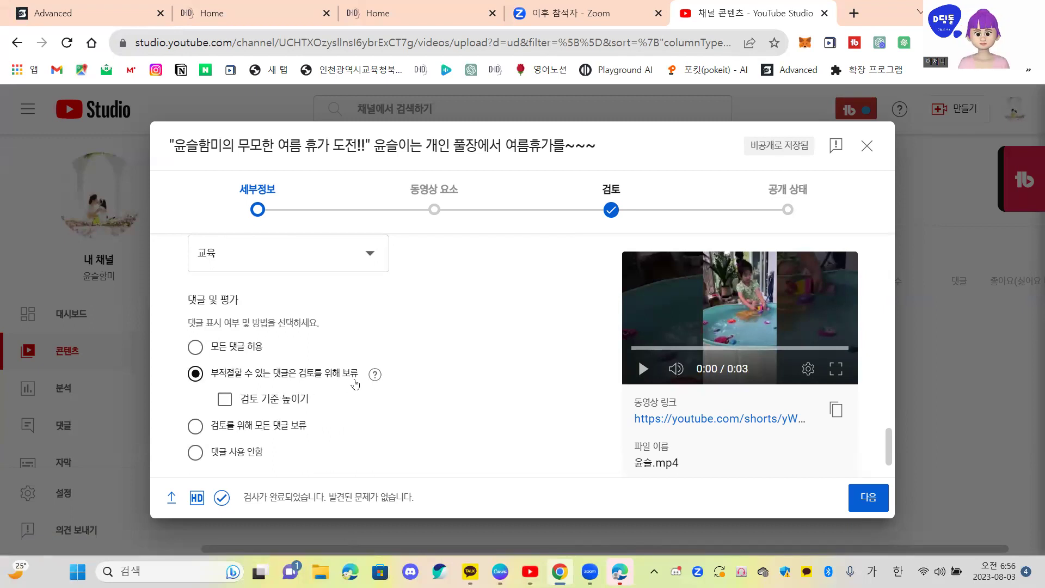
scroll(356, 436, down, 3)
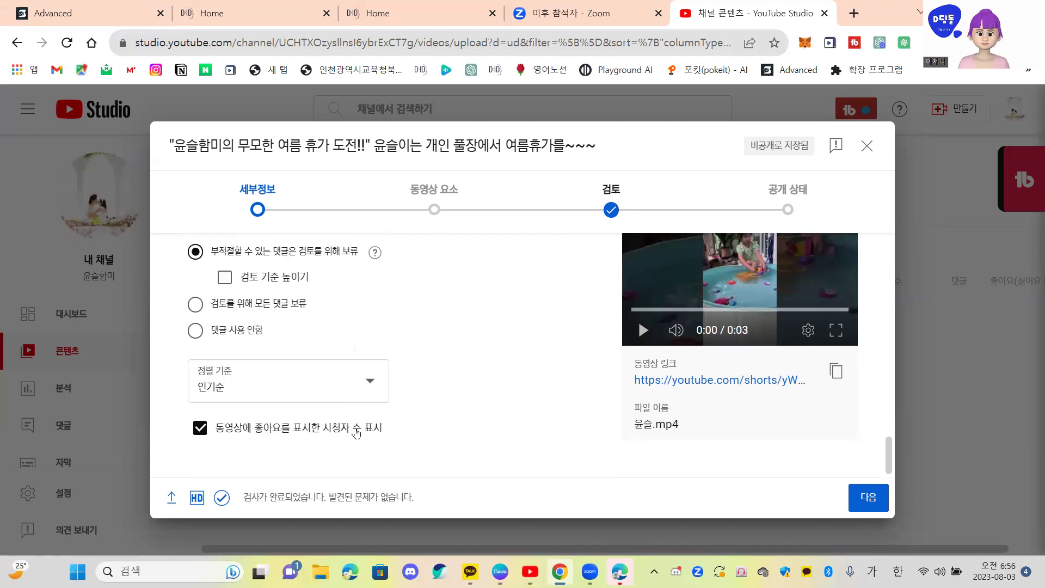
click(368, 388)
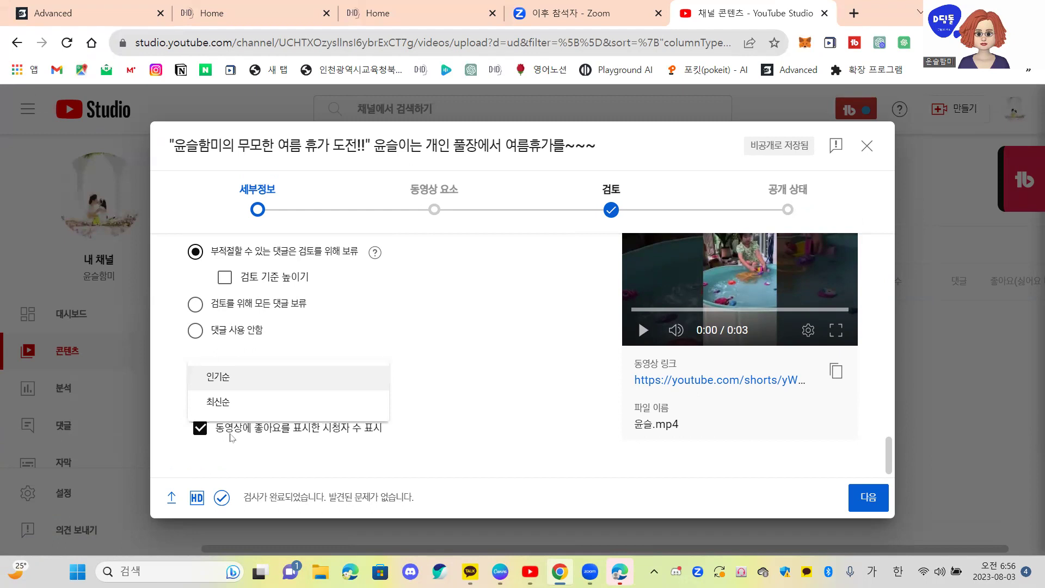
click(228, 407)
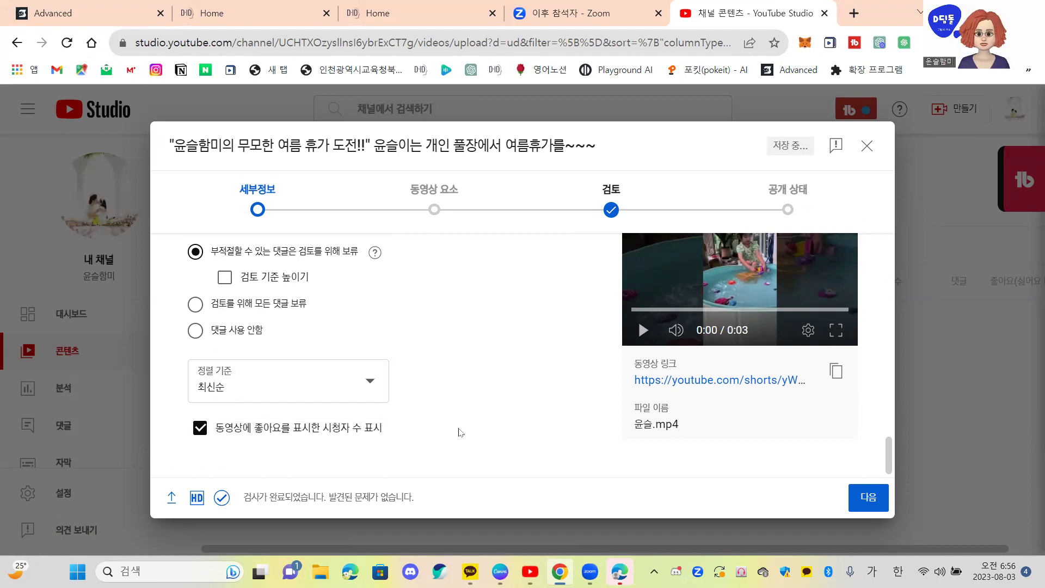
Step: Advance past the video elements and checks stages to the visibility stage (공개 상태) without adding anything
click(862, 502)
click(863, 502)
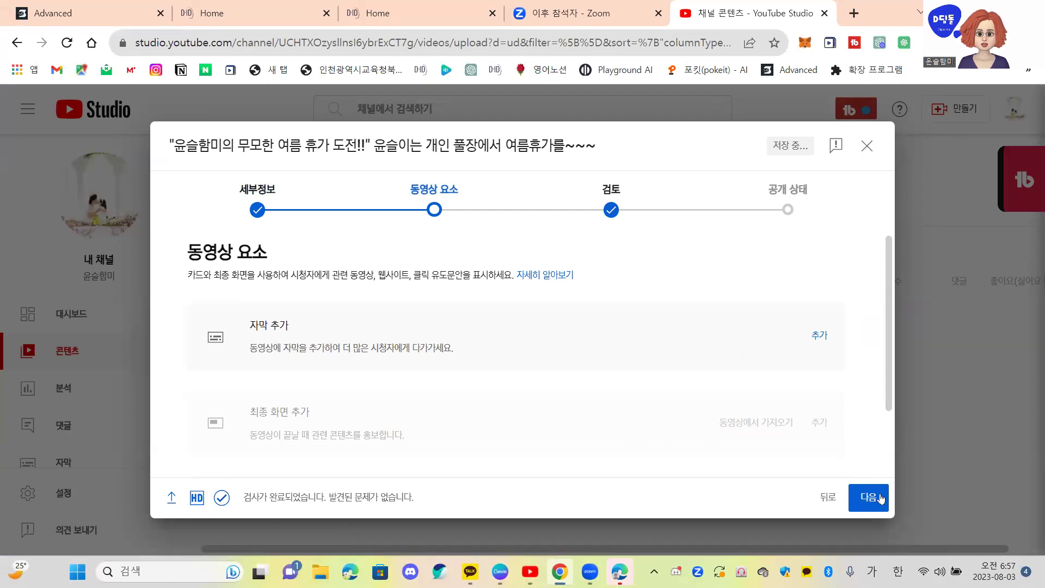
click(869, 499)
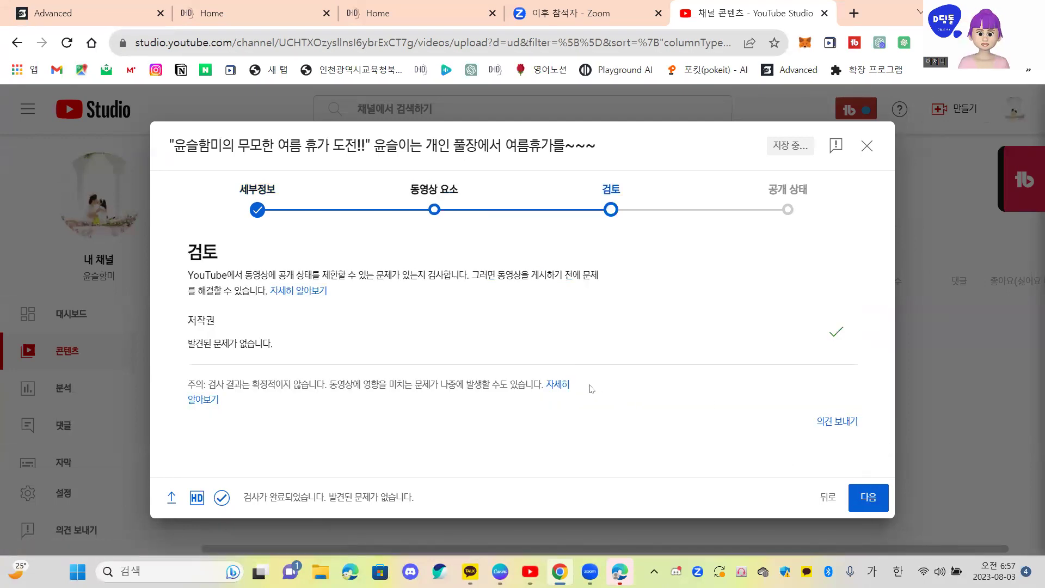
click(880, 499)
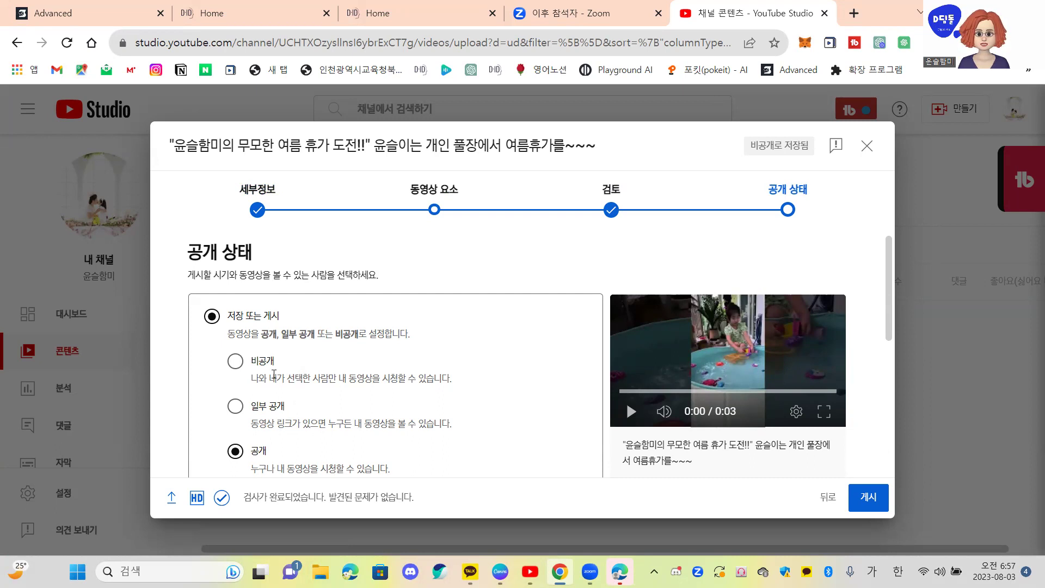
Step: Try the 비공개 and 공개 visibility options, ending with 비공개 selected
click(242, 374)
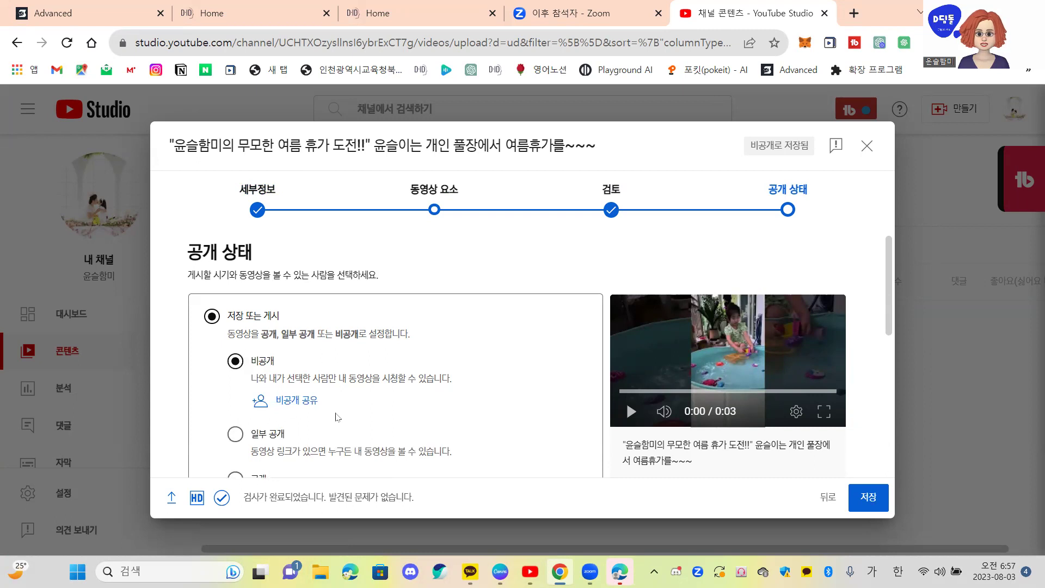
scroll(335, 419, down, 4)
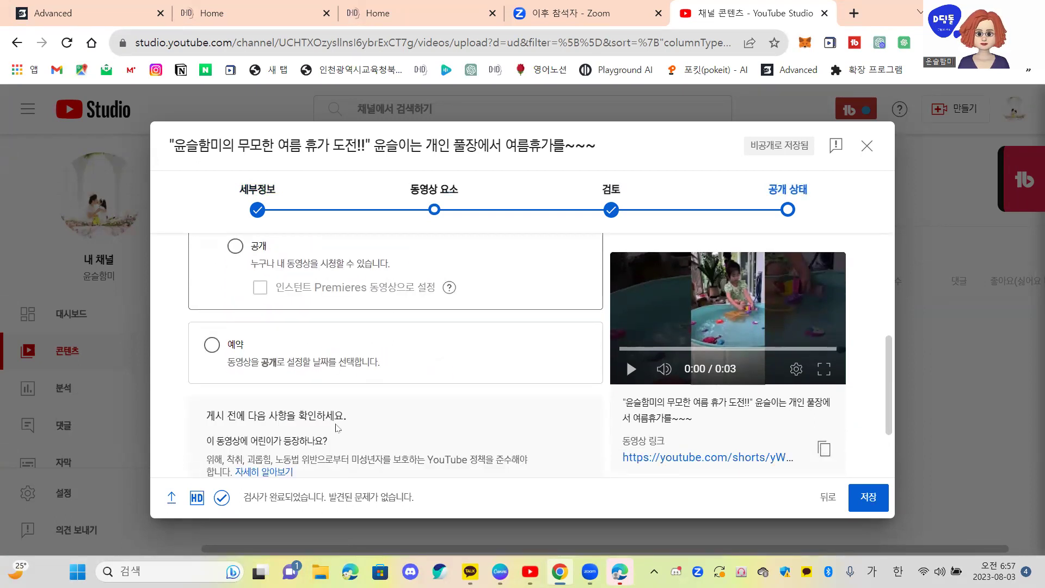
scroll(337, 424, up, 1)
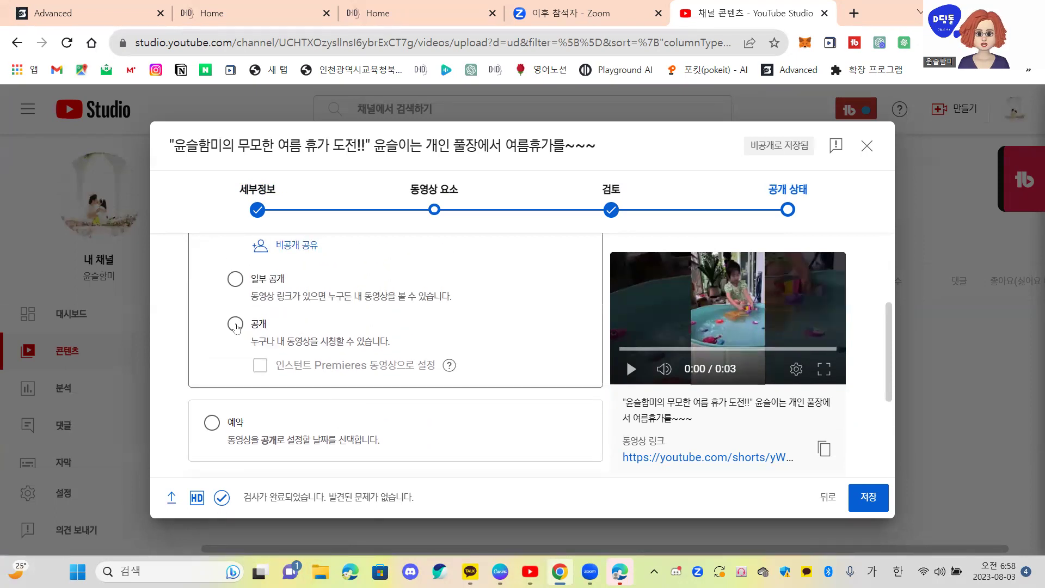
click(236, 325)
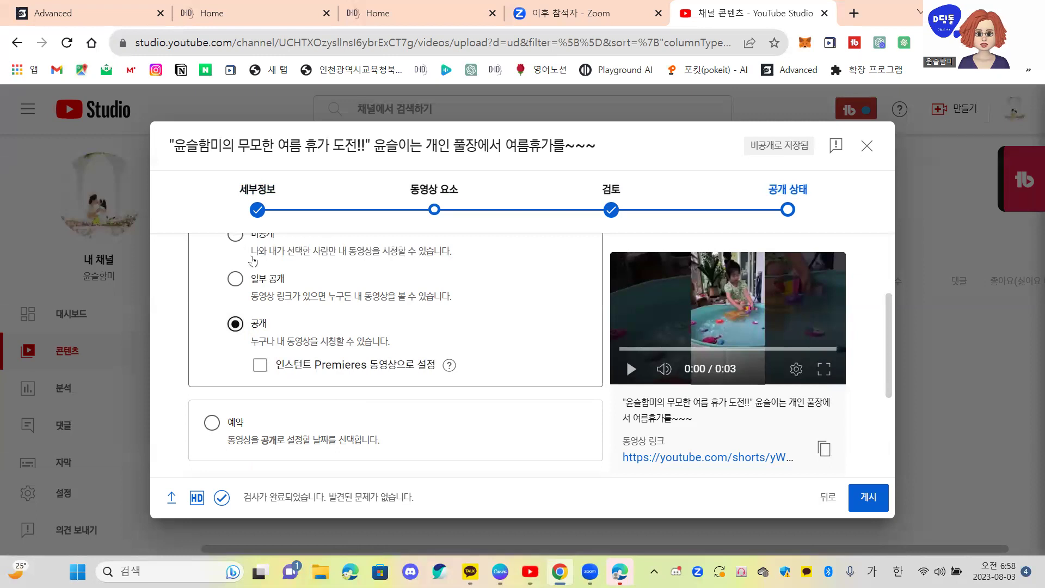
click(252, 260)
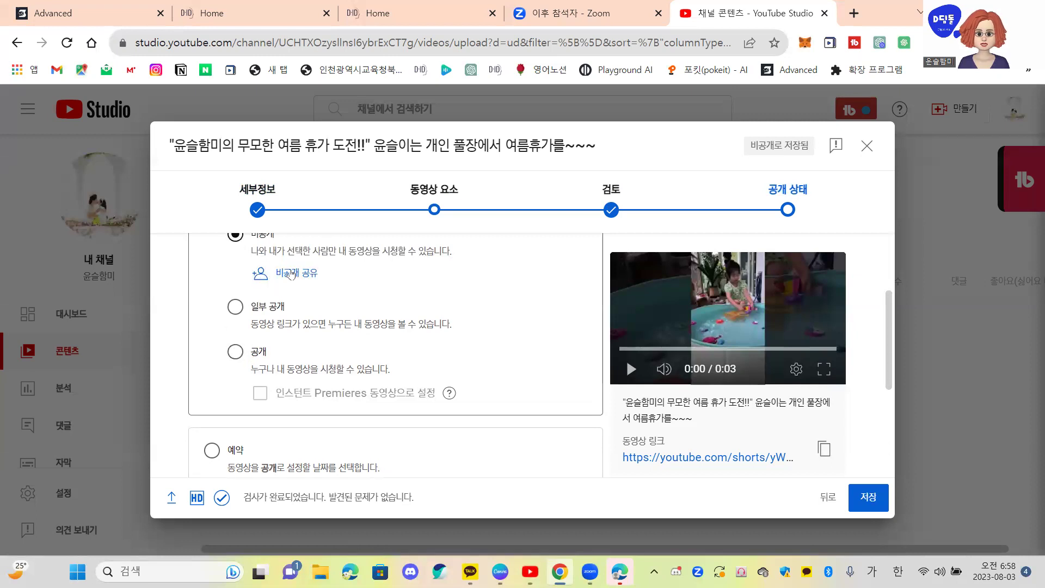
click(261, 275)
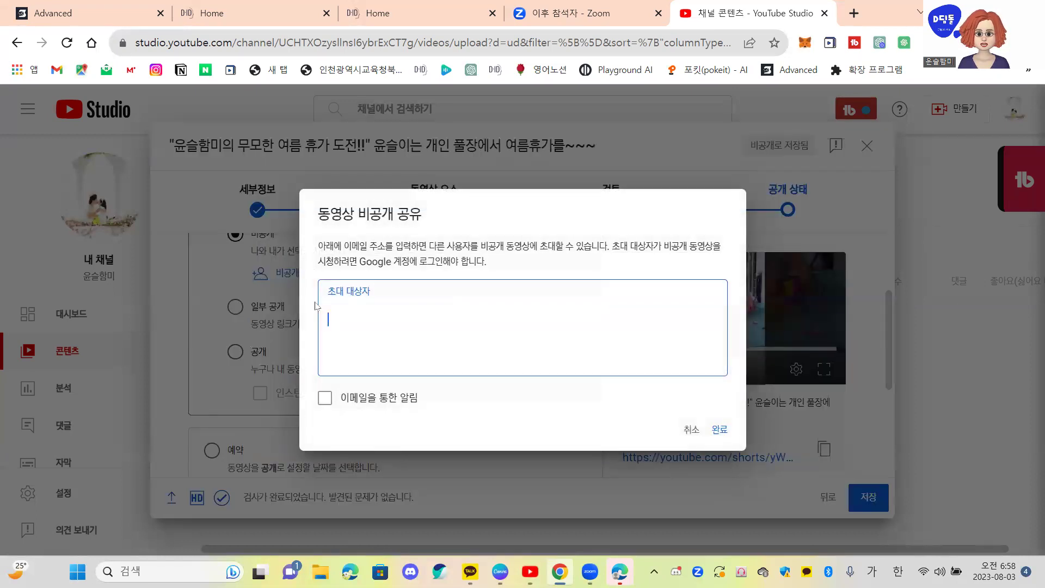
text(제니)
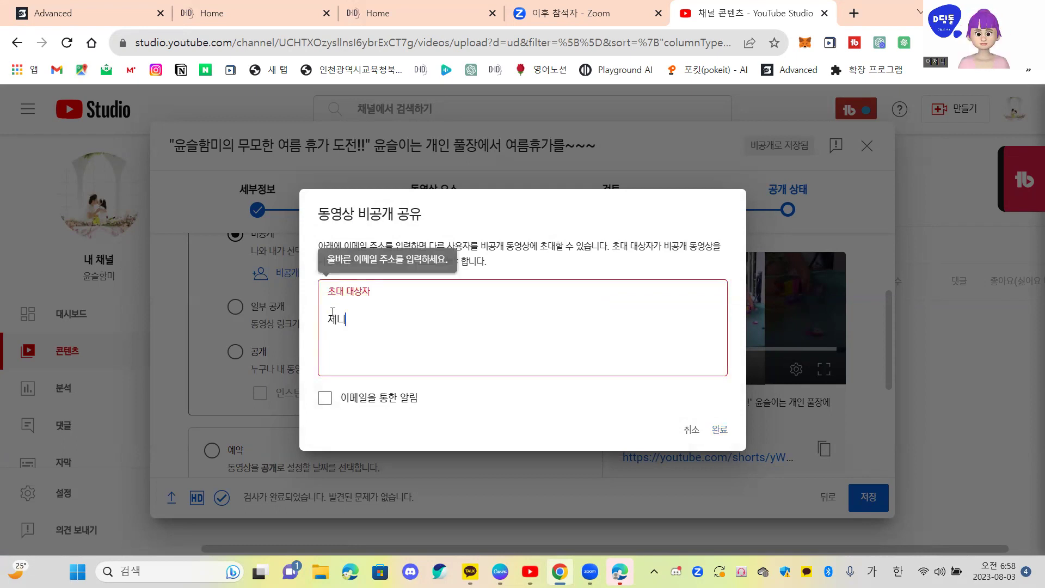
key(BackSpace)
key(BackSpace)
key(BackSpace)
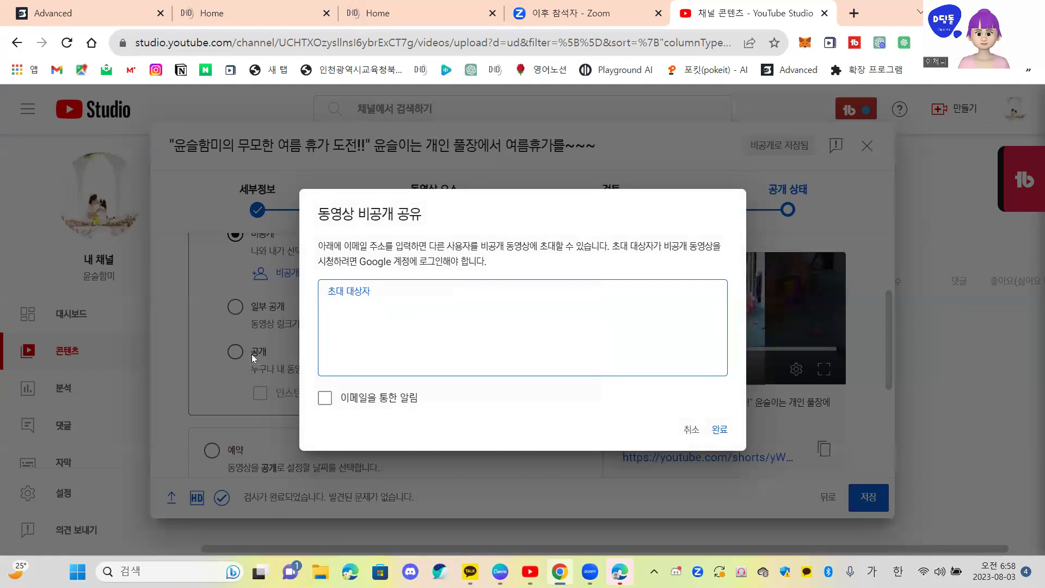
click(691, 430)
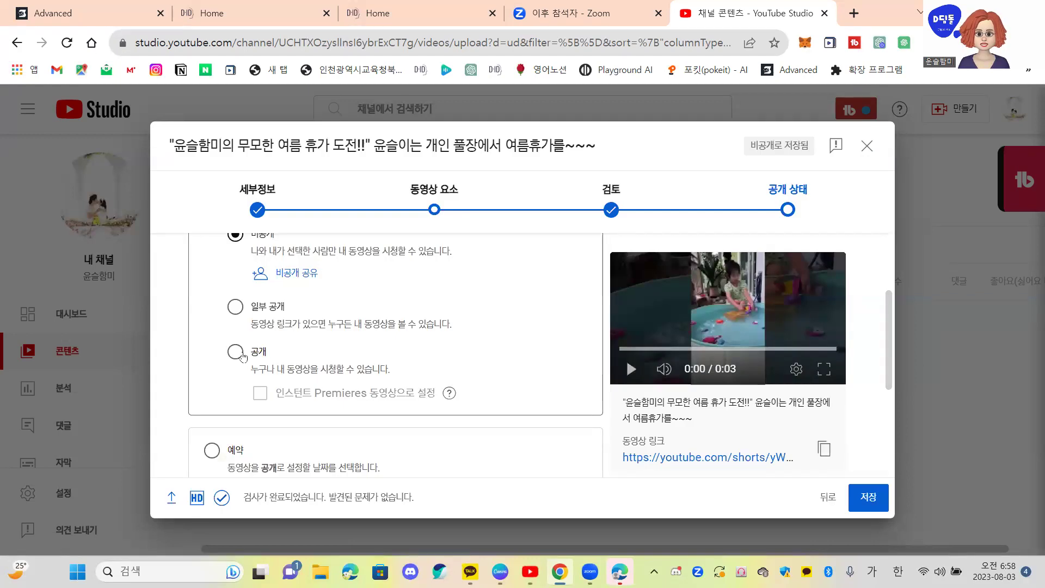
Step: Set the video's visibility to 공개
click(239, 355)
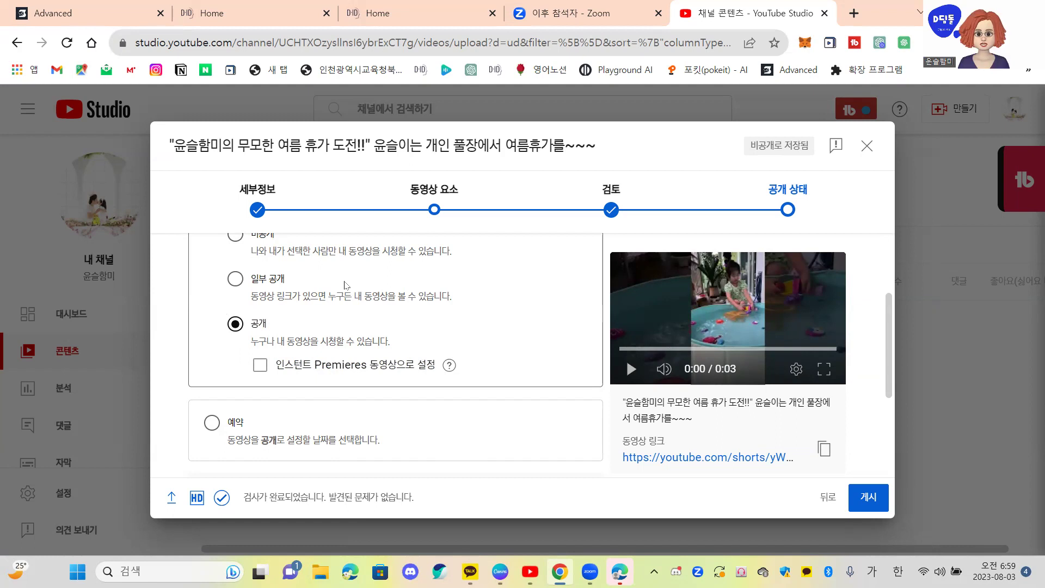
Step: Schedule the video to become public on 2023. 8. 4. at 오후 2:00
scroll(347, 437, down, 1)
scroll(348, 437, down, 2)
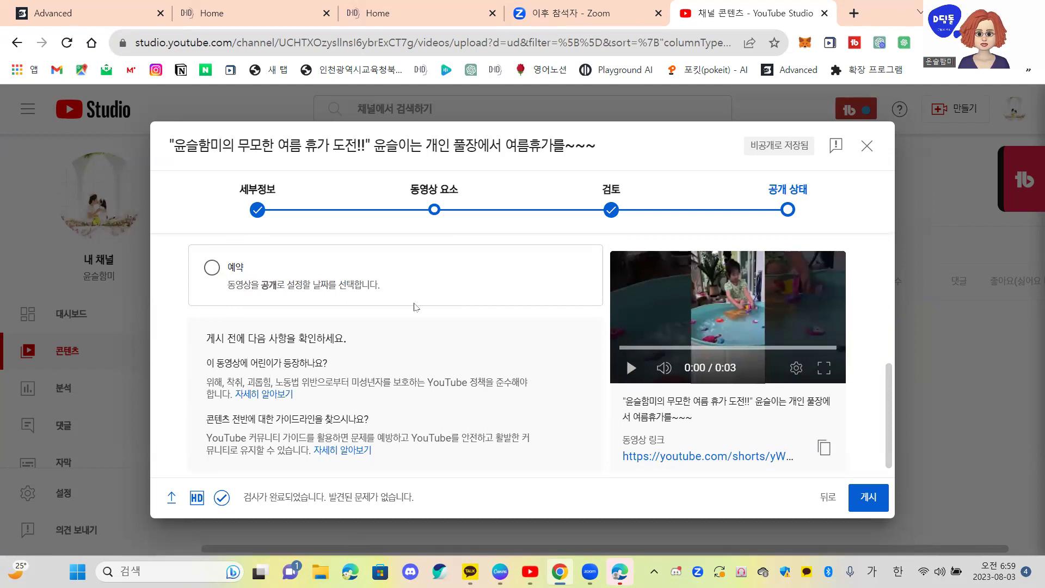
click(212, 268)
click(337, 328)
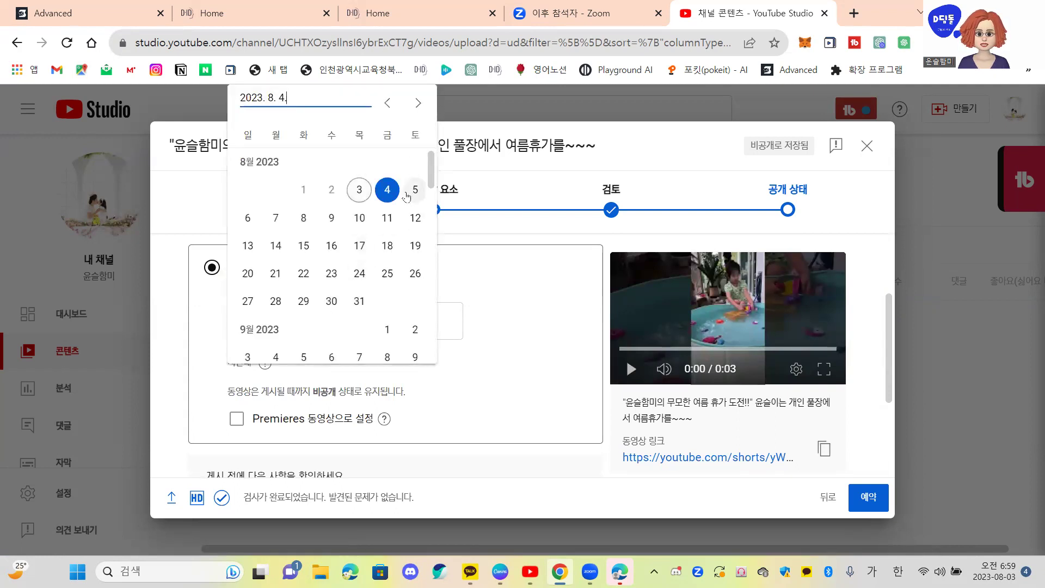
click(430, 322)
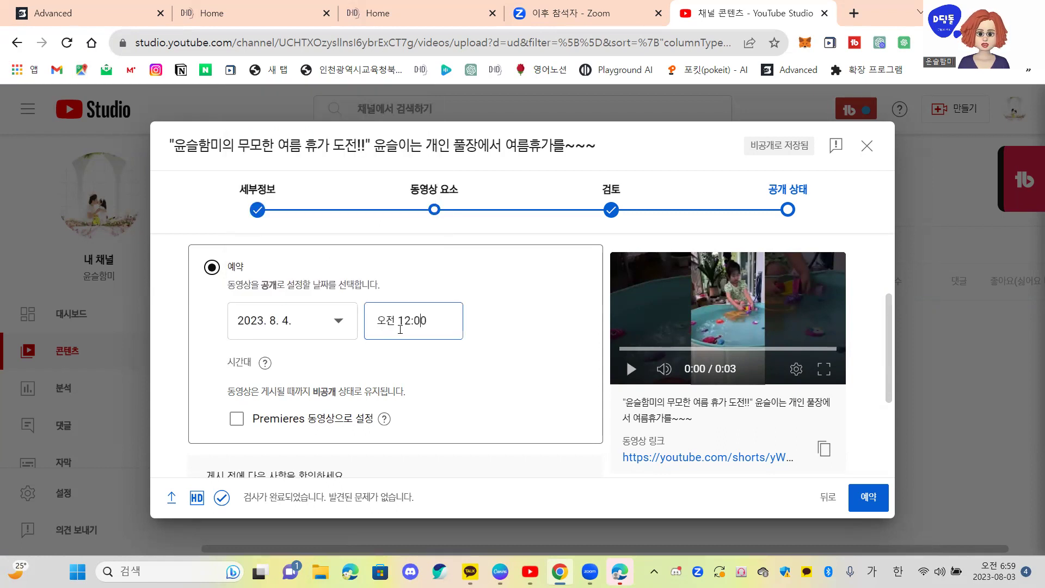
click(434, 325)
click(429, 319)
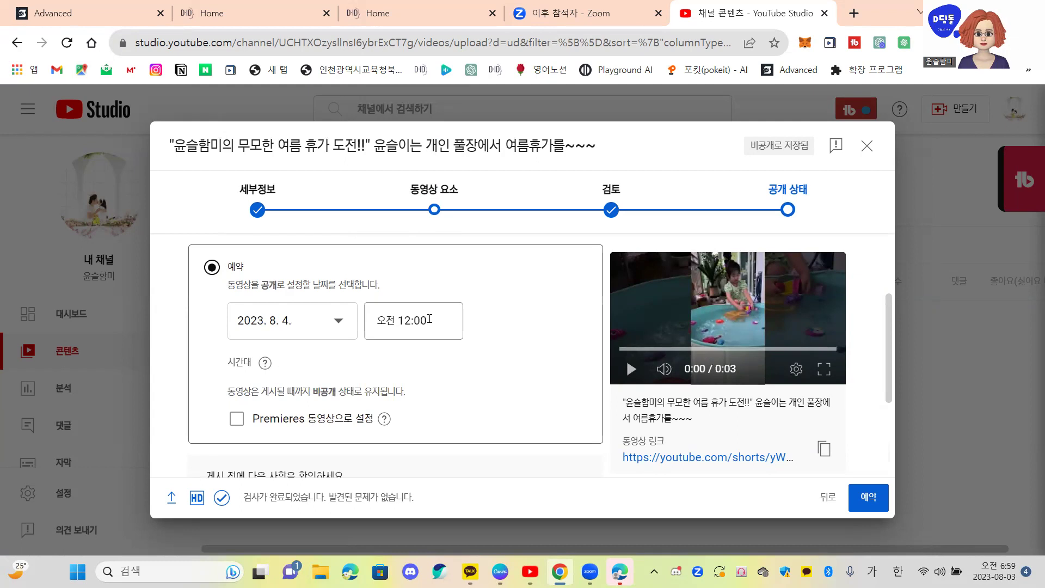
click(425, 320)
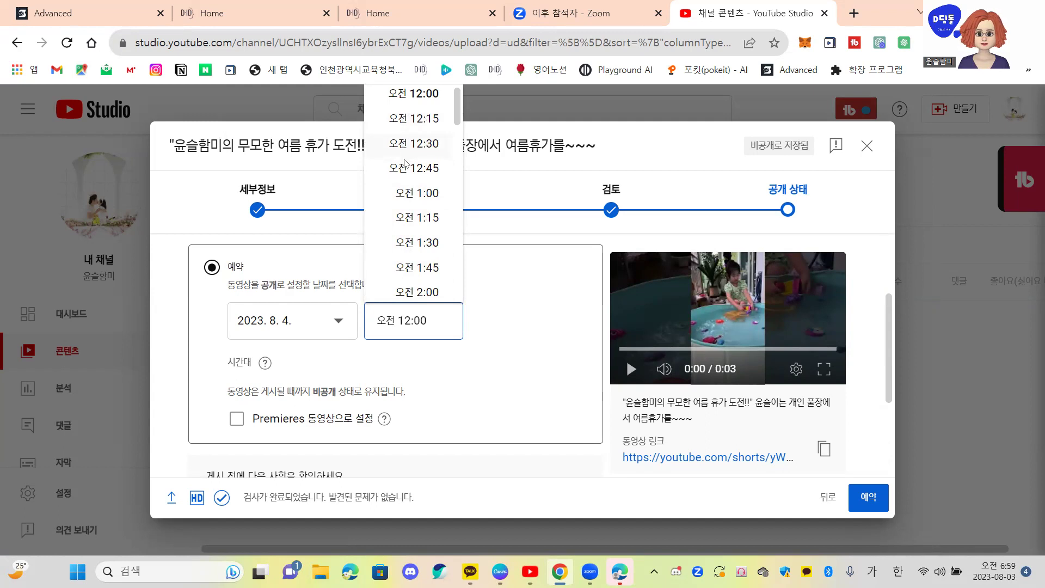
scroll(413, 225, down, 7)
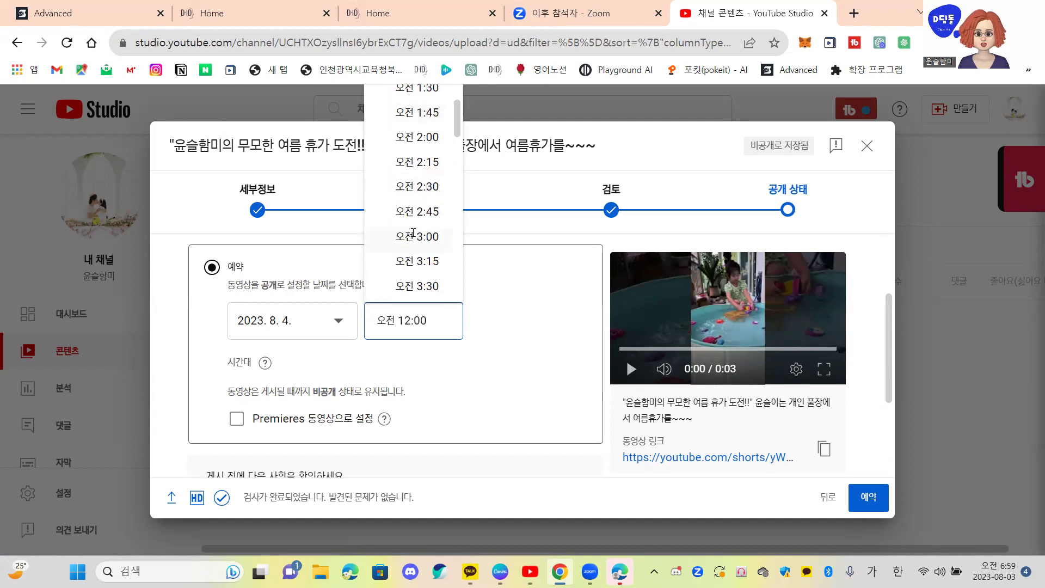
scroll(414, 234, down, 12)
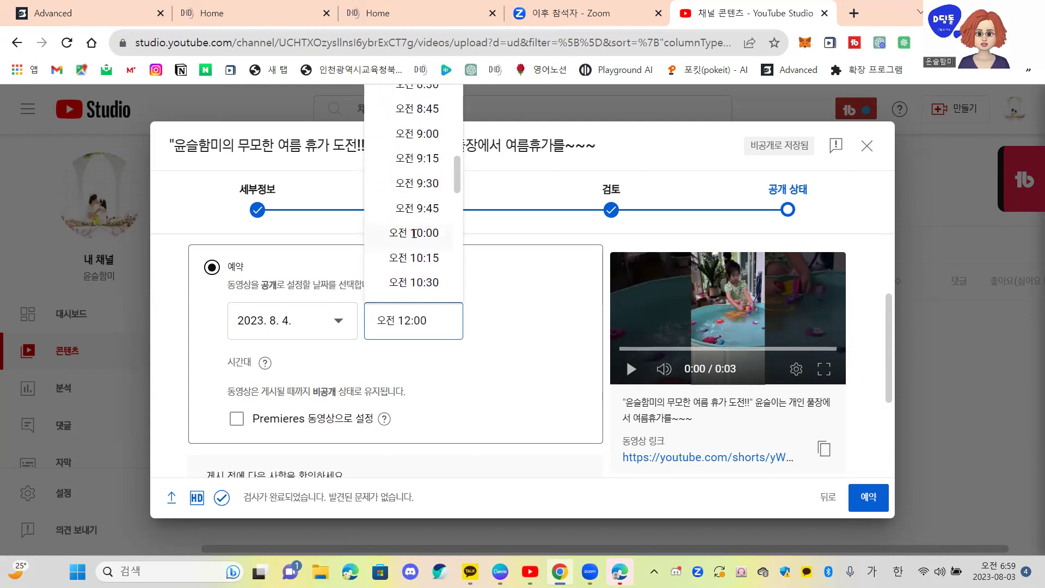
scroll(414, 237, down, 3)
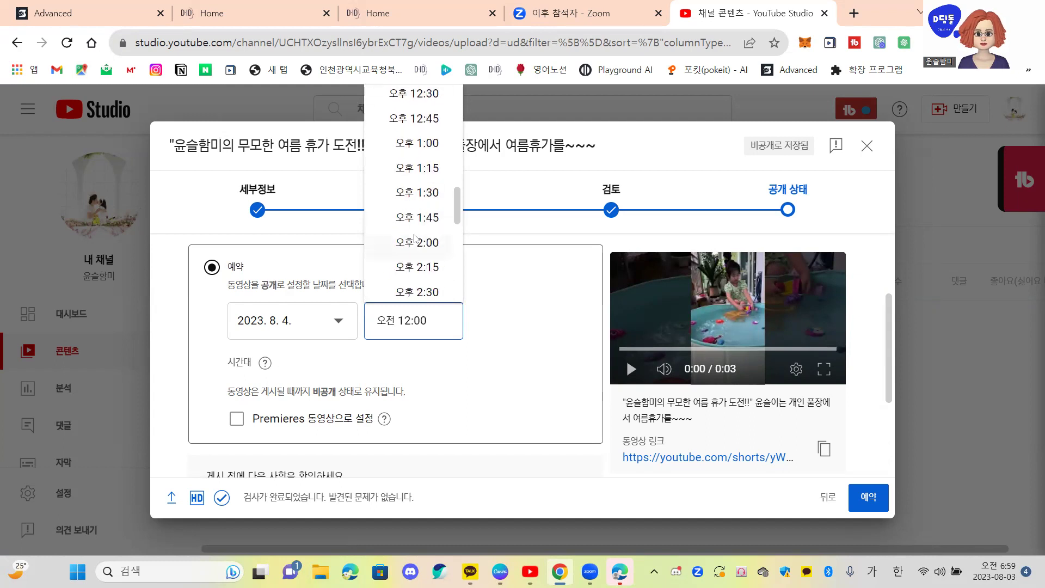
click(431, 245)
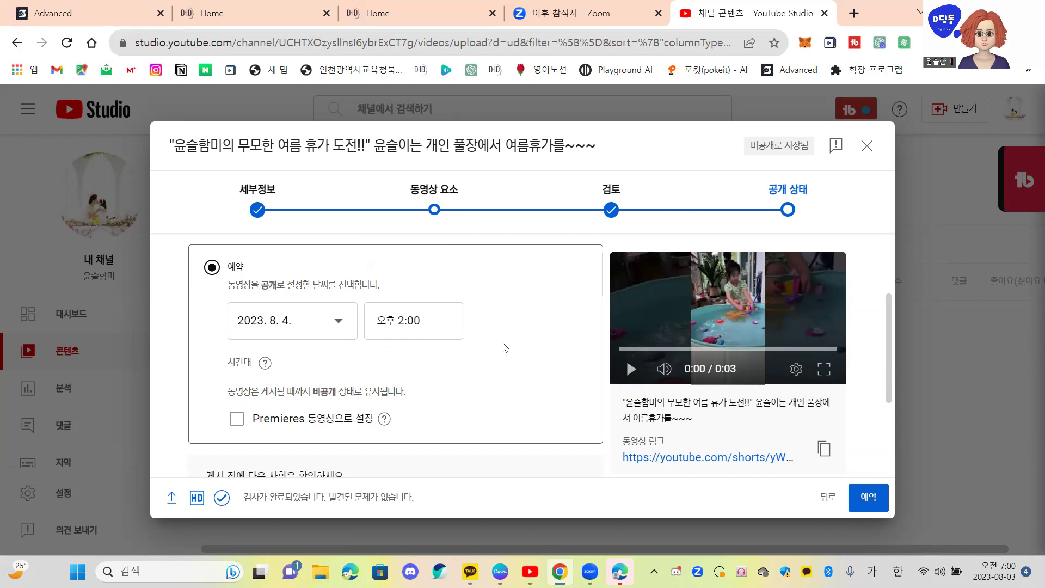
Step: Change the pool video's scheduled release date to 2023. 8. 3., confirm the schedule and dismiss the confirmation
click(341, 326)
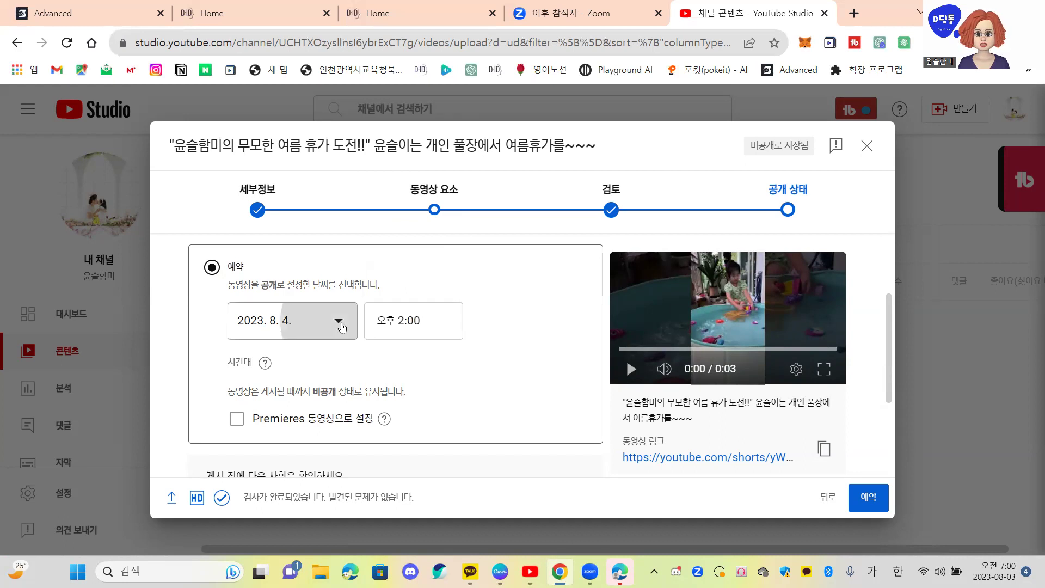
click(359, 190)
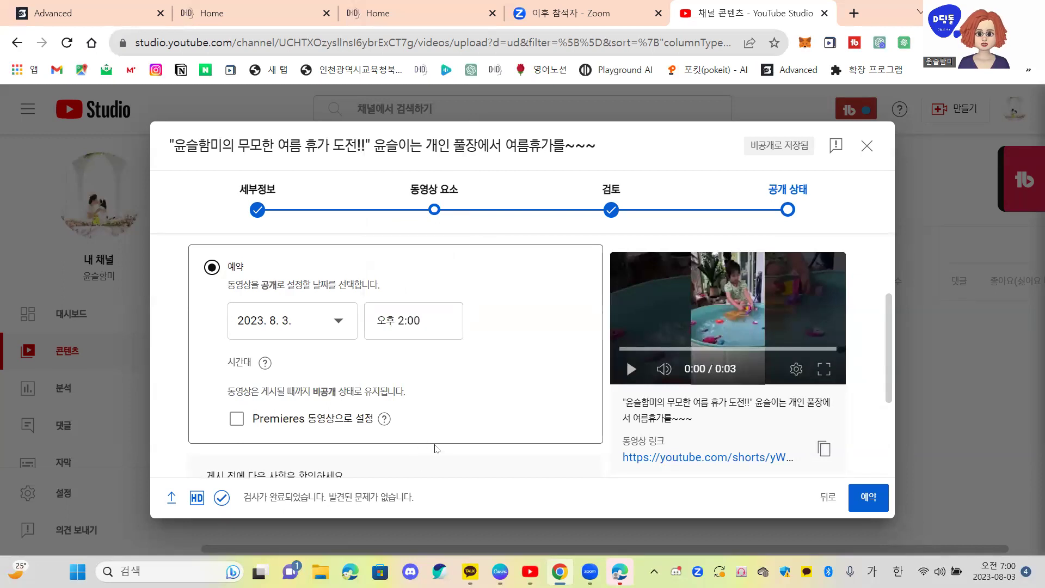
scroll(454, 454, down, 3)
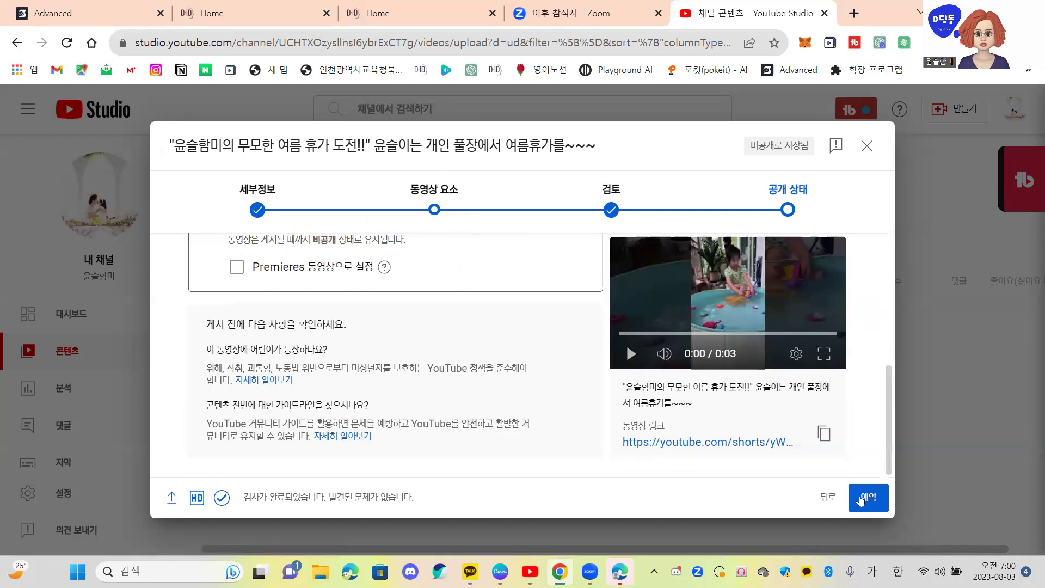
click(860, 500)
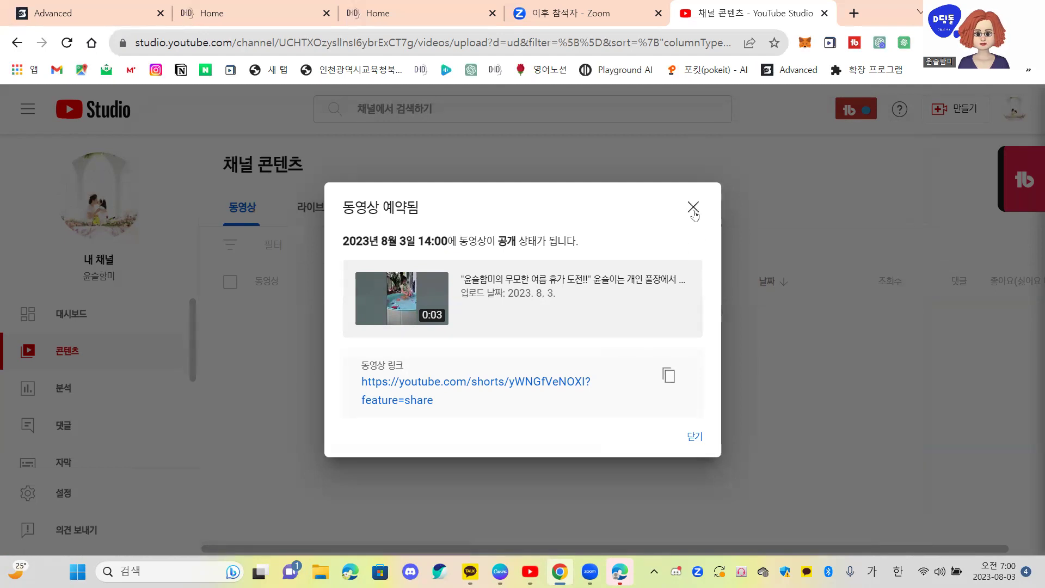
key(Escape)
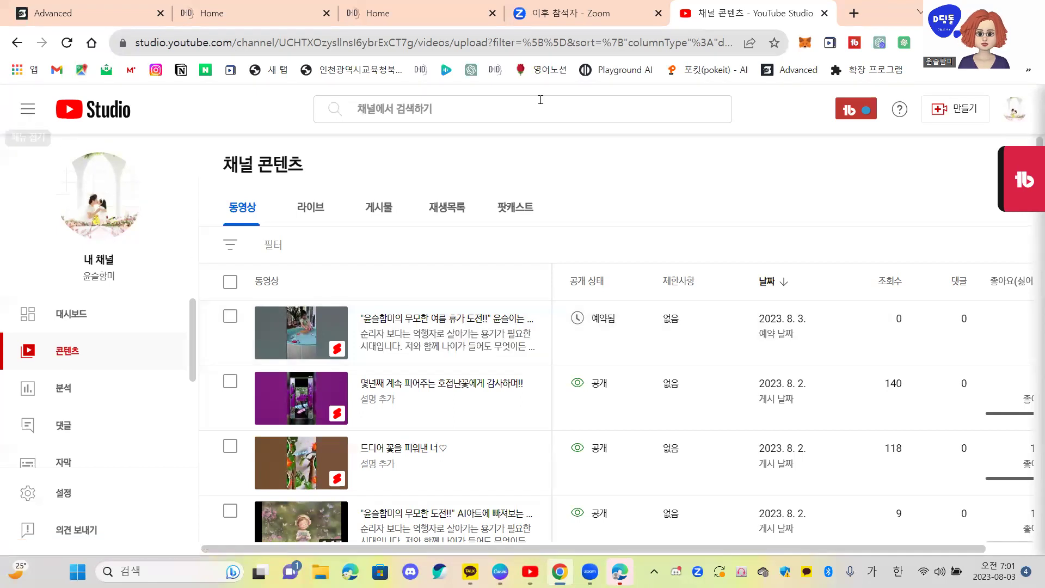
Step: Start a new video upload with the file KakaoTalk_20230518_050716204 from the 디딤돌 folder
click(950, 117)
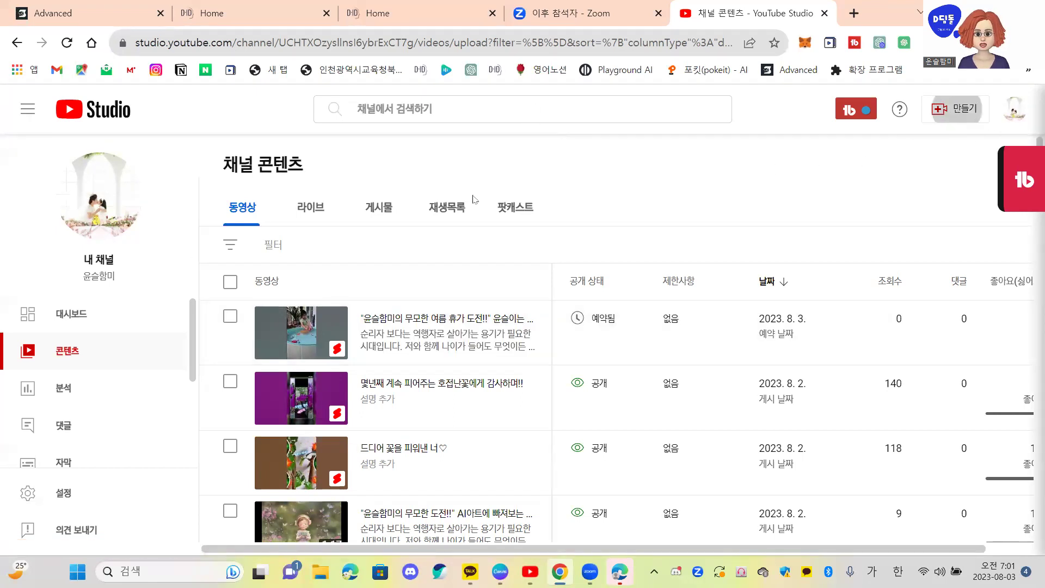
click(905, 141)
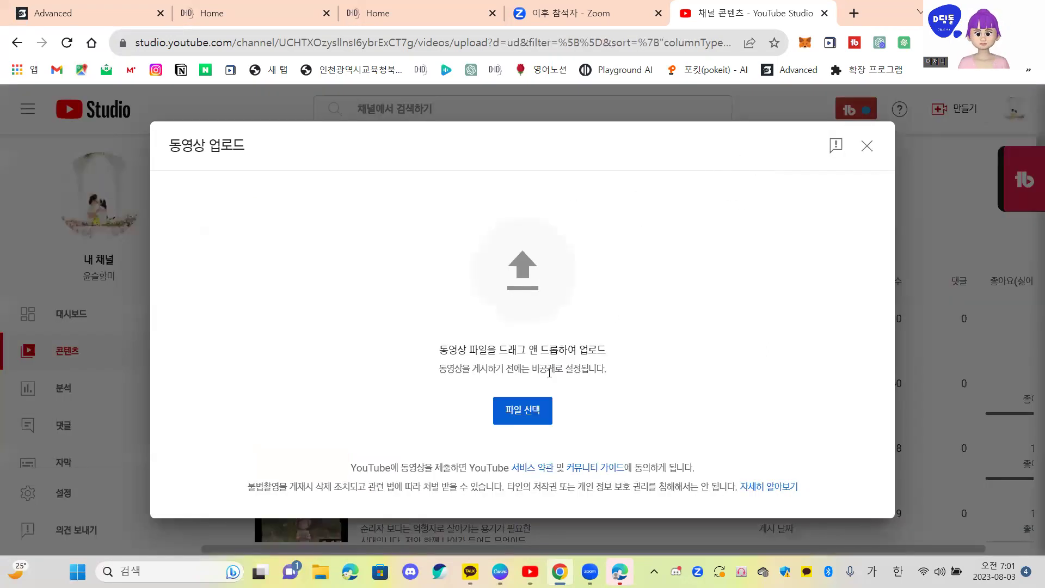
click(525, 423)
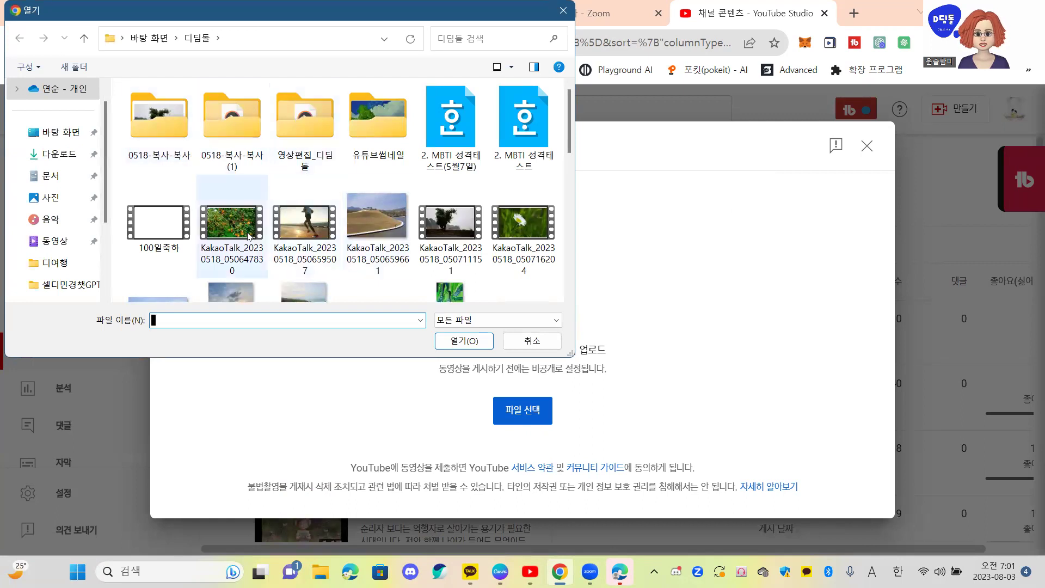
click(527, 227)
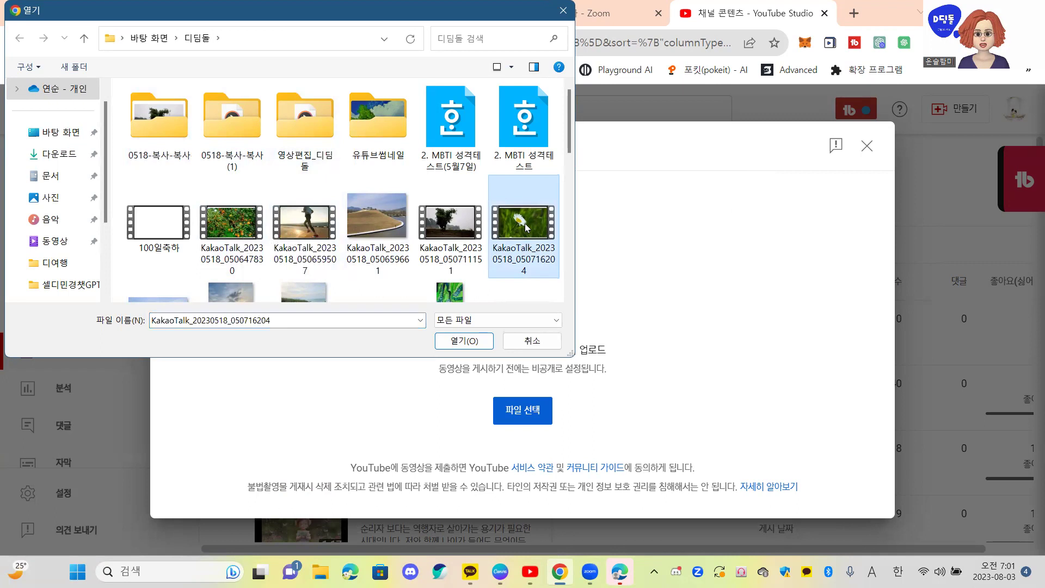
click(475, 342)
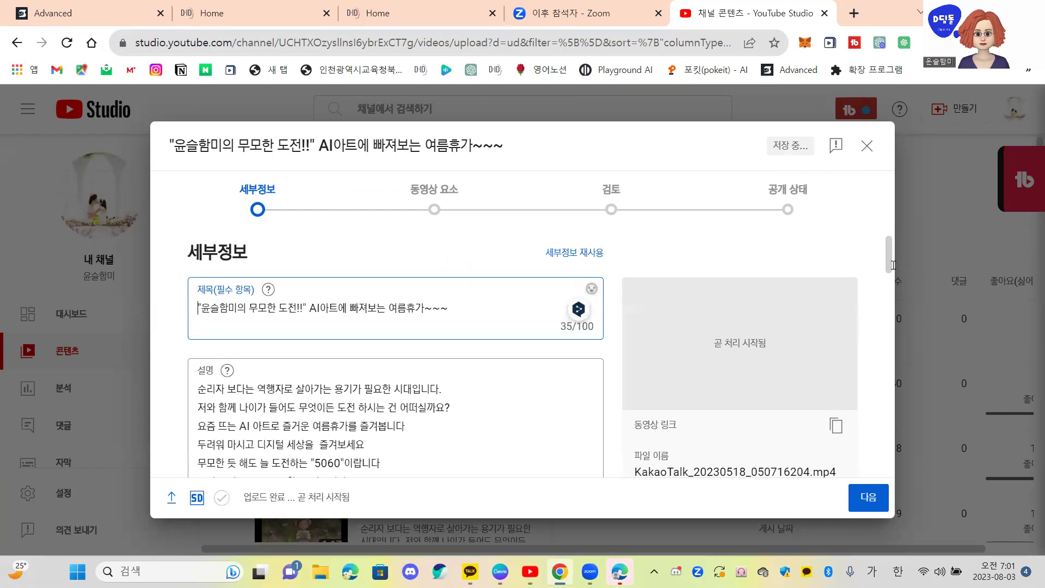
Step: Upload the garden image from the 유튜브썸네일 folder inside 디딤돌 as the new video's thumbnail, and close the upload as a draft
scroll(893, 264, down, 5)
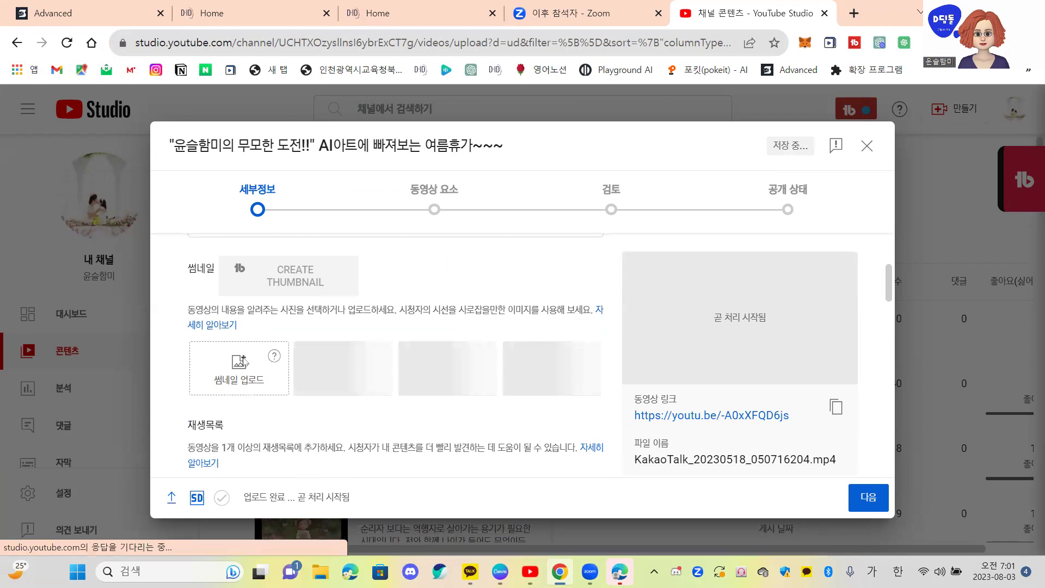
click(245, 358)
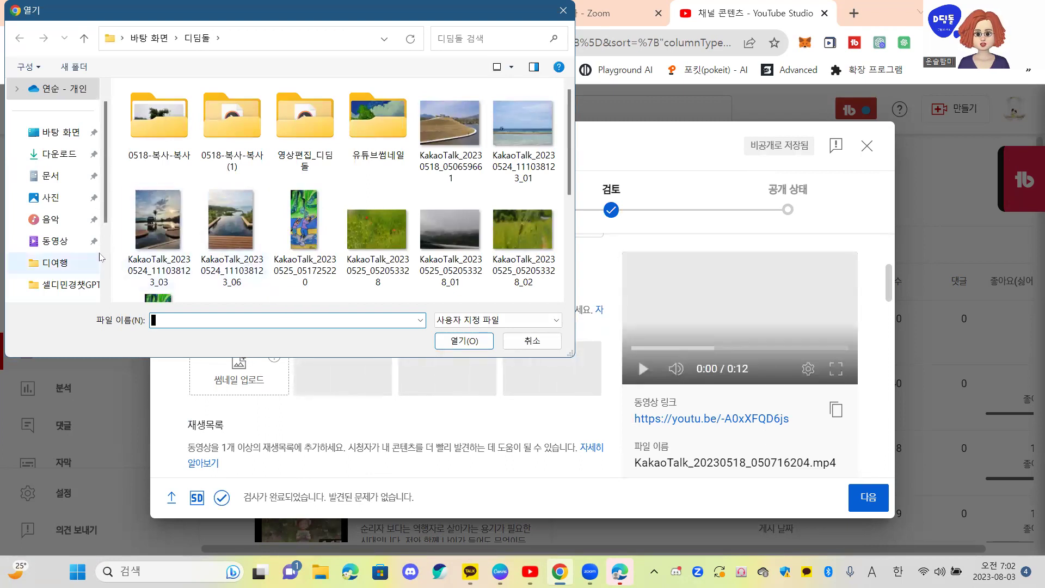
scroll(66, 235, down, 2)
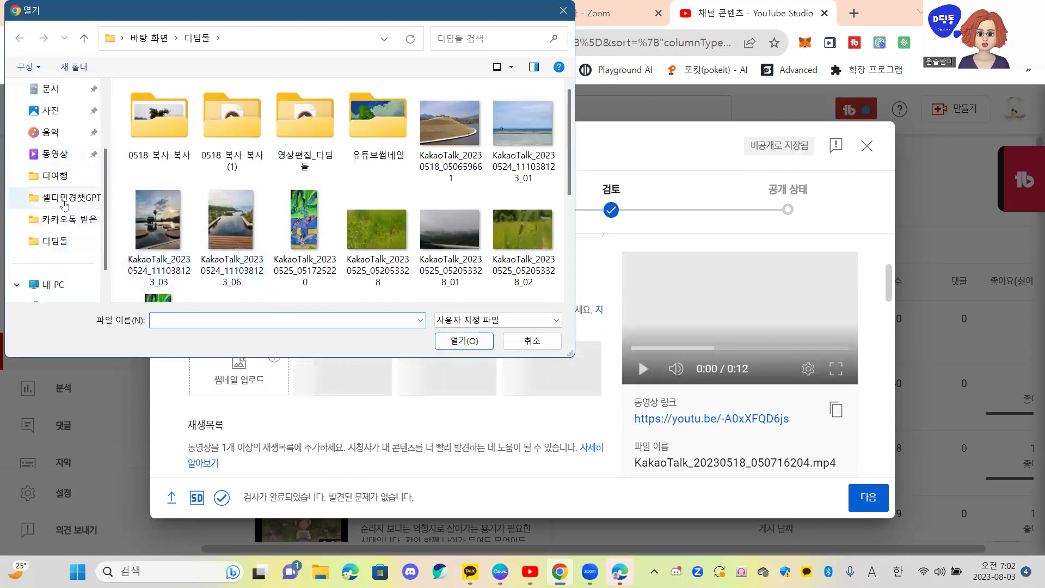
click(67, 242)
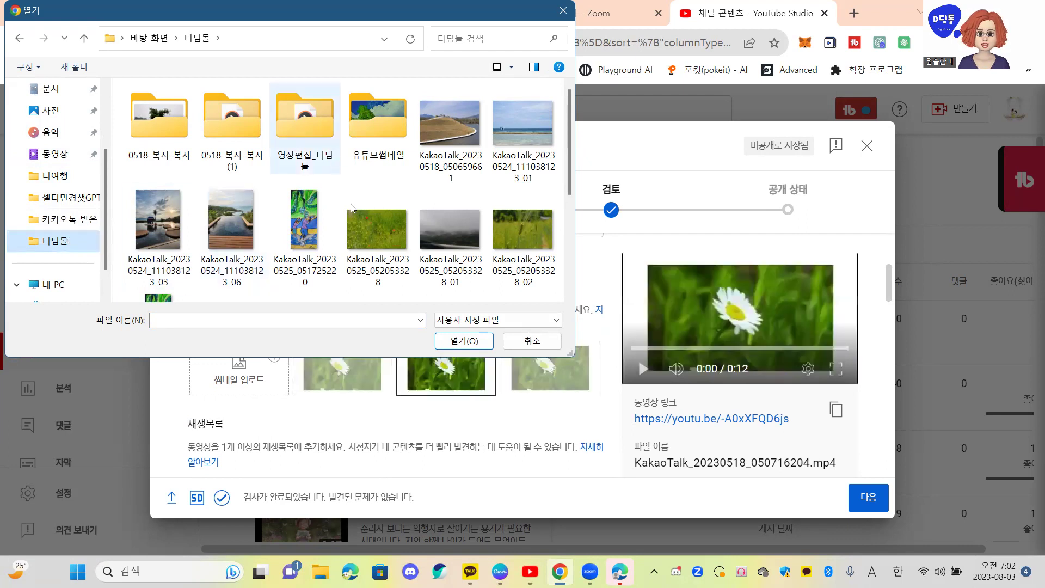
scroll(351, 207, down, 4)
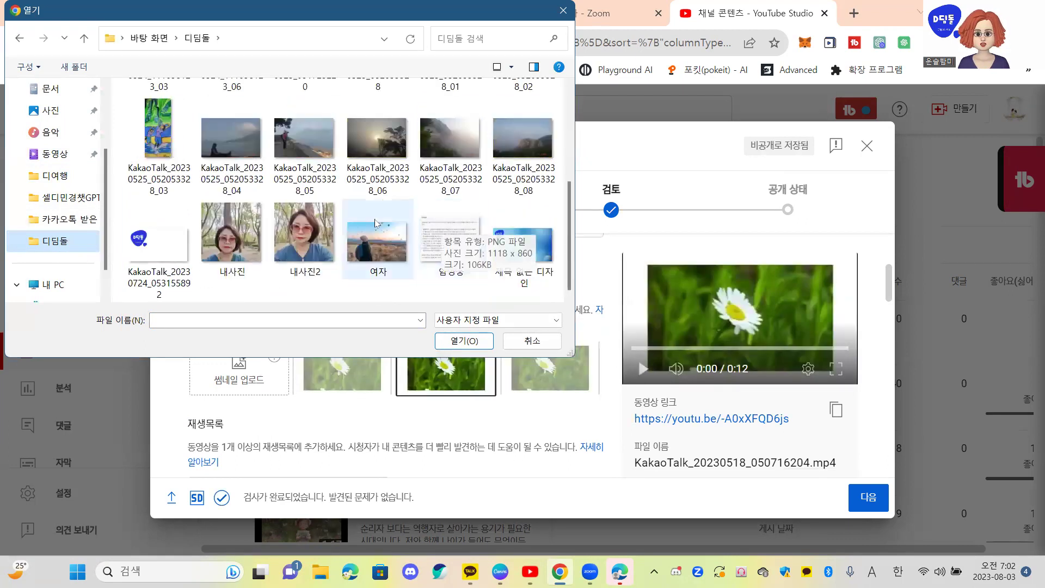
scroll(348, 215, up, 4)
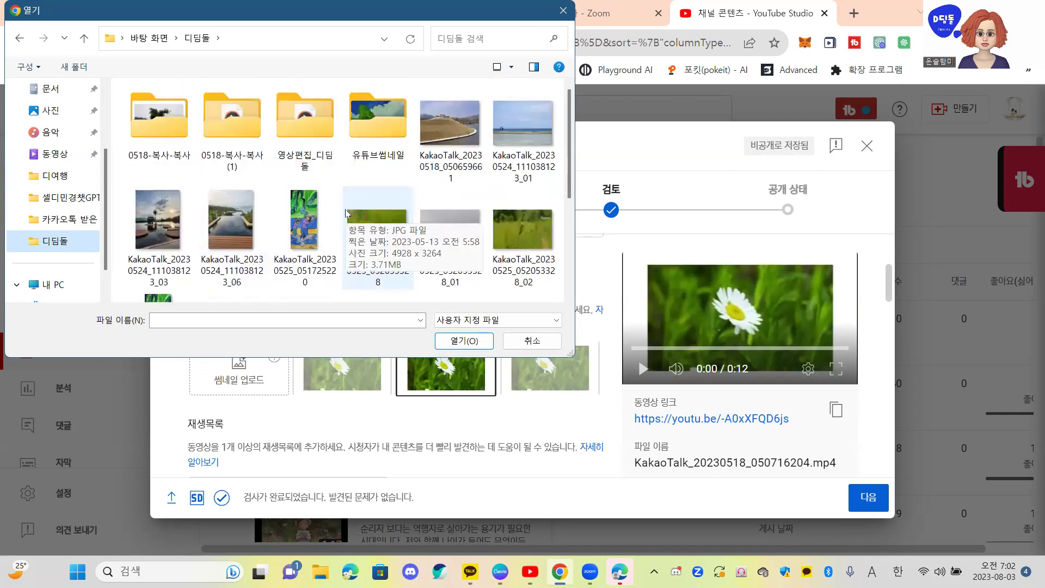
click(398, 120)
double_click(397, 119)
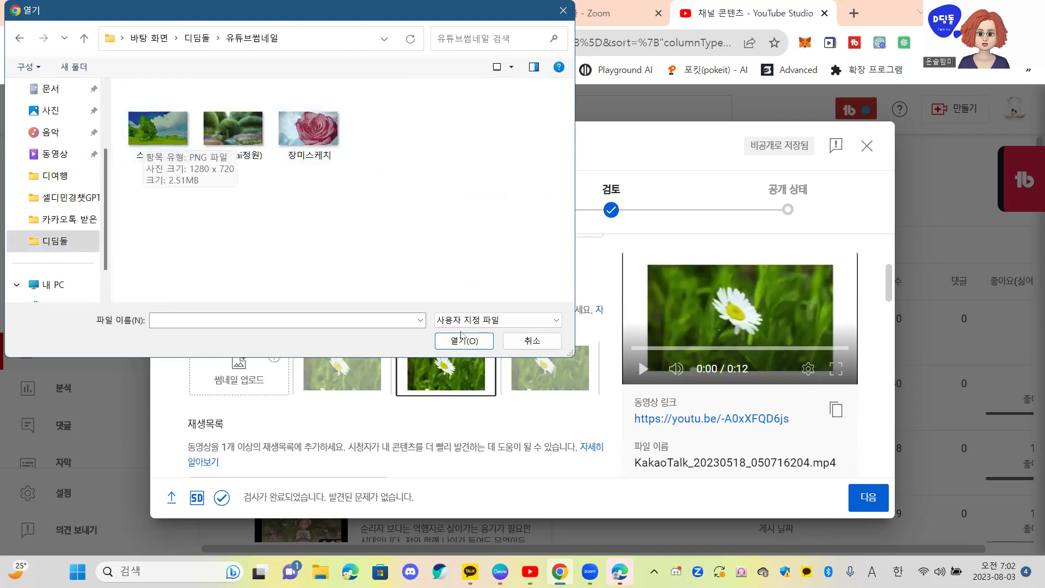
double_click(226, 130)
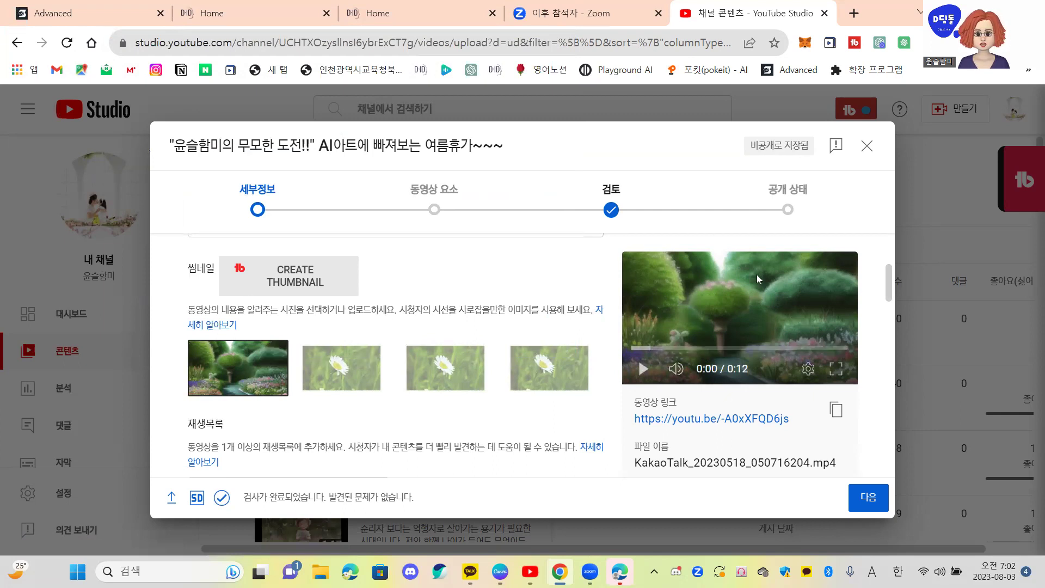
click(863, 146)
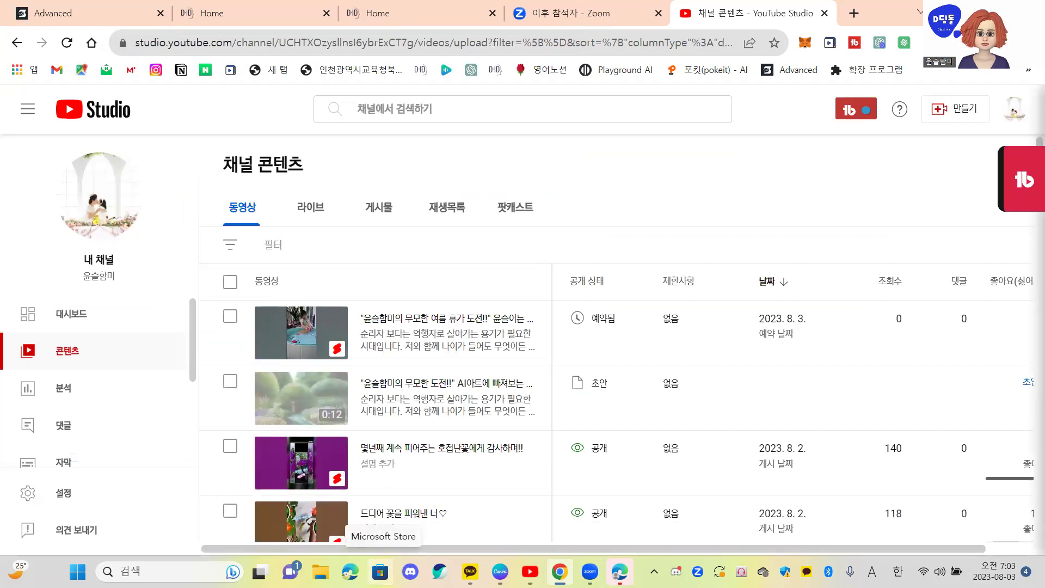
Step: Open the scheduled pool video's details and review its description, thumbnail note, playlist, audience, promotion and tag settings
click(309, 343)
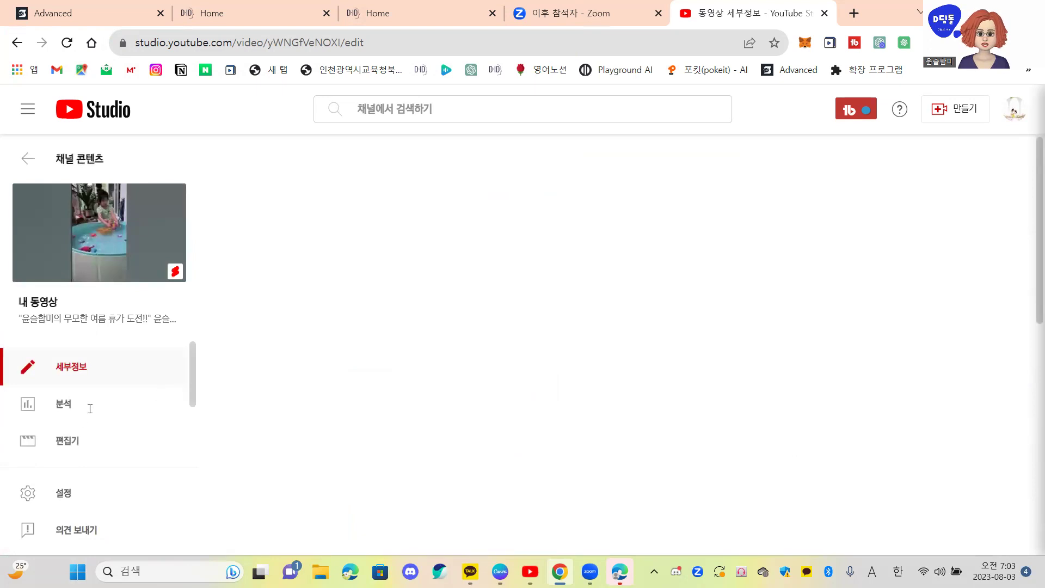
scroll(326, 396, down, 3)
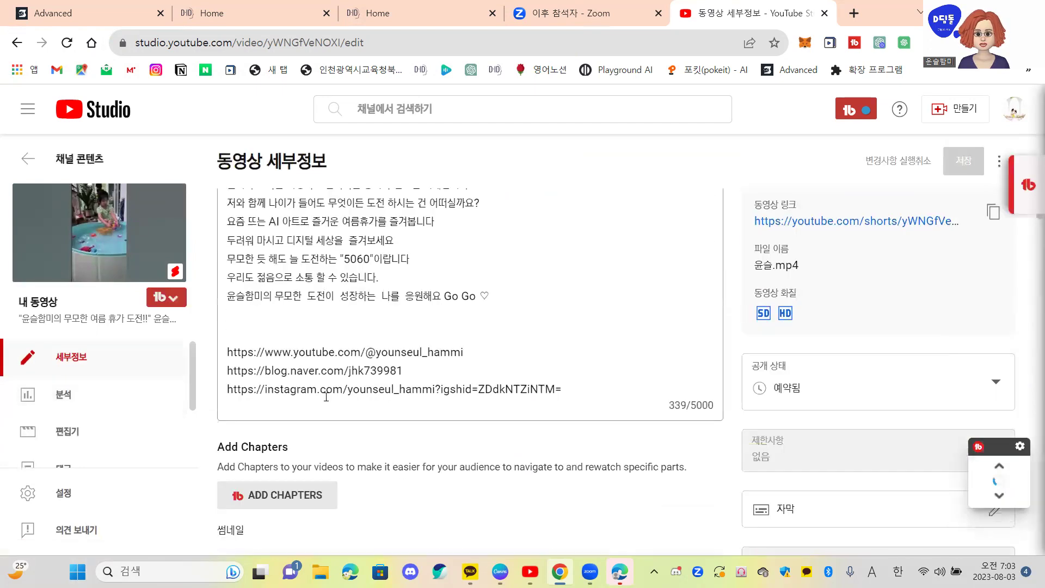
scroll(326, 396, down, 6)
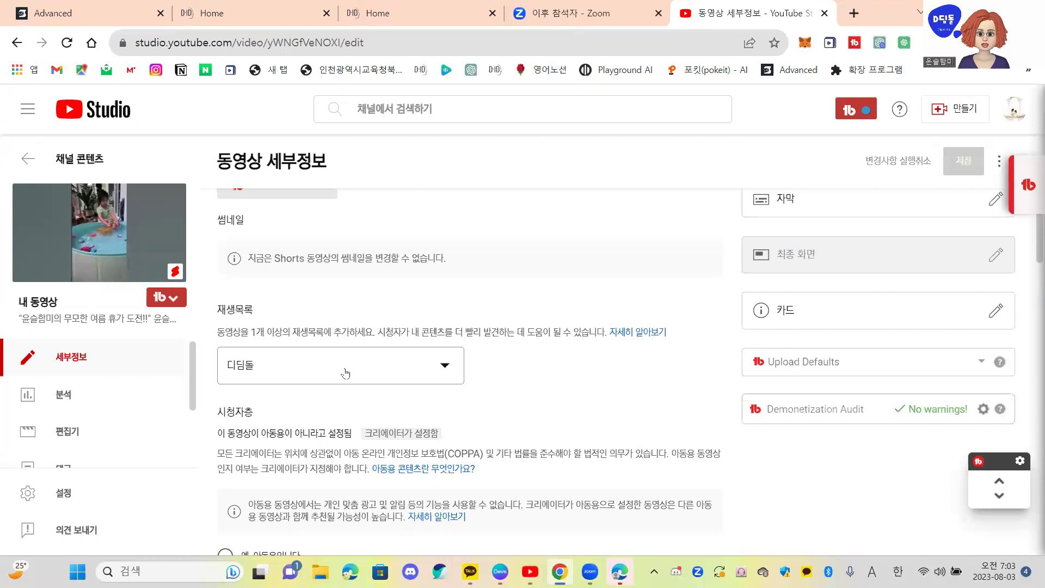
scroll(345, 373, down, 7)
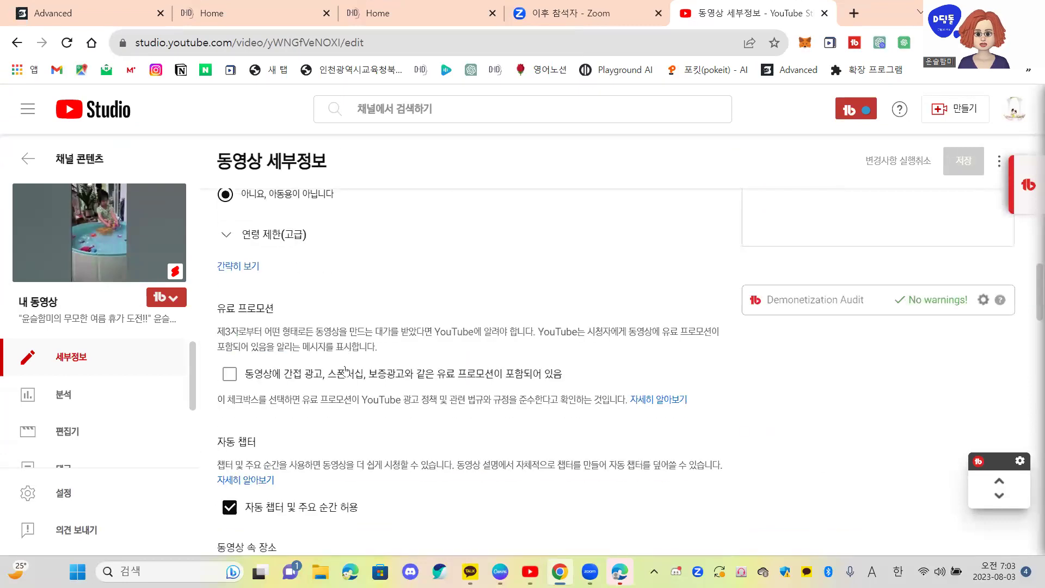
scroll(345, 371, down, 3)
scroll(347, 371, down, 3)
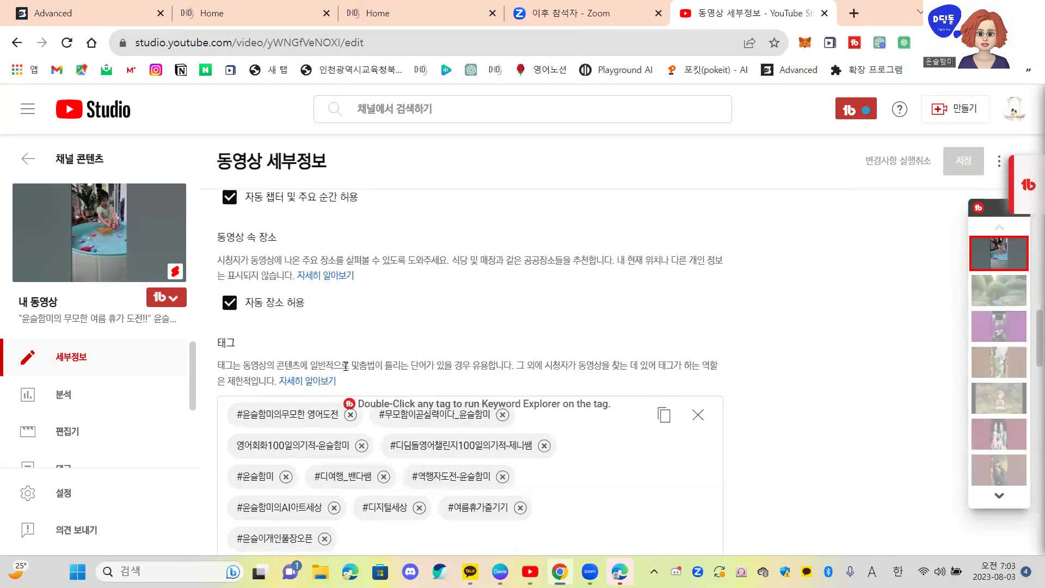
scroll(345, 366, up, 15)
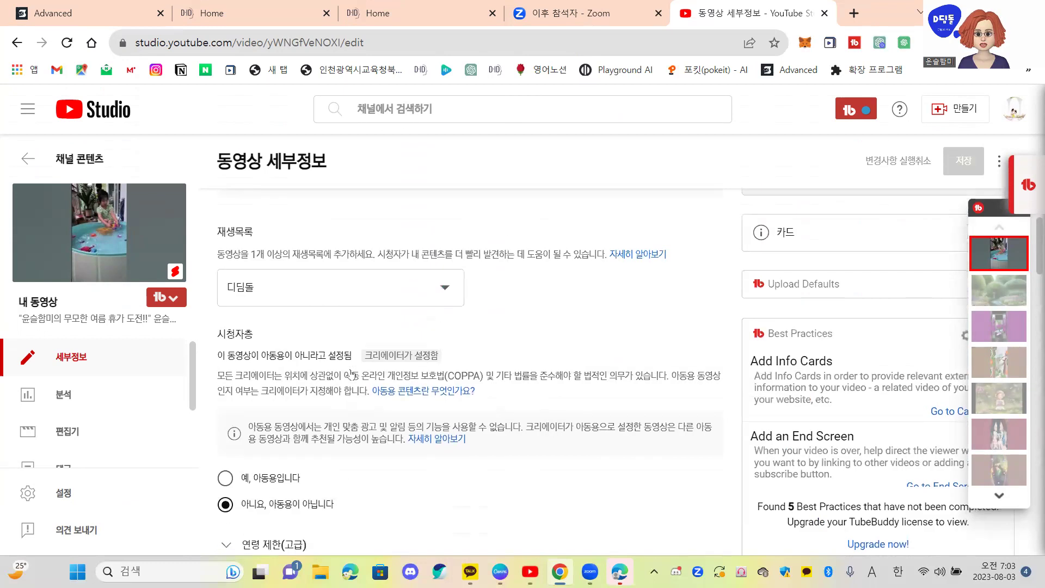
scroll(351, 374, up, 6)
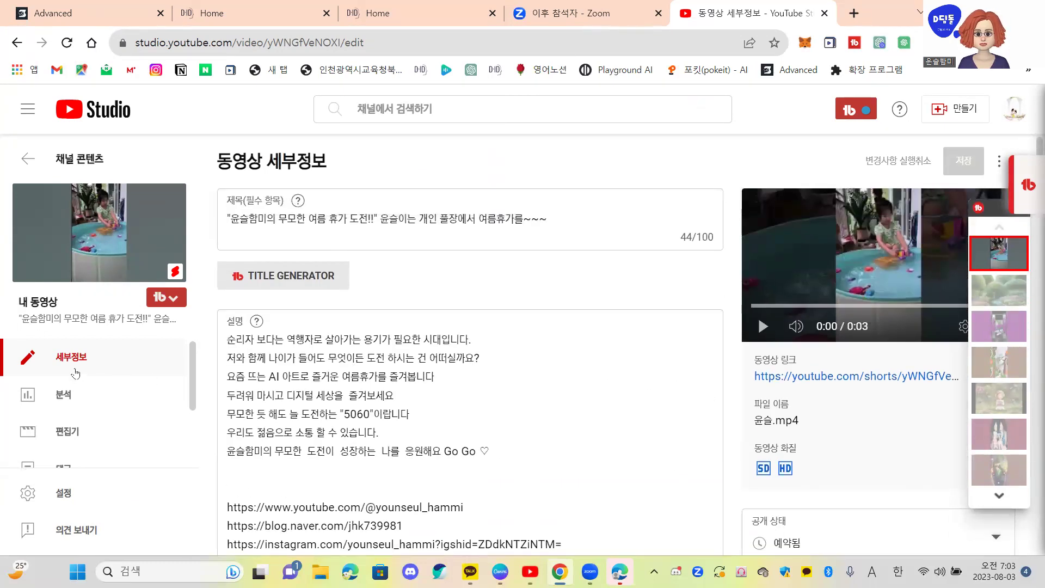
Step: Open the pool video in the video editor (편집기) and examine the trim, blur, audio, end screen and info card options
click(77, 434)
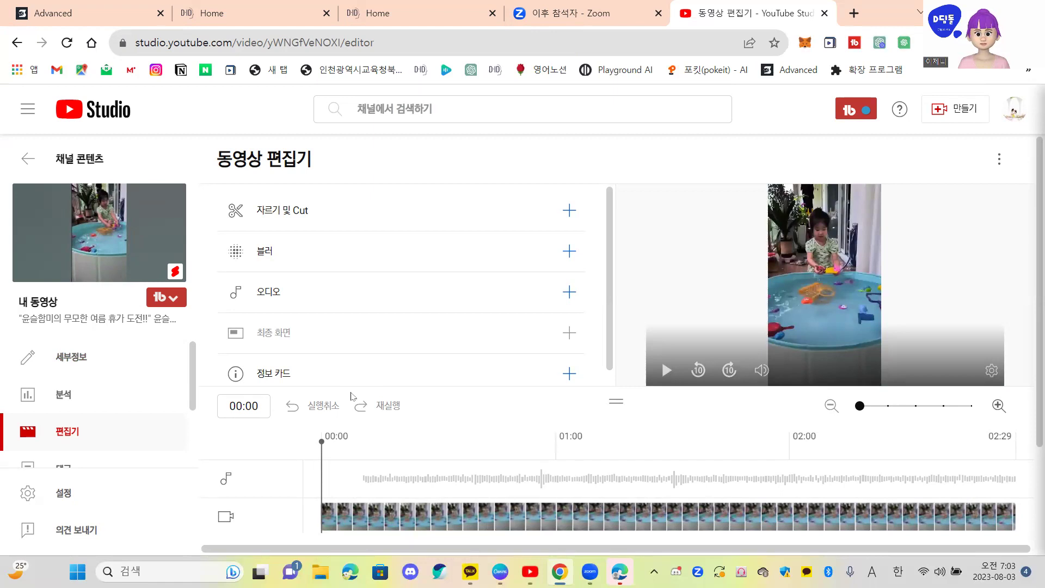
scroll(375, 381, down, 1)
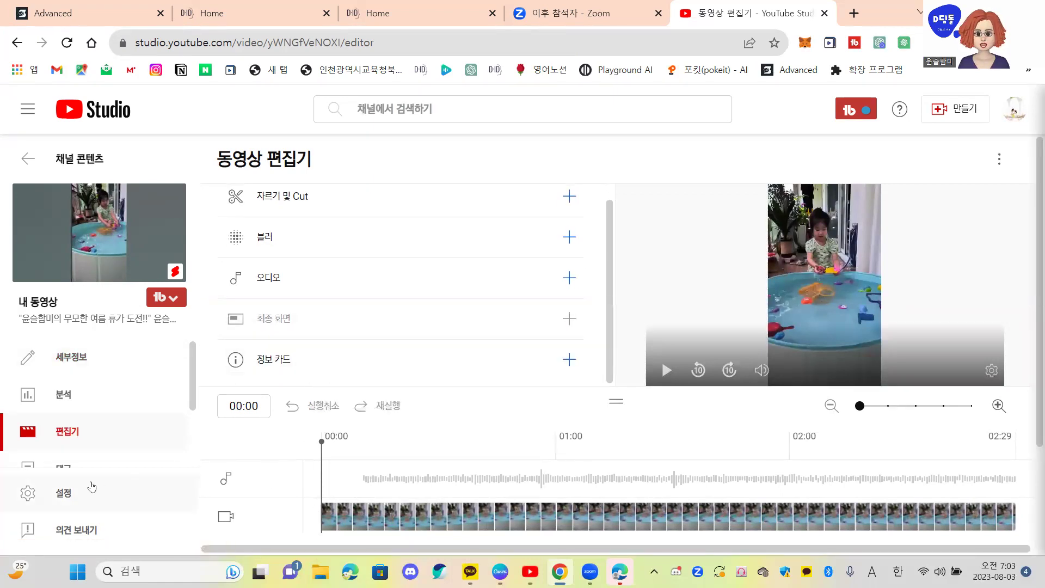
scroll(82, 463, down, 2)
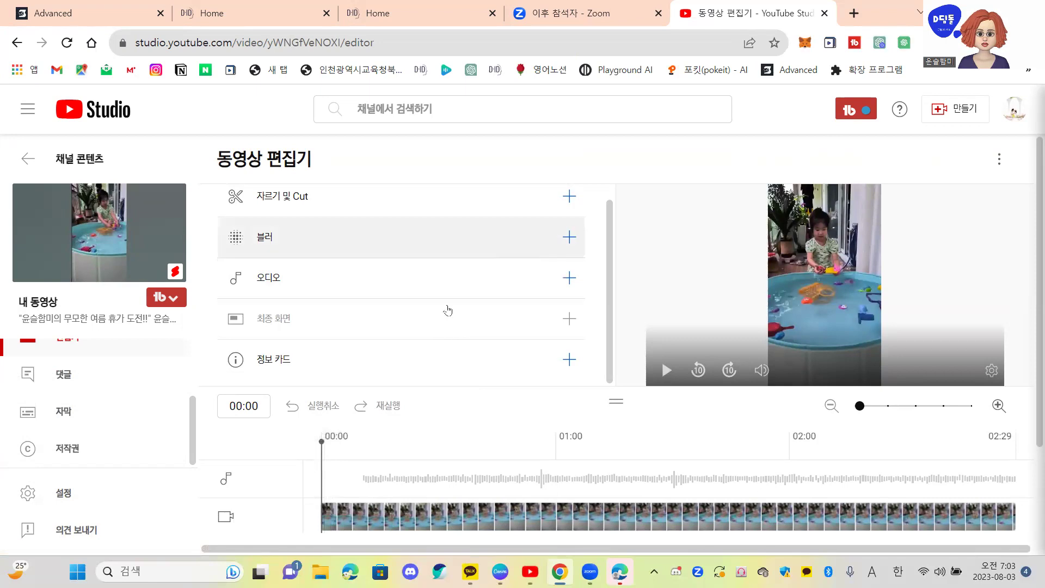
scroll(426, 249, up, 1)
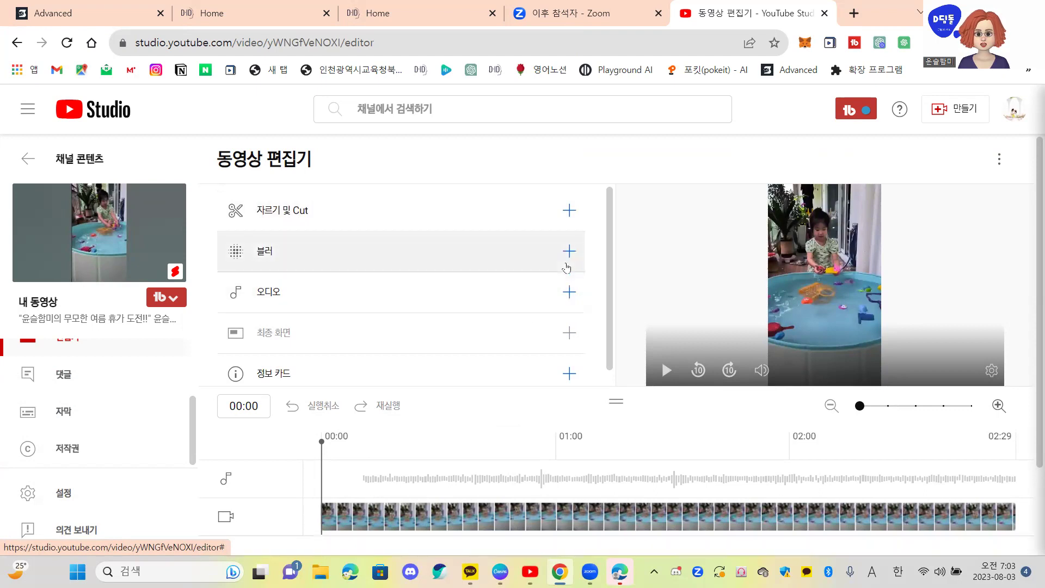
mouse_move(570, 332)
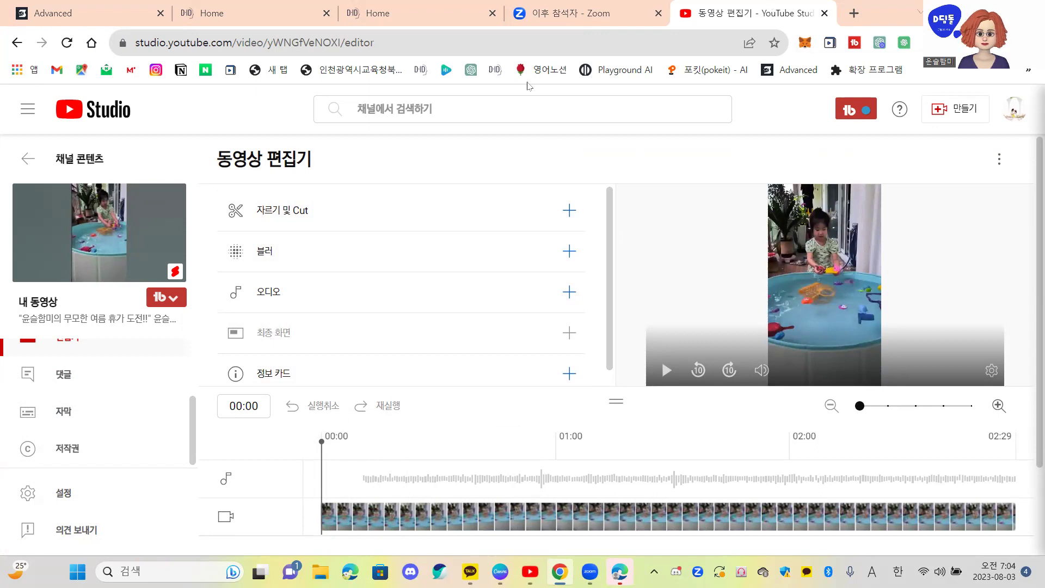
Step: Switch to Canva from a new browser tab and browse the recent designs (최근 디자인) on its home page
click(853, 13)
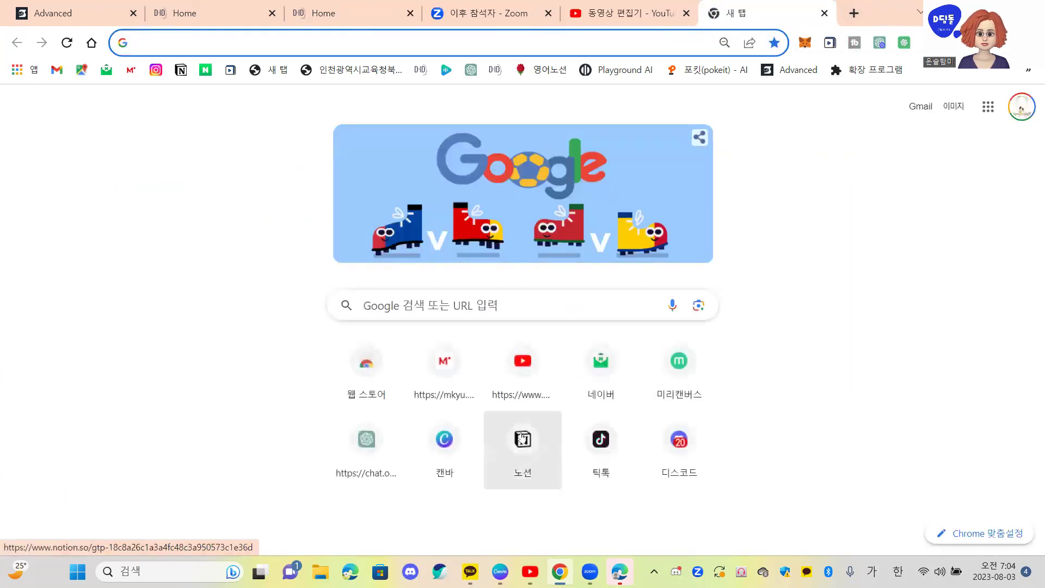
click(449, 436)
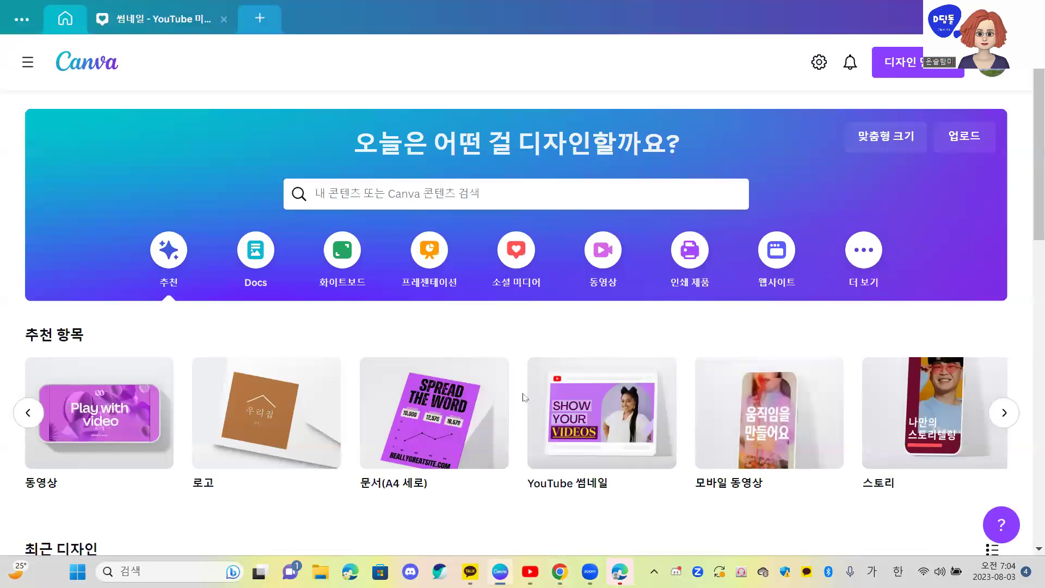
scroll(420, 419, down, 5)
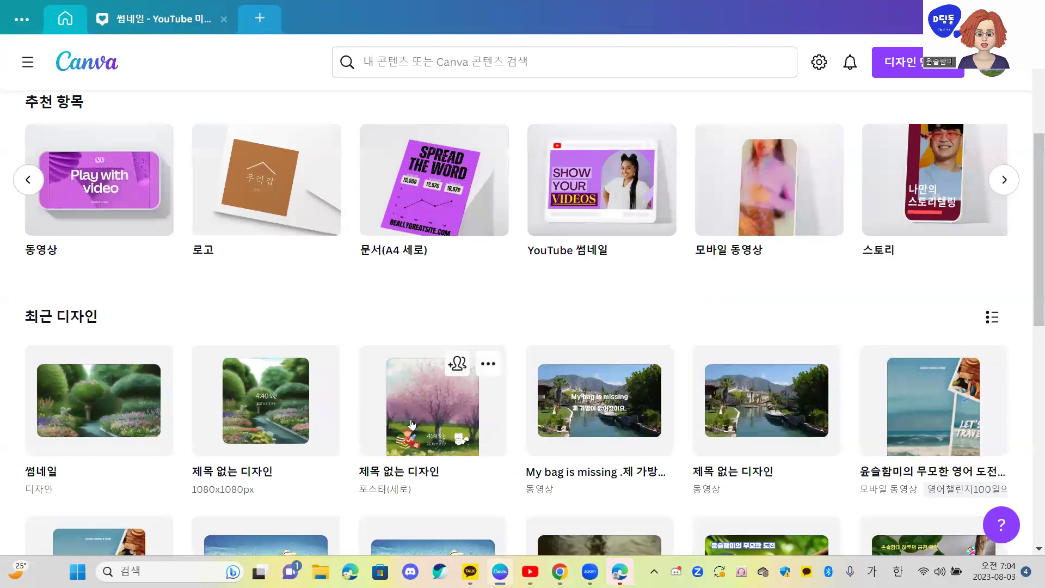
scroll(411, 424, down, 1)
scroll(412, 424, down, 1)
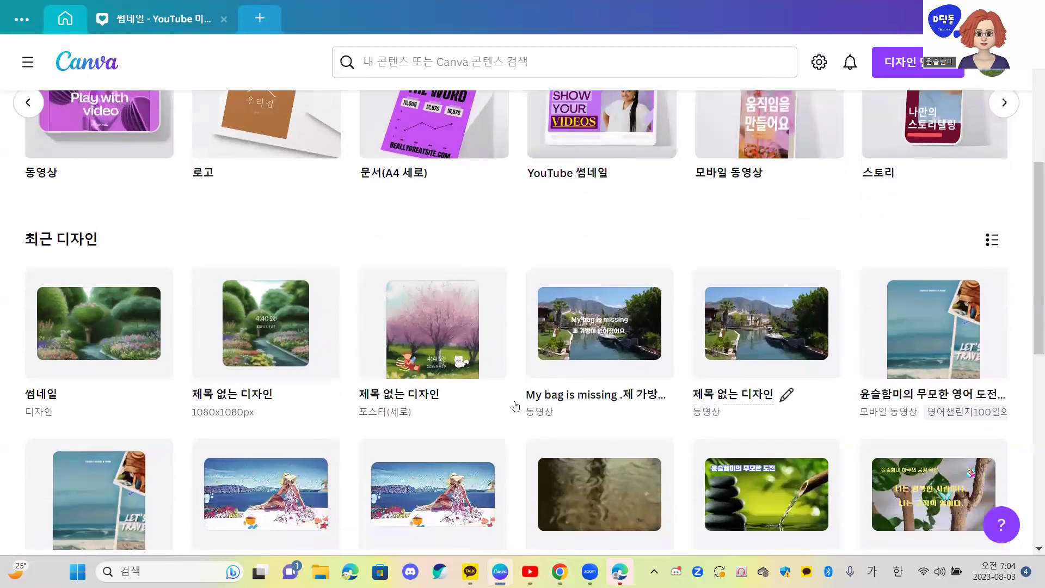
Step: Look over the recent designs (최근 디자인) and the new-design types, and briefly open the "My bag is missing" video design
scroll(99, 506, down, 5)
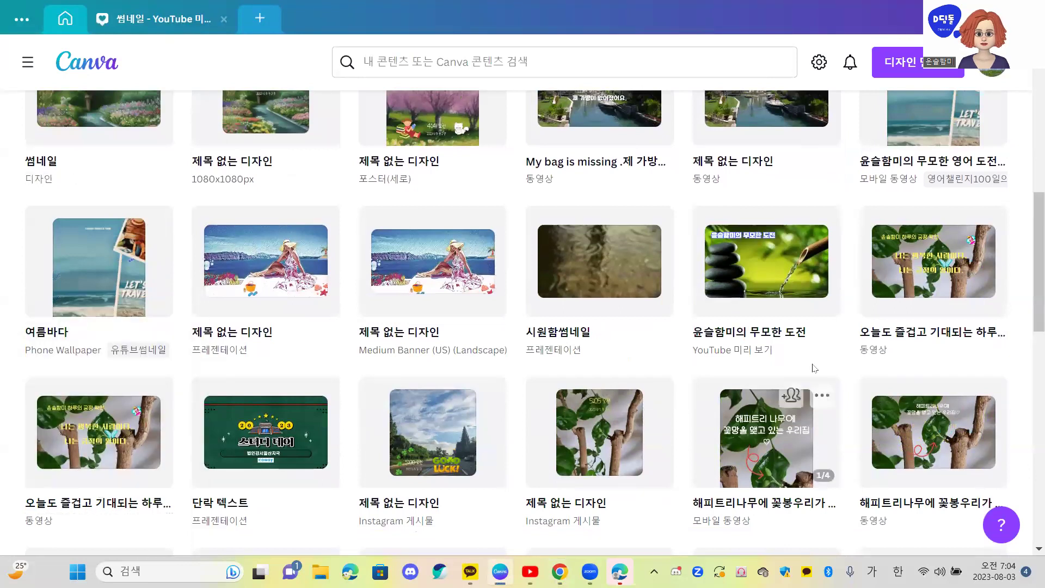
scroll(816, 381, up, 3)
scroll(901, 302, up, 5)
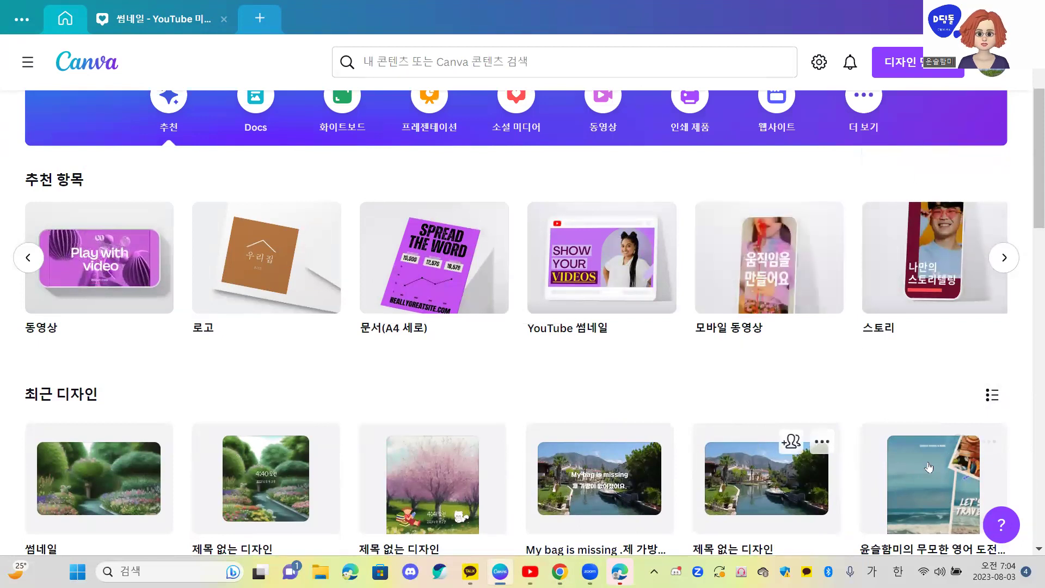
click(907, 71)
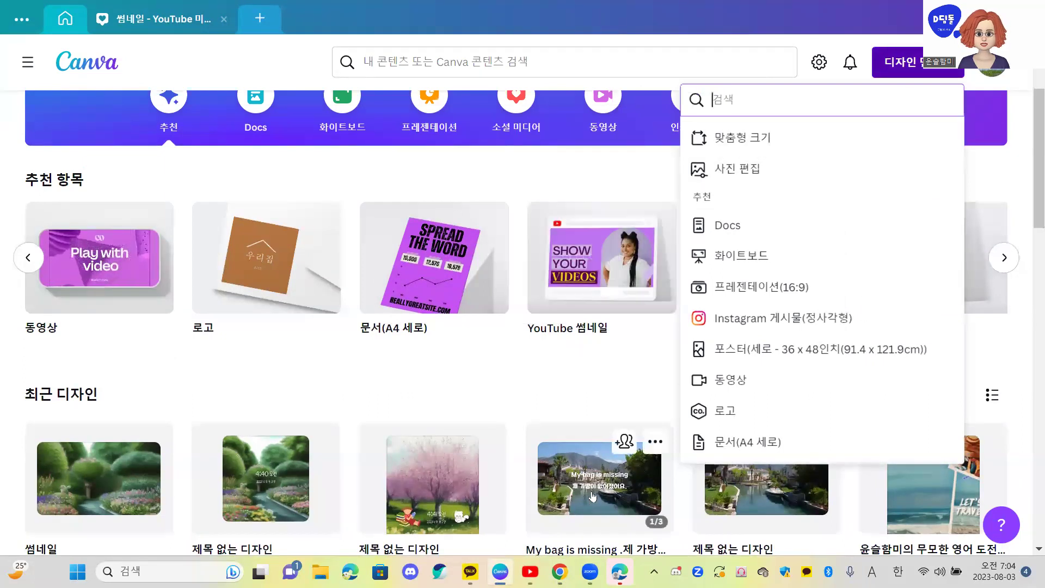
scroll(569, 496, down, 3)
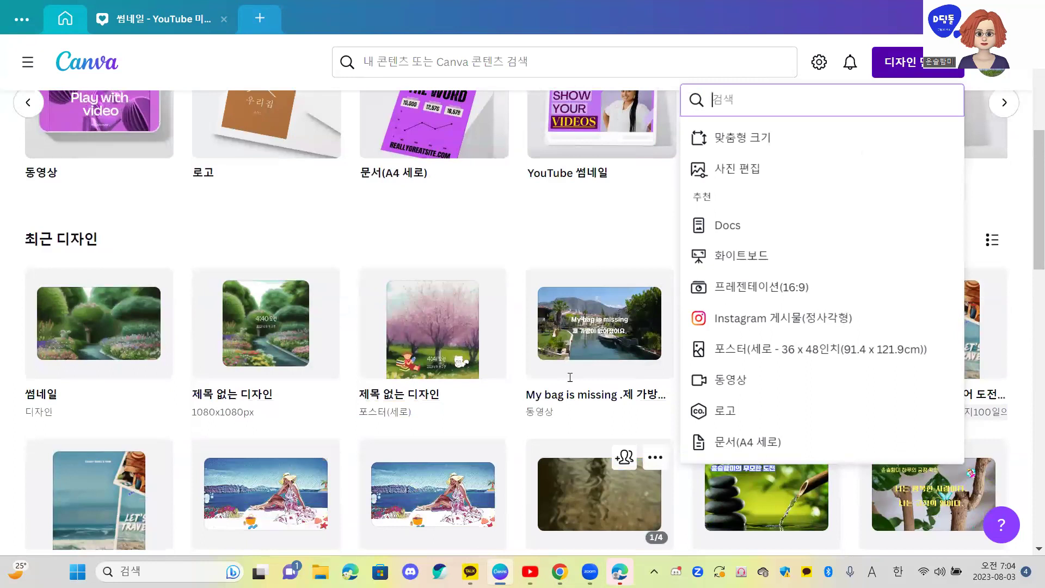
click(582, 336)
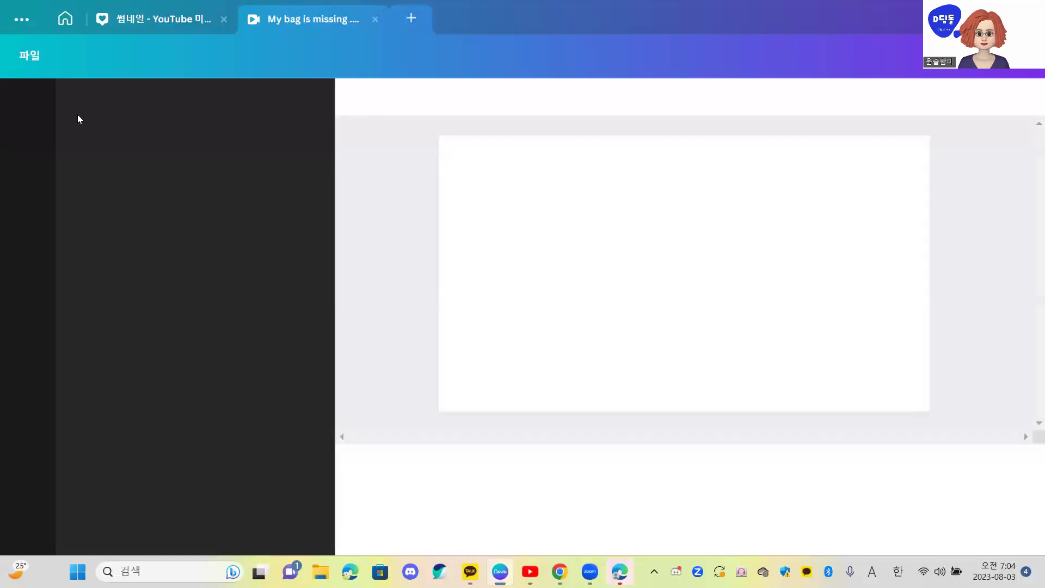
click(375, 20)
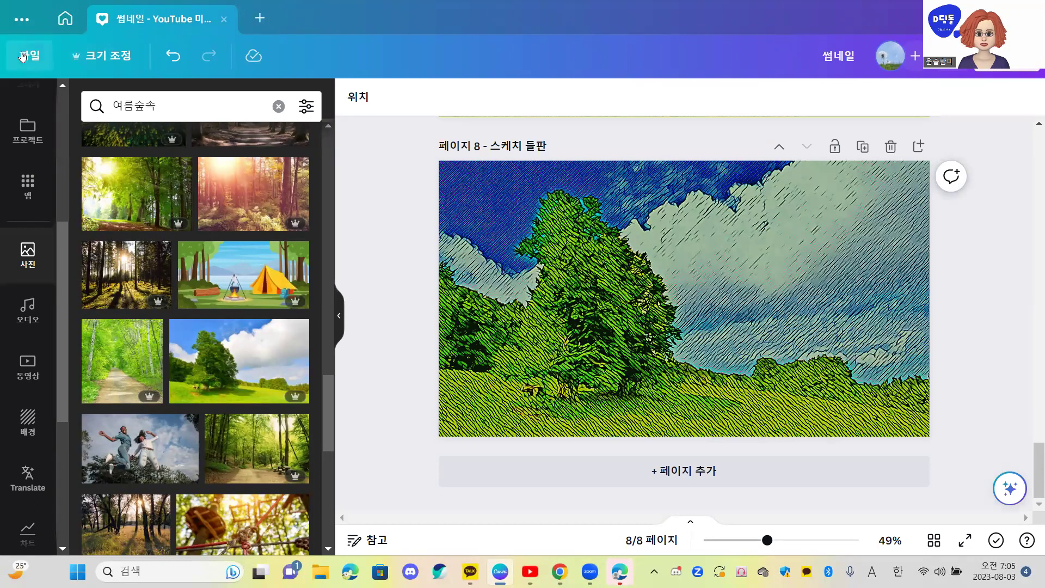
Step: Create a blank mobile video (모바일 동영상) design from the recommended items (추천 항목) on the home page
click(22, 56)
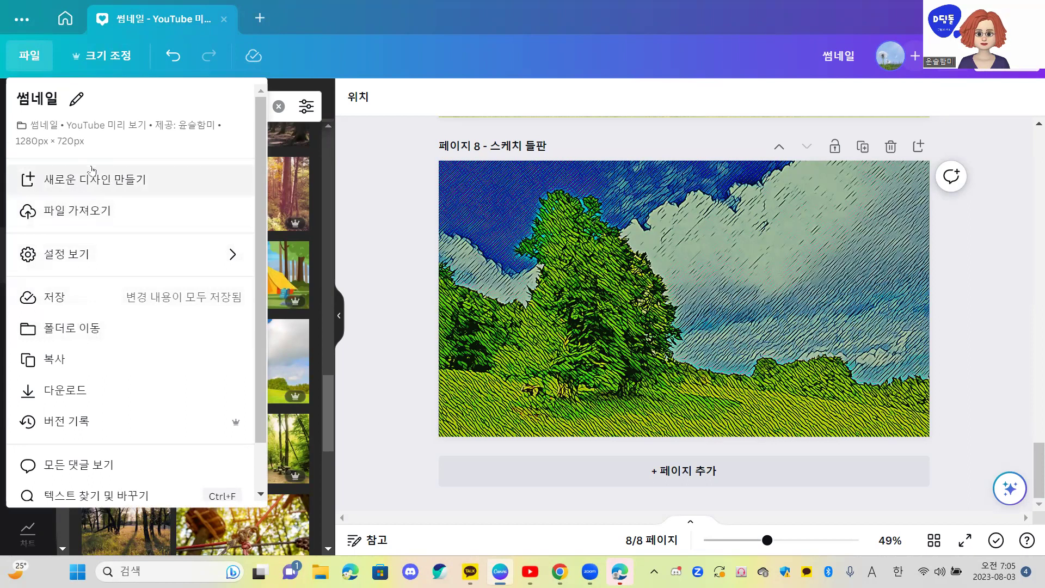
click(22, 20)
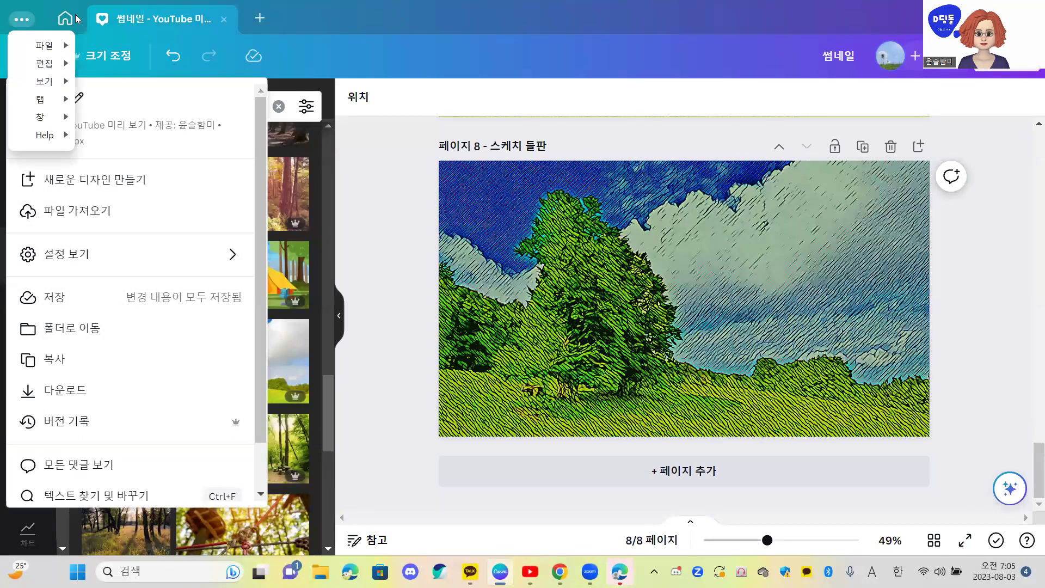
click(65, 18)
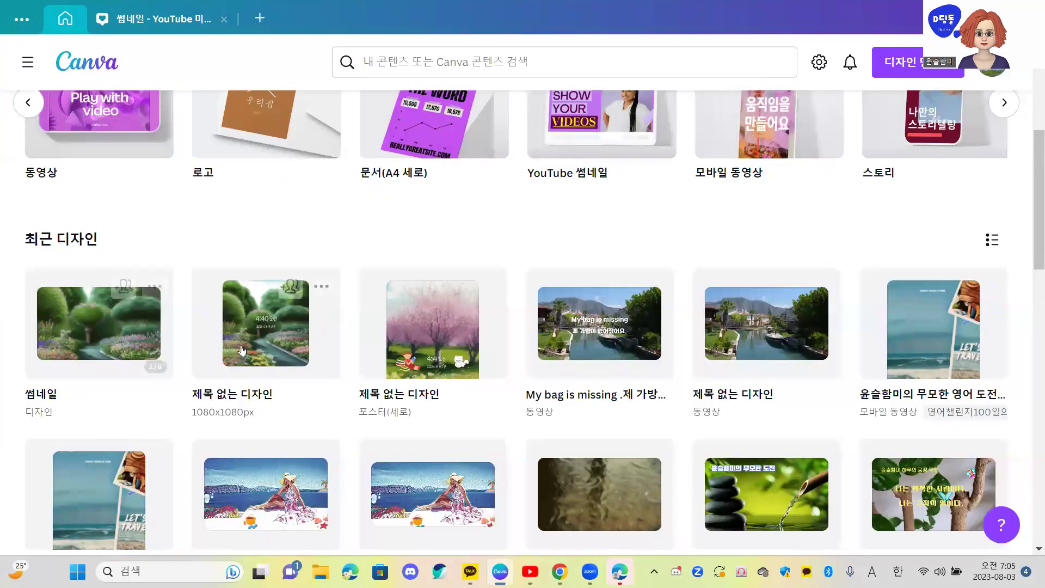
scroll(305, 249, up, 3)
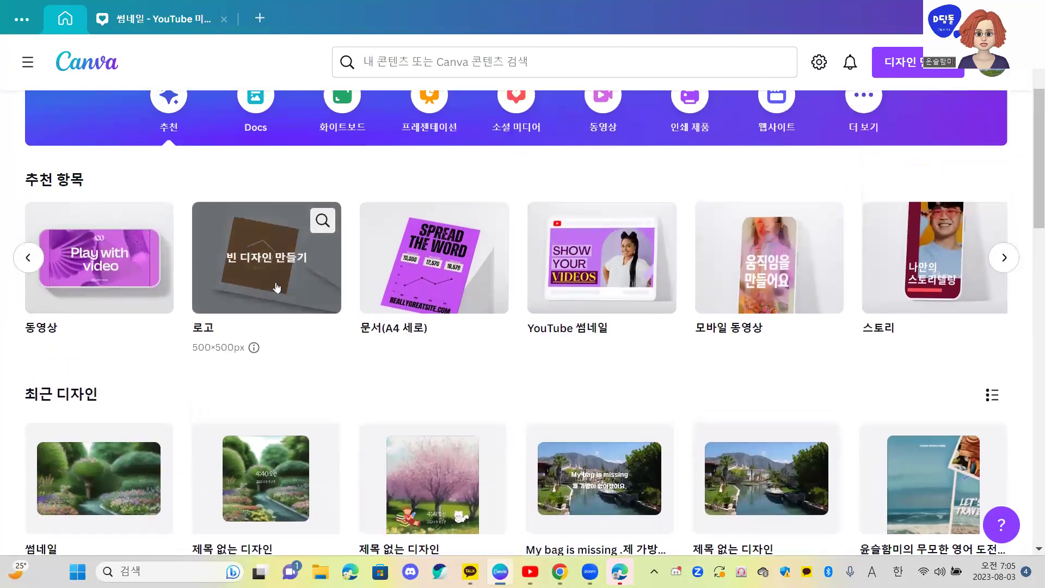
click(1005, 267)
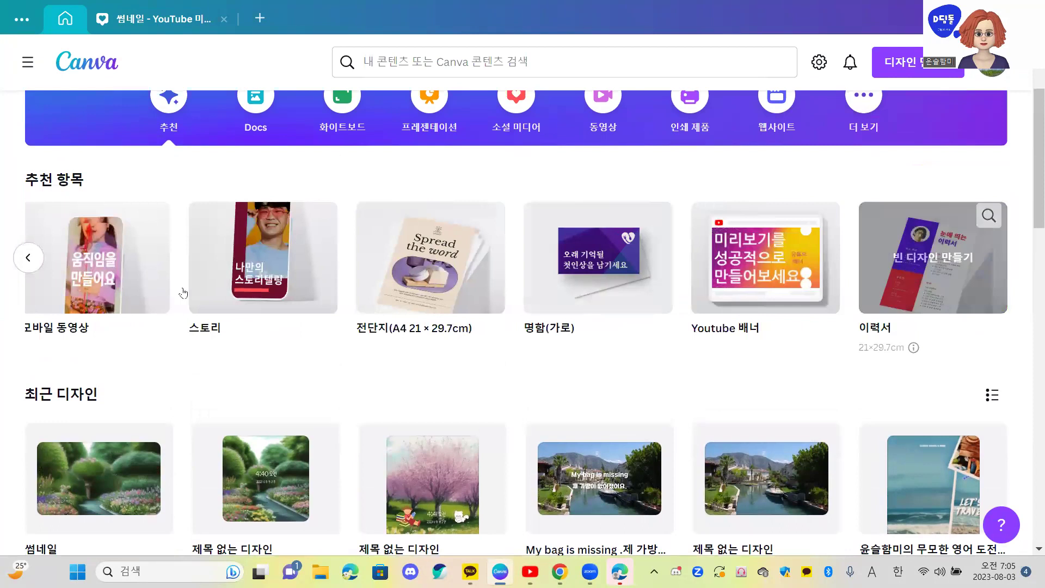
click(100, 276)
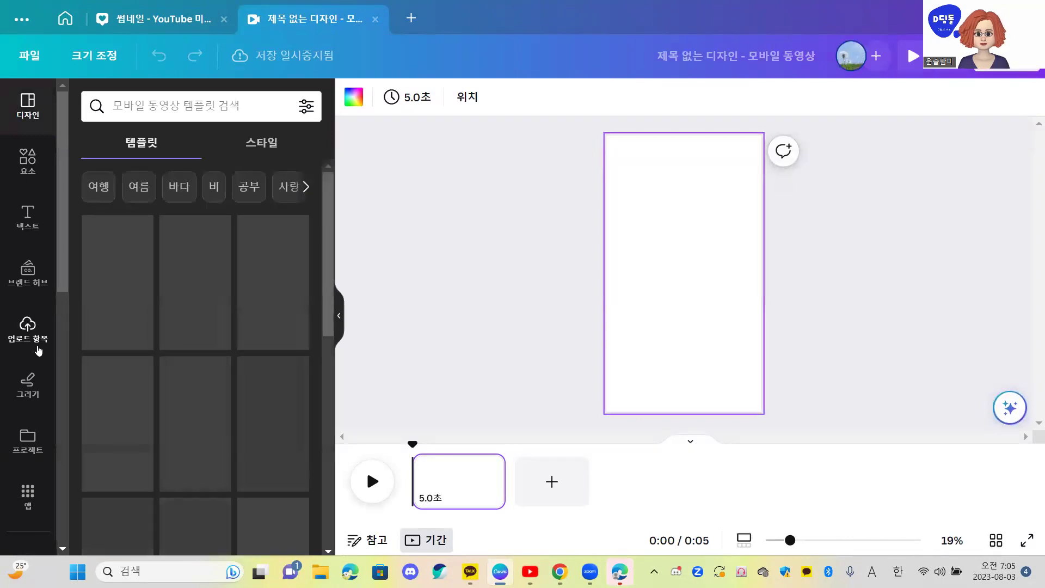
Step: Show the uploaded videos (동영상) and look through the existing clips
click(28, 326)
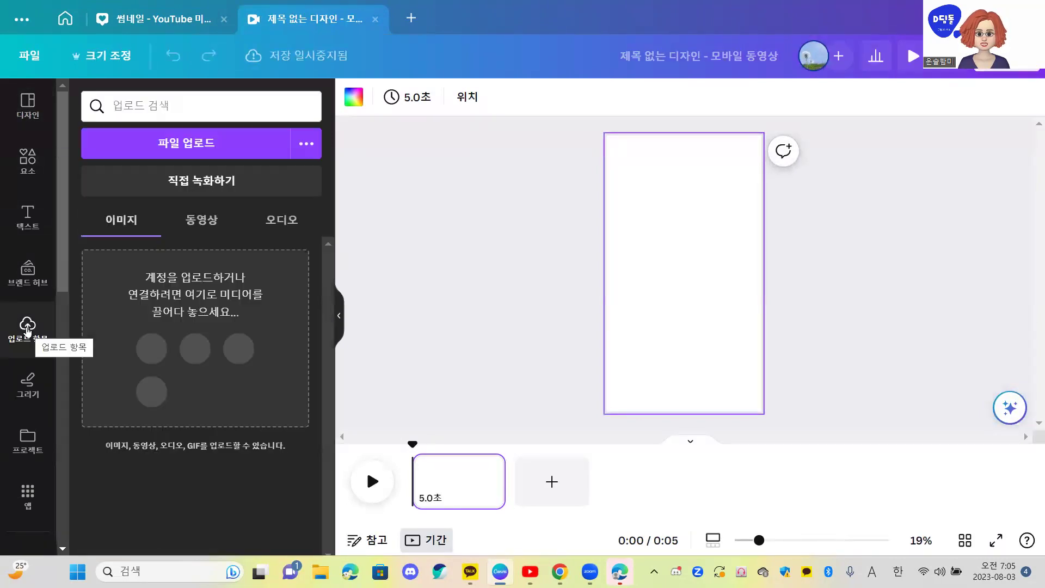
click(187, 221)
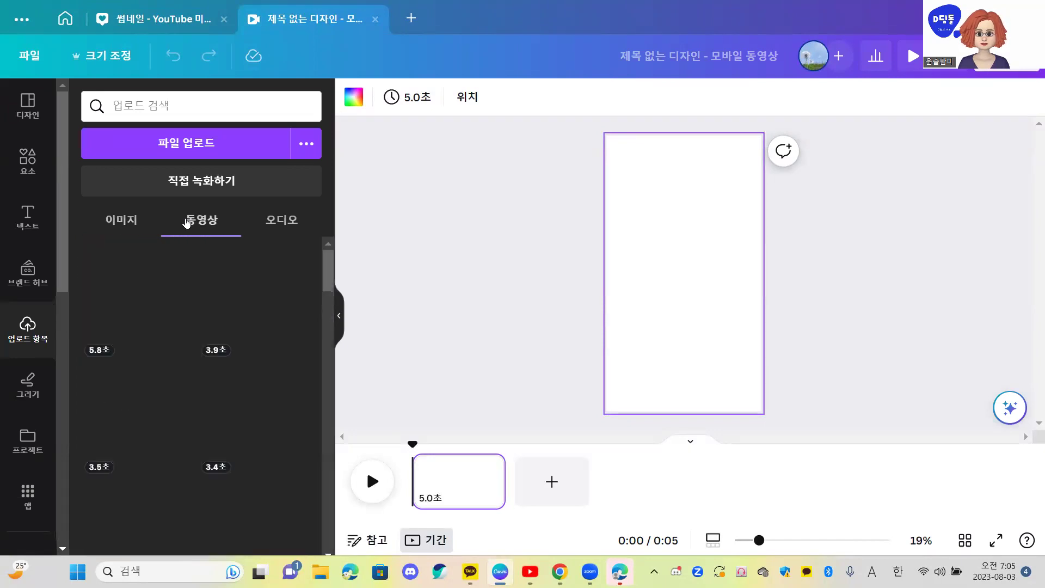
mouse_move(174, 389)
scroll(174, 389, down, 10)
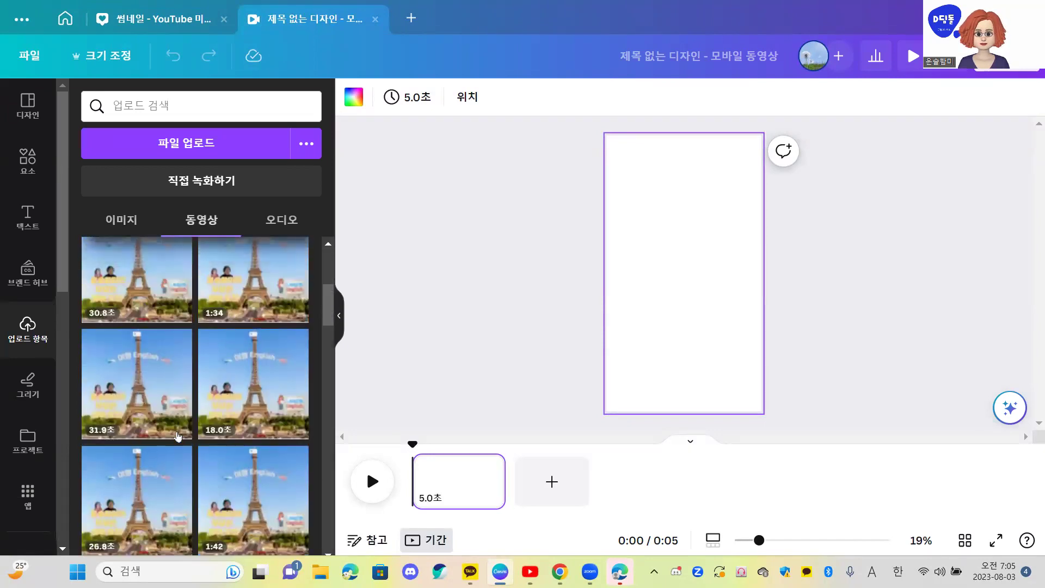
scroll(175, 479, down, 2)
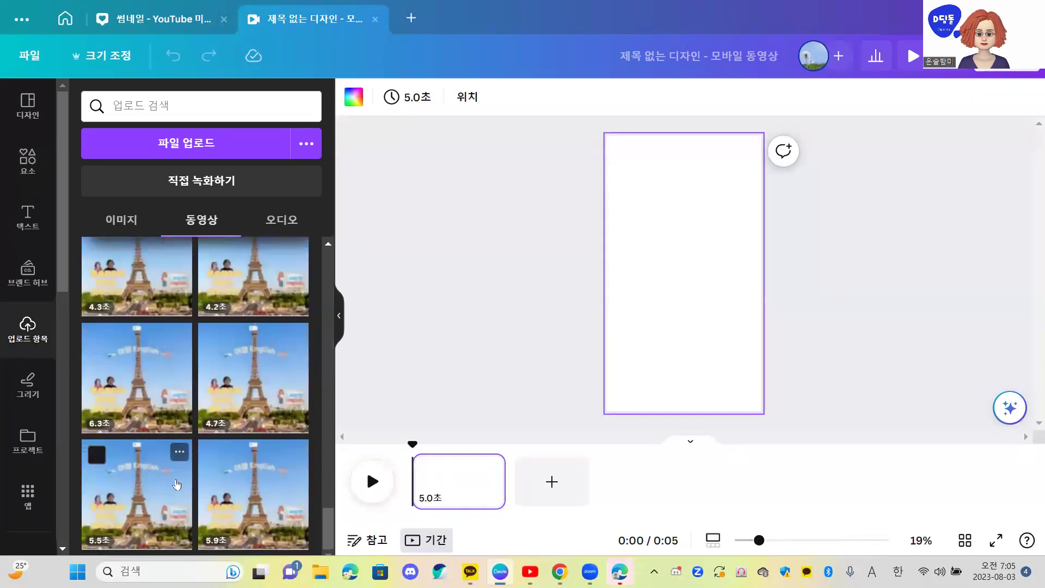
Step: Upload the pool video file from the 디딤돌 folder on the desktop (바탕 화면)
click(191, 150)
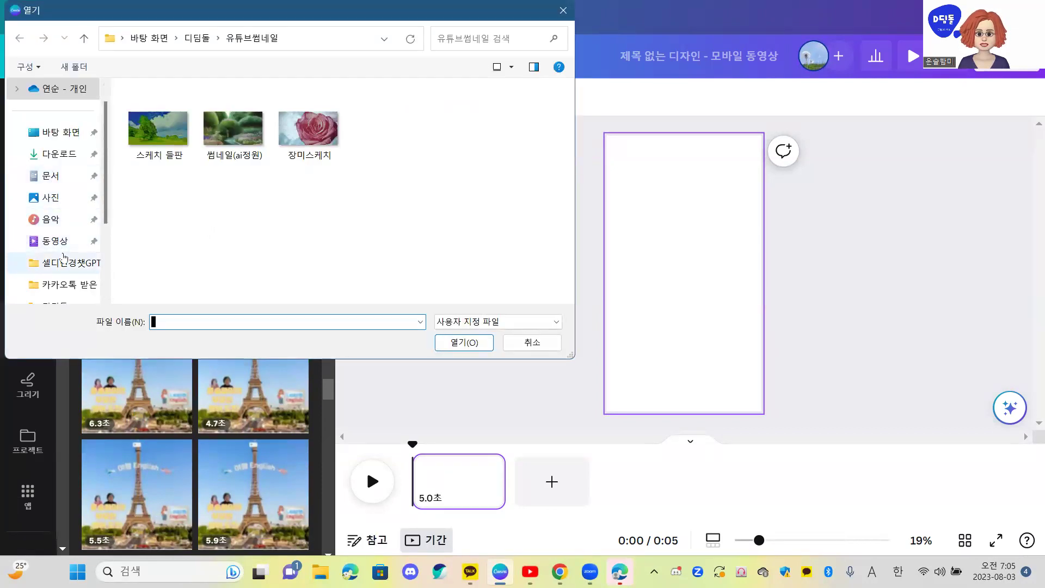
scroll(68, 217, up, 1)
click(77, 158)
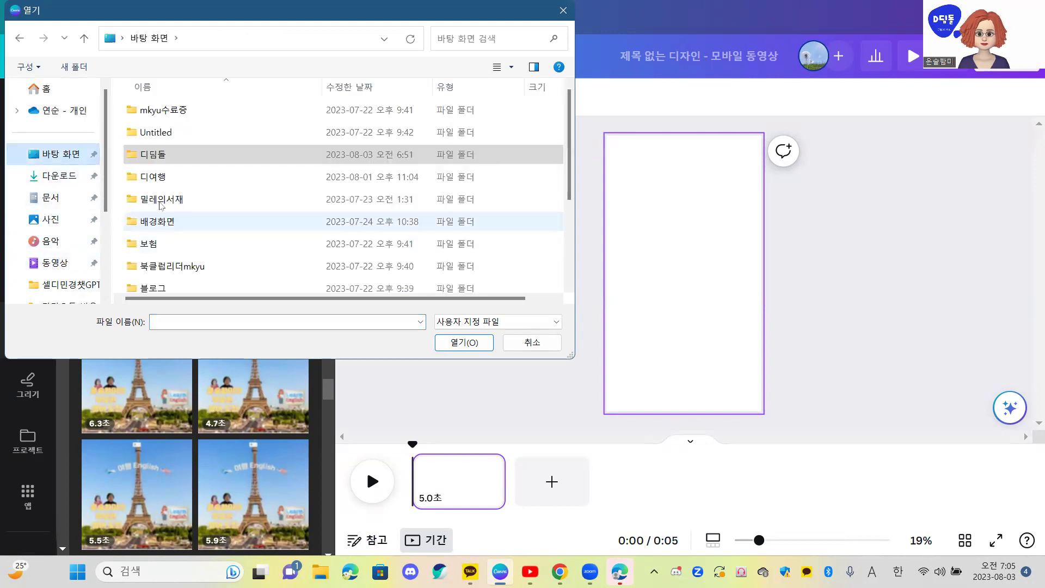
click(158, 159)
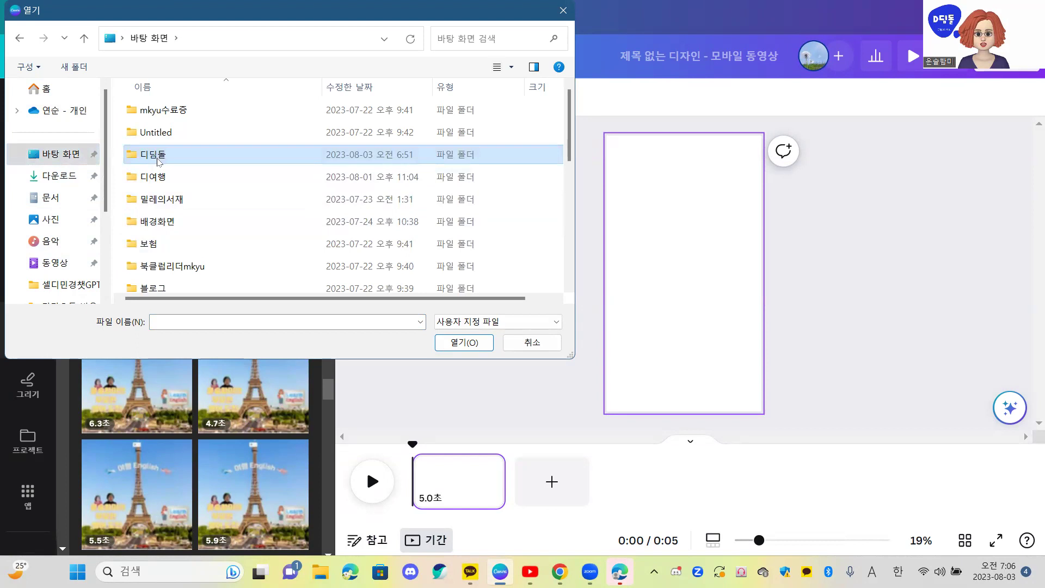
double_click(159, 159)
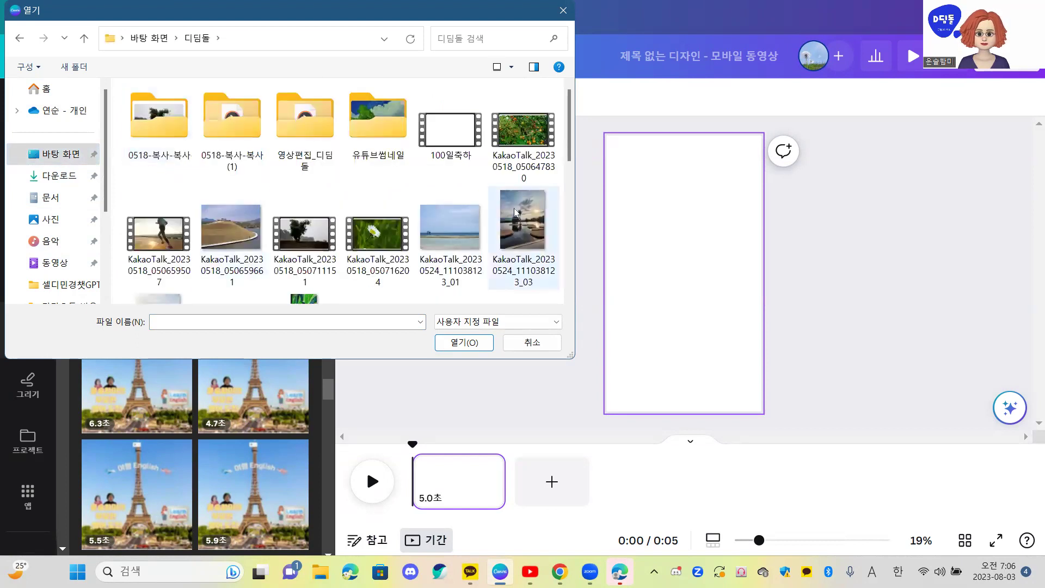
scroll(305, 251, down, 3)
scroll(238, 268, down, 3)
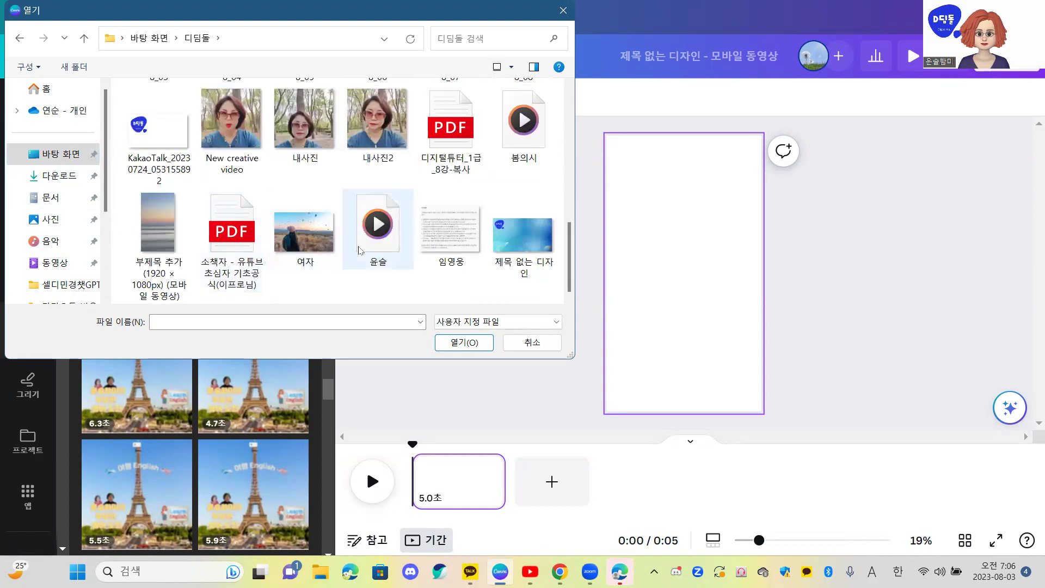
double_click(374, 234)
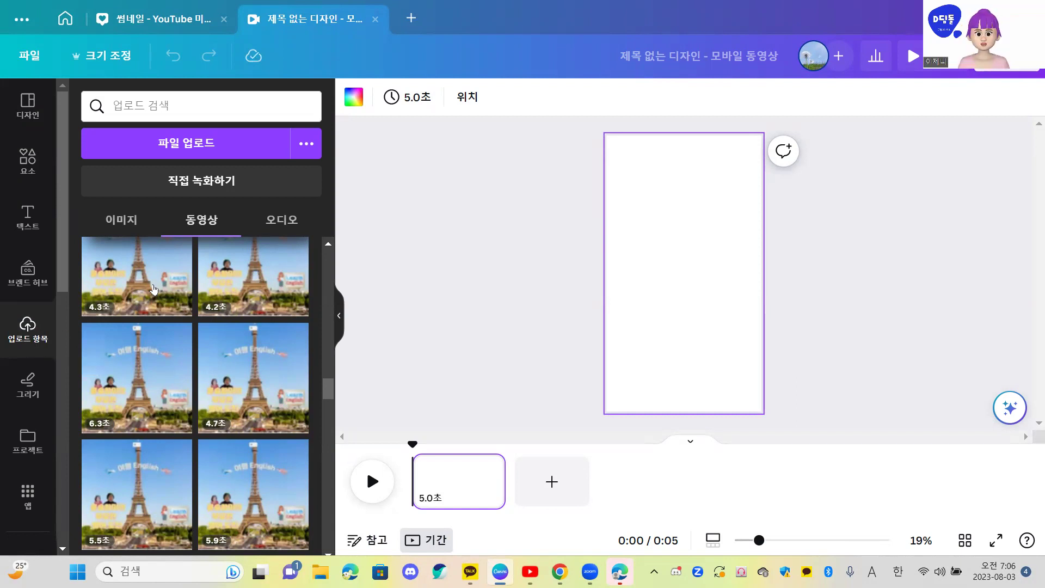
Step: Place the uploaded pool clip on the blank mobile video page
scroll(172, 325, up, 3)
scroll(172, 325, up, 3)
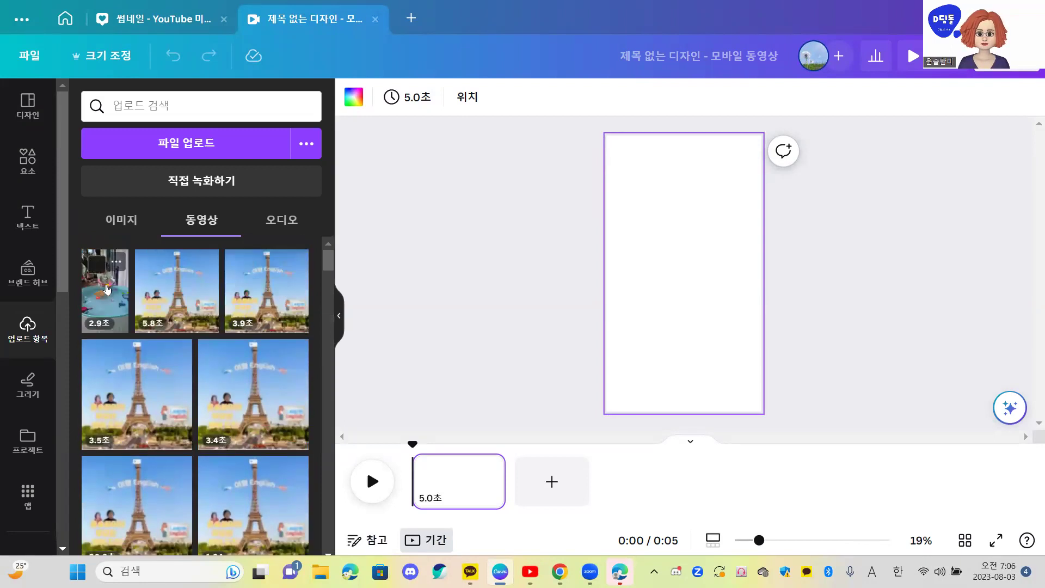
click(106, 289)
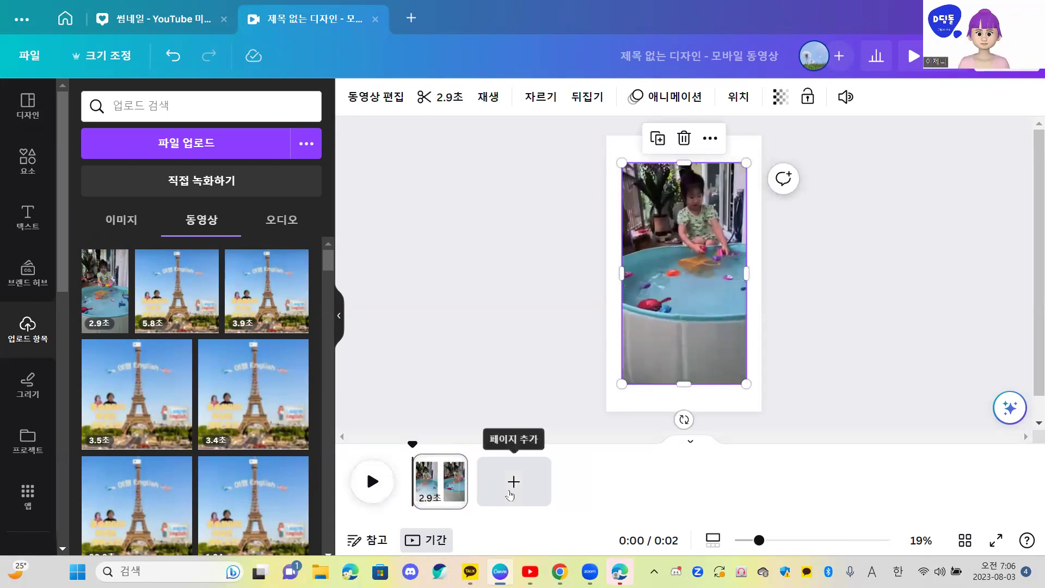
Step: Duplicate the pool clip page until the timeline holds three copies, and delete the blank page added after them
click(510, 495)
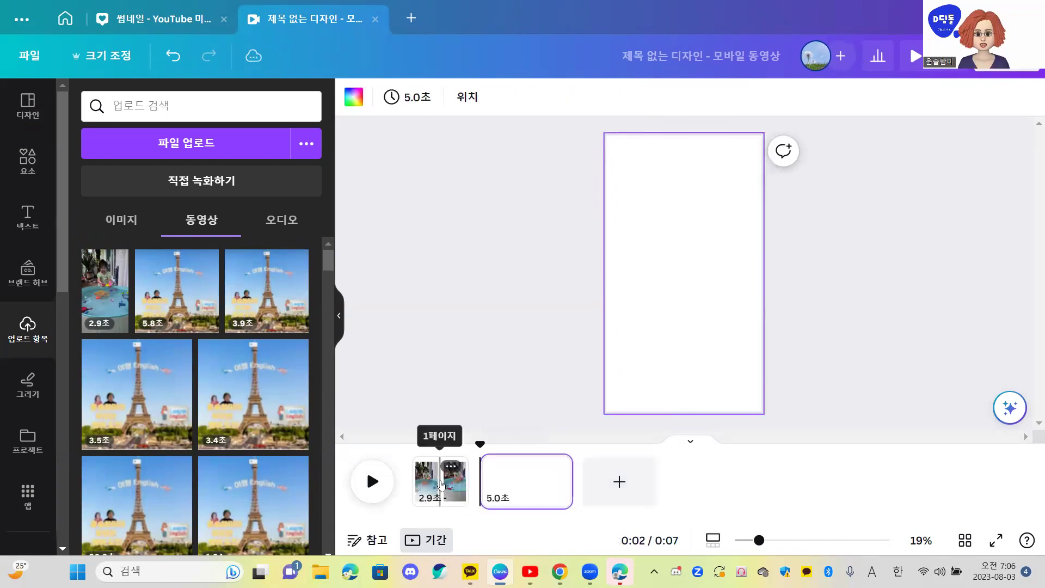
right_click(445, 490)
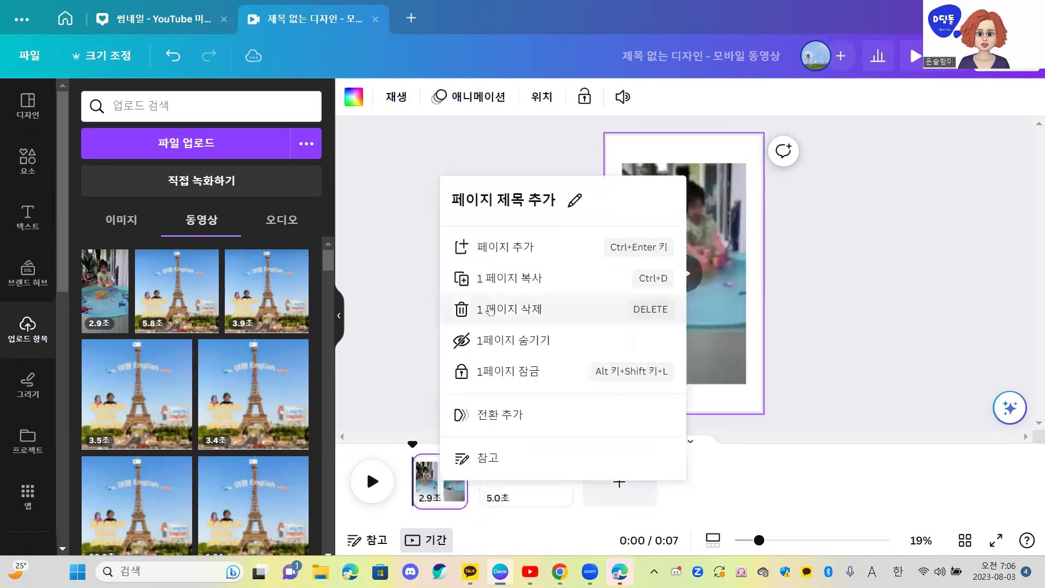
key(ctrl+d)
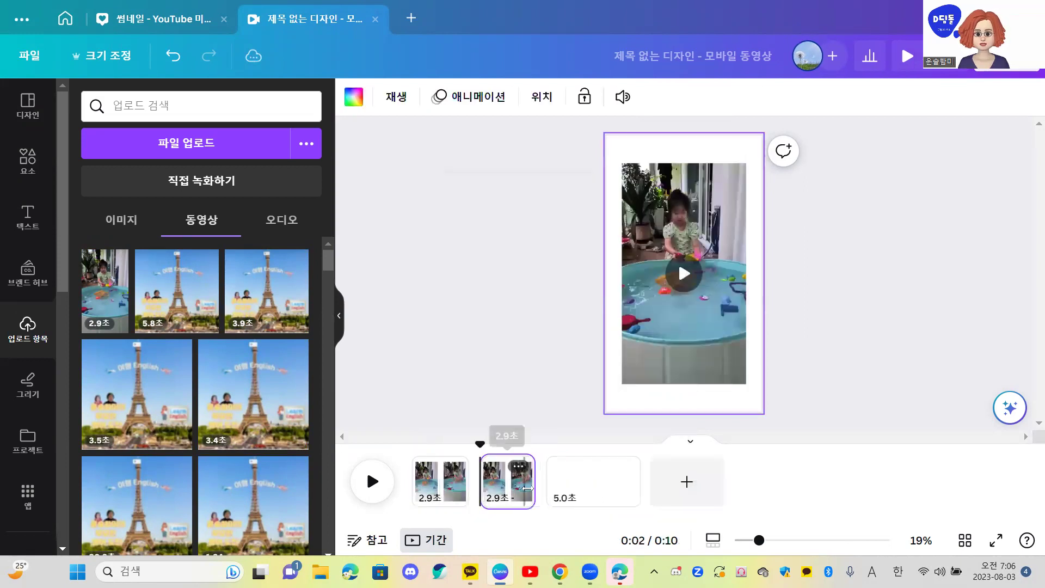
right_click(590, 484)
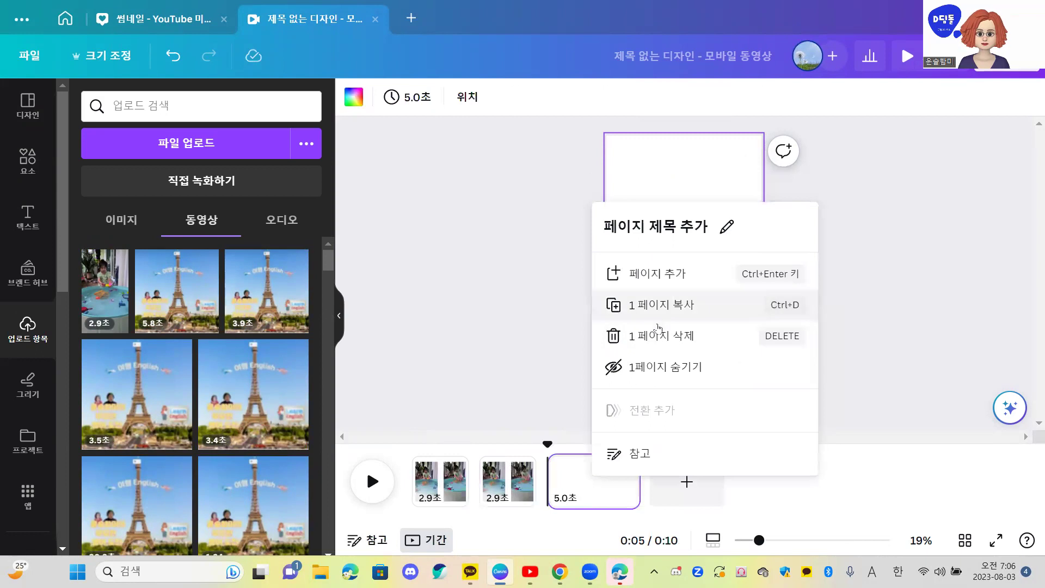
click(655, 340)
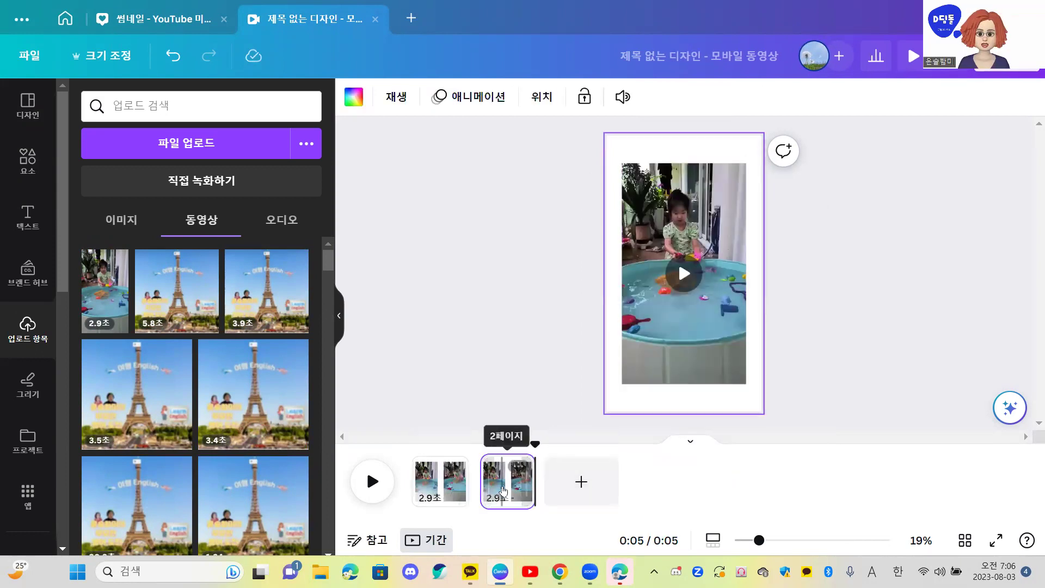
right_click(505, 482)
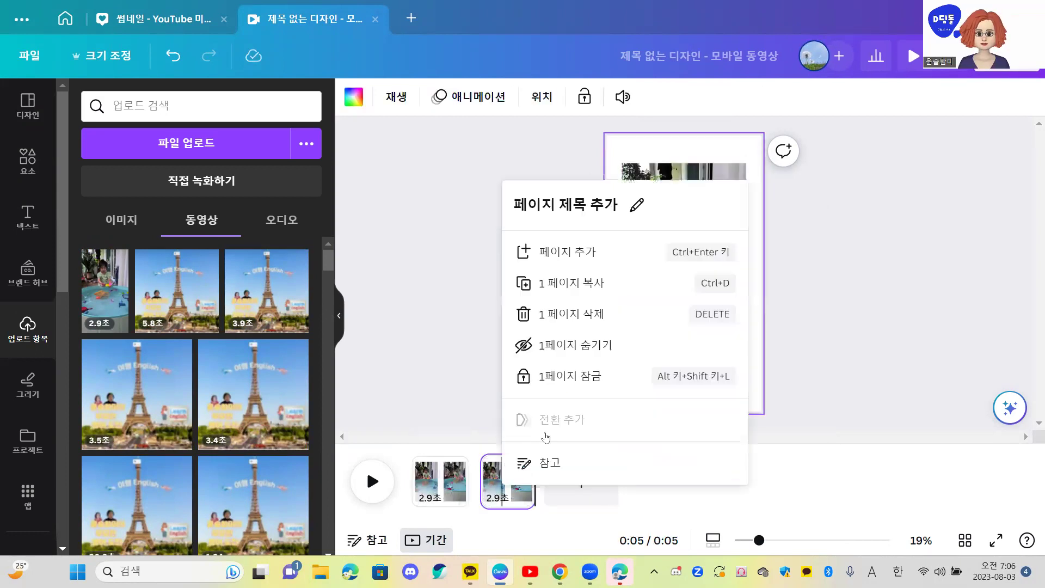
click(603, 285)
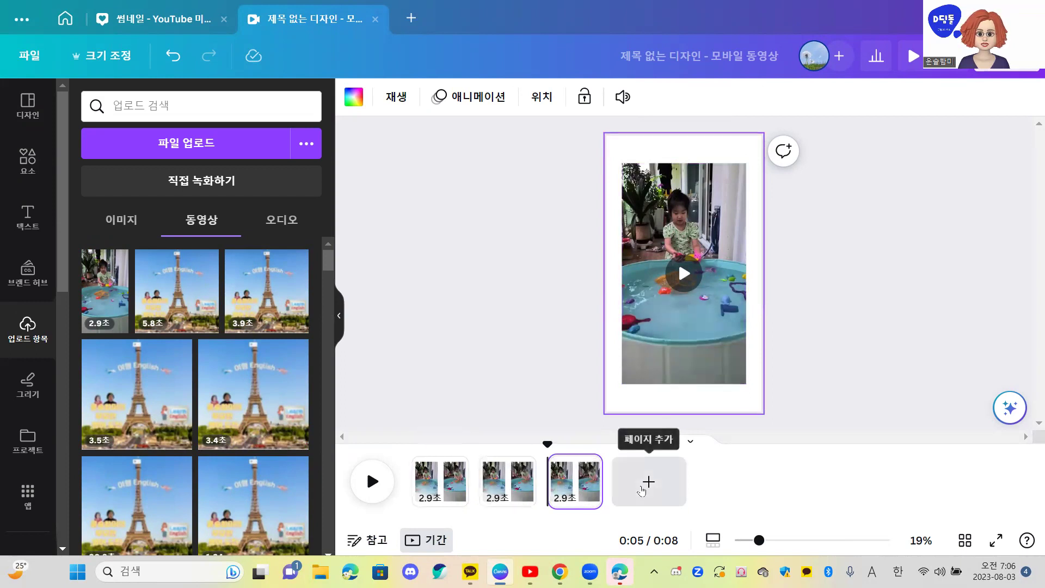
Step: Add a blank page after the third pool clip and place the playhead inside it
click(647, 483)
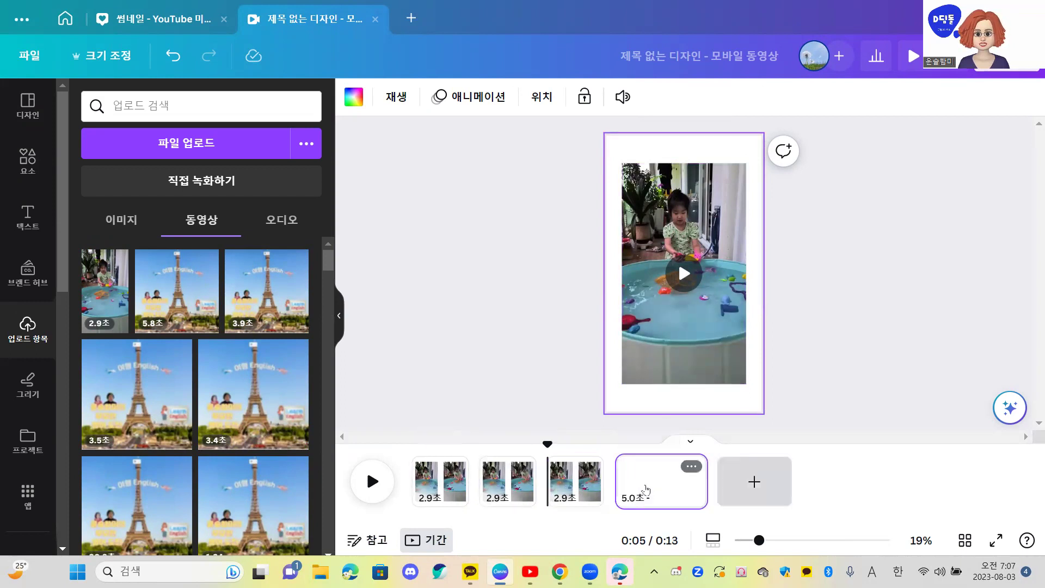
click(645, 489)
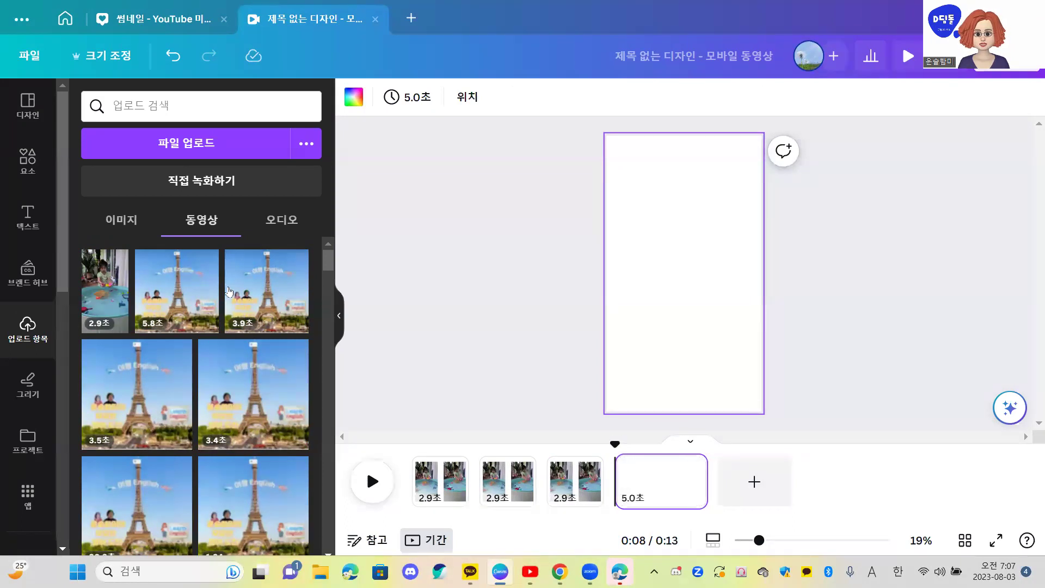
click(675, 481)
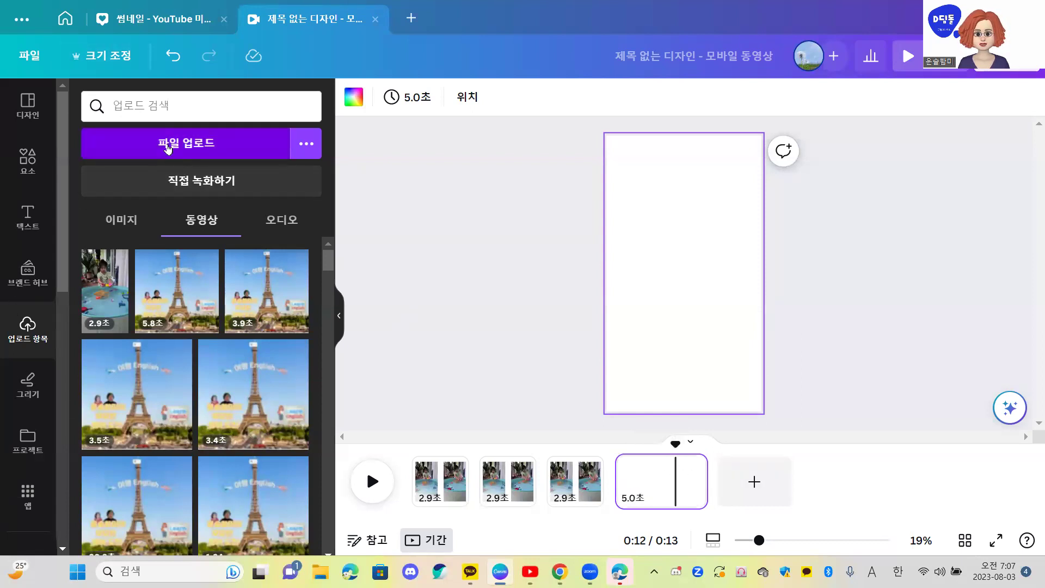
click(637, 479)
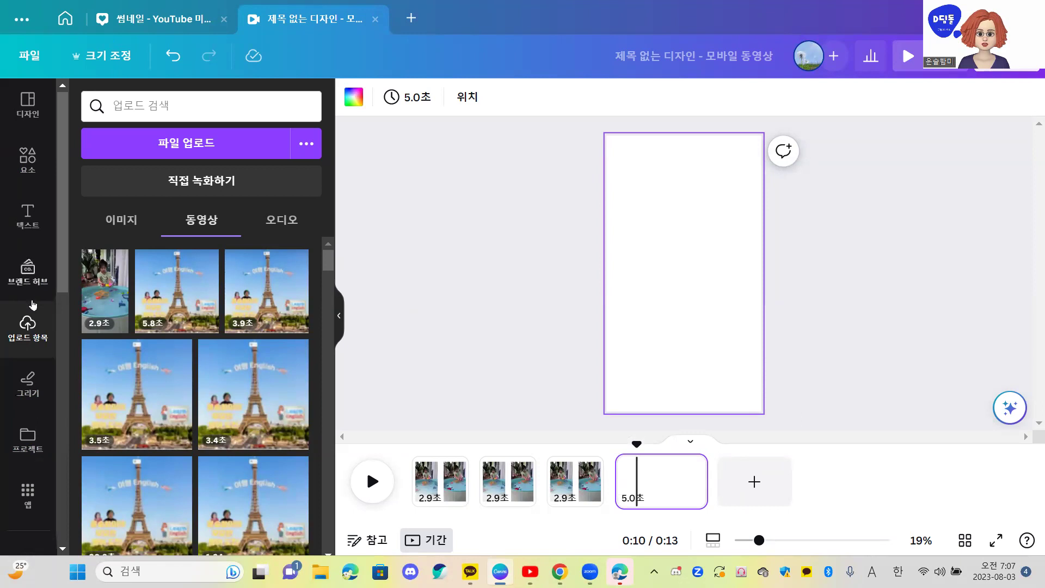
Step: Upload the image 썸네일(ai정원) from the 유튜브썸네일 folder inside 디딤돌
scroll(31, 302, down, 4)
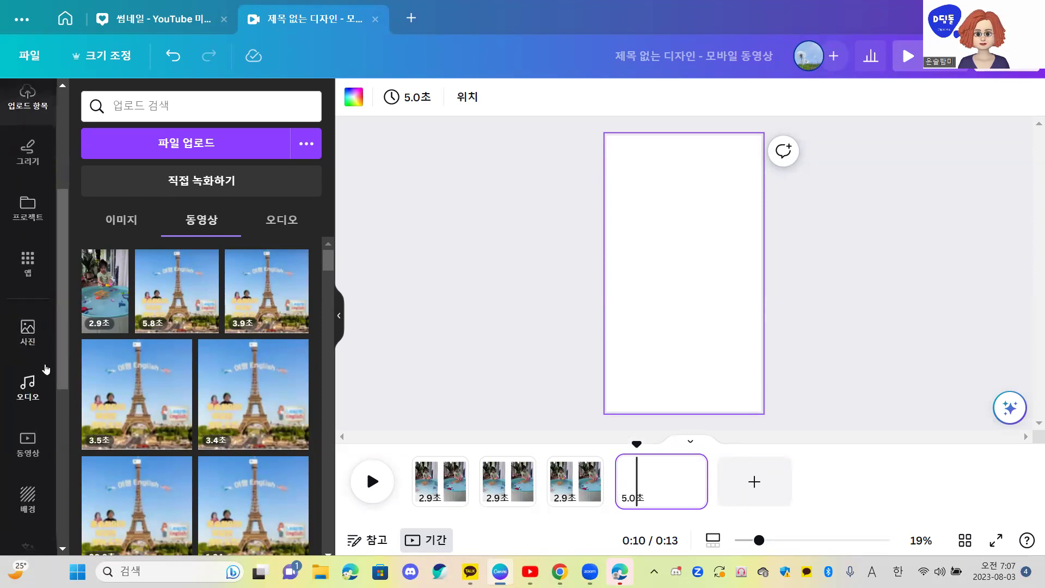
scroll(44, 369, down, 3)
scroll(46, 370, down, 4)
scroll(41, 370, up, 10)
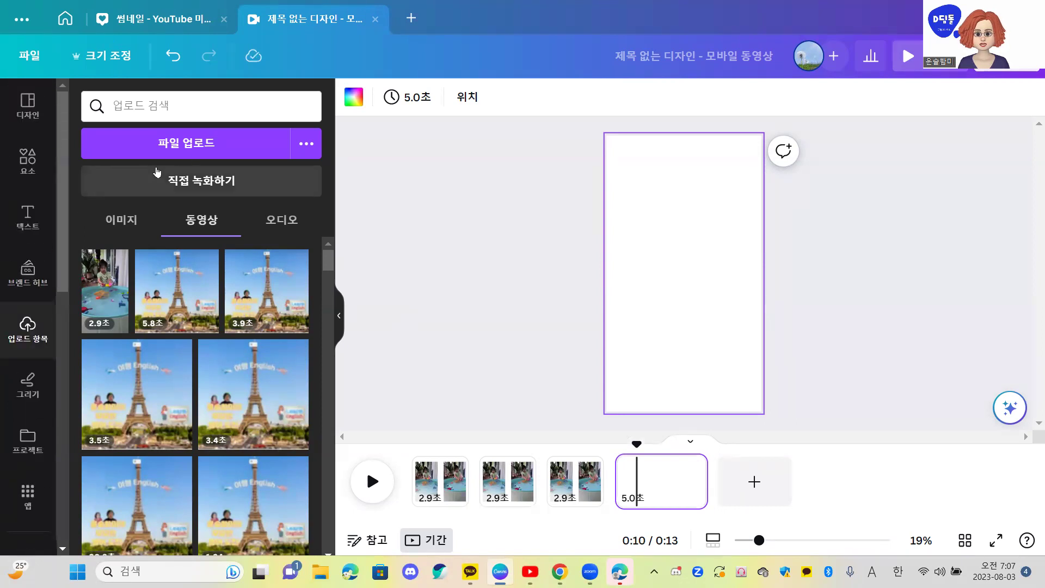
click(193, 148)
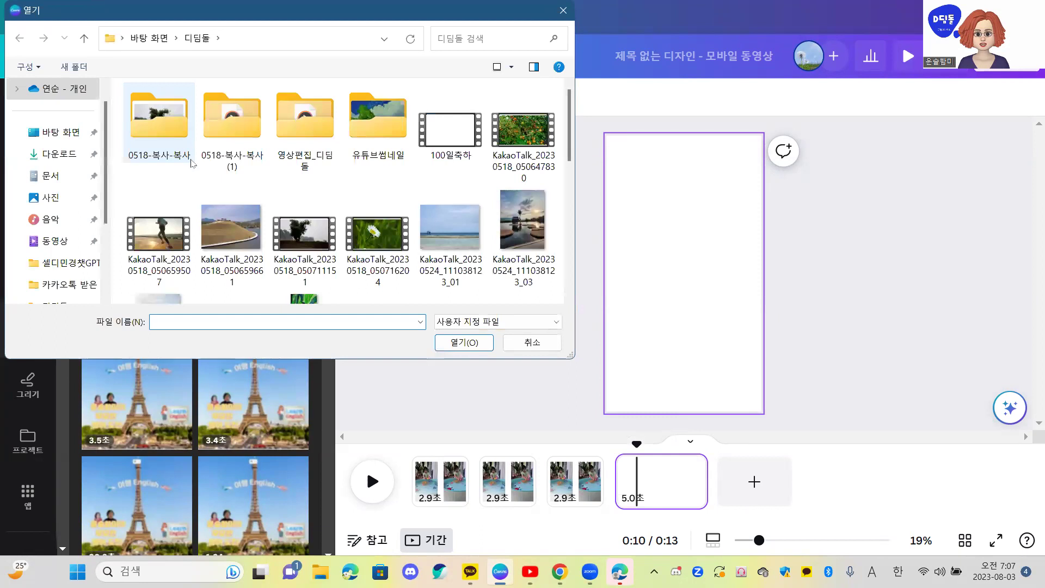
double_click(375, 140)
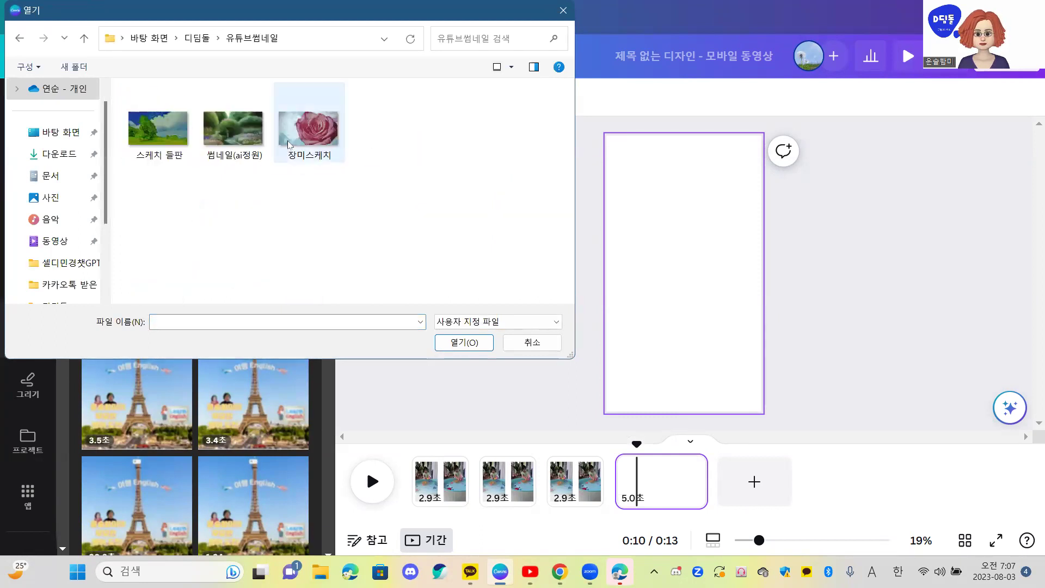
click(233, 143)
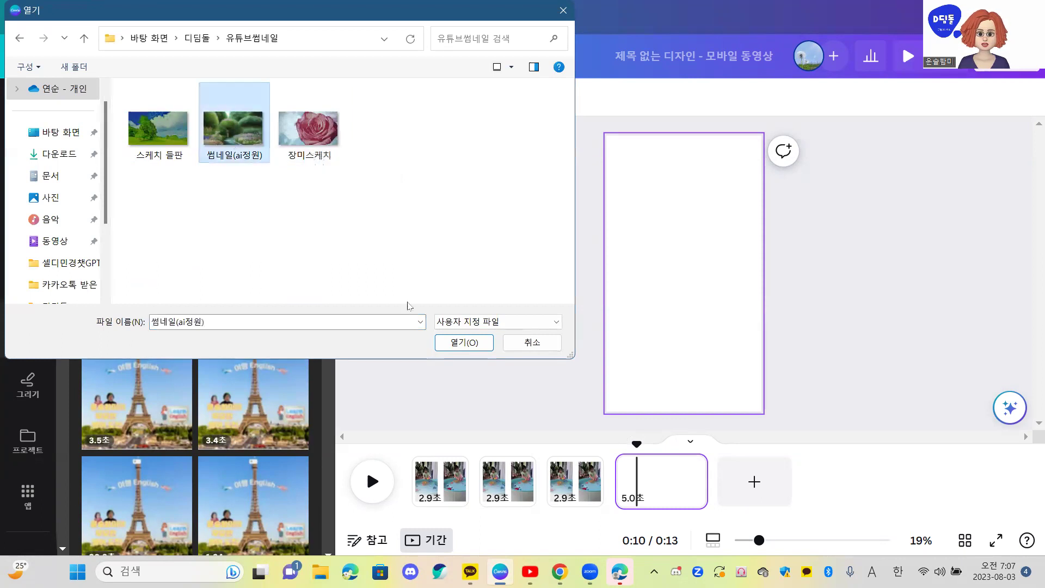
click(462, 342)
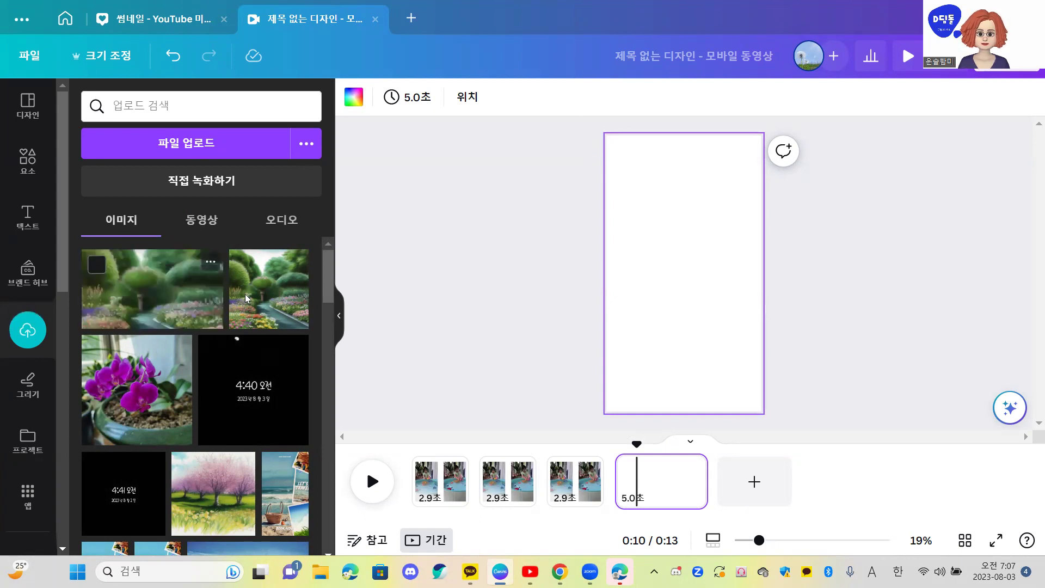
Step: Place the square garden image from the uploads on the blank fourth page and set it as the page background
click(267, 297)
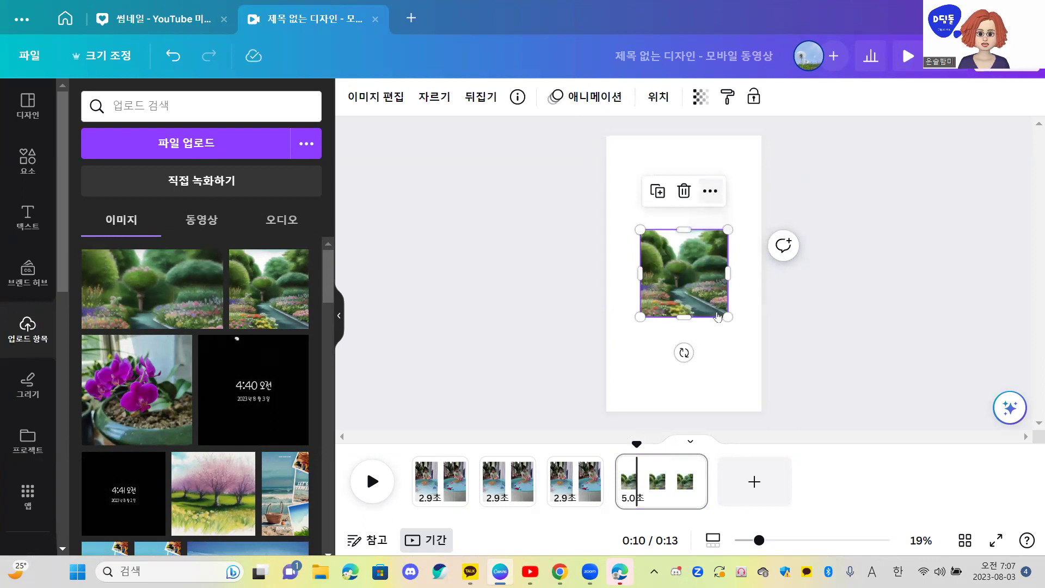
click(711, 191)
click(778, 524)
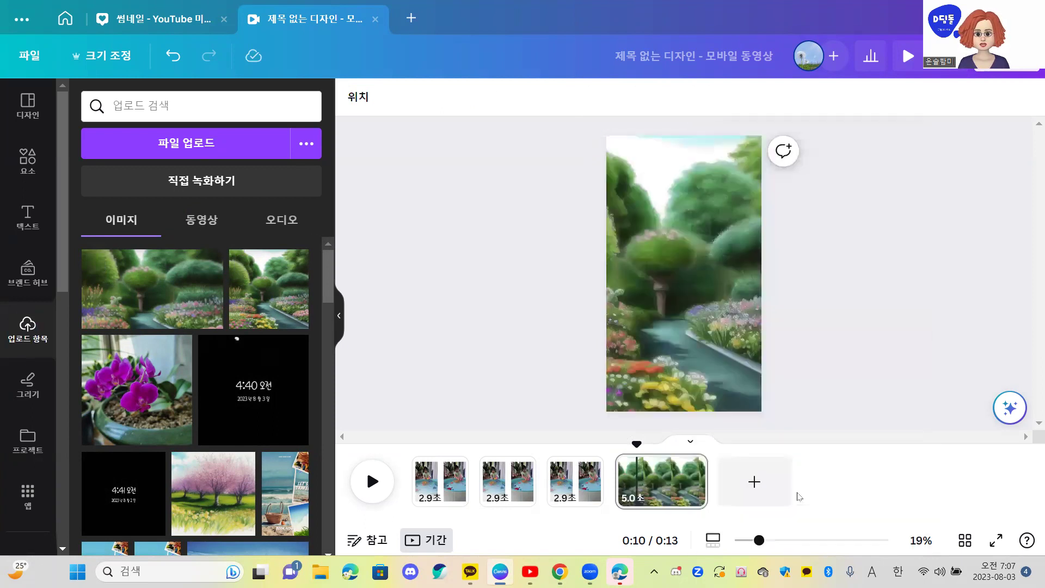
Step: Reposition the garden background within its crop so the right part of the picture fills the page
double_click(705, 290)
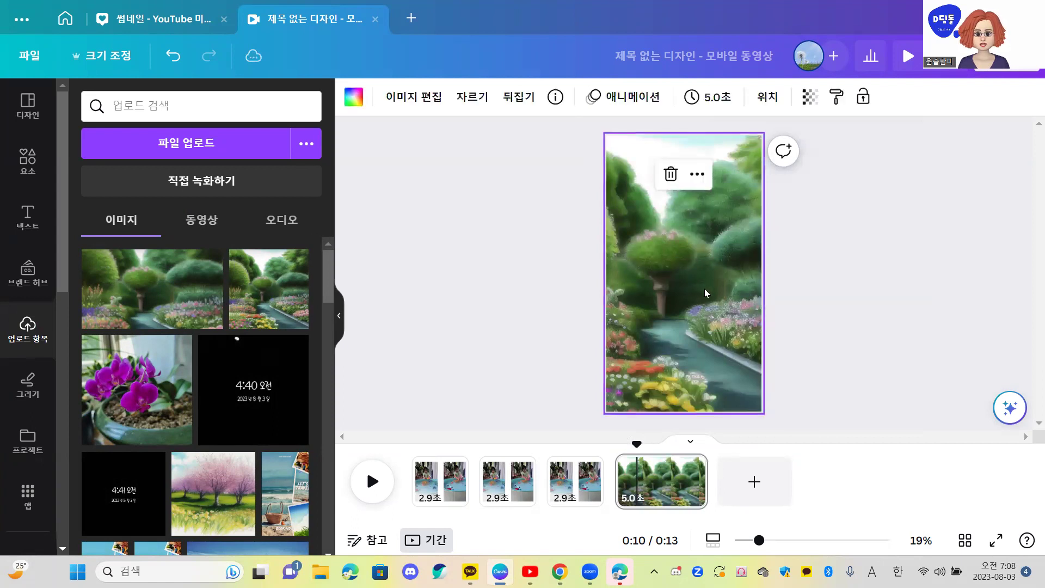
drag(722, 288, 811, 302)
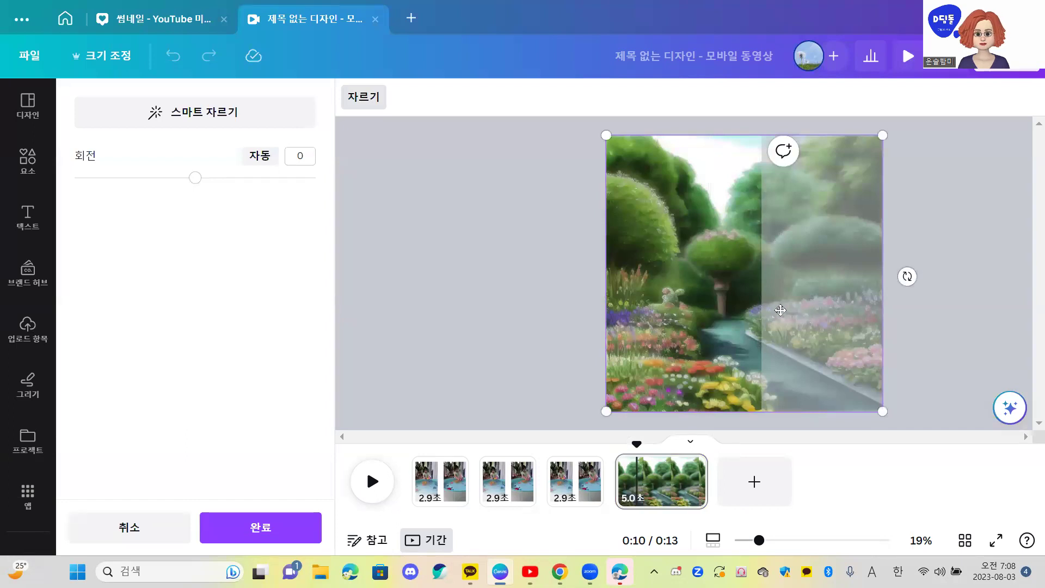
mouse_move(734, 315)
mouse_down()
mouse_move(521, 320)
mouse_move(741, 328)
mouse_up()
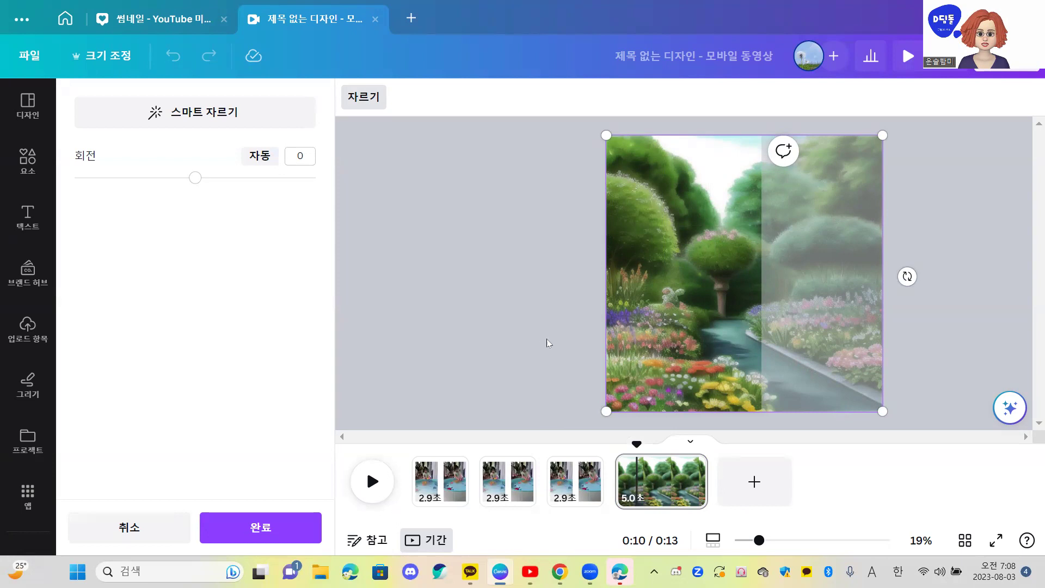
drag(668, 315, 493, 320)
click(955, 303)
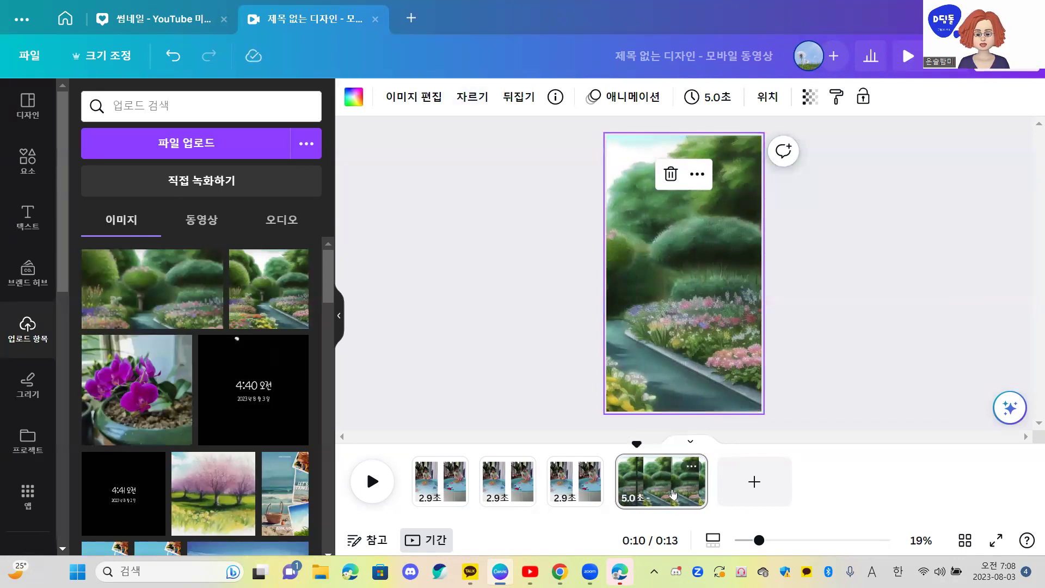
Step: Move the garden page to the start of the timeline and trim it to 2.9 seconds
drag(619, 485, 431, 488)
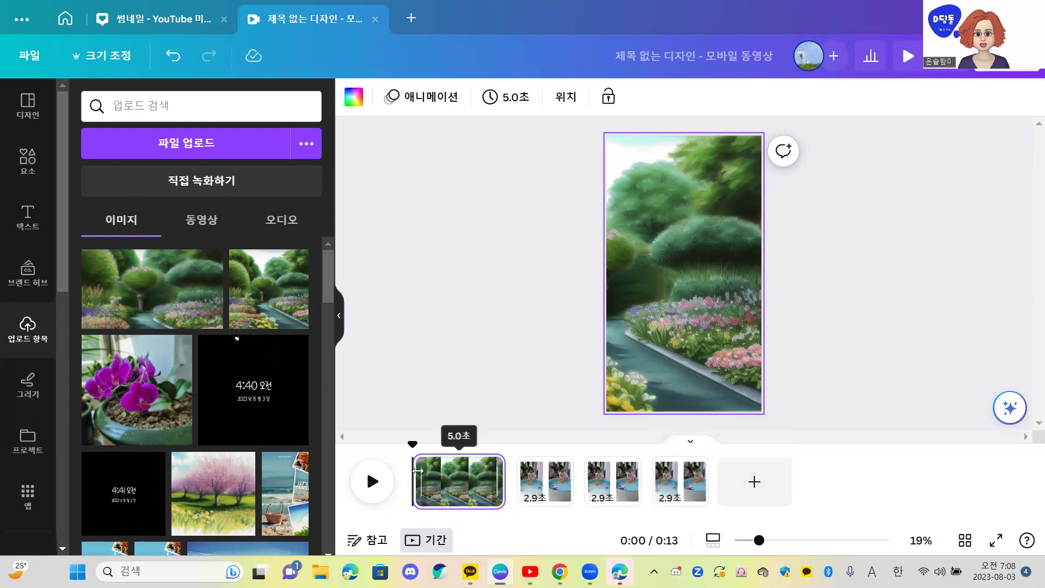
click(499, 482)
drag(481, 480, 459, 481)
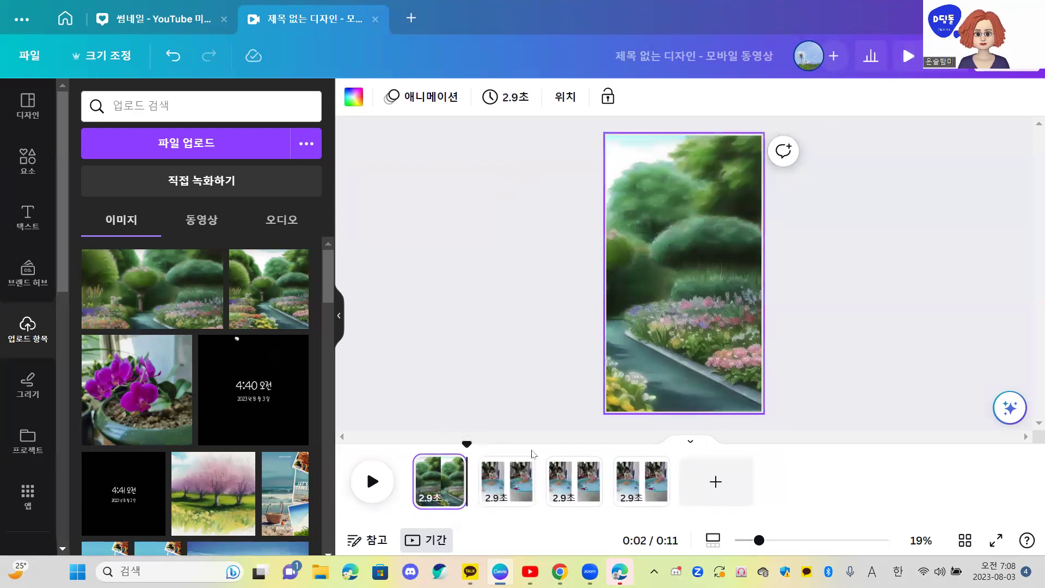
Step: Set the garden page's duration to 3.0 seconds
click(447, 478)
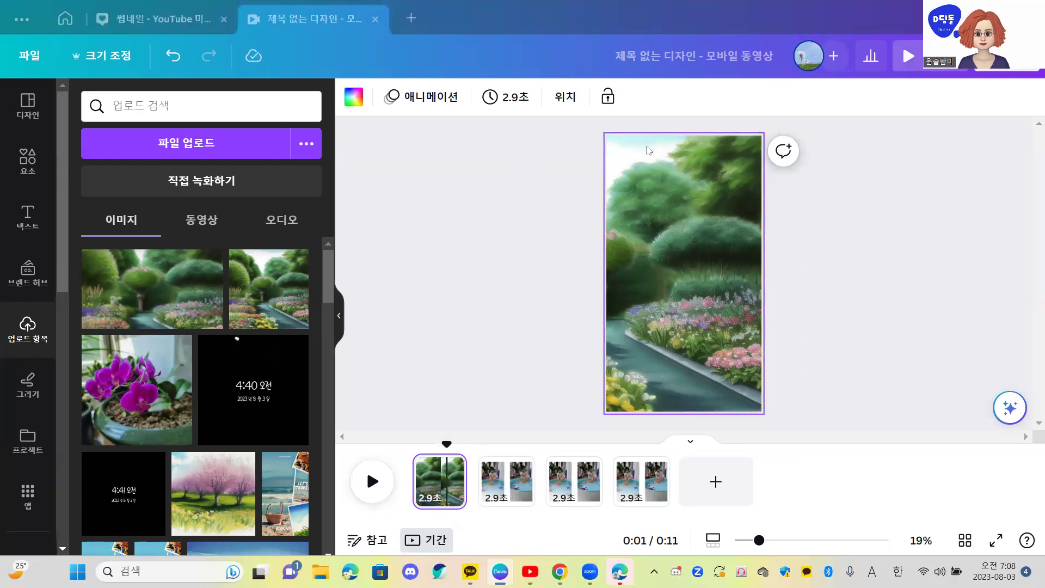
click(506, 97)
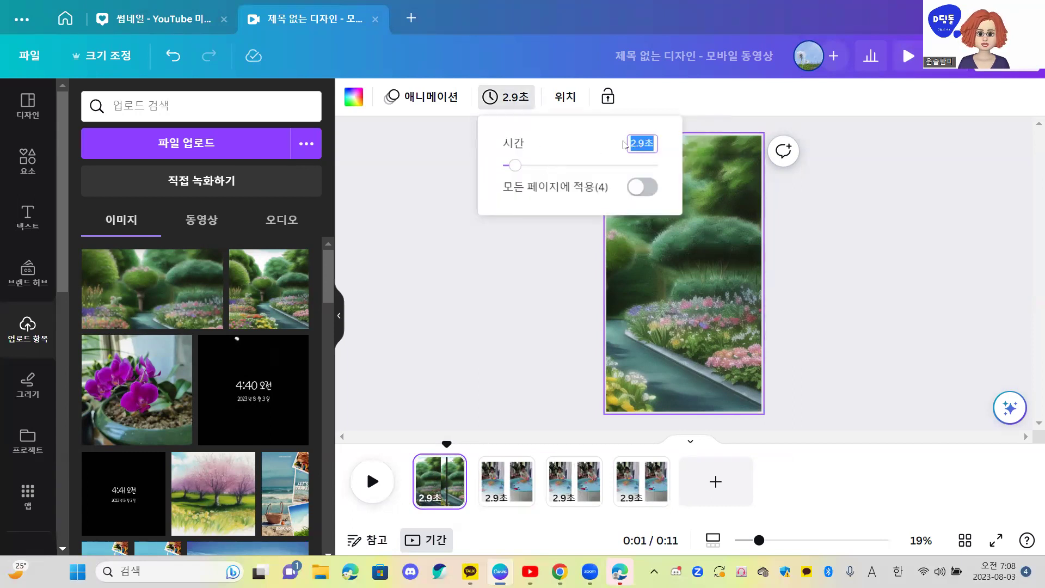
text(3.0)
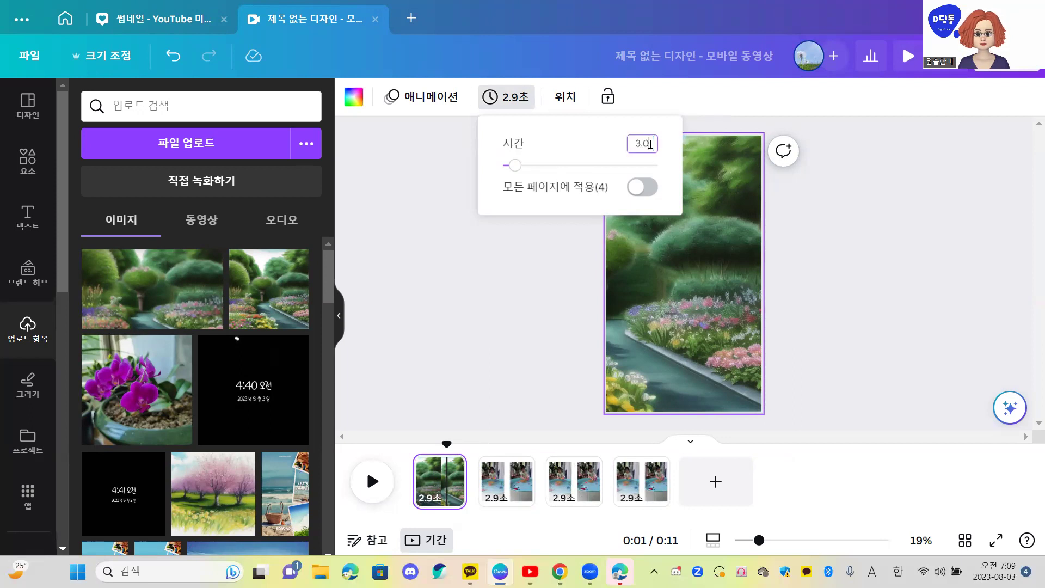
Step: Apply the 3.0-second page duration to all pages of the video
click(647, 188)
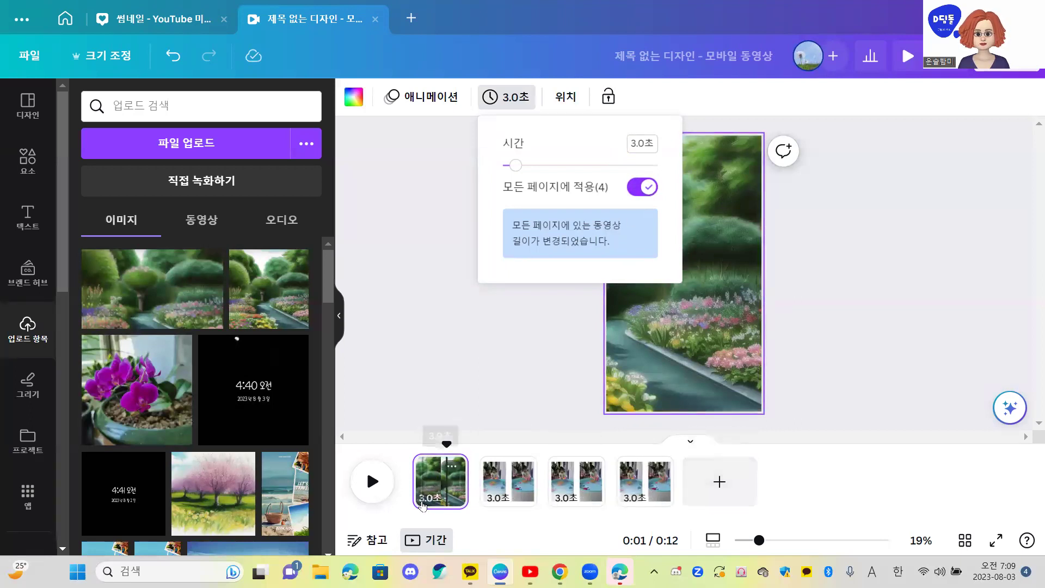
click(463, 486)
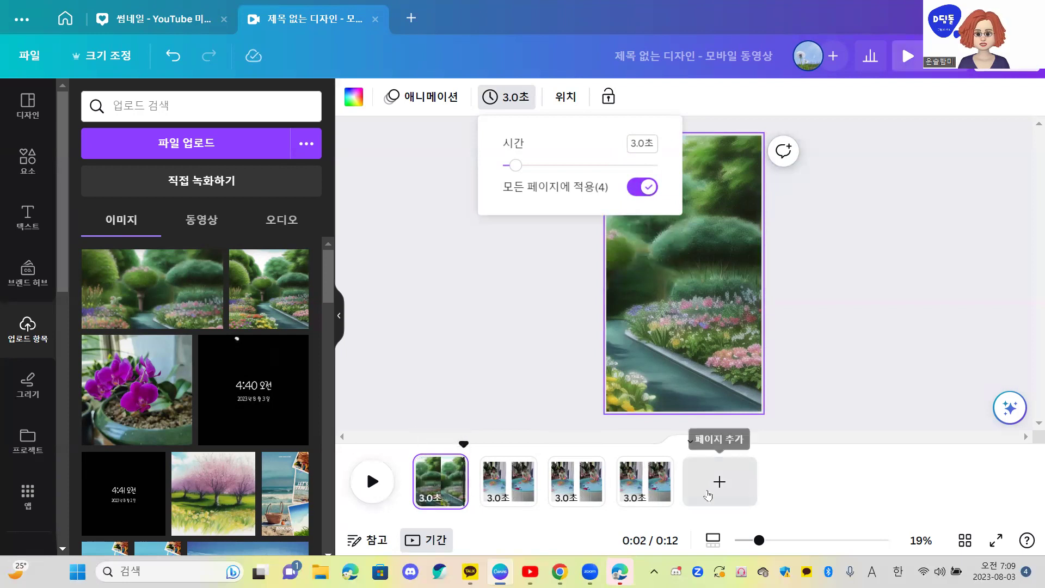
click(441, 492)
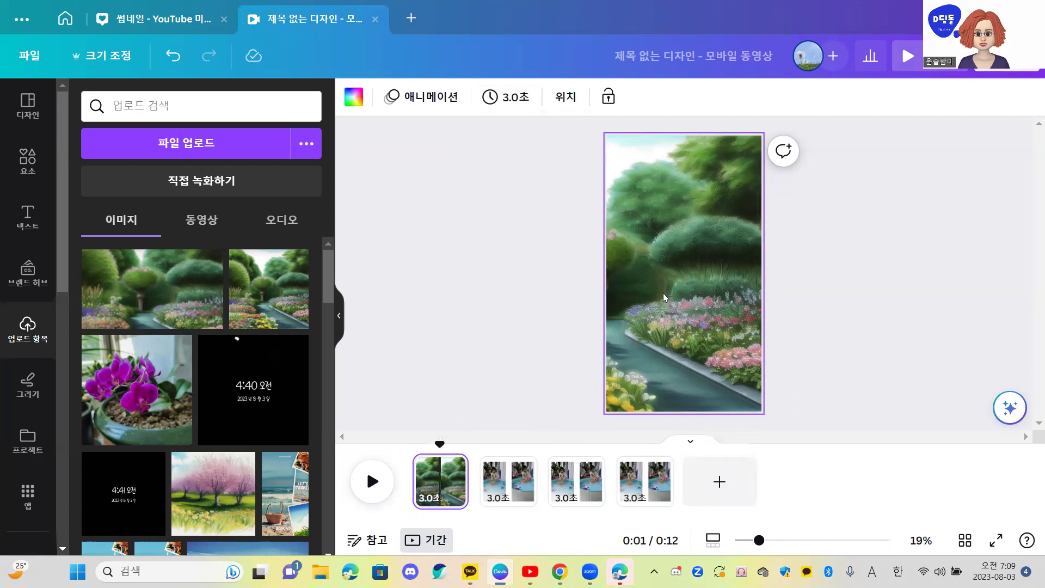
Step: Try to record over the first page in the recording studio with the camera turned off, and reload the editor
click(228, 182)
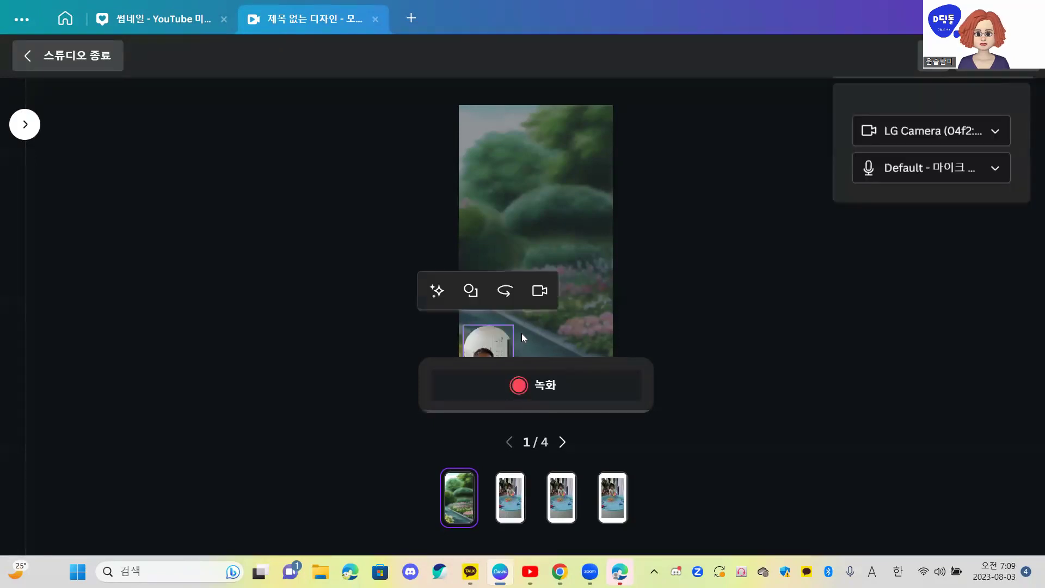
click(540, 291)
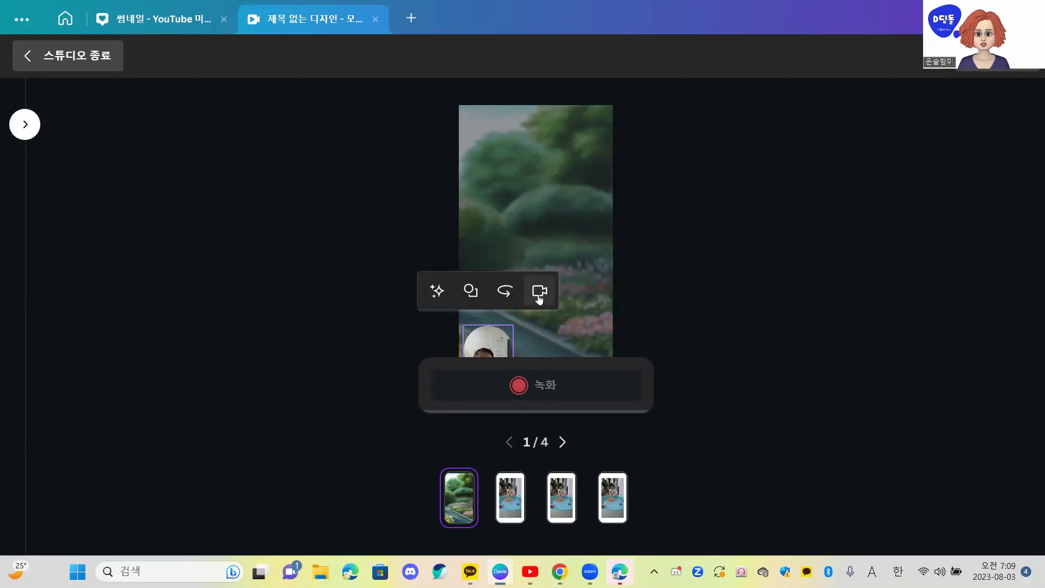
click(539, 292)
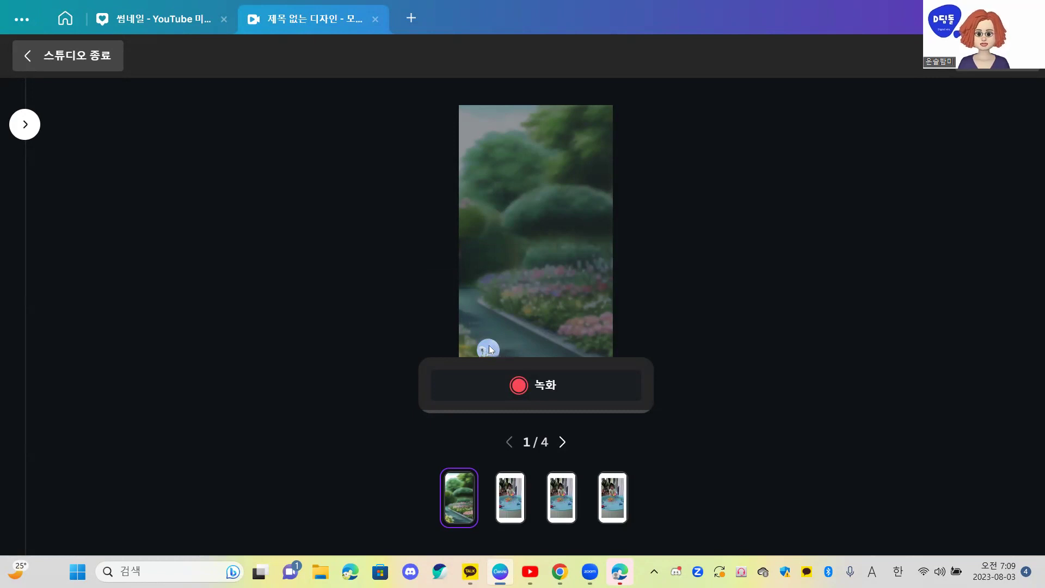
click(535, 388)
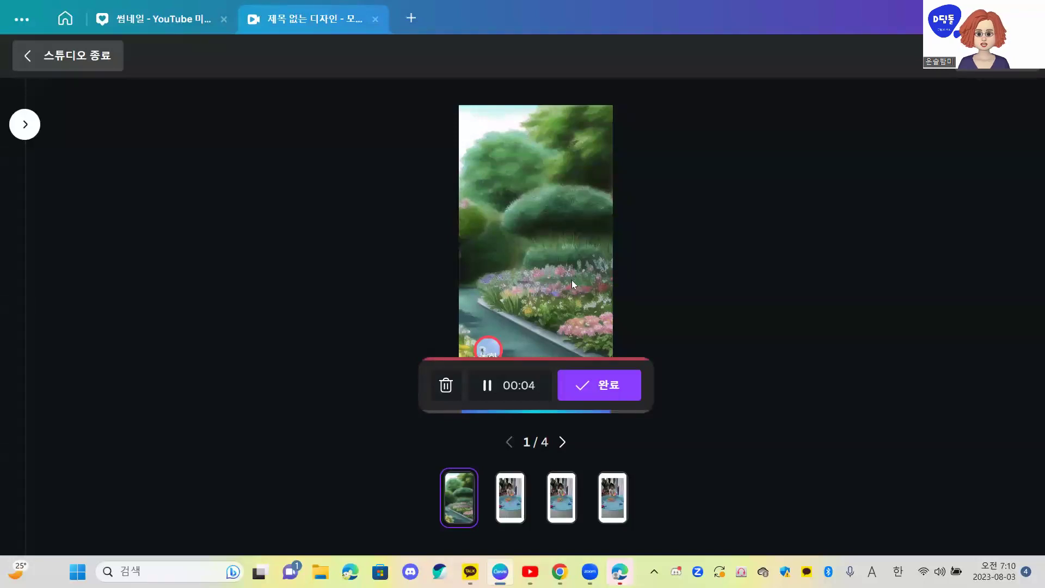
click(591, 374)
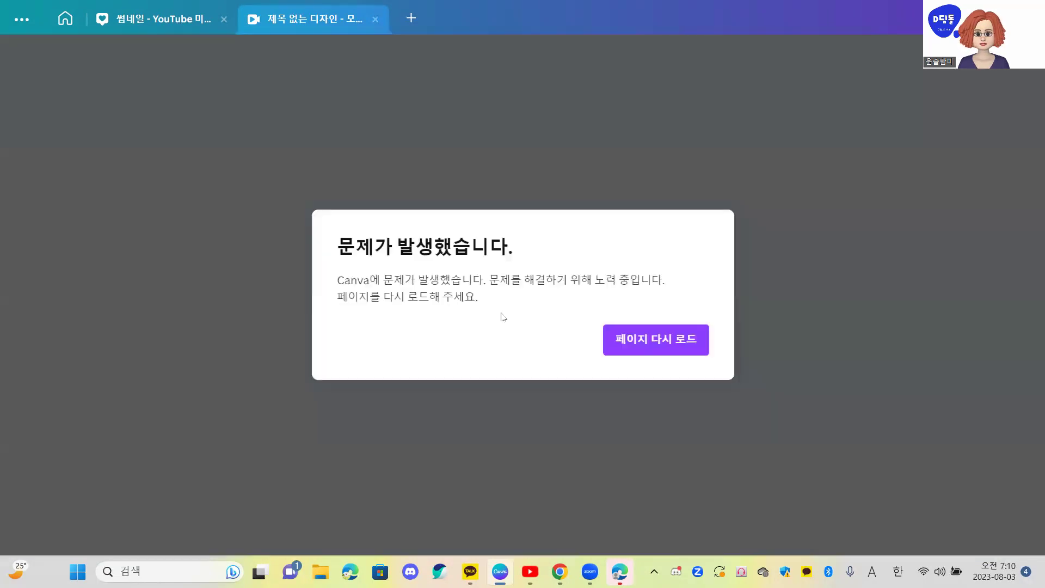
click(620, 338)
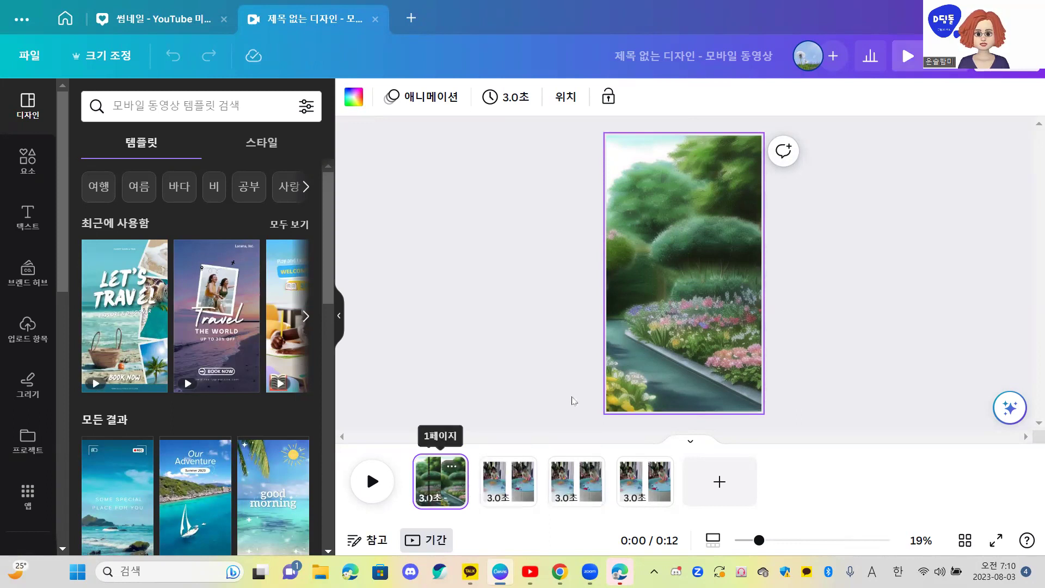
Step: Shorten the garden page's duration to 2.4 seconds
click(658, 298)
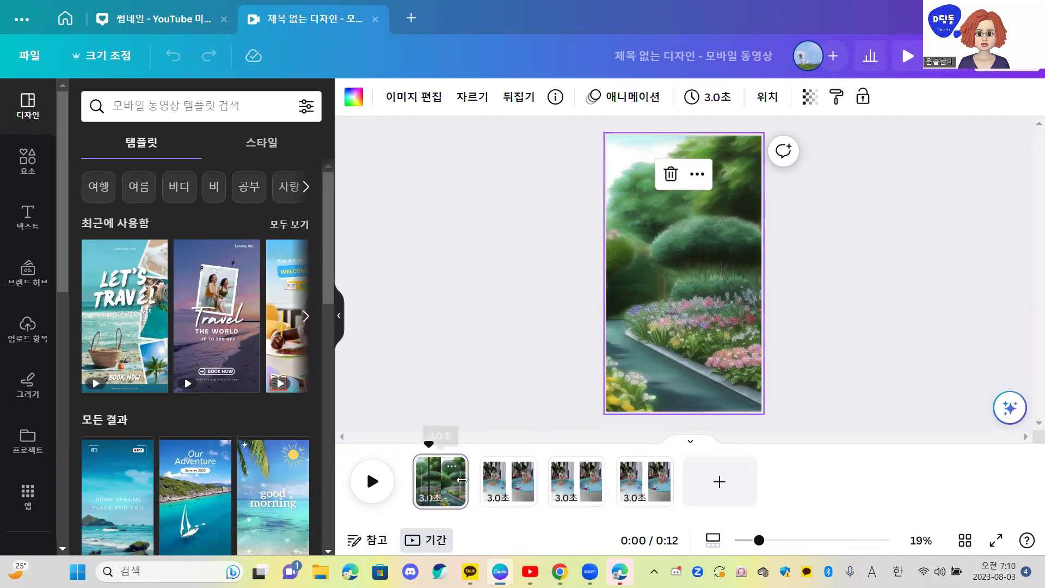
drag(461, 479, 451, 480)
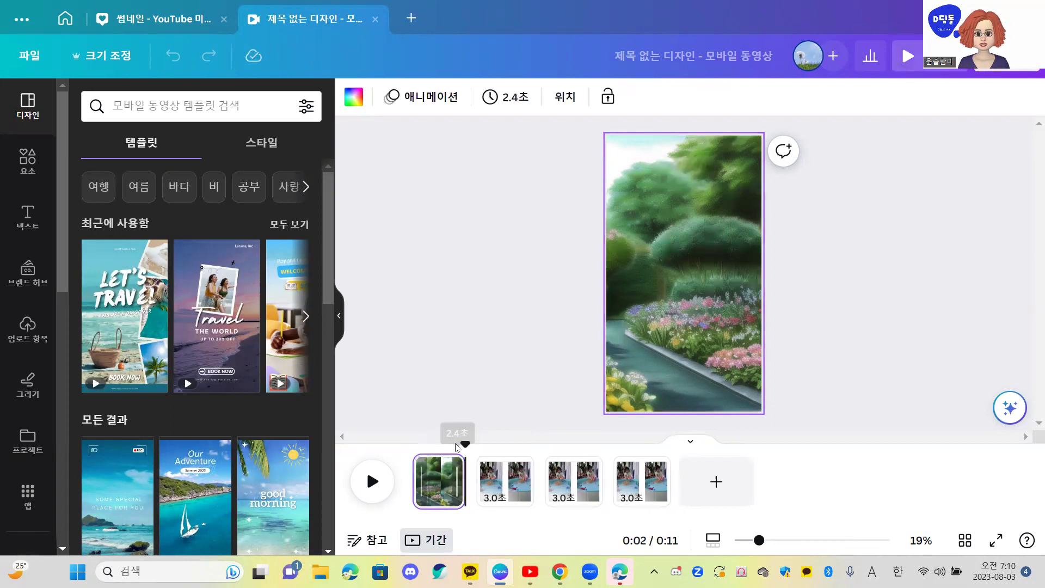
Step: Try the 흐르기 and 올라오기 photo animations on the garden page and apply 축소하기
click(665, 326)
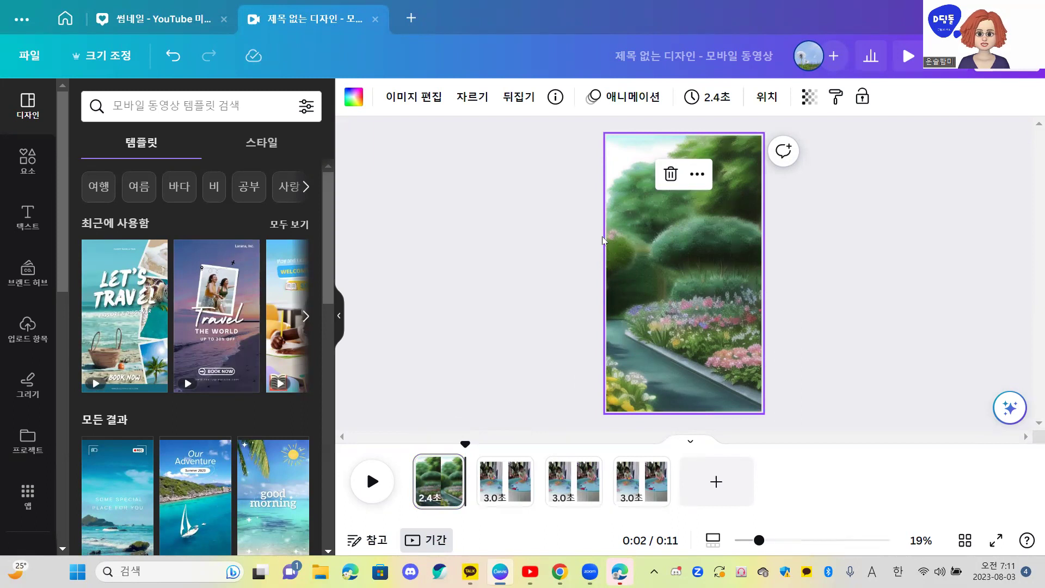
click(624, 99)
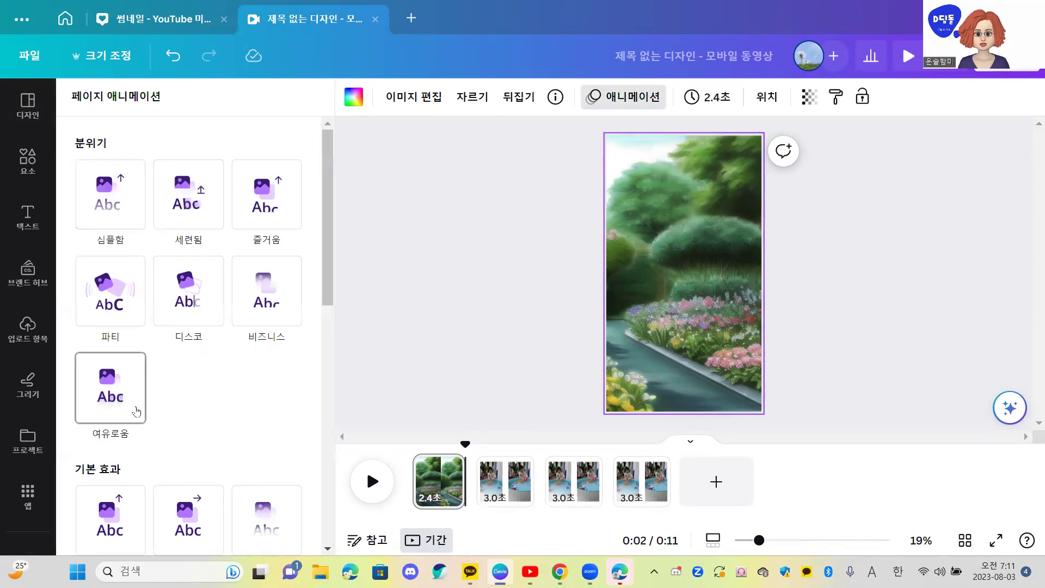
scroll(138, 430, down, 5)
scroll(149, 473, down, 7)
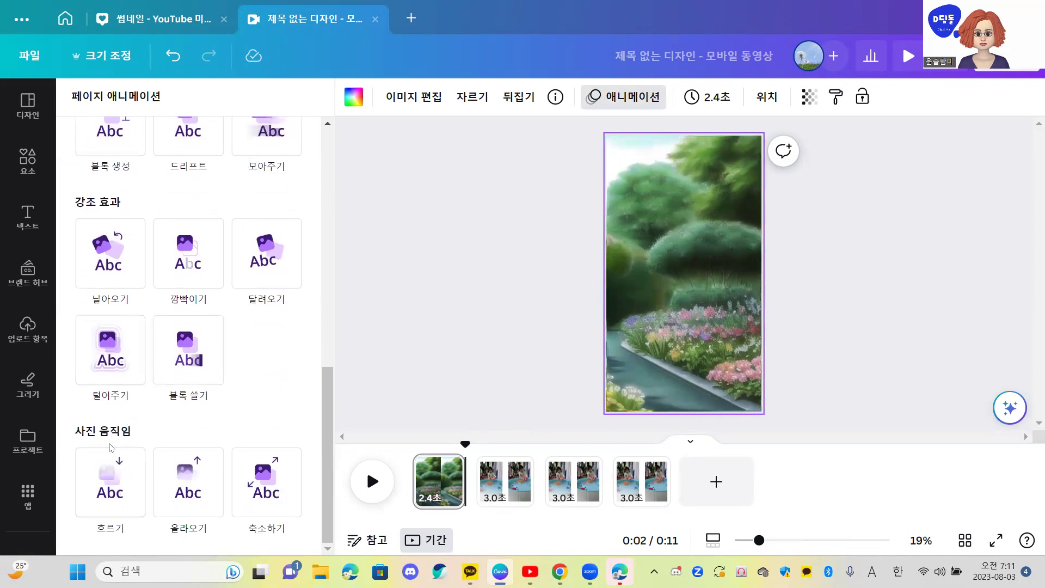
click(97, 504)
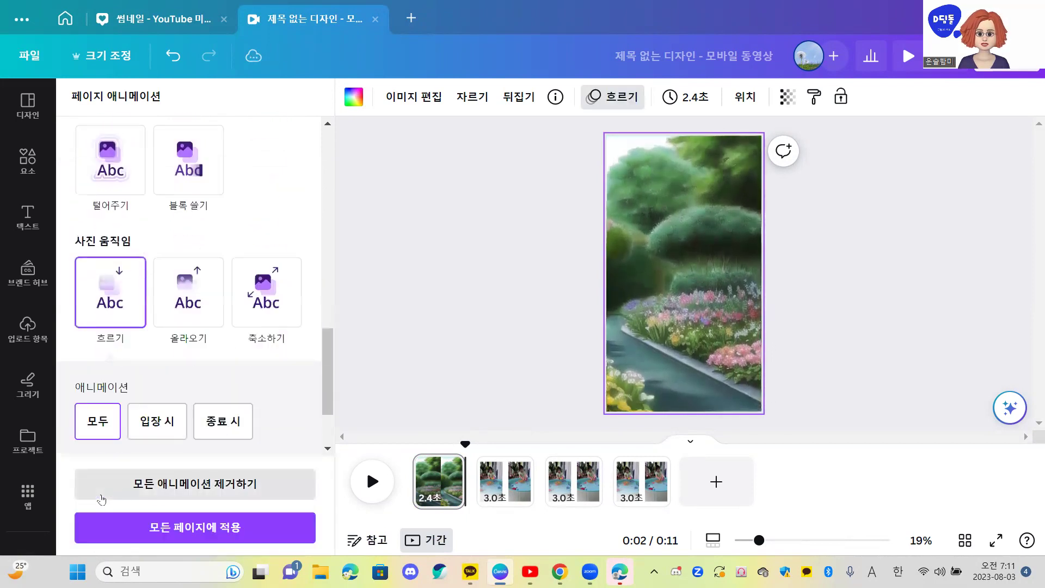
click(185, 235)
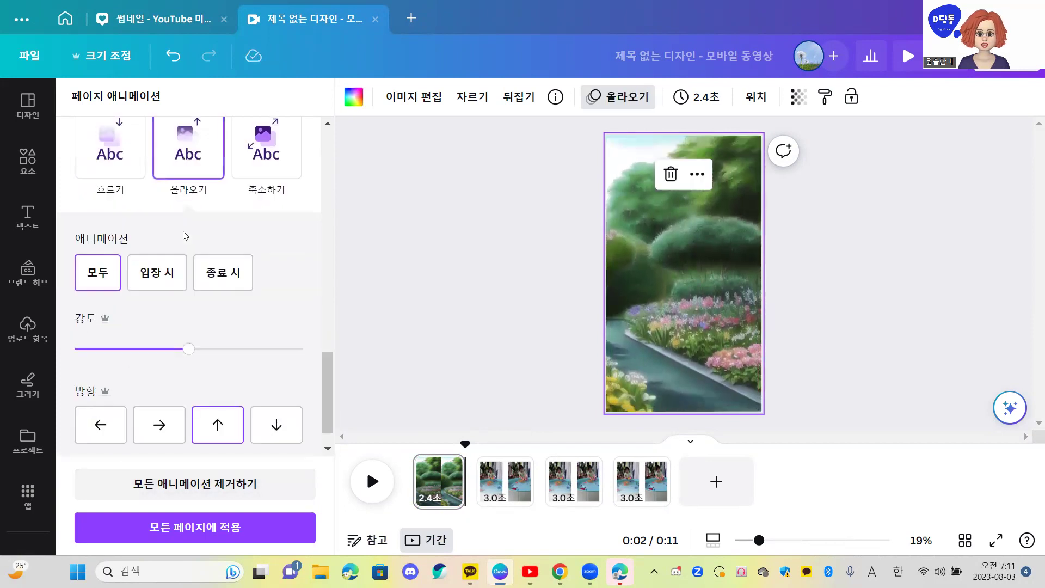
click(258, 177)
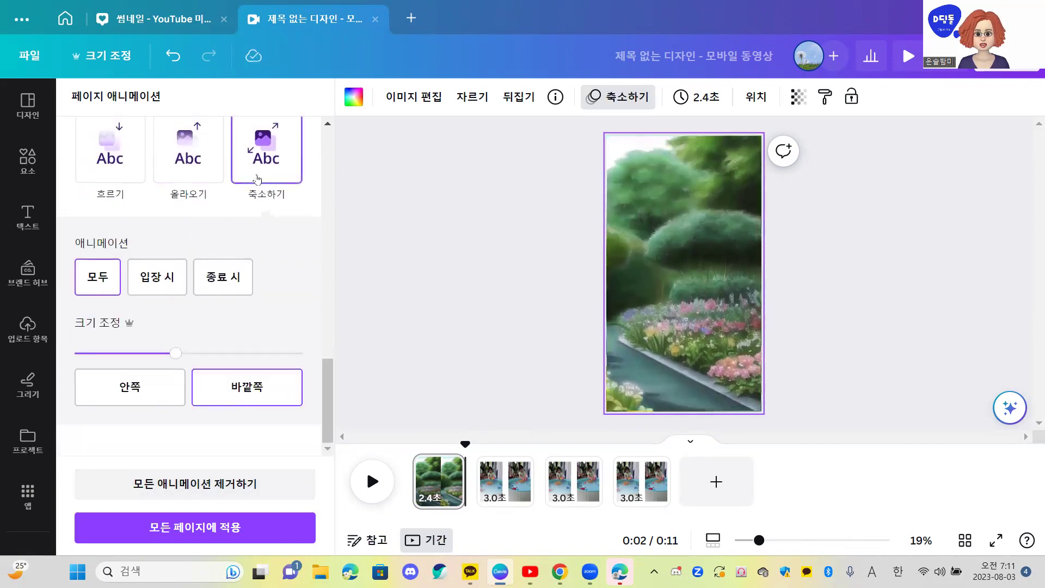
Step: Try to set the 축소하기 animation's direction to 안쪽, and reload the editor
click(140, 394)
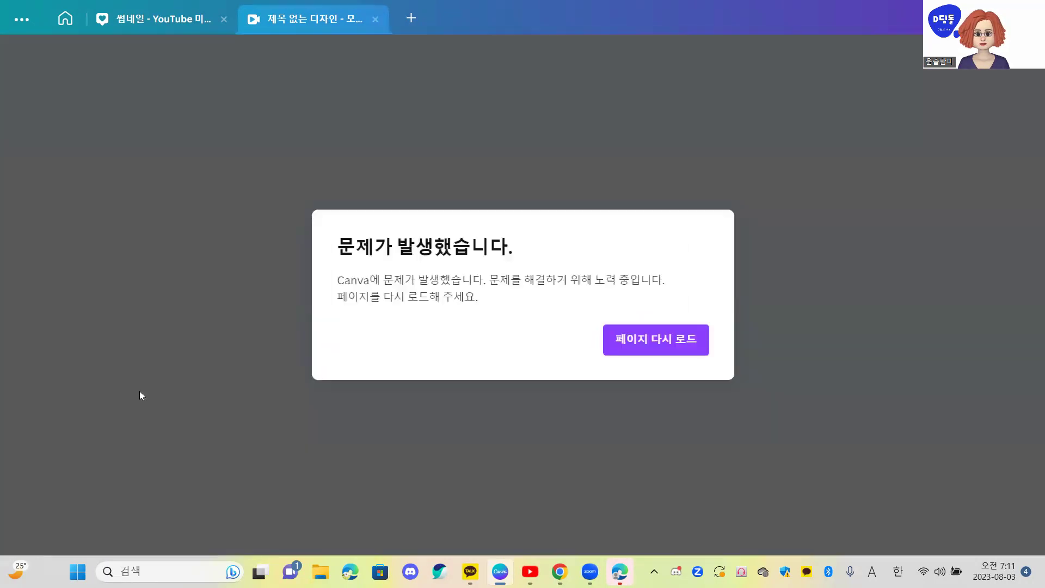
click(625, 347)
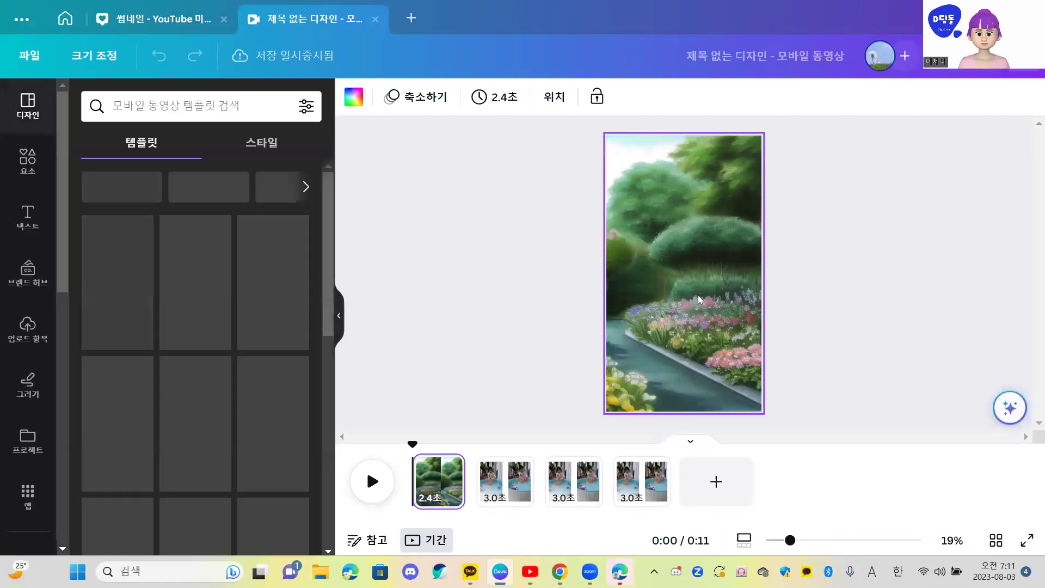
Step: Play back the video to preview the garden page's animation and the clips after it
click(690, 249)
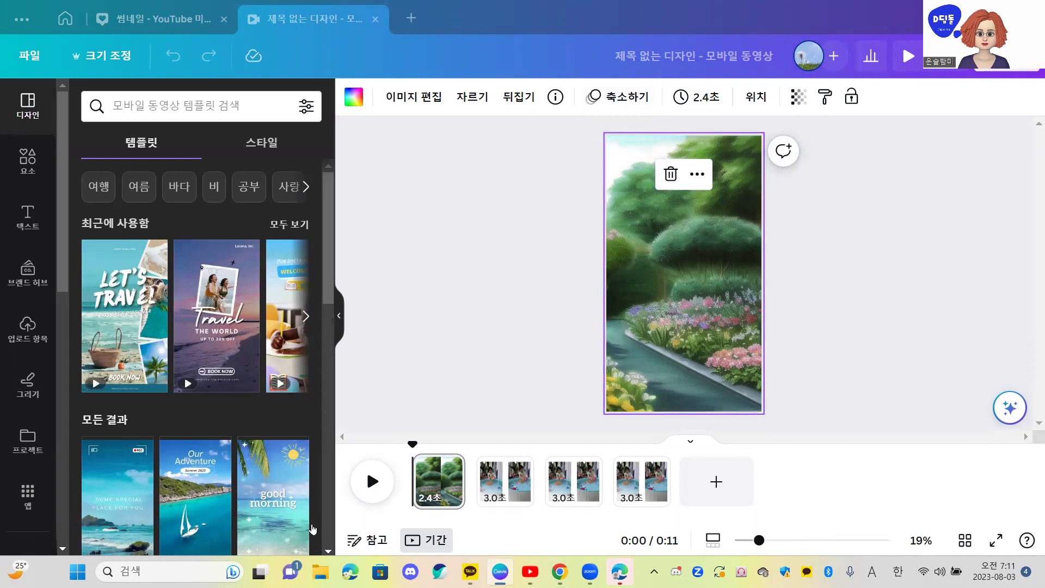
click(372, 482)
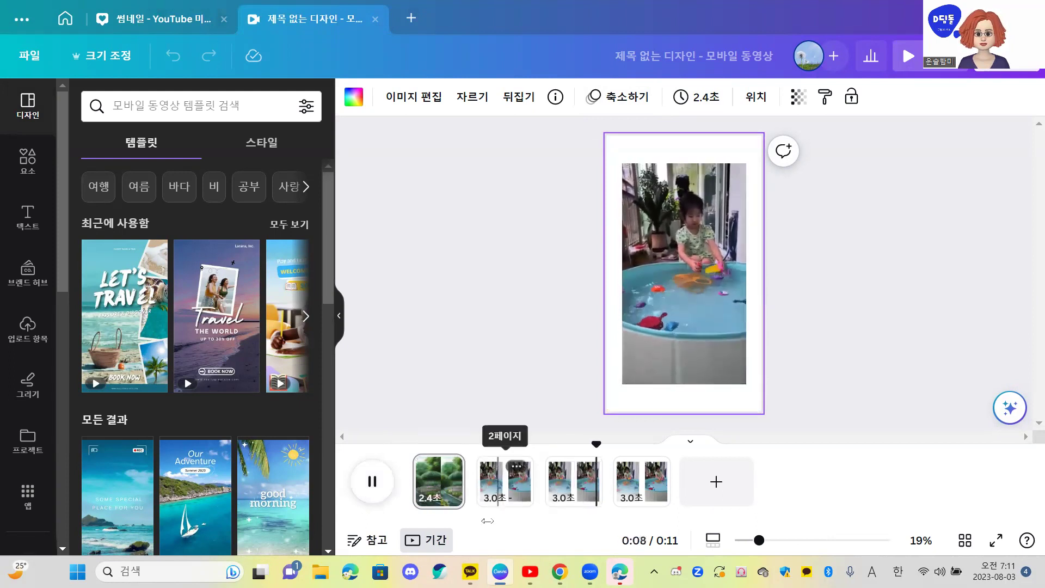
Step: Set the pool clip on page 2 as that page's background
click(670, 261)
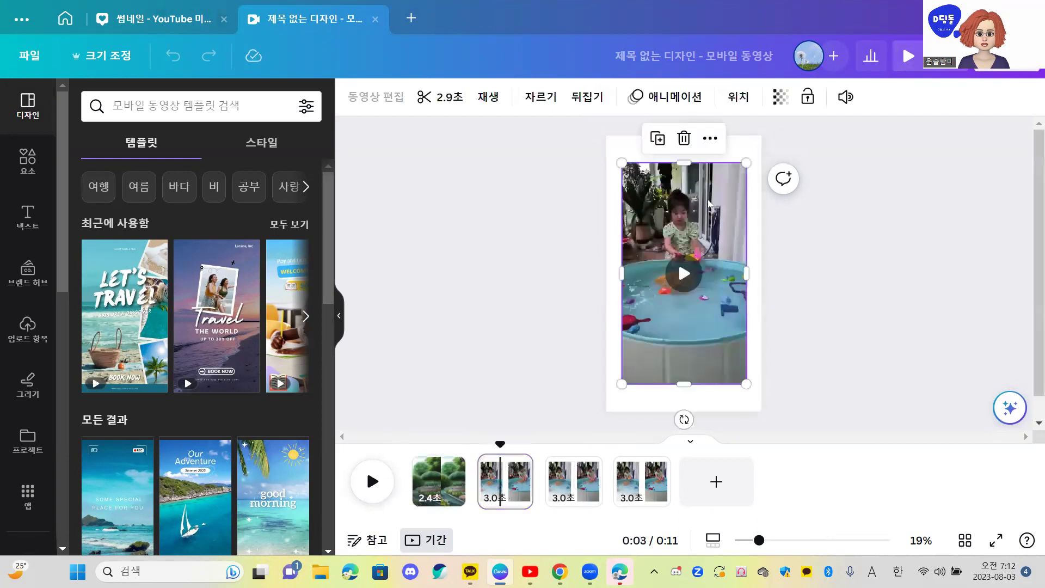
right_click(698, 267)
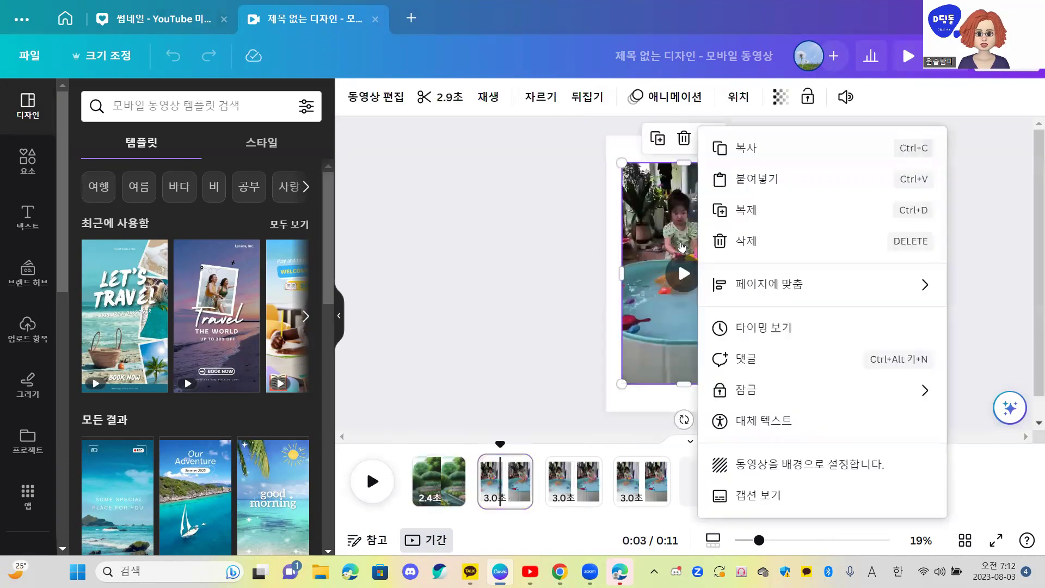
click(751, 466)
Step: Set the pool clip on page 3 as that page's background
click(580, 482)
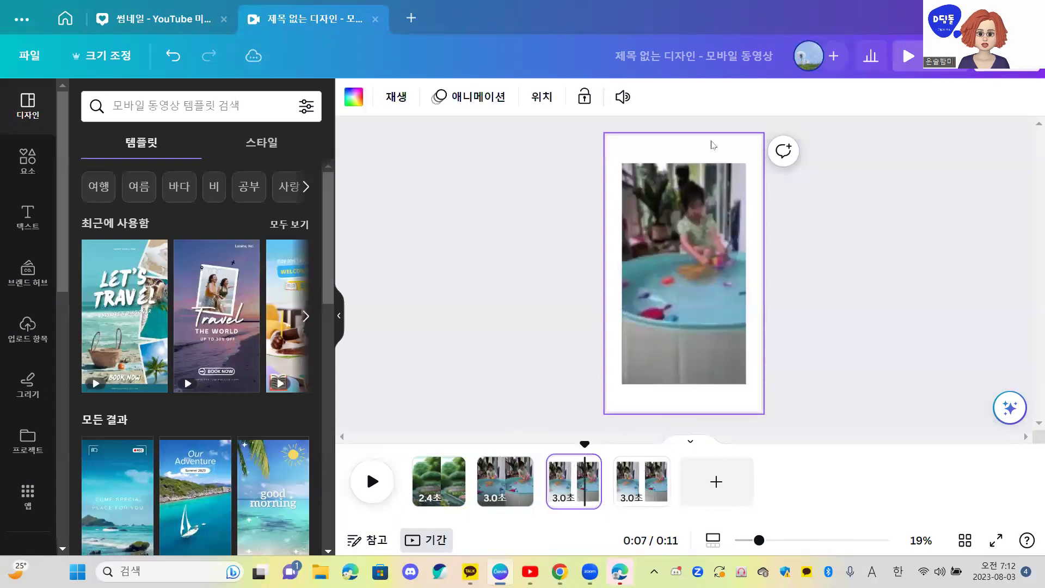
click(711, 152)
right_click(711, 154)
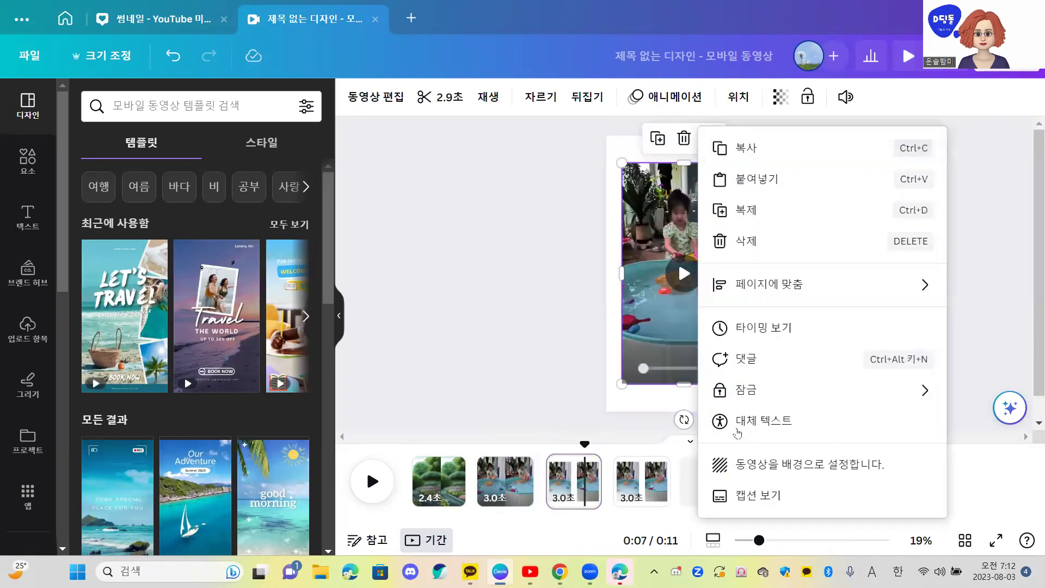
click(718, 468)
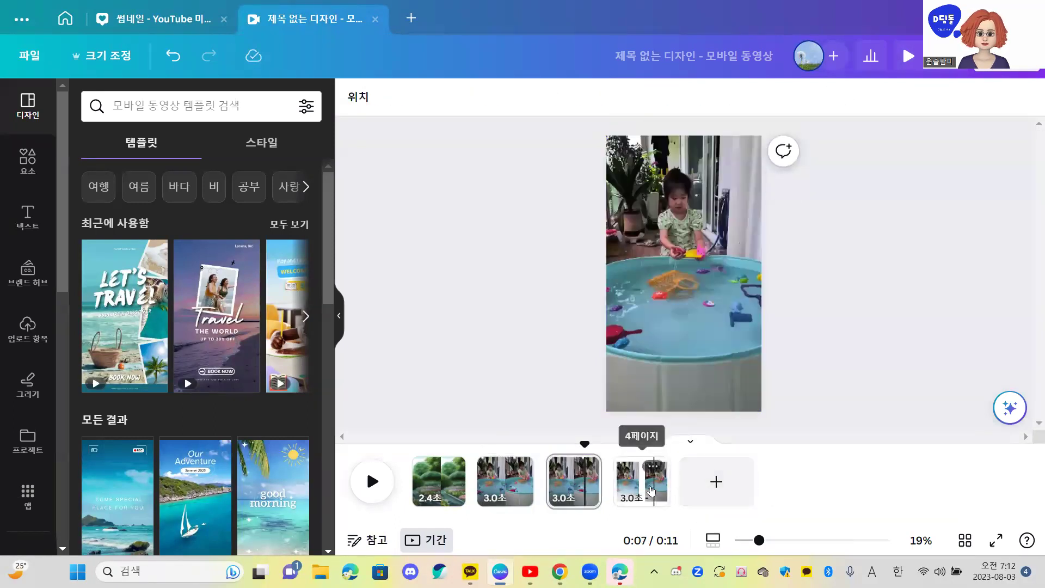
Step: Set the pool clip on page 4 as that page's background
click(657, 490)
drag(642, 451, 626, 450)
mouse_move(678, 259)
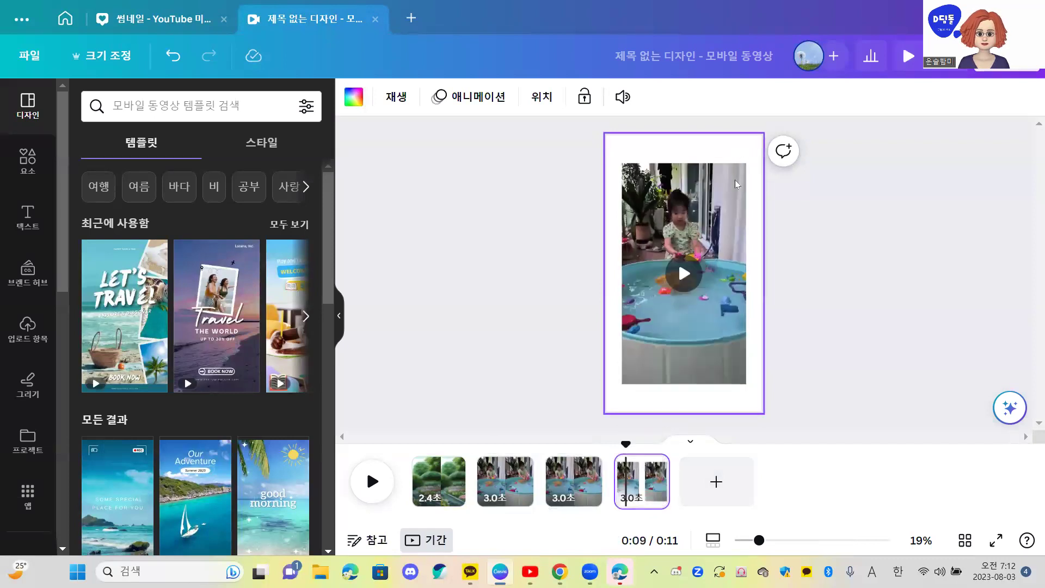
click(729, 219)
click(709, 137)
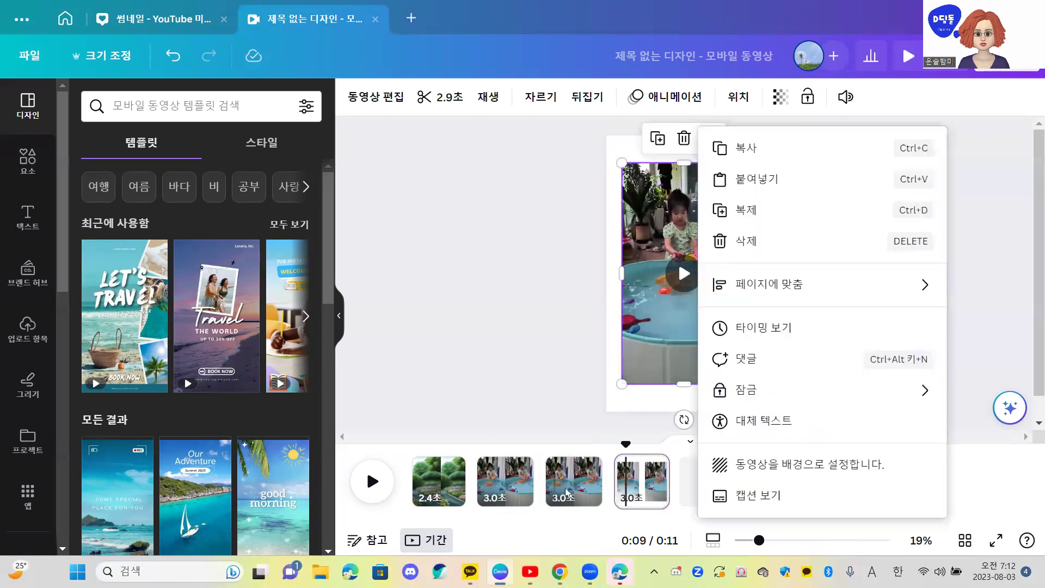
click(800, 465)
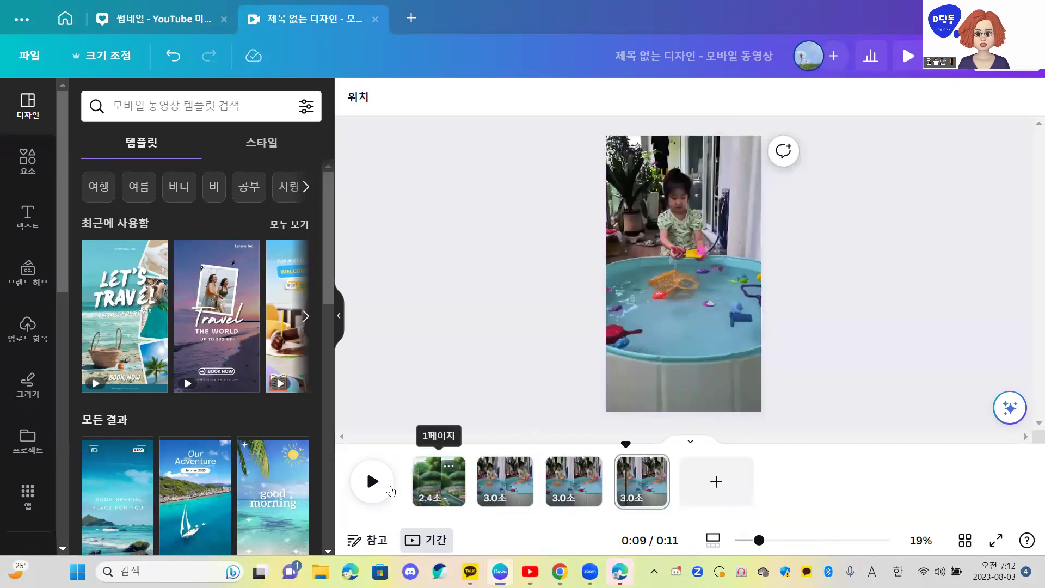
Step: Play the video from the garden page to review all four full-page scenes, and replay it from the start
click(412, 478)
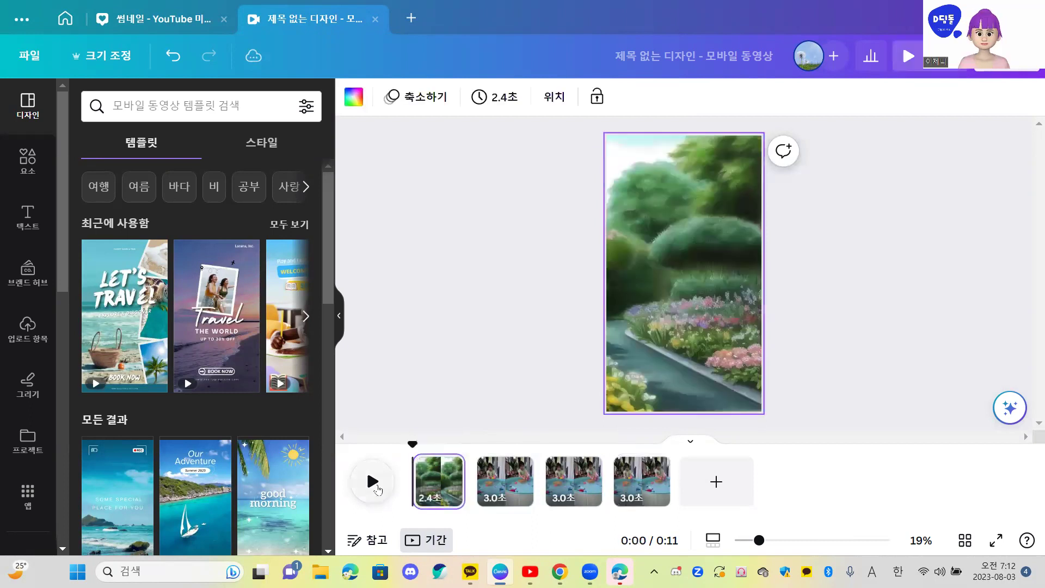
click(373, 481)
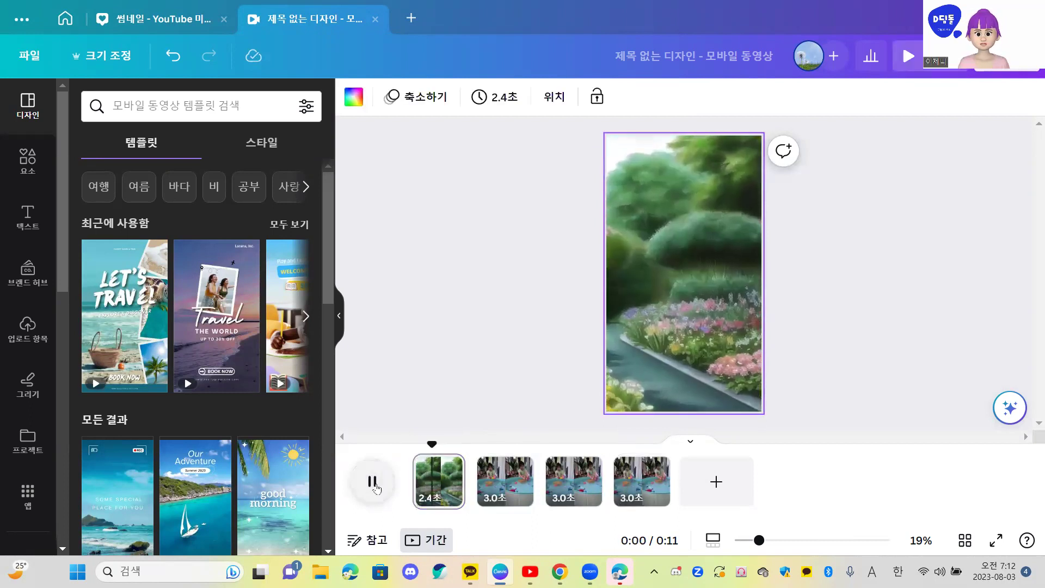
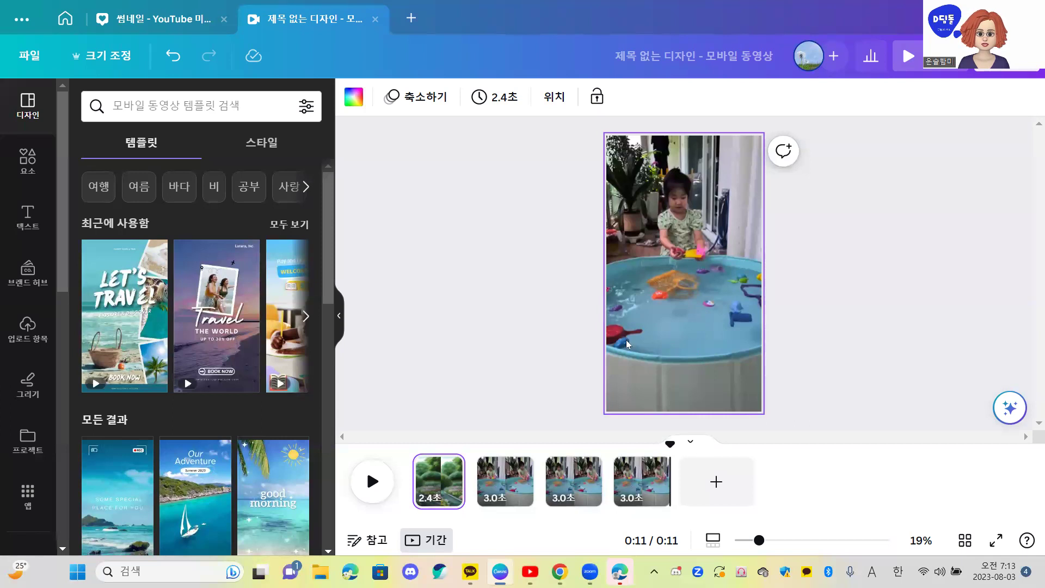
click(489, 485)
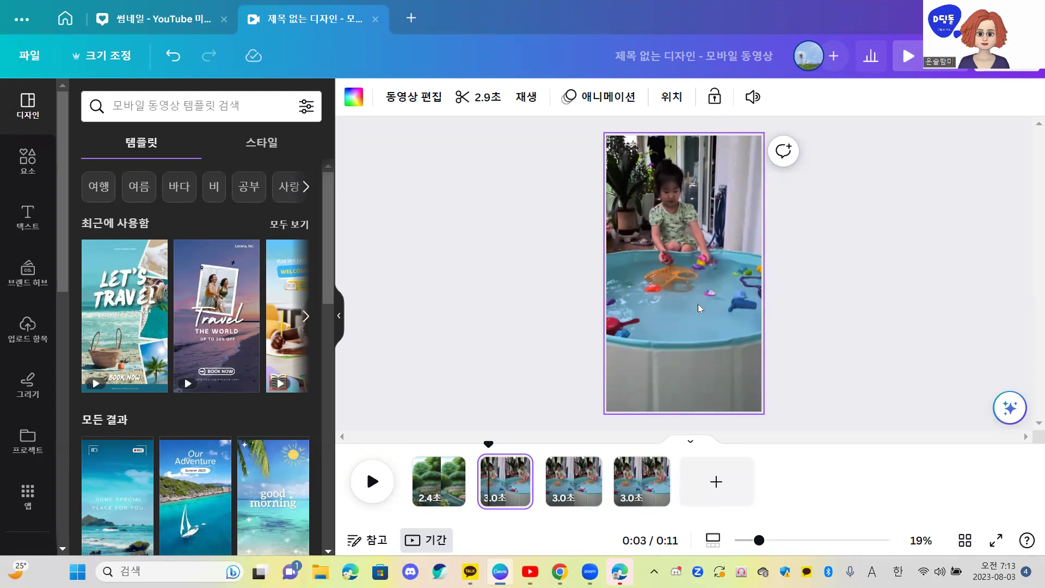
click(438, 479)
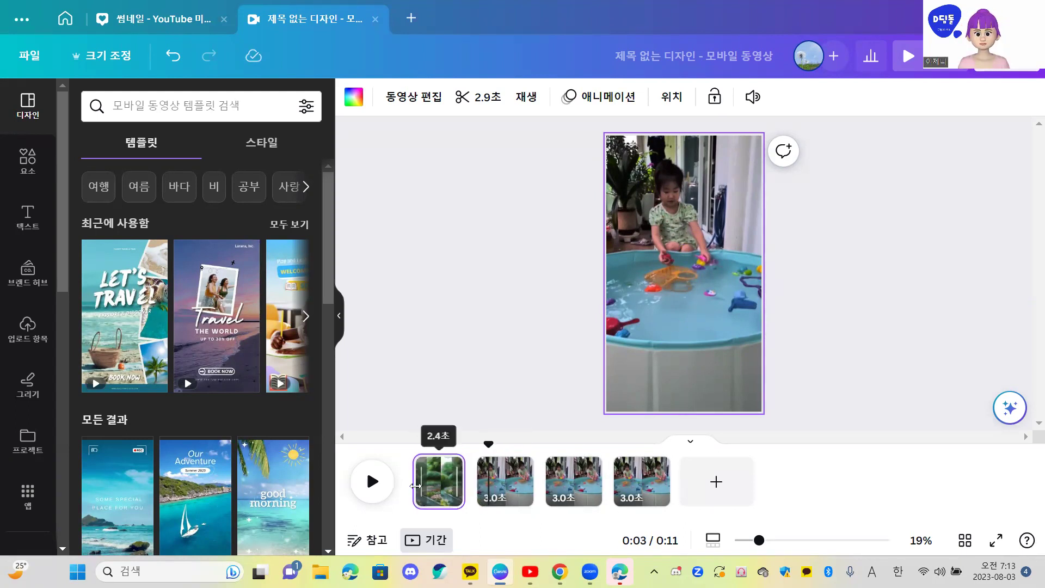
click(381, 486)
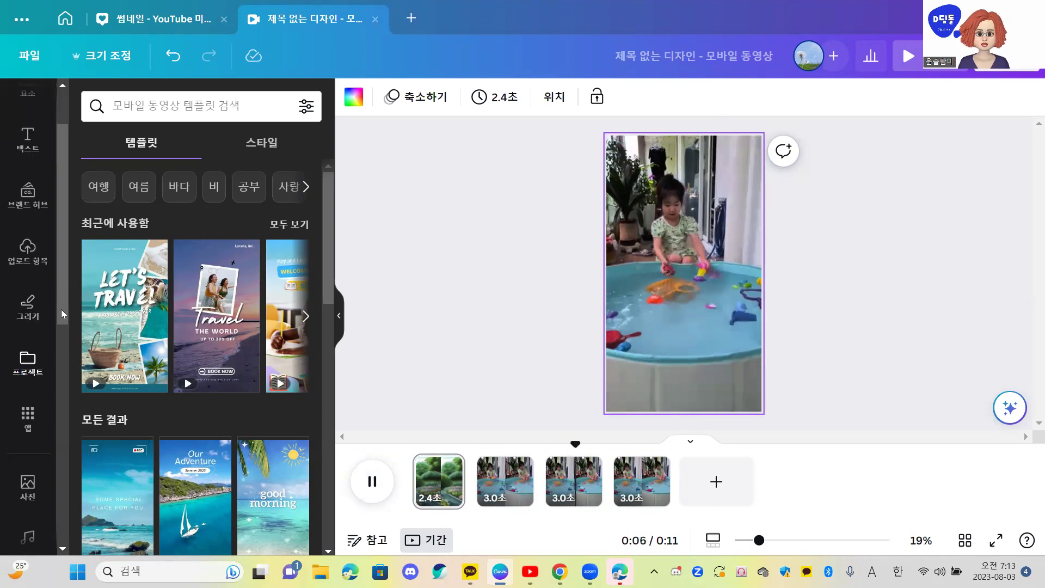
Step: Open the audio library and preview the recently used track Fairy Lights
click(61, 309)
scroll(60, 381, down, 3)
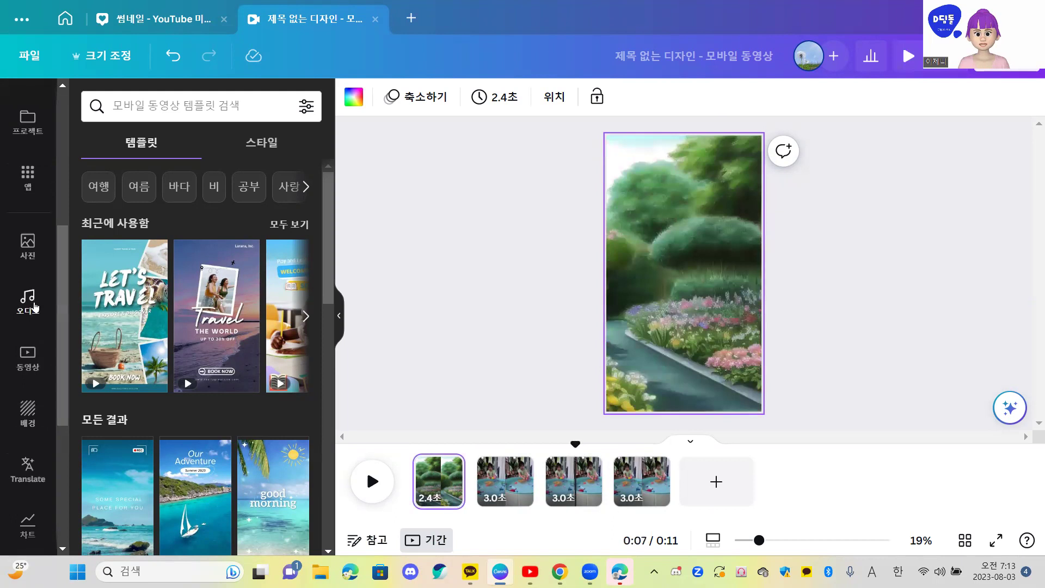
click(28, 300)
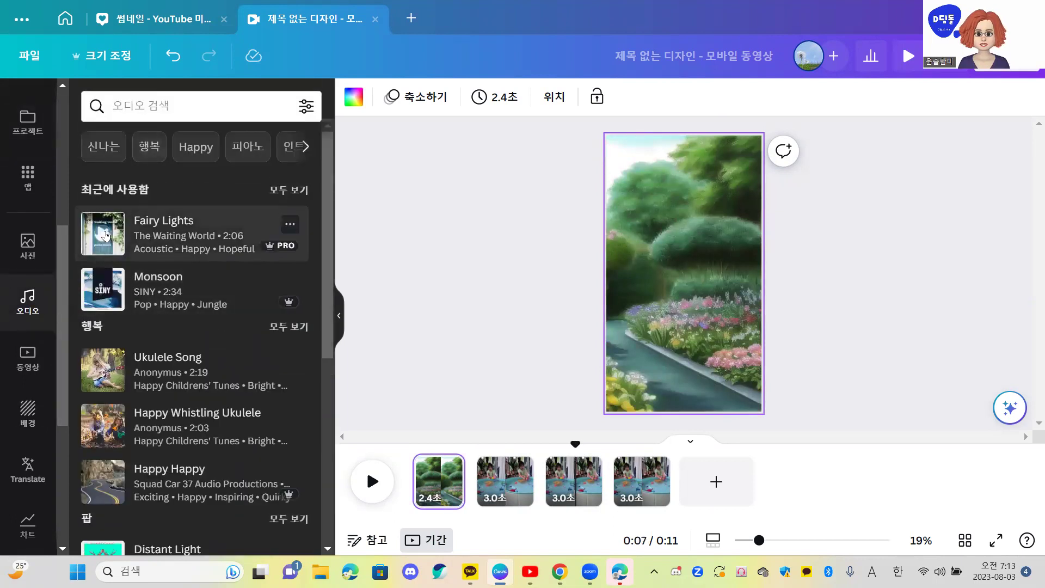
click(105, 234)
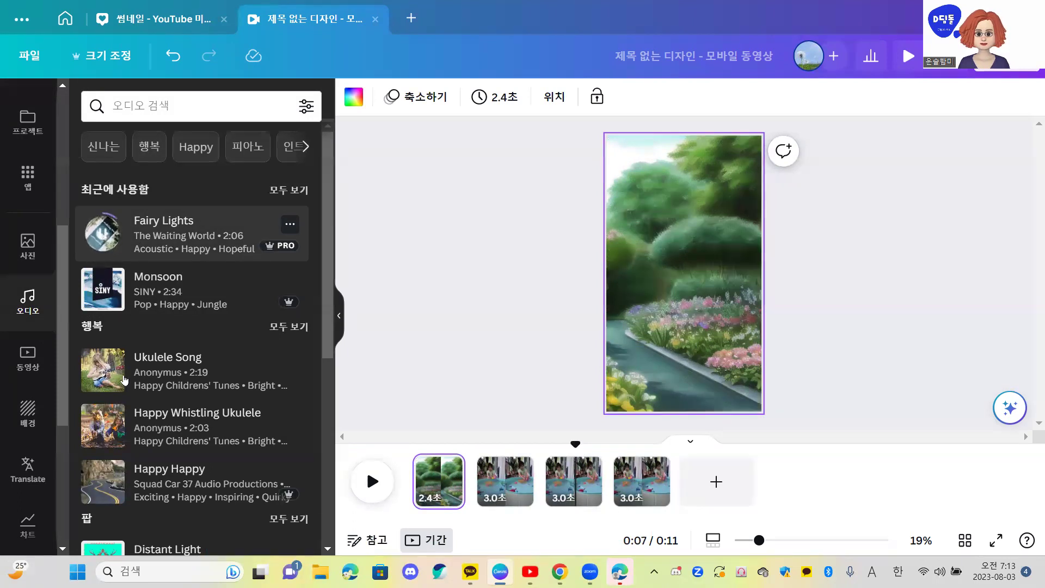
Step: Try the Monsoon track on the timeline and delete it from the video
click(148, 299)
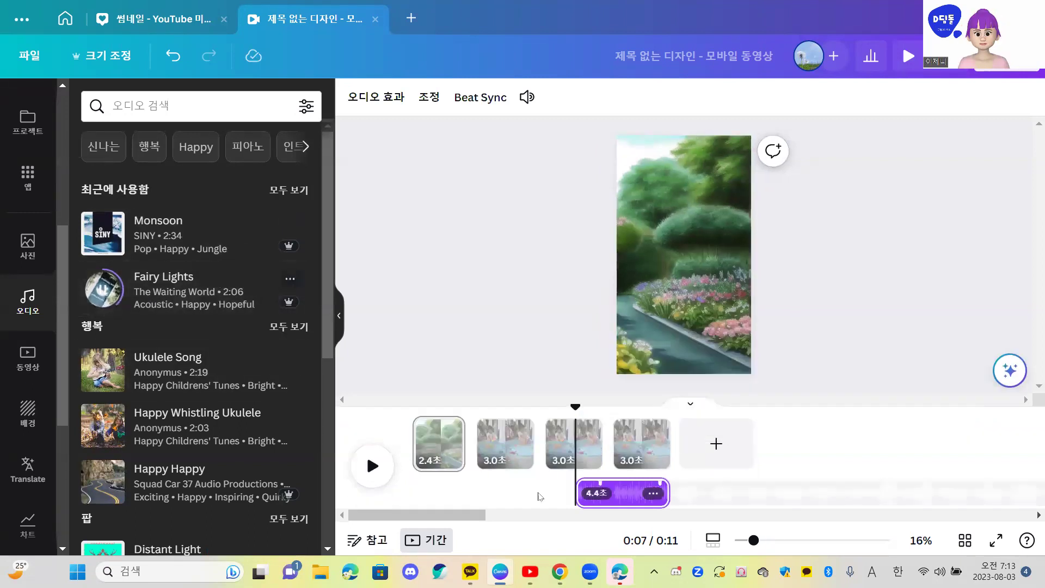
click(621, 497)
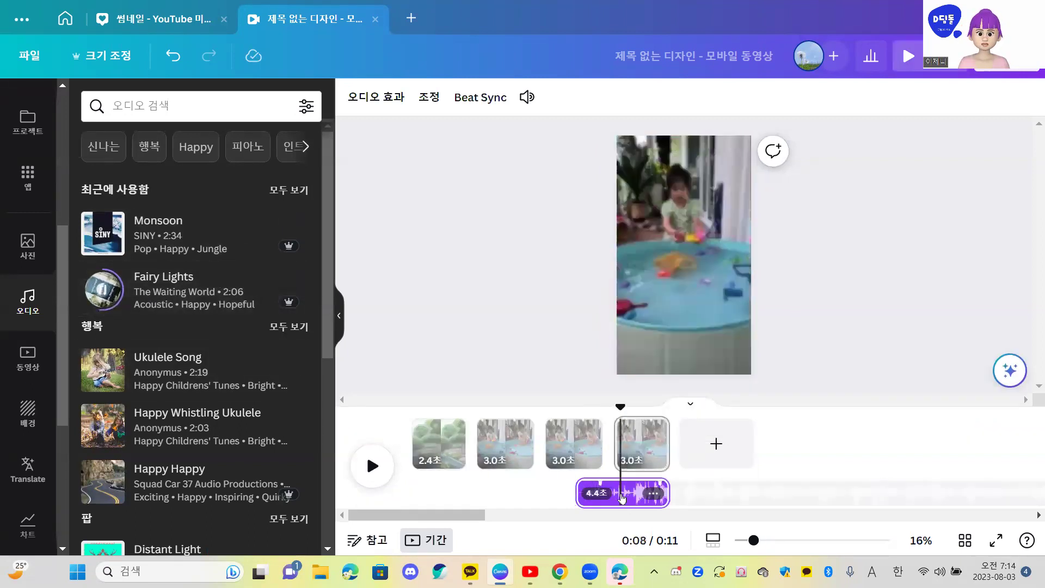
right_click(621, 497)
click(702, 469)
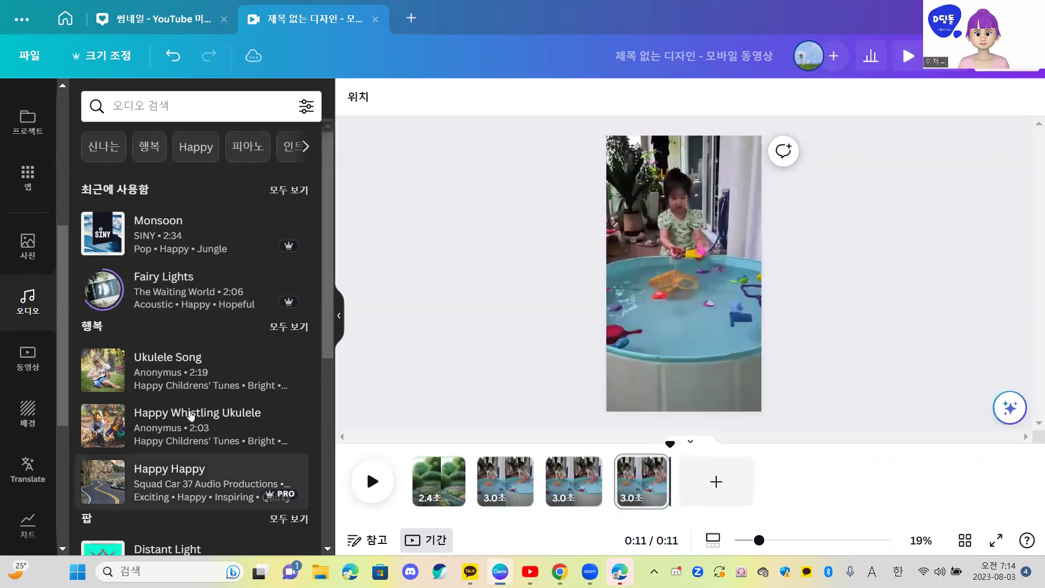
Step: Preview Fairy Lights again, list all recently used audio, and listen to Dew Over Meguro and Under the Canopy
click(109, 292)
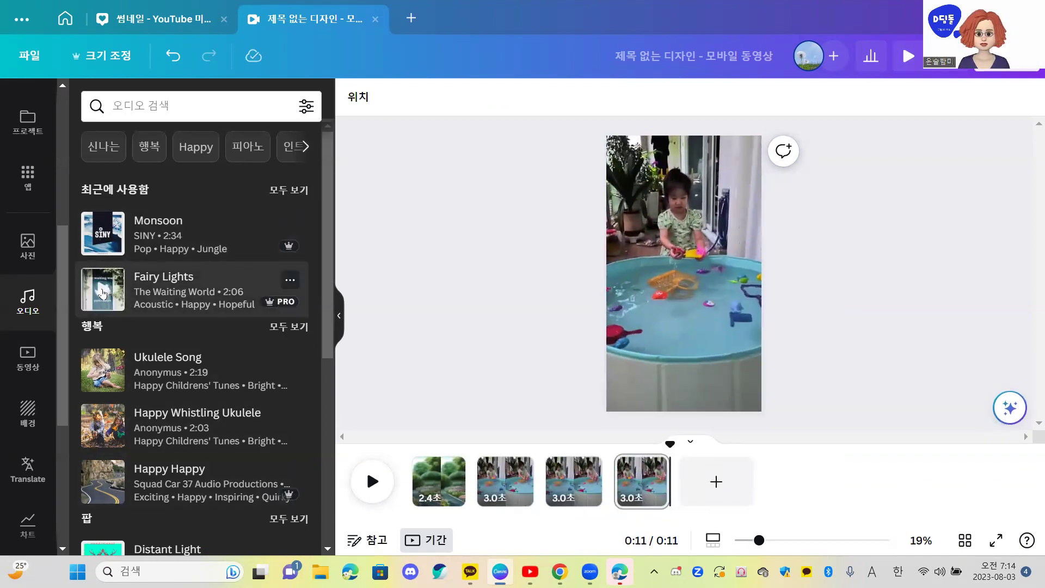
click(101, 287)
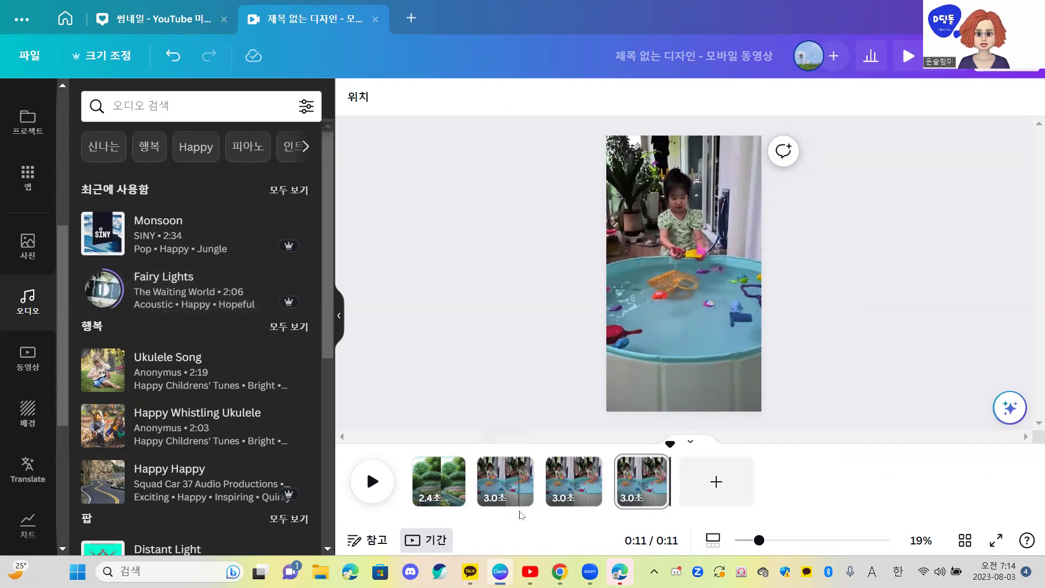
mouse_move(99, 246)
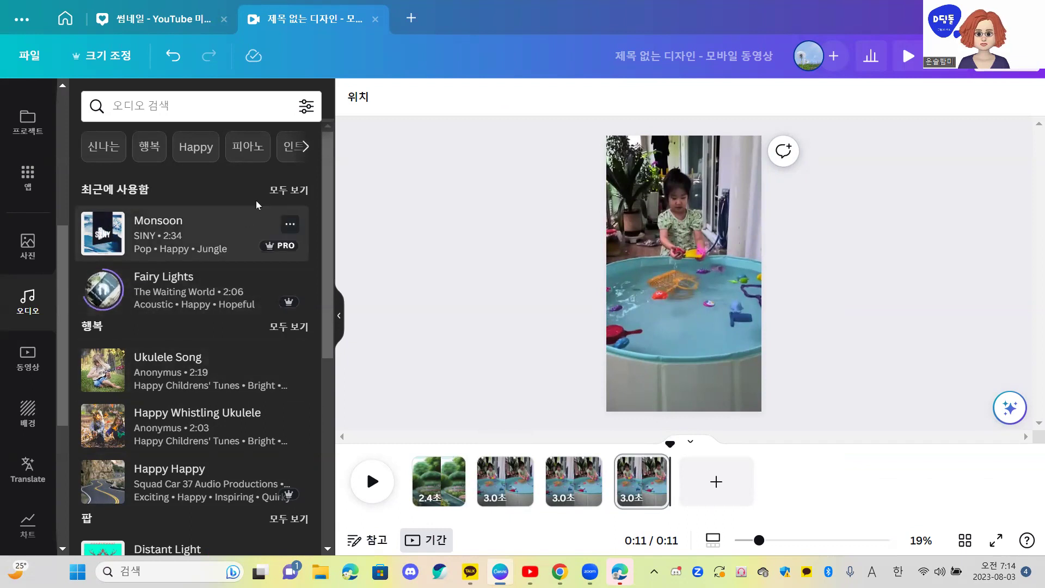
click(288, 190)
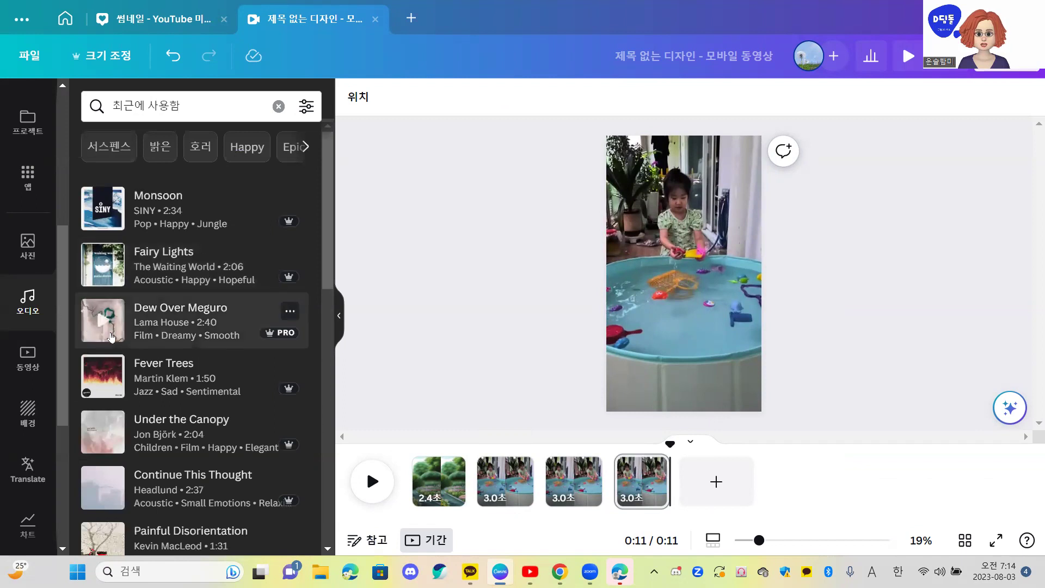
click(108, 323)
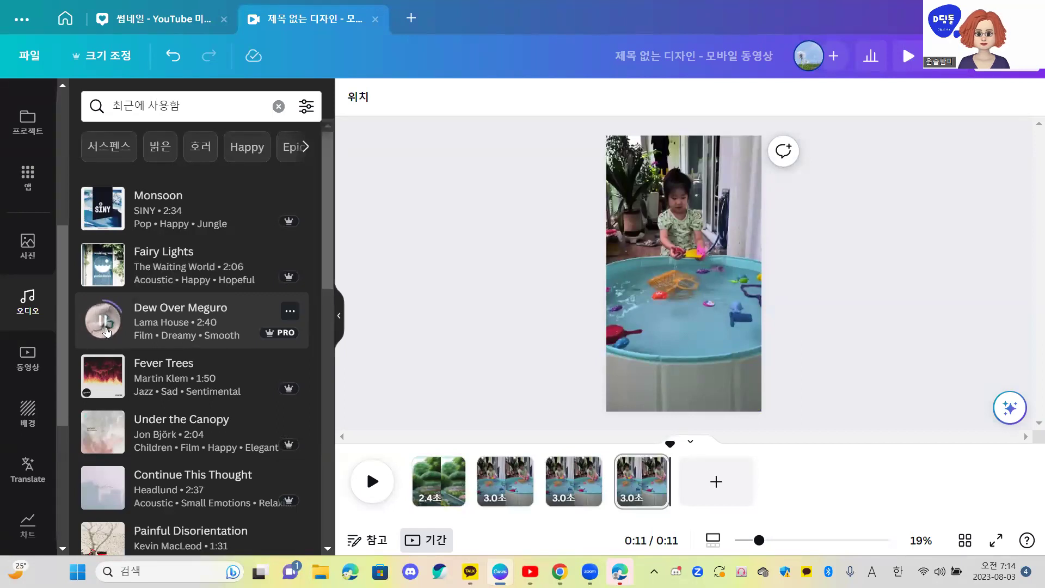
click(101, 433)
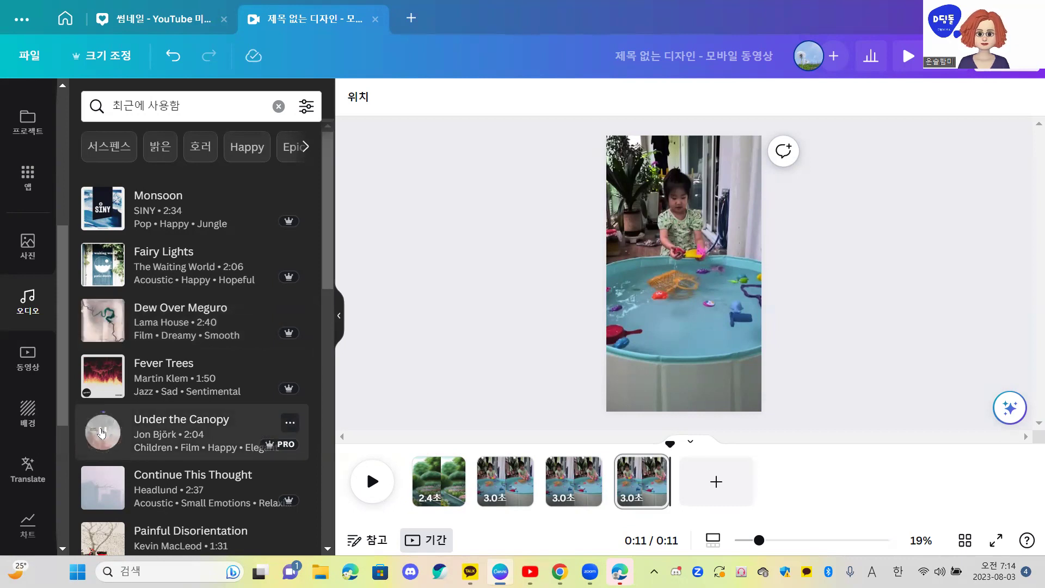
Step: Select the garden page at the start of the video and preview the Beach Disco track
scroll(101, 435, down, 3)
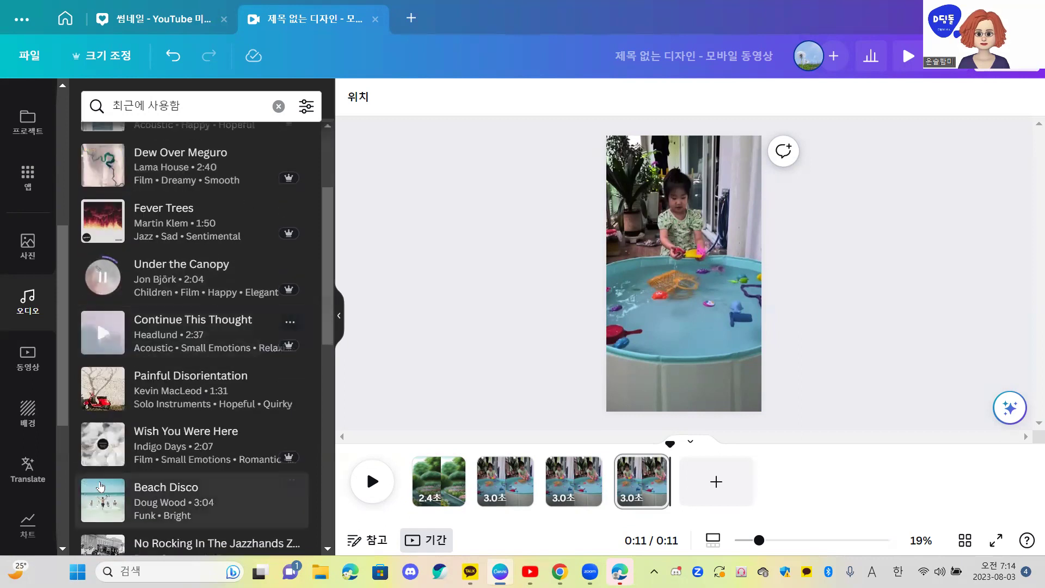
drag(101, 485, 501, 330)
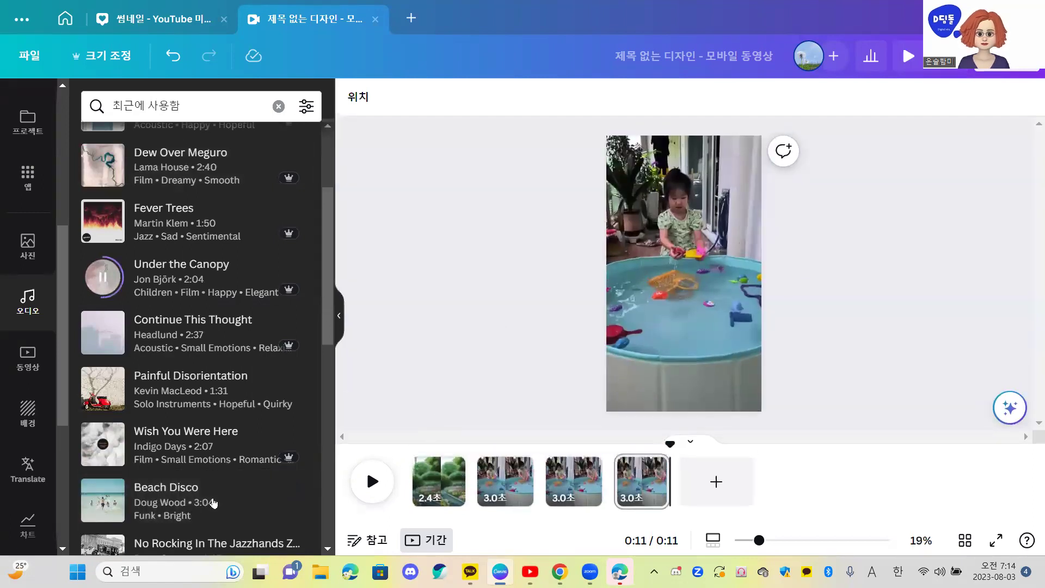
click(416, 472)
click(109, 508)
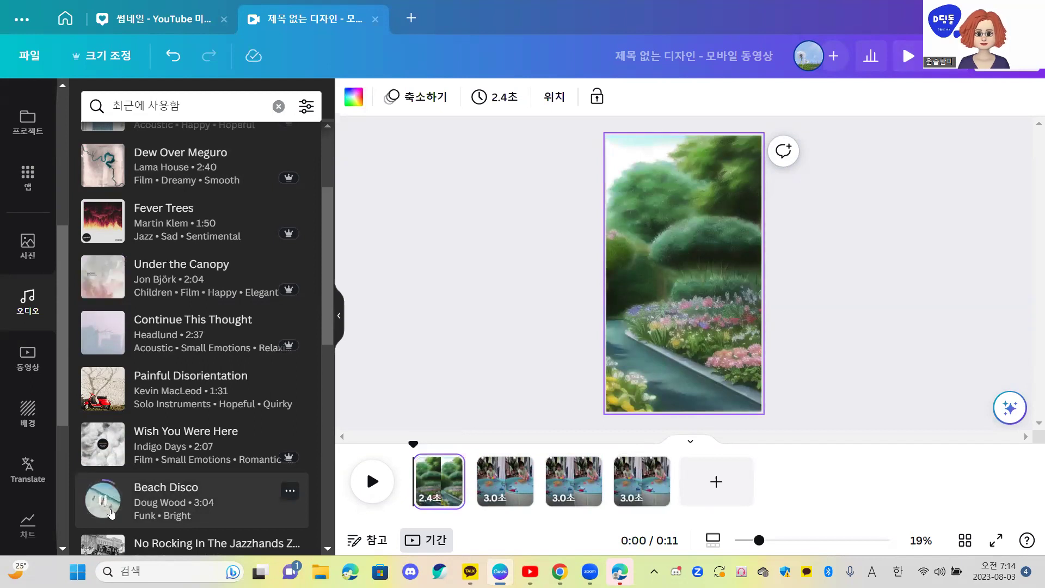
Step: Listen to previews of Great Lakes and Safety Net among the recently used audio
scroll(110, 513, down, 4)
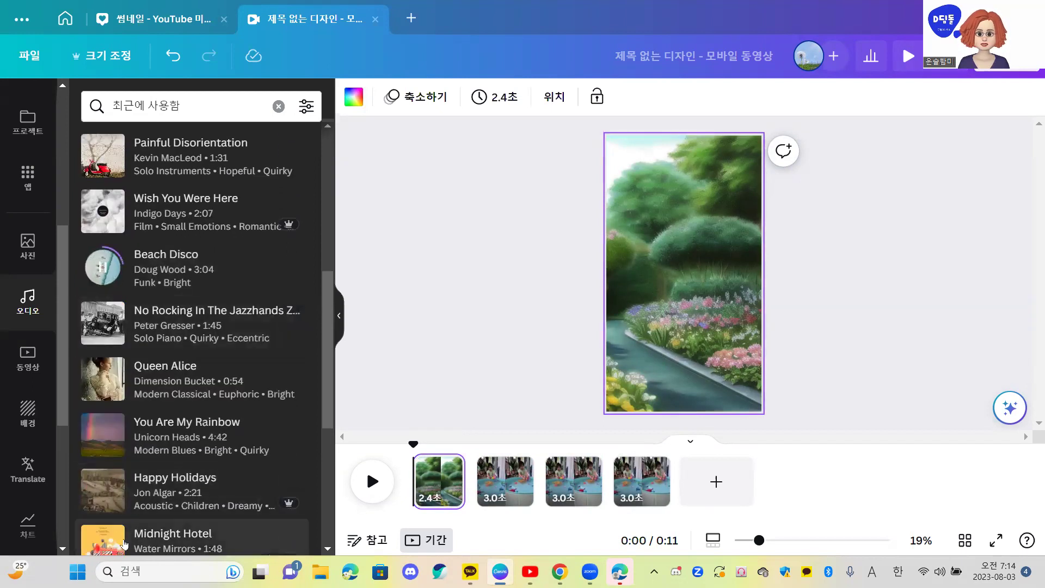
scroll(124, 544, down, 4)
scroll(148, 479, down, 2)
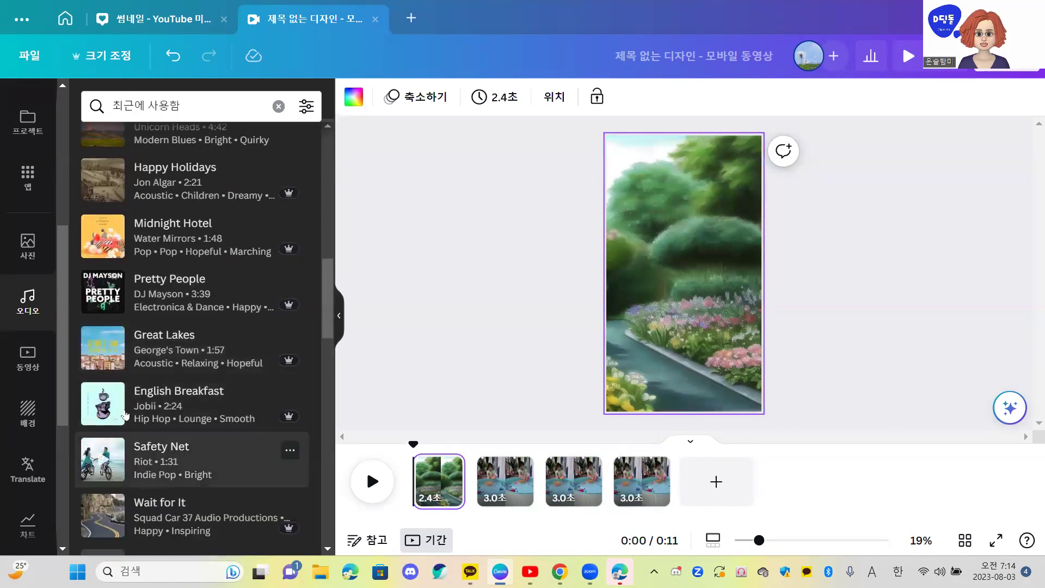
click(107, 353)
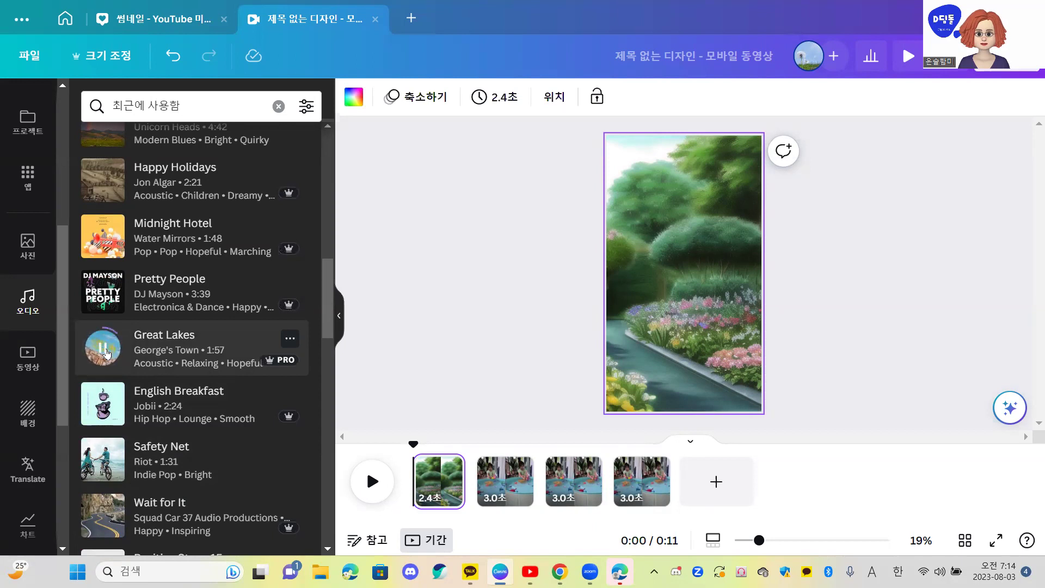
click(101, 460)
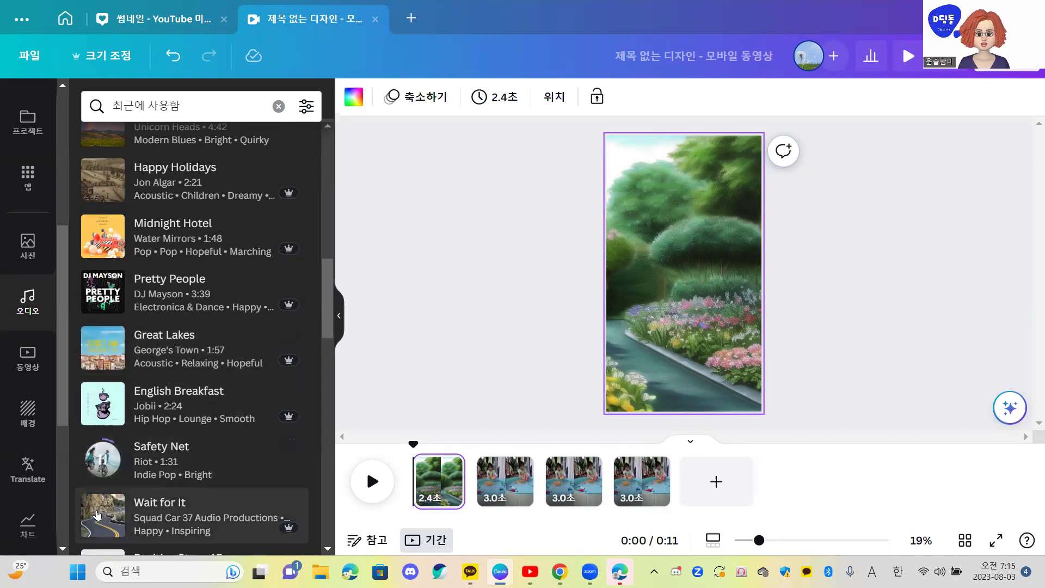
Step: Listen to previews of Sweet Landscape and Small Flakes among the recently used audio
scroll(101, 468, down, 7)
click(106, 419)
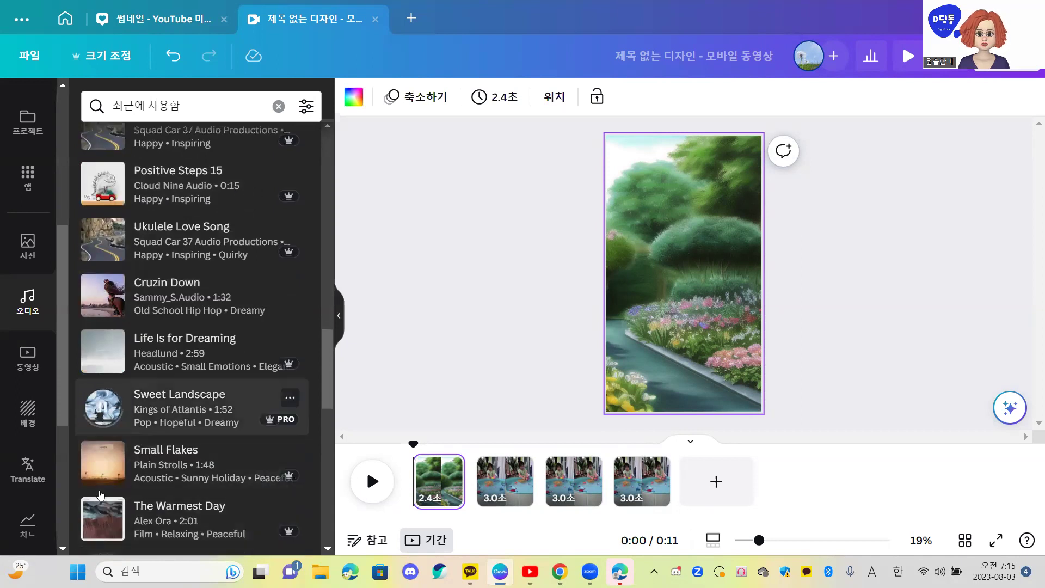
click(101, 463)
scroll(95, 512, down, 4)
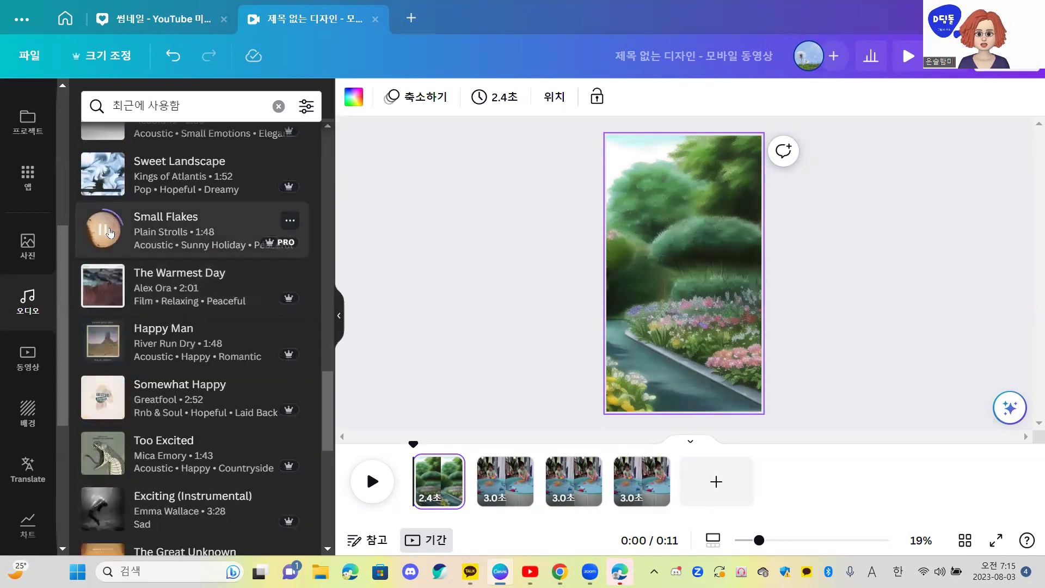
Step: Listen to previews of Featherweight and Sunshine Today among the recently used audio
scroll(103, 493, down, 3)
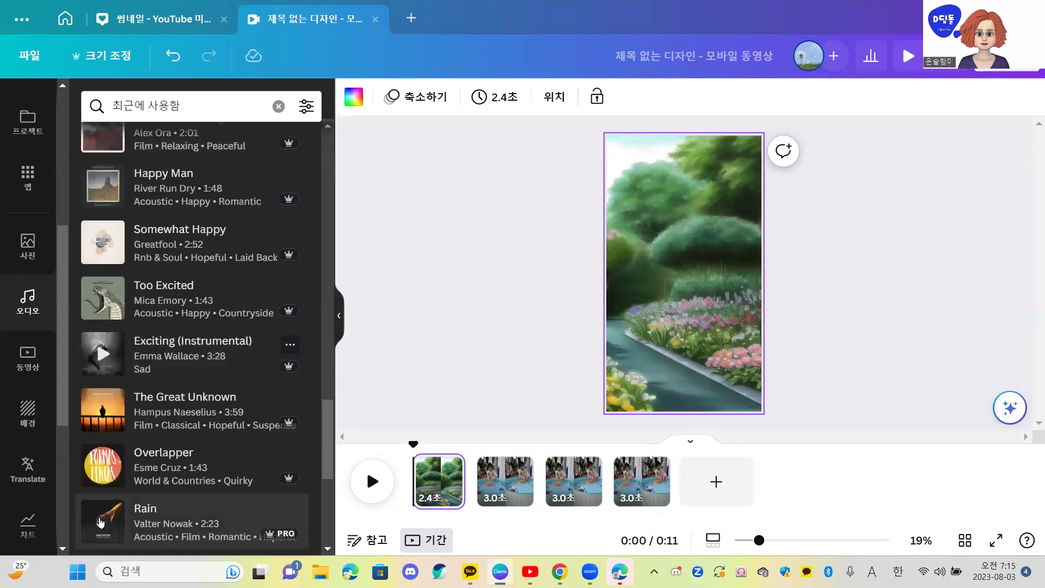
scroll(102, 487, down, 4)
click(103, 460)
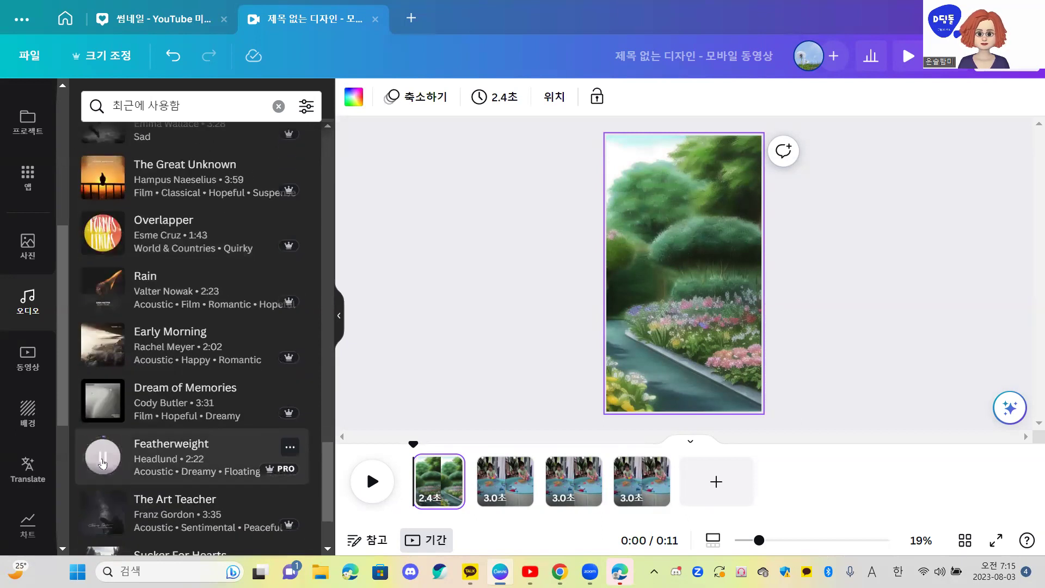
scroll(103, 462, down, 8)
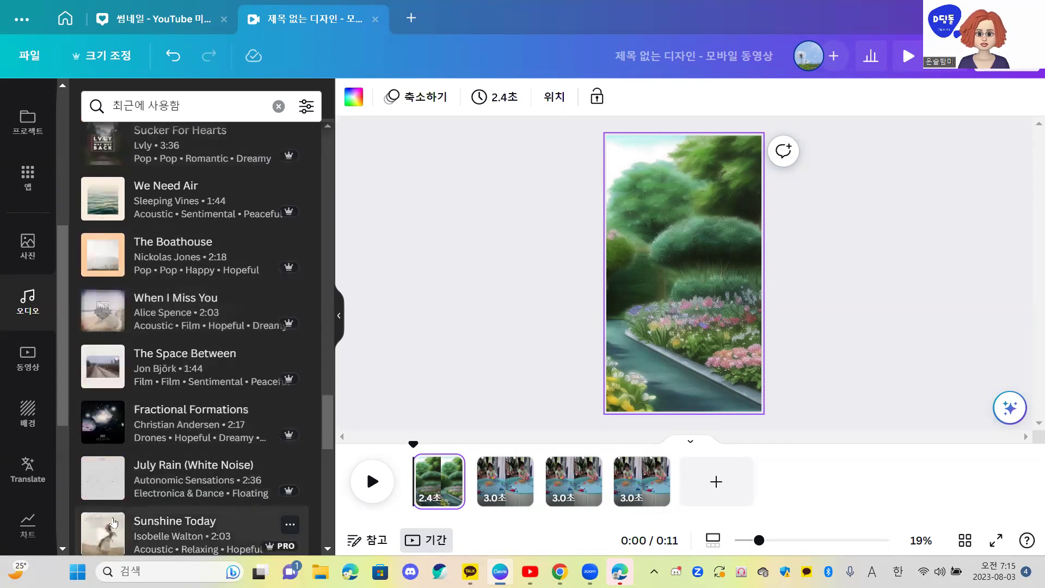
click(110, 532)
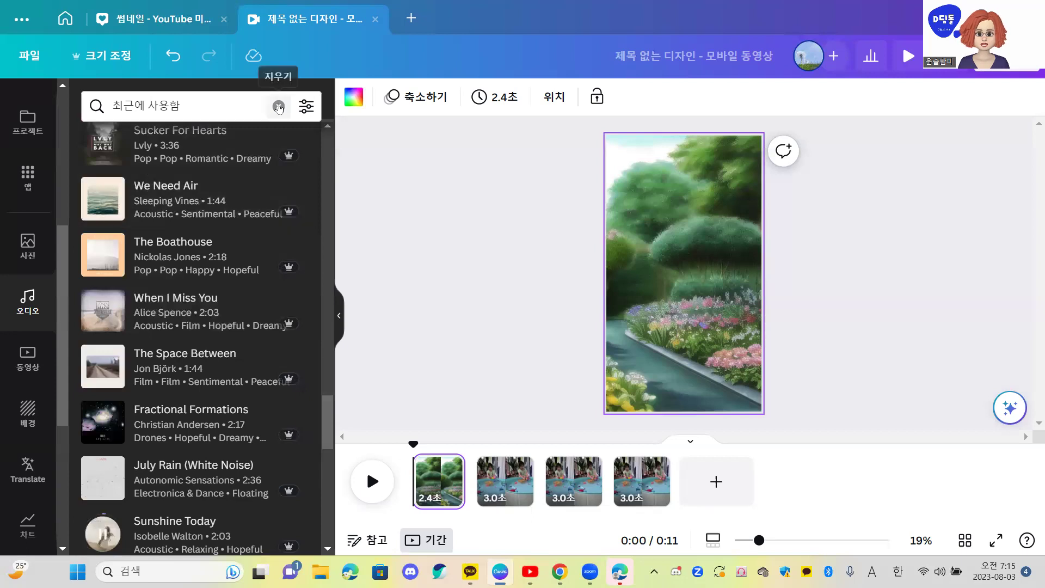
Step: Search the audio library for "행복한"
click(193, 106)
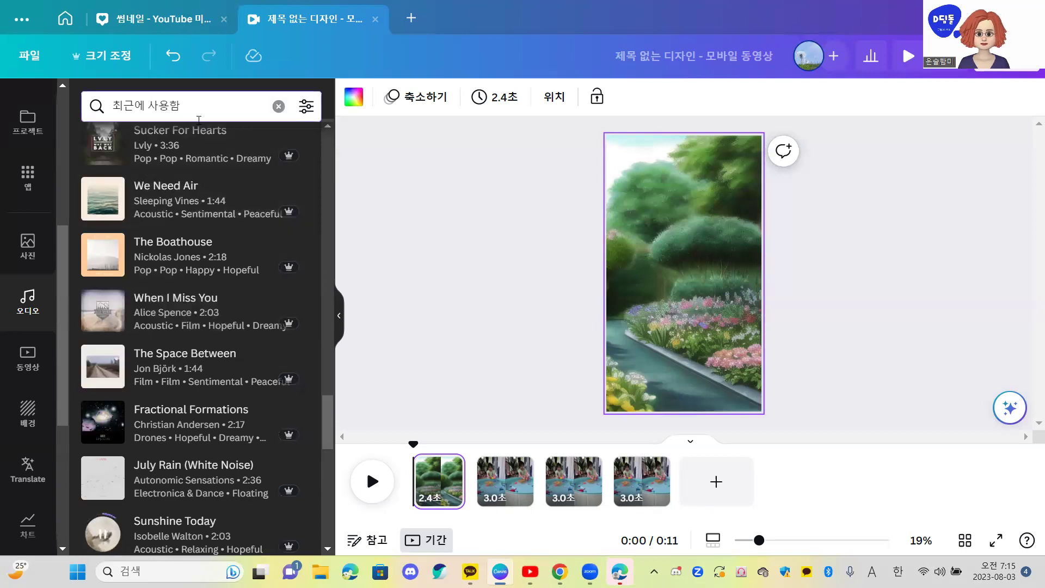
key(BackSpace)
key(BackSpace)
key(BackSpace)
key(BackSpace)
key(BackSpace)
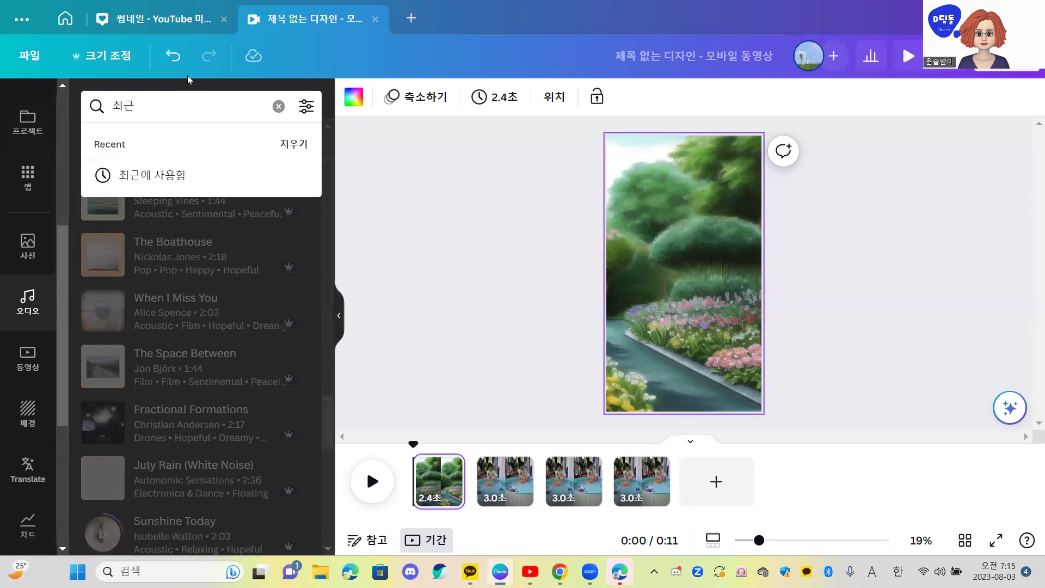
key(BackSpace)
key(BackSpace)
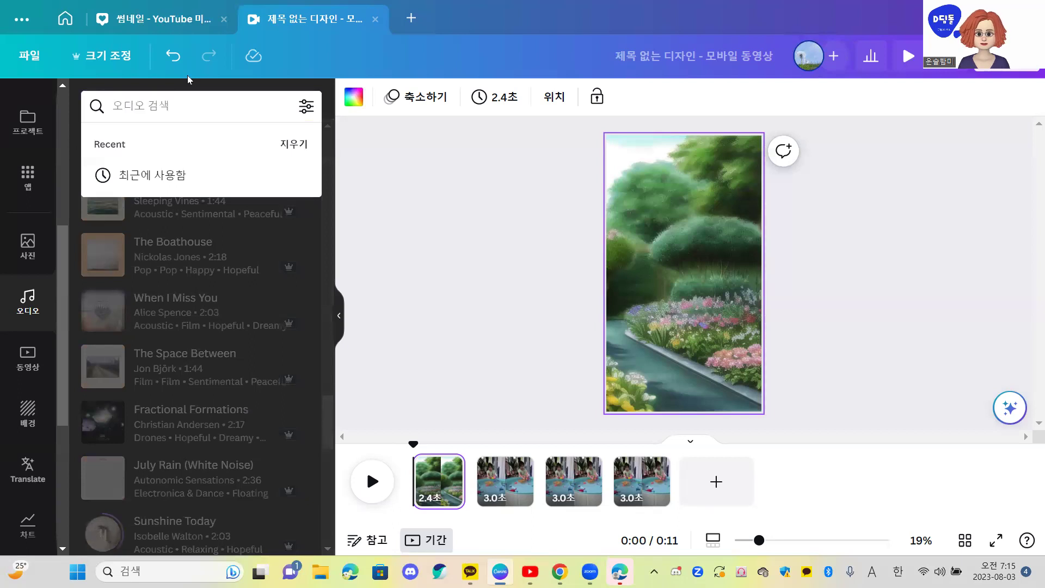
text(행복)
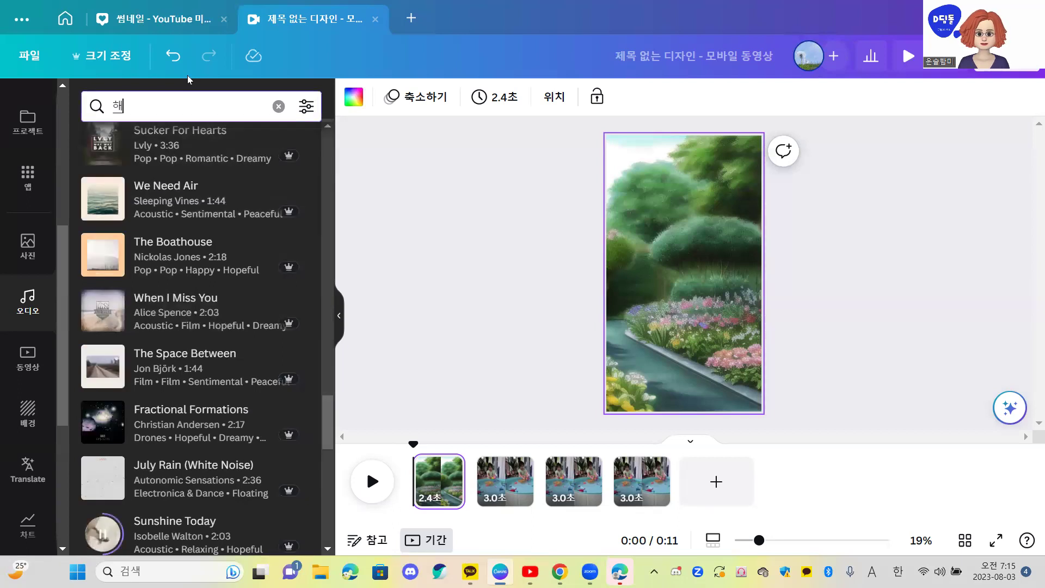
text(한)
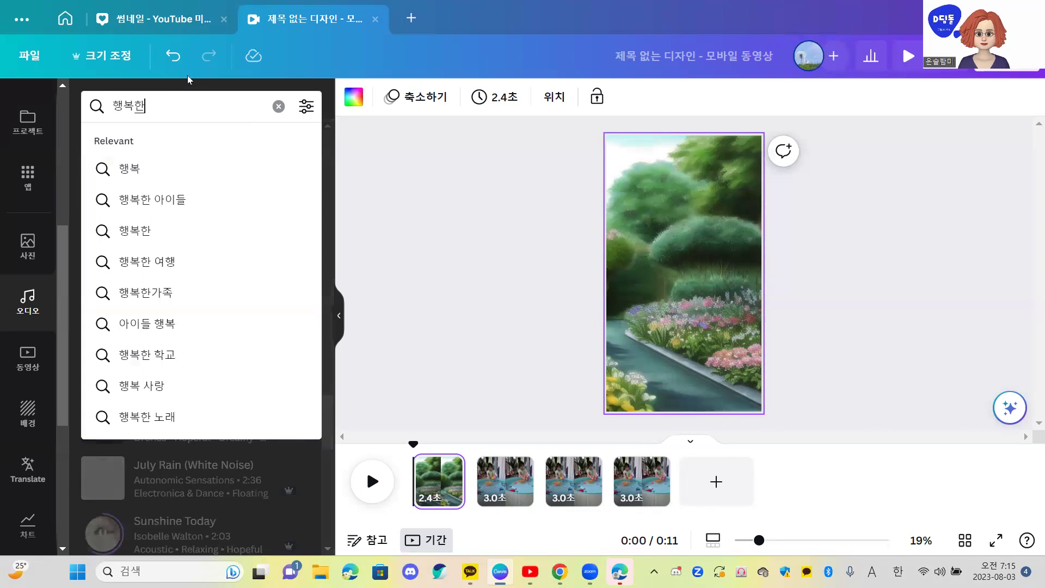
key(Return)
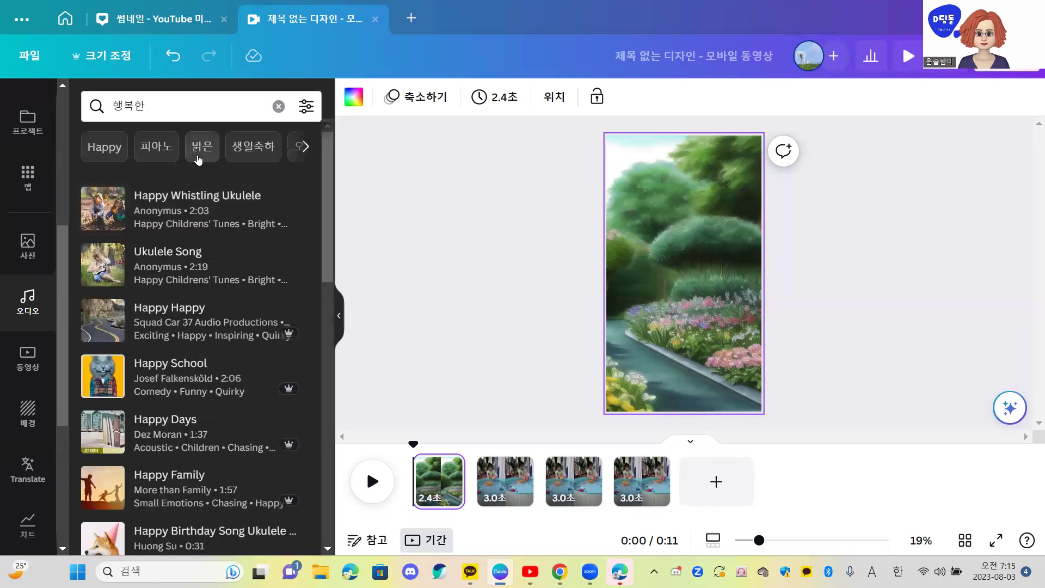
Step: Preview Happy Whistling Ukulele and Happy Days, and add Happy Days to the video from its start
click(103, 209)
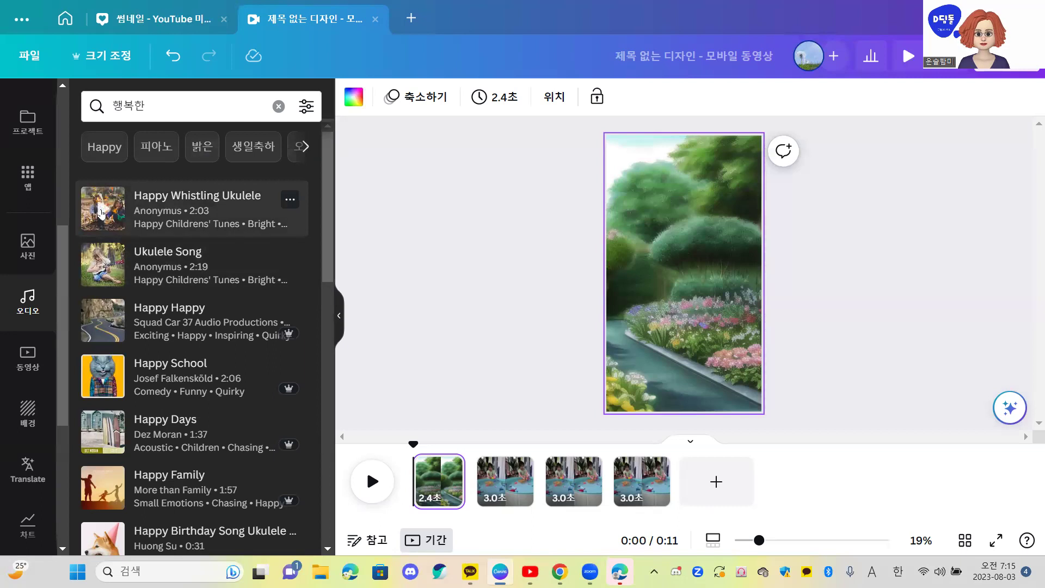
click(105, 439)
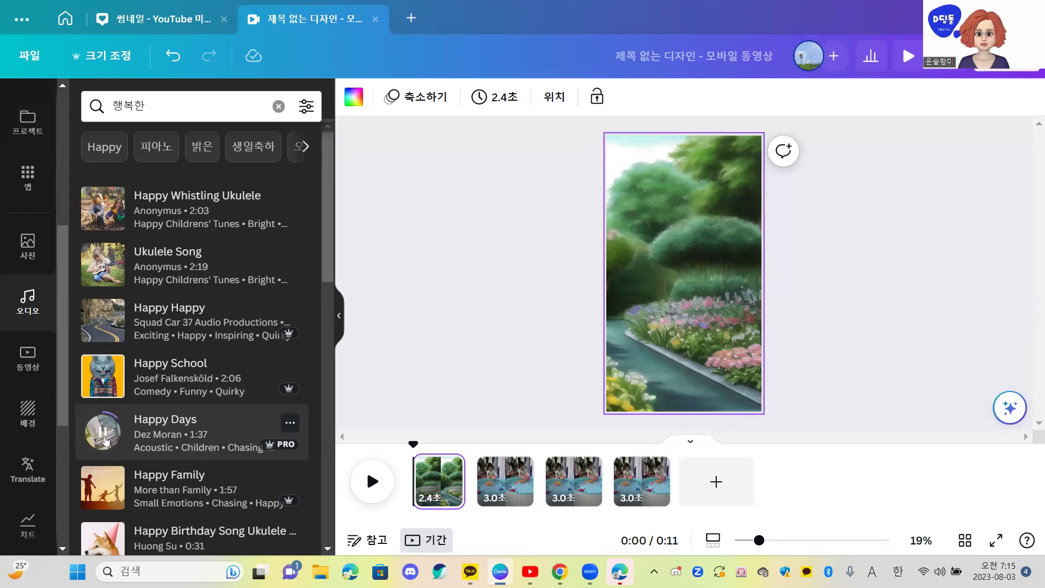
click(159, 439)
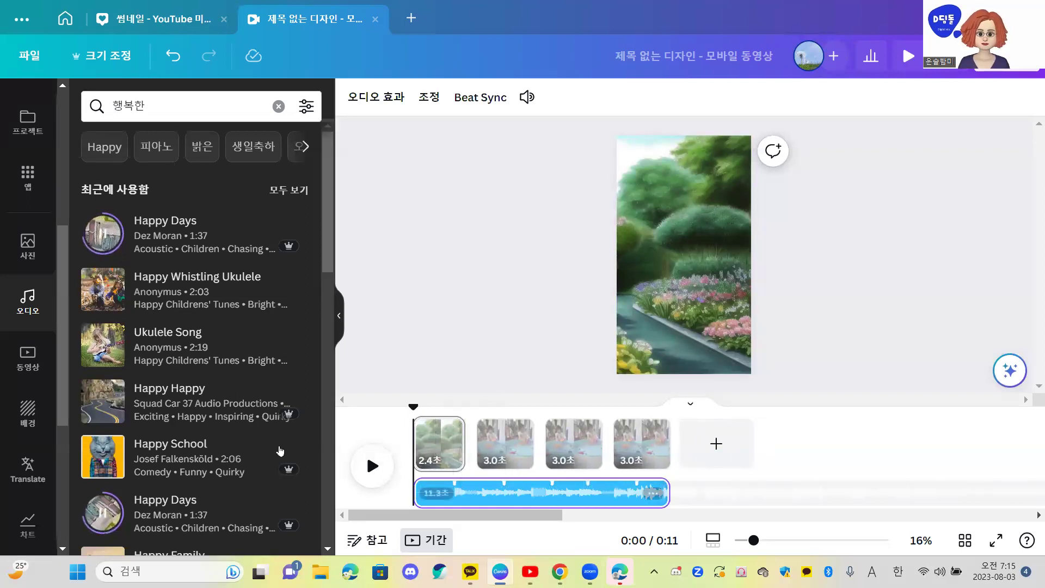
Step: Delete the Happy Days track from the timeline
right_click(477, 493)
click(575, 468)
click(571, 443)
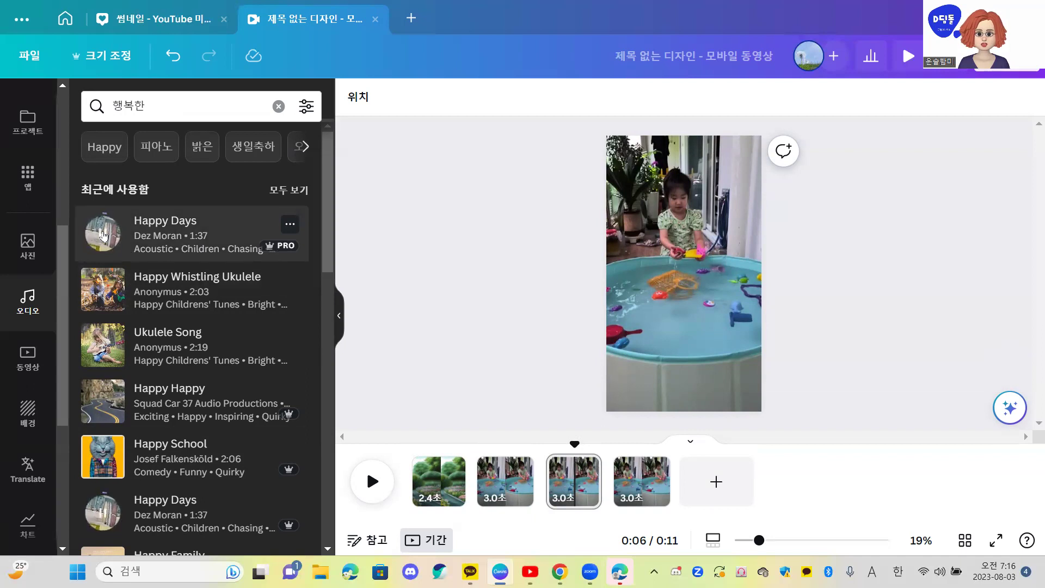
Step: Add Happy Days to the timeline from the third page and lower the track's volume to 26
click(180, 236)
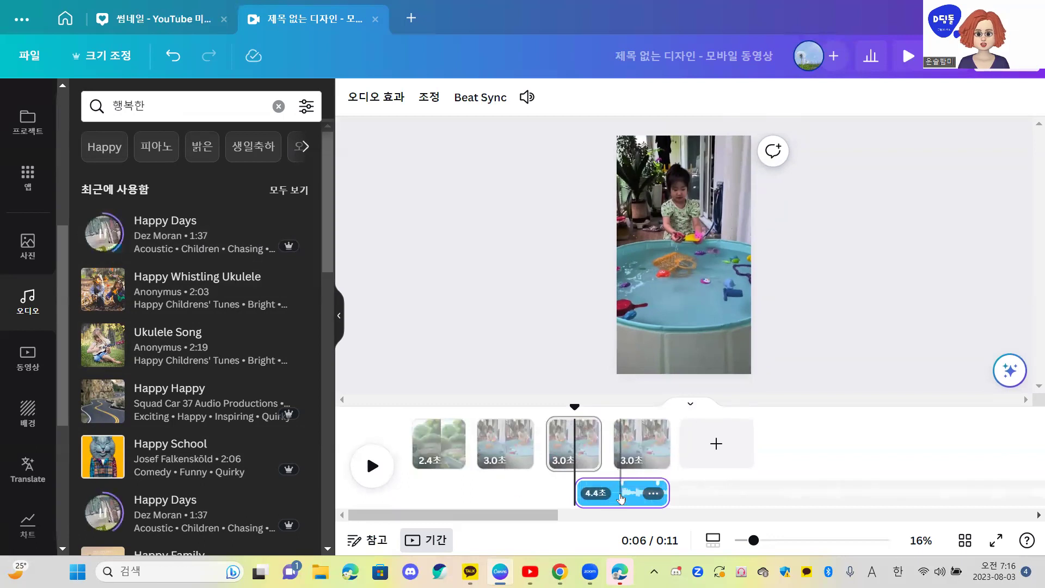
right_click(621, 499)
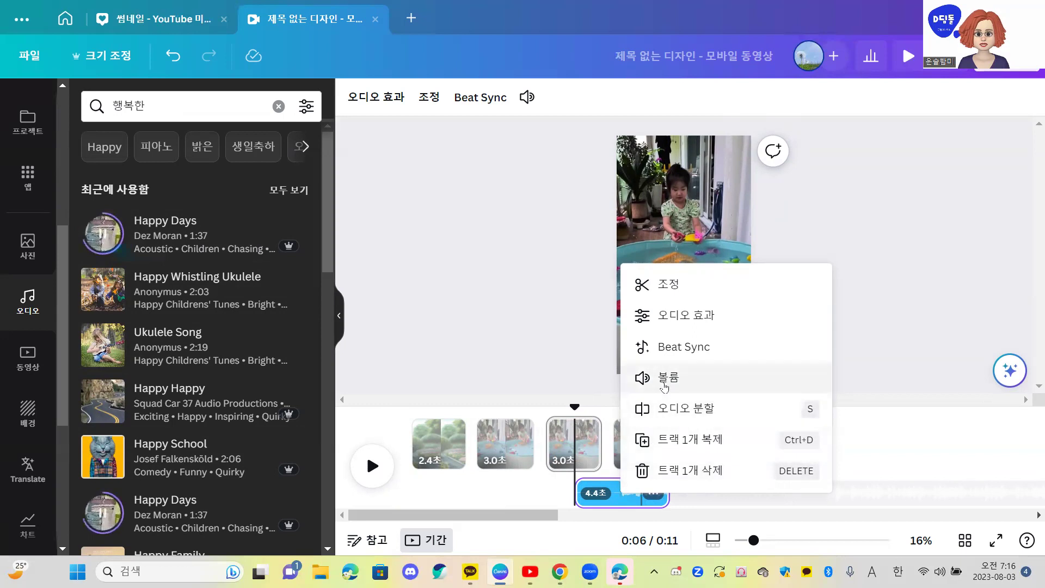
click(664, 381)
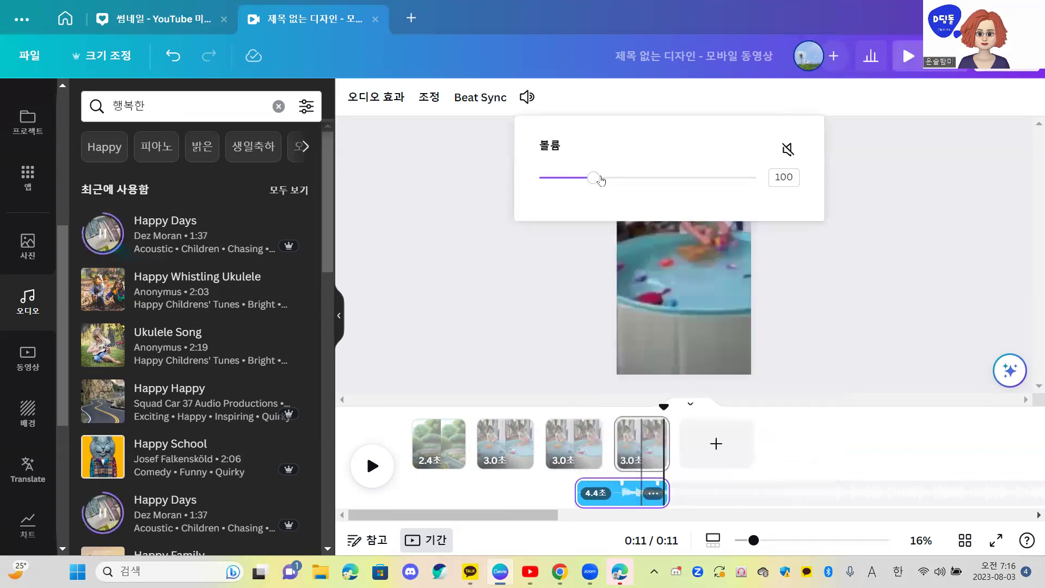
drag(599, 180, 553, 180)
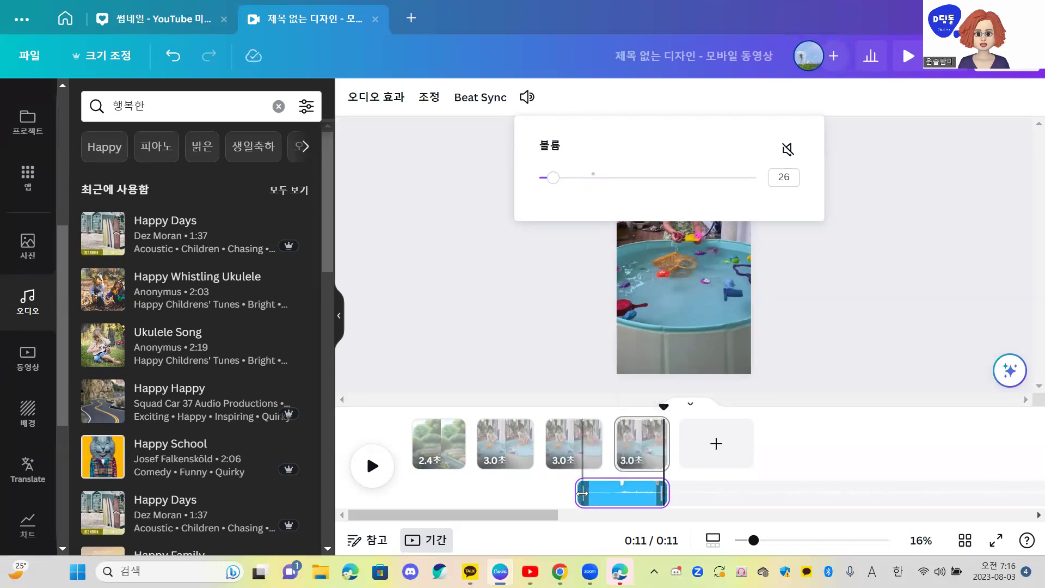
Step: Extend the Happy Days track back to the start of the video so it lasts 11.4 seconds
click(582, 493)
drag(605, 498, 579, 498)
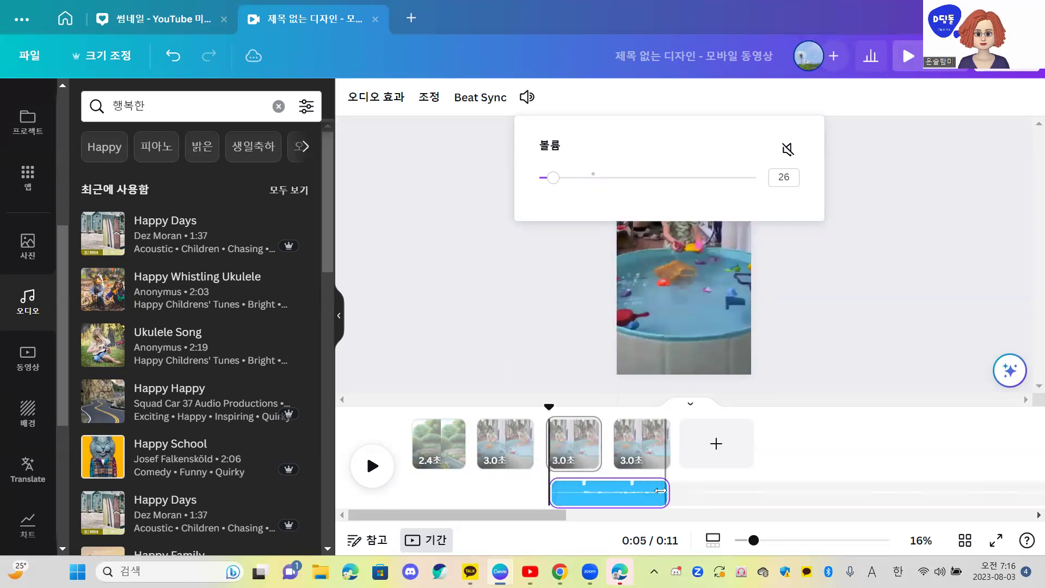
click(627, 493)
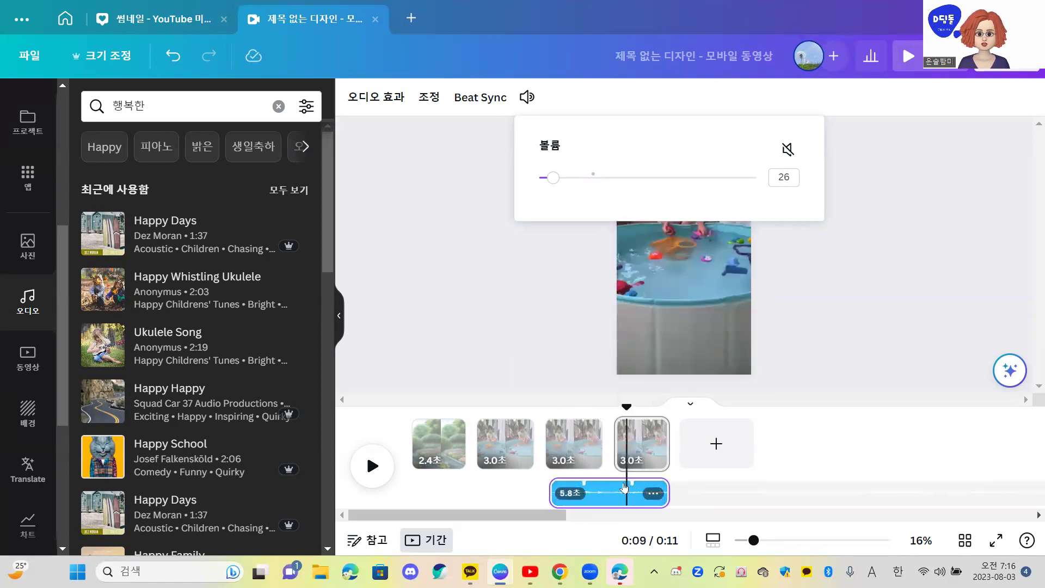
drag(551, 493, 419, 493)
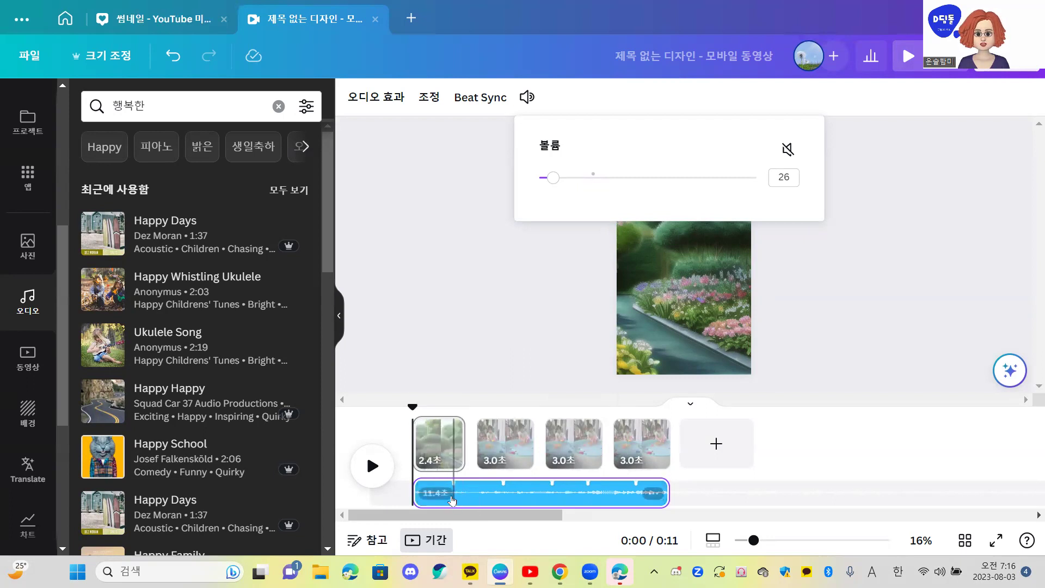
drag(445, 497, 512, 502)
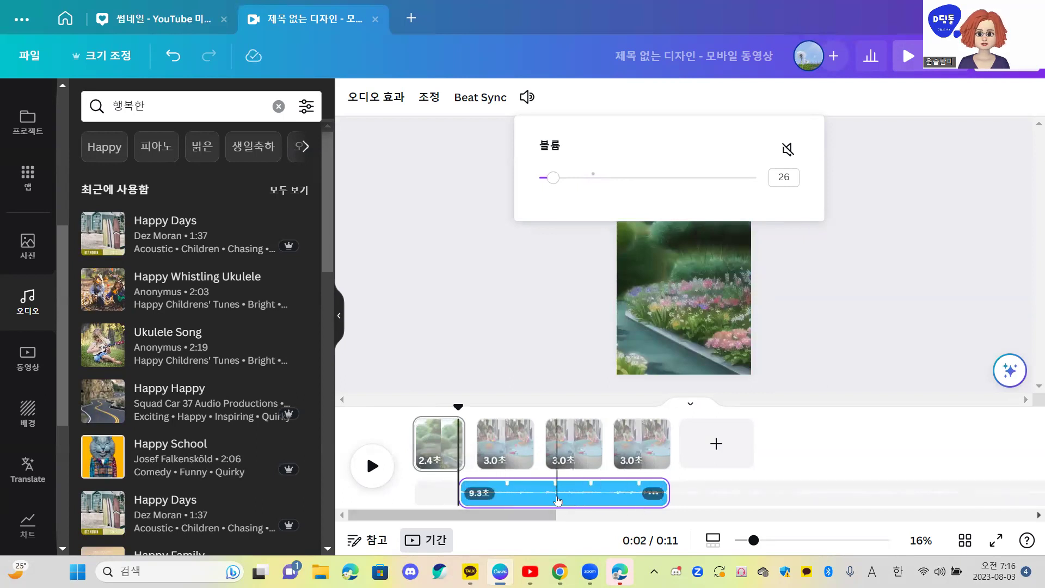
drag(556, 500, 489, 484)
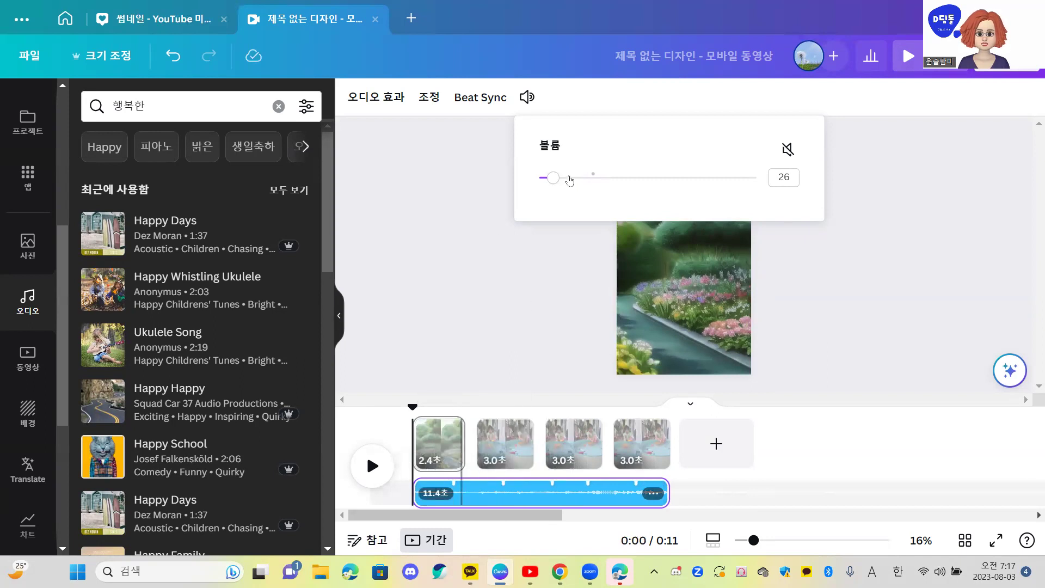
Step: Set the Happy Days track's volume to 100 and view its fade-in and fade-out audio effects
drag(562, 180, 593, 178)
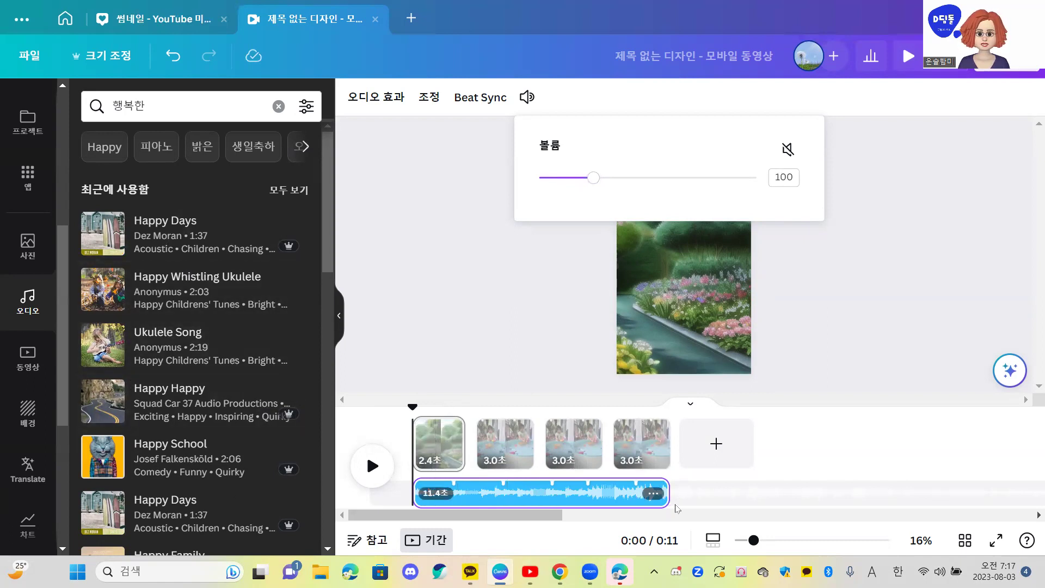
right_click(624, 493)
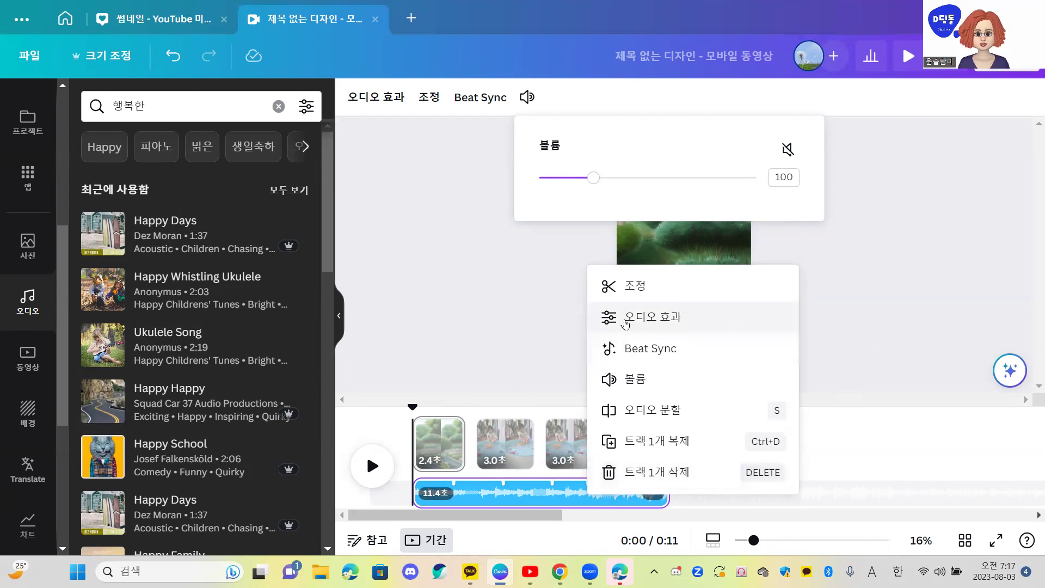
click(625, 317)
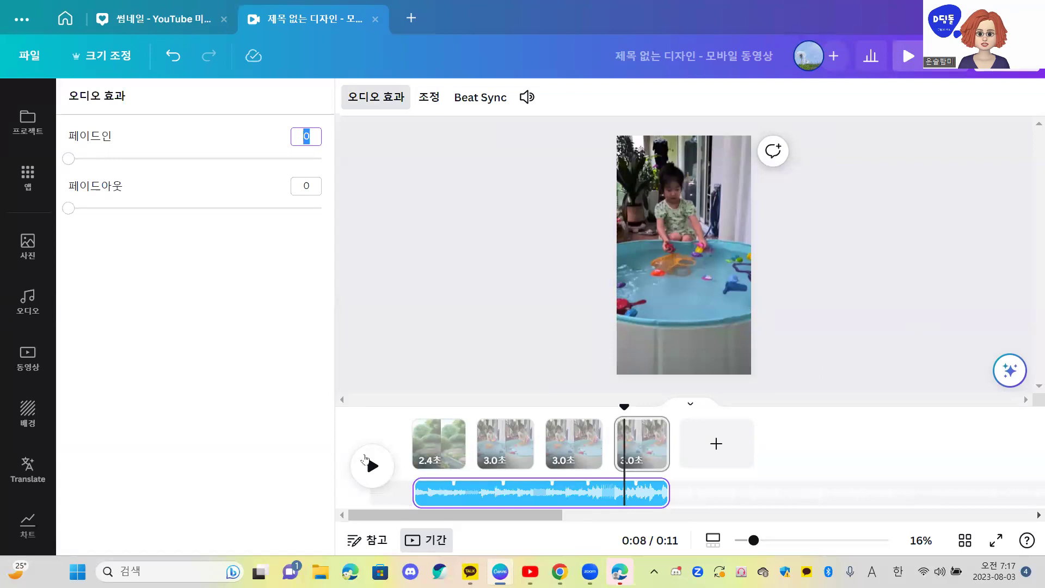
click(367, 461)
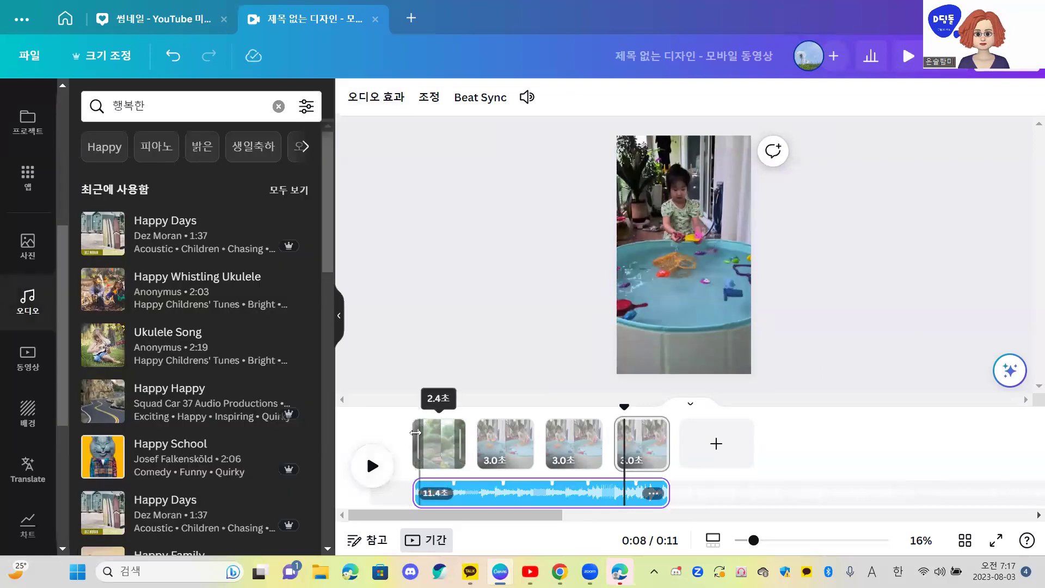
Step: Play the video from the first page to check how the pages and background music run together
click(418, 429)
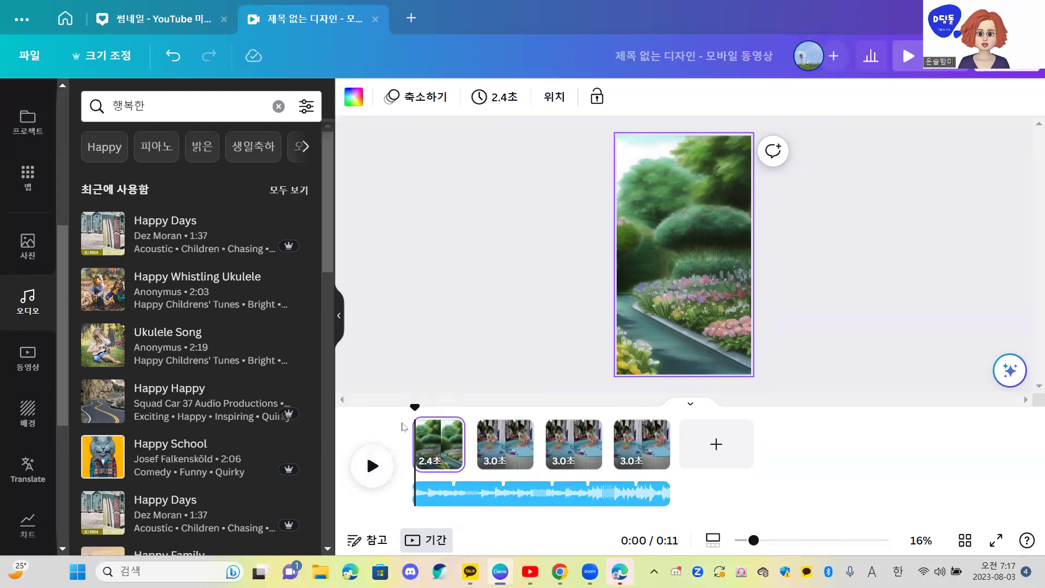
click(366, 467)
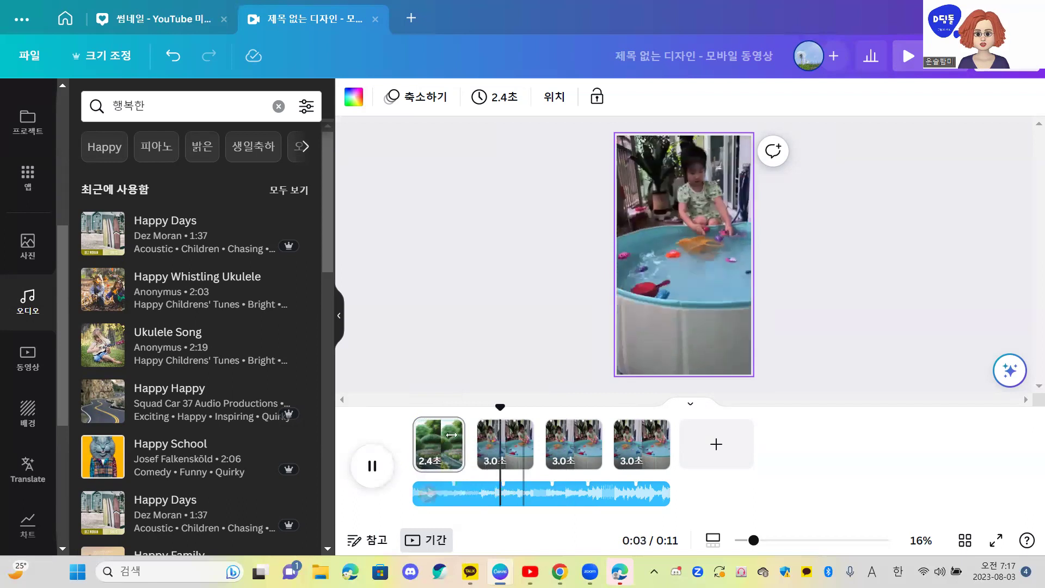
click(370, 464)
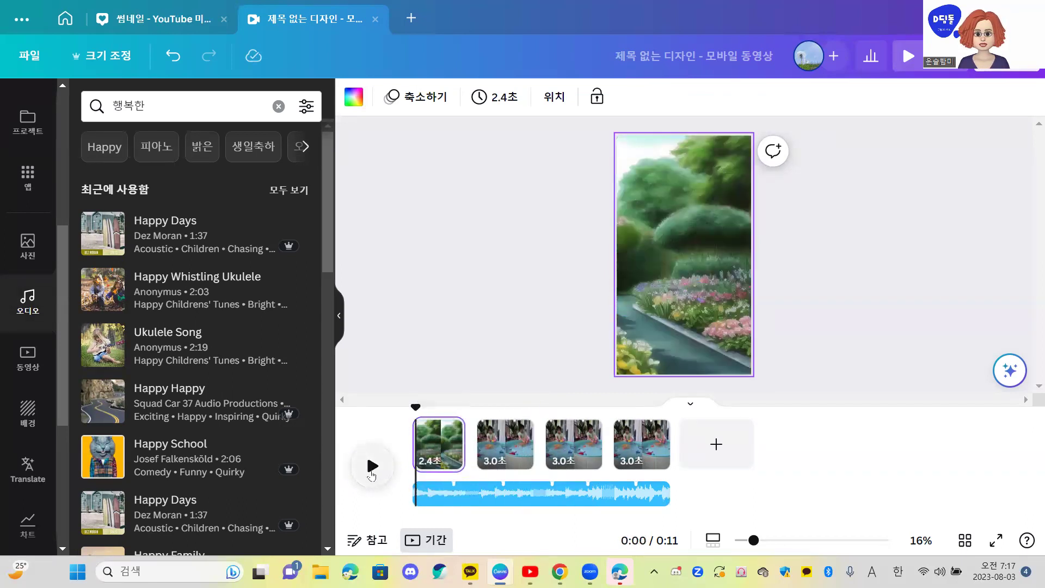
click(372, 467)
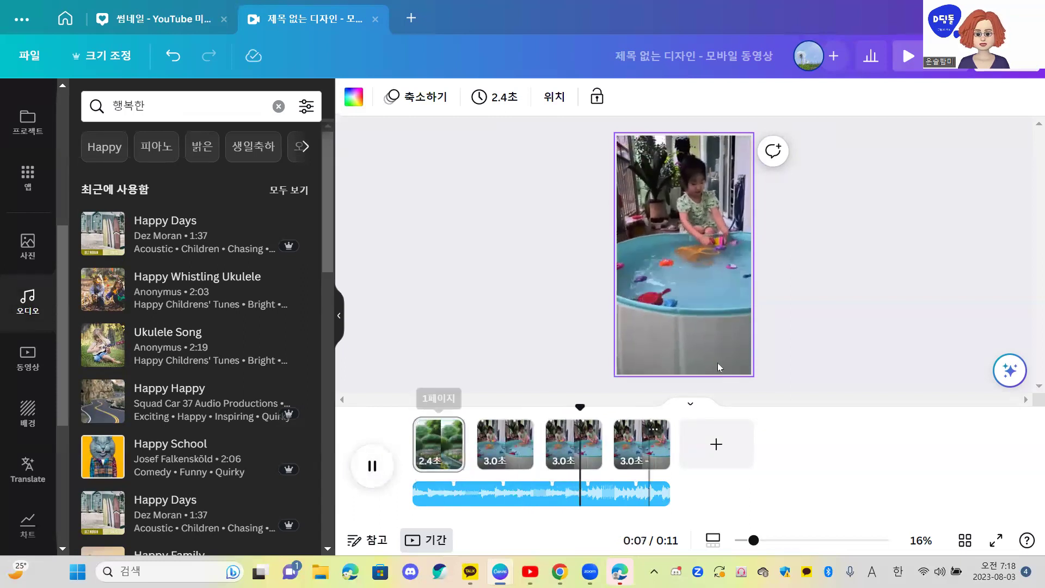
Step: Add a 디졸브 transition after the first page, apply it to all pages, and play the video
click(475, 454)
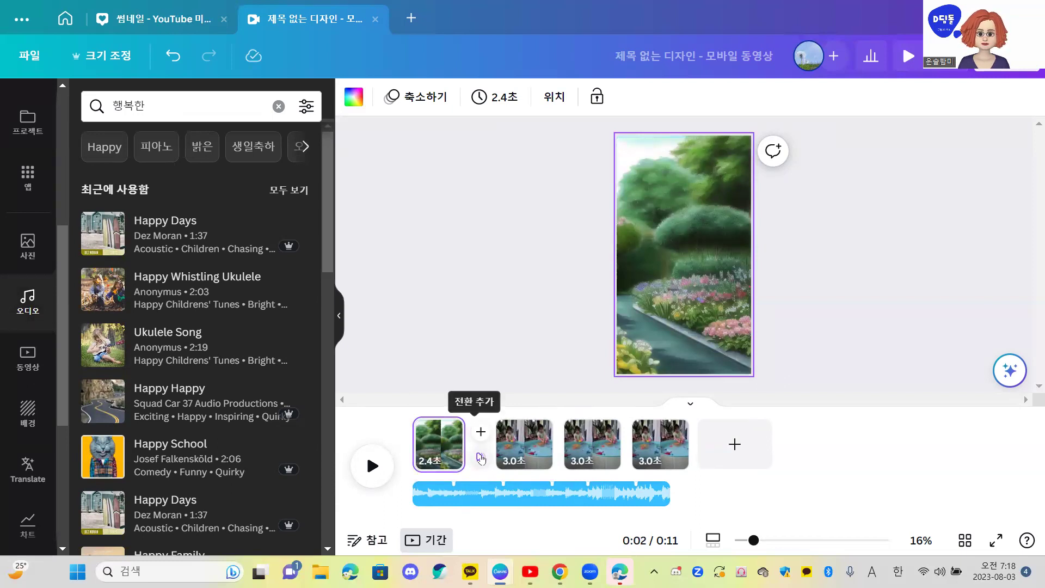
click(480, 457)
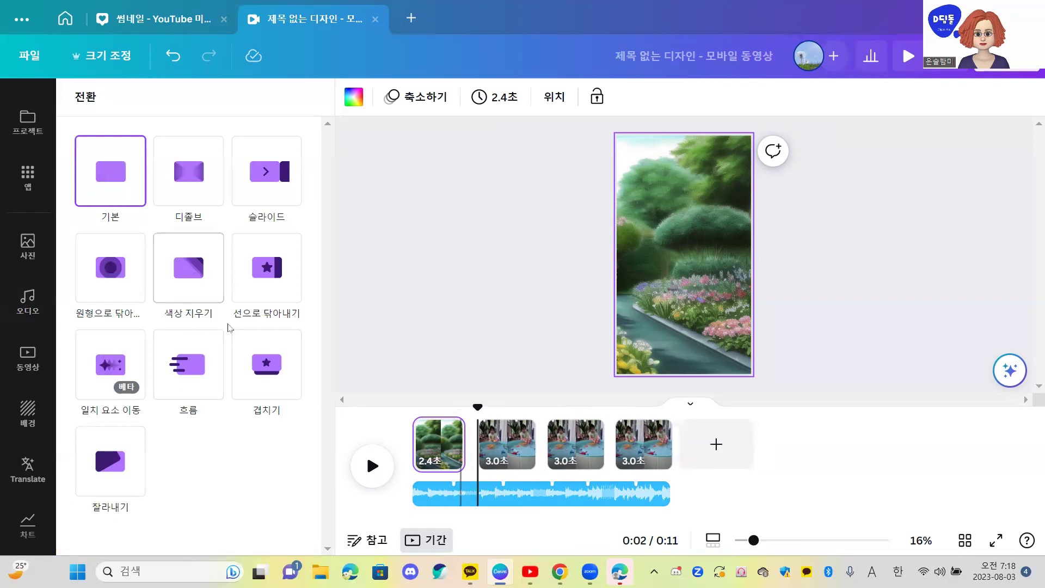
click(185, 168)
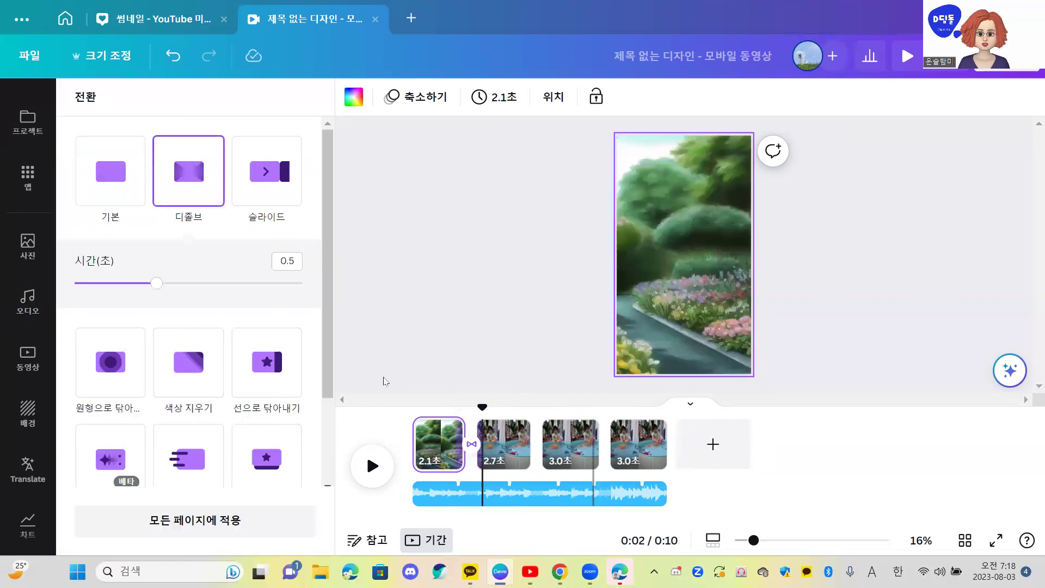
click(435, 435)
click(371, 475)
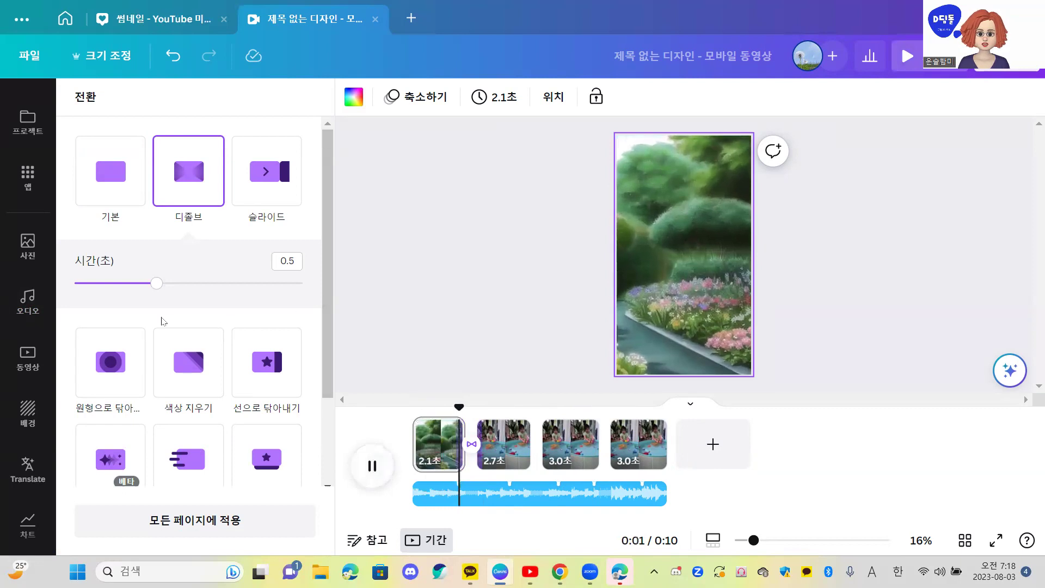
click(226, 525)
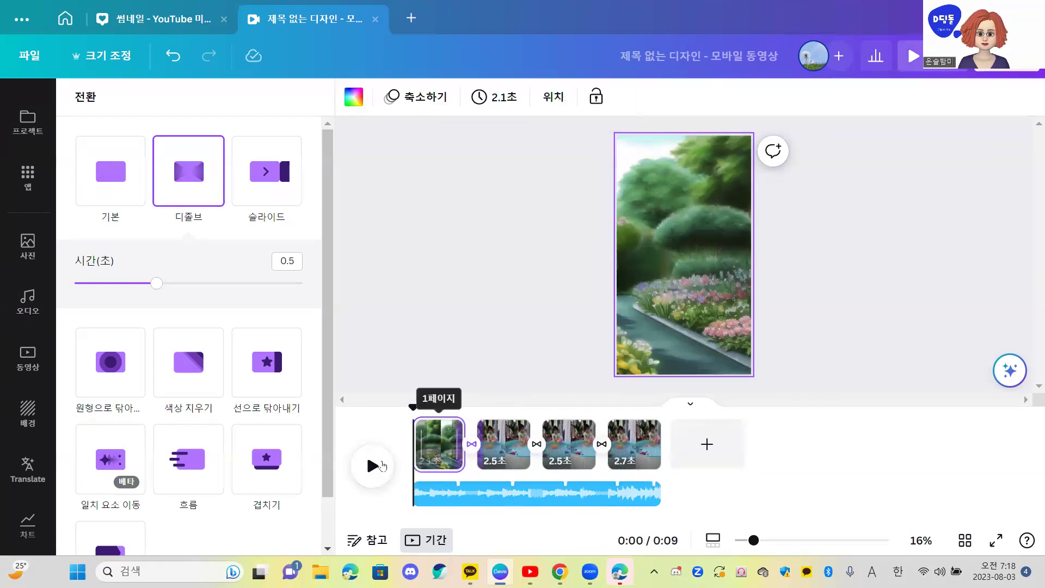
click(374, 466)
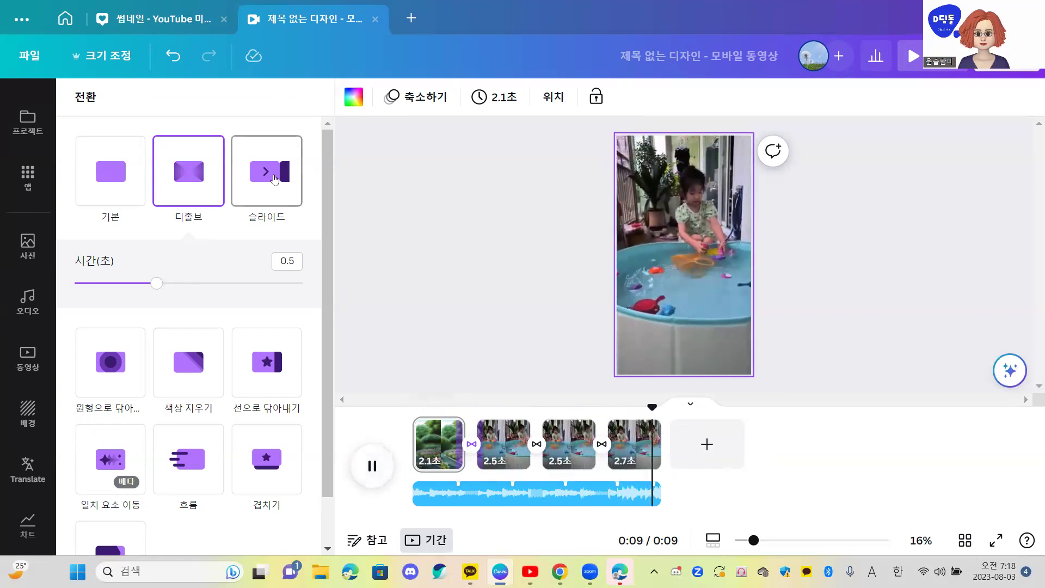
Step: Switch the transition to 슬라이드 for all pages and play the video from the start
click(273, 181)
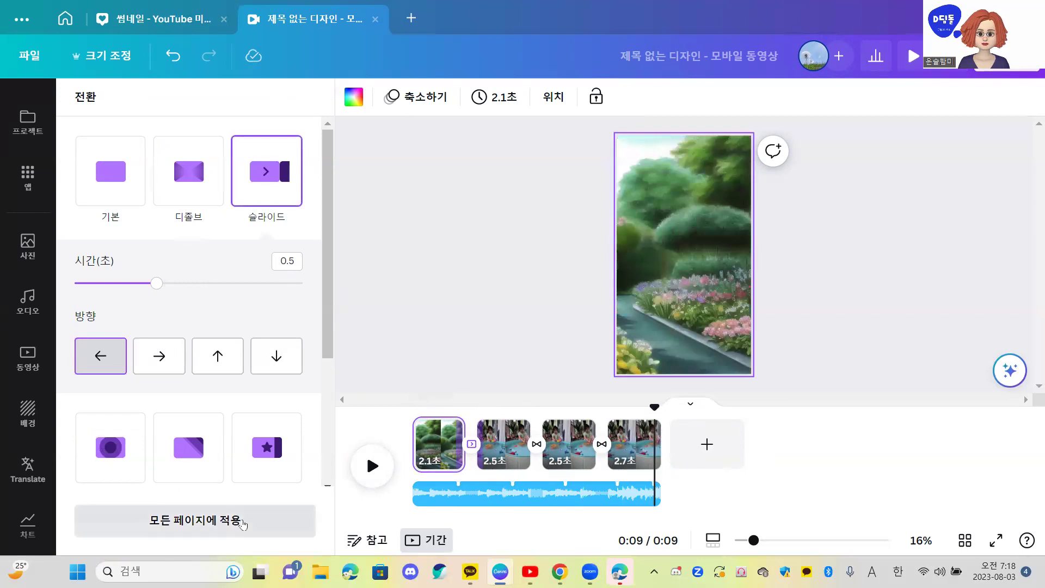
click(195, 519)
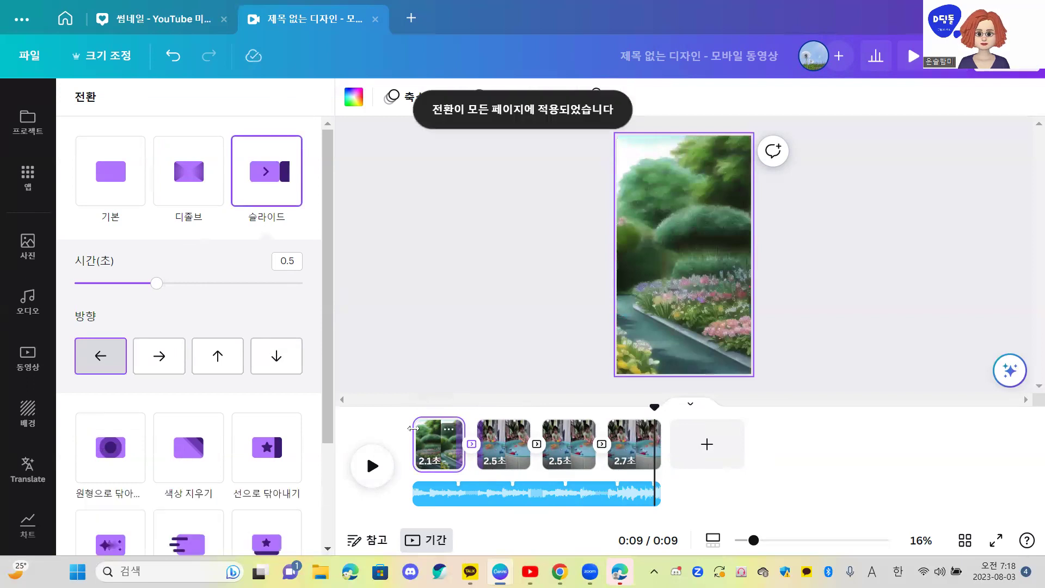
click(412, 430)
click(372, 465)
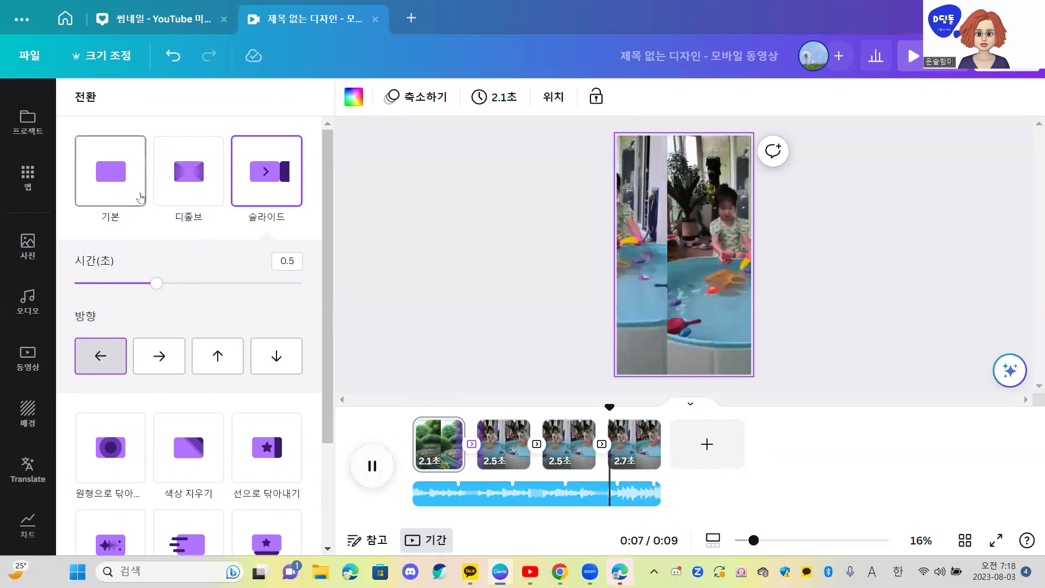
scroll(158, 198, down, 3)
scroll(159, 199, up, 2)
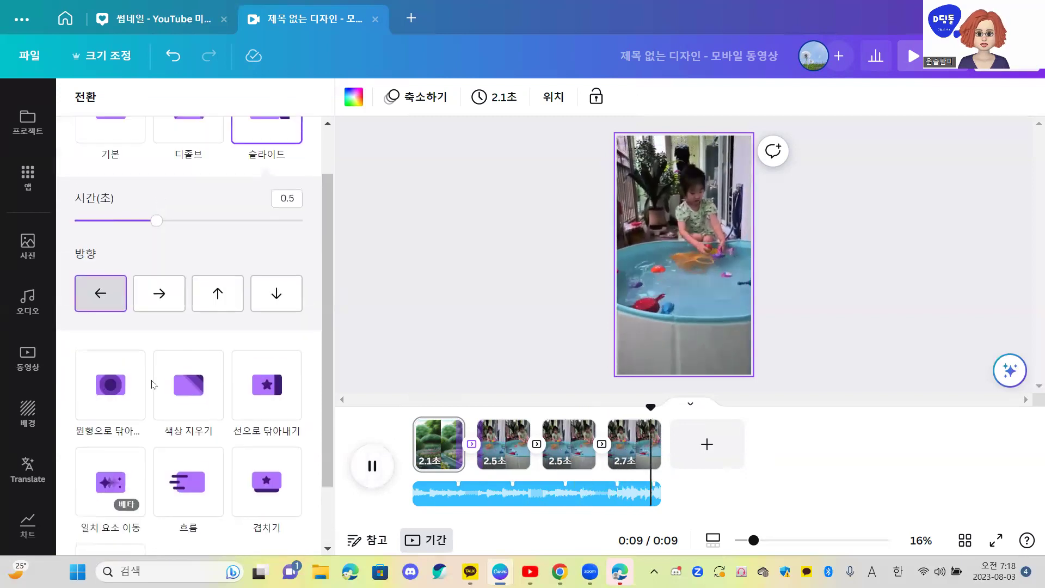
Step: Apply the circular wipe transition (원형으로 닦아내기) with the 안쪽 direction to all pages and play the video
click(125, 388)
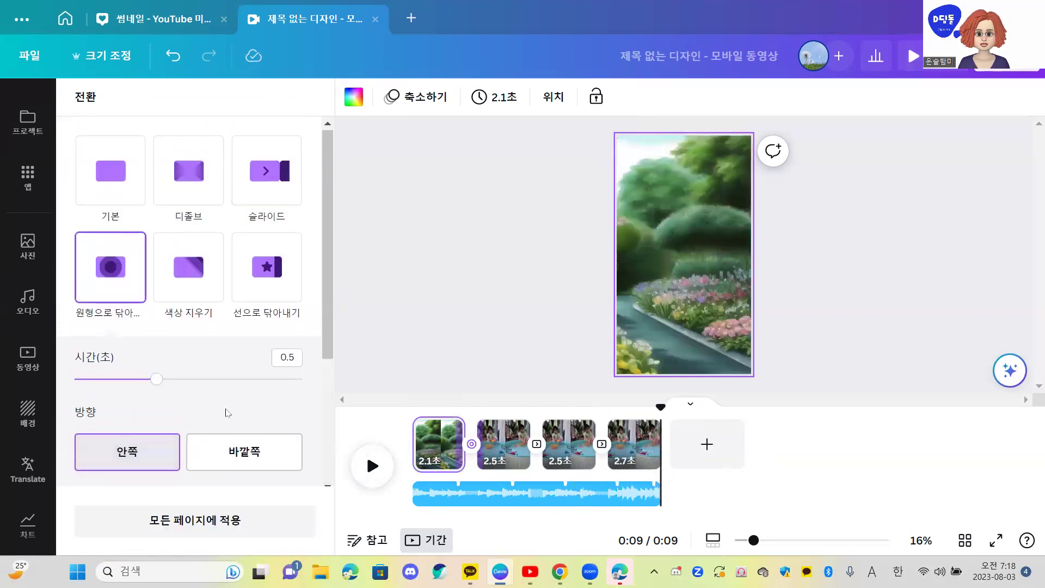
click(206, 521)
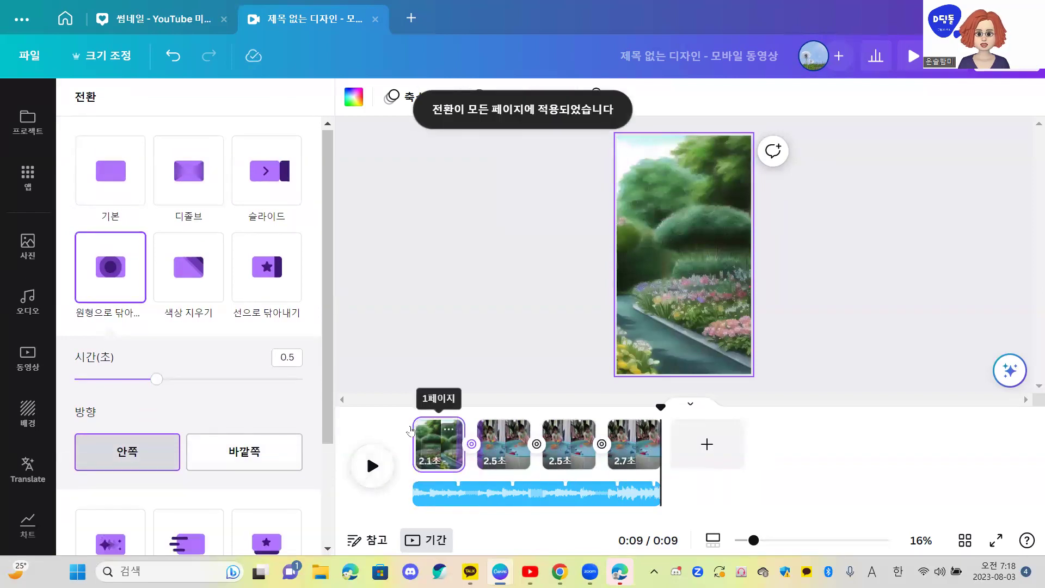
click(372, 465)
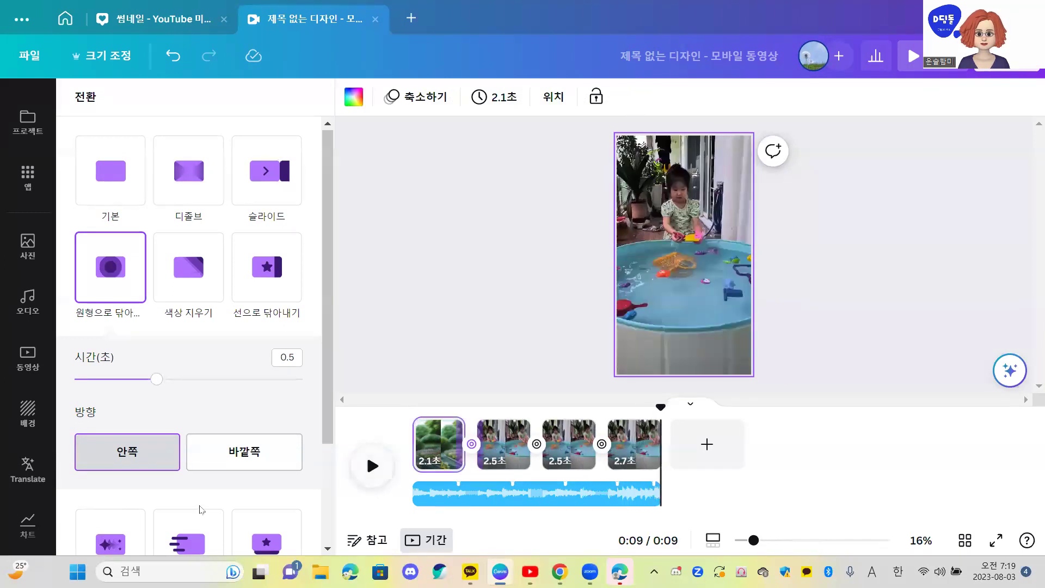
Step: Apply the 색상 지우기 transition to all pages and play the video
click(183, 273)
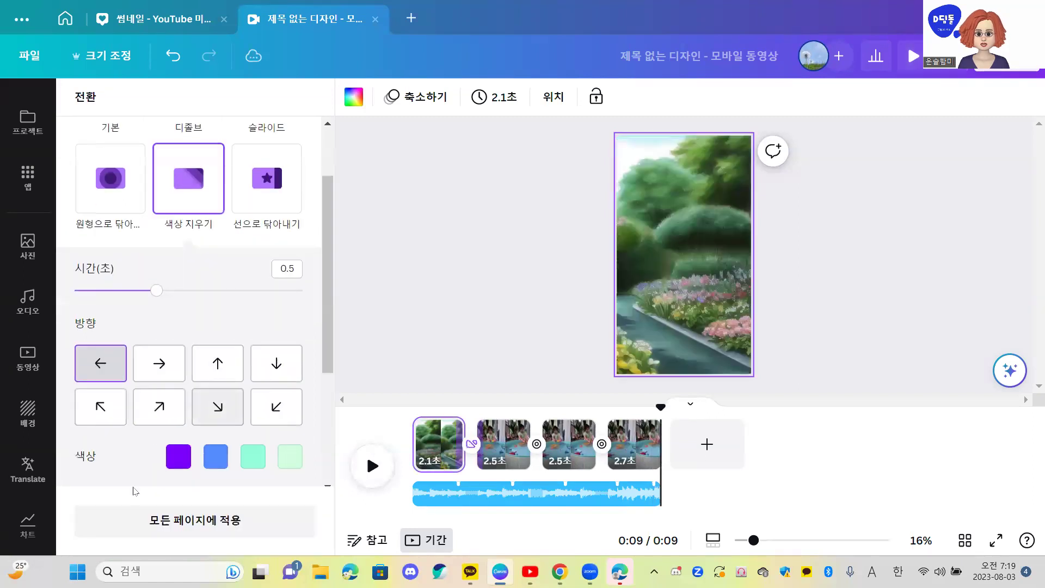
click(214, 518)
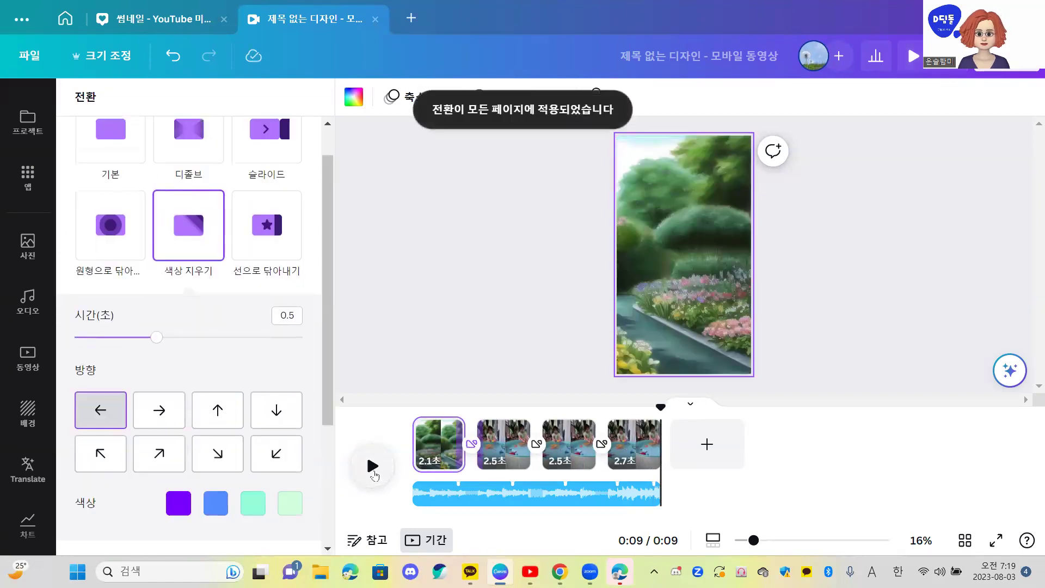
click(373, 473)
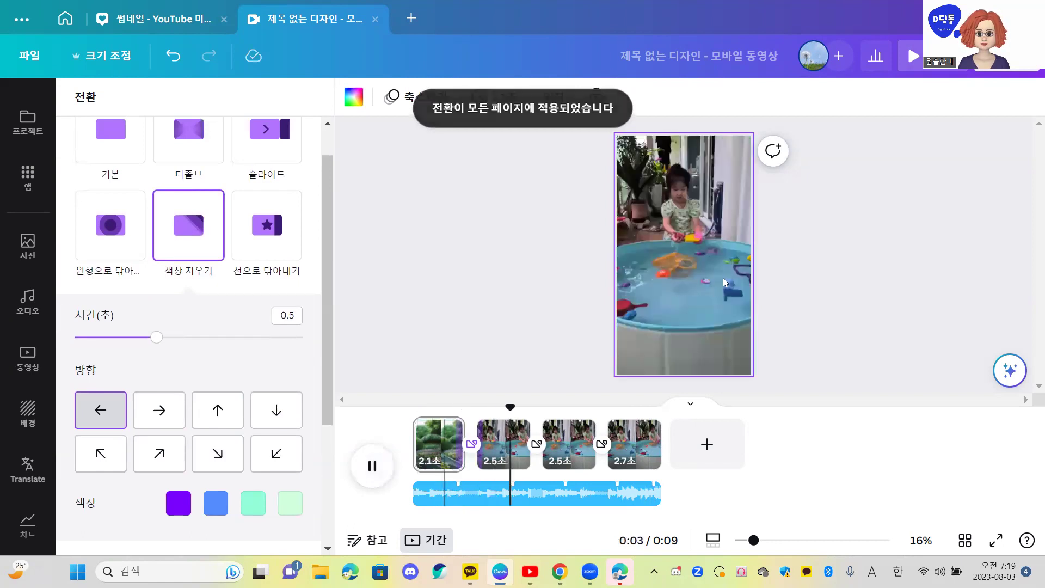
Step: Apply the 선으로 닦아내기 transition, 0.5 seconds long and moving leftward, to all pages
click(260, 231)
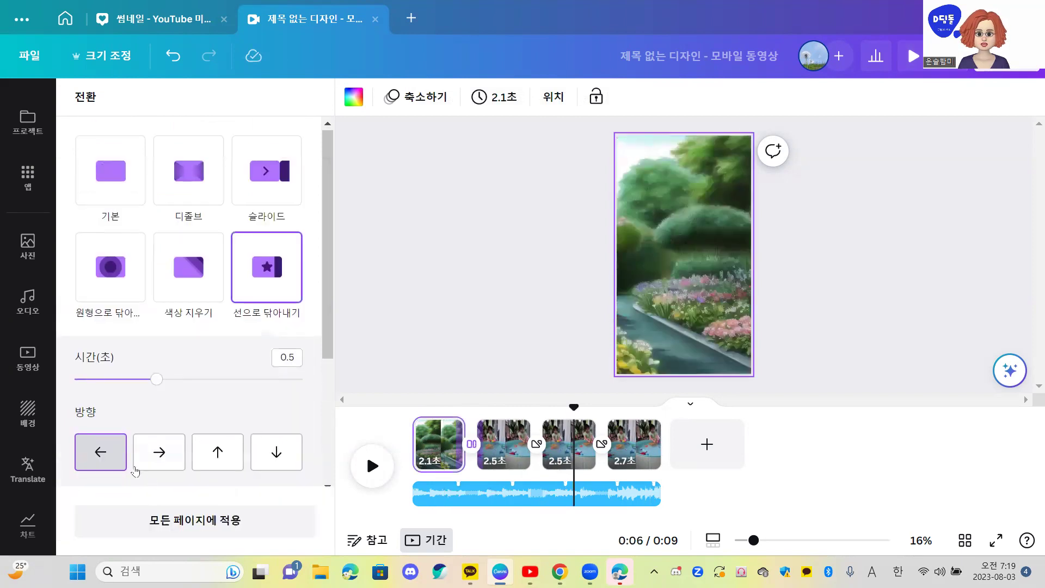
click(161, 515)
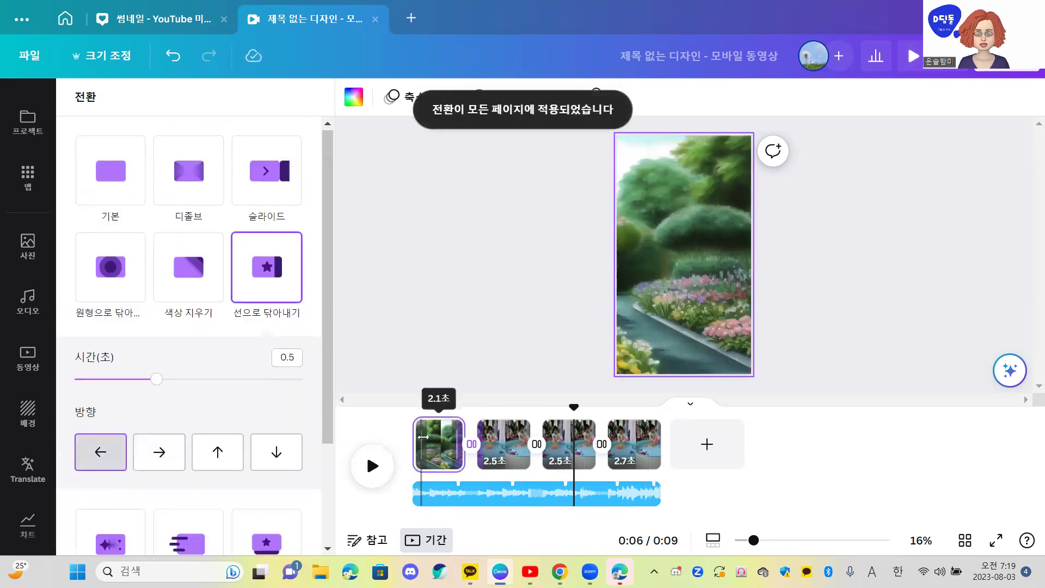
Step: Preview the video, switch the 선으로 닦아내기 transition's direction to upward for all pages, and play it again
click(412, 444)
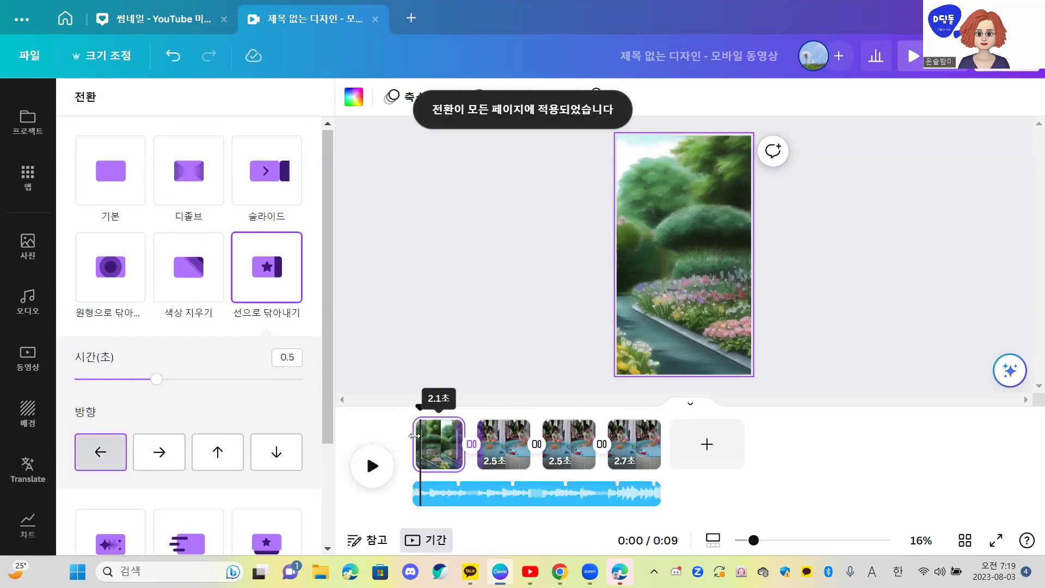
click(368, 474)
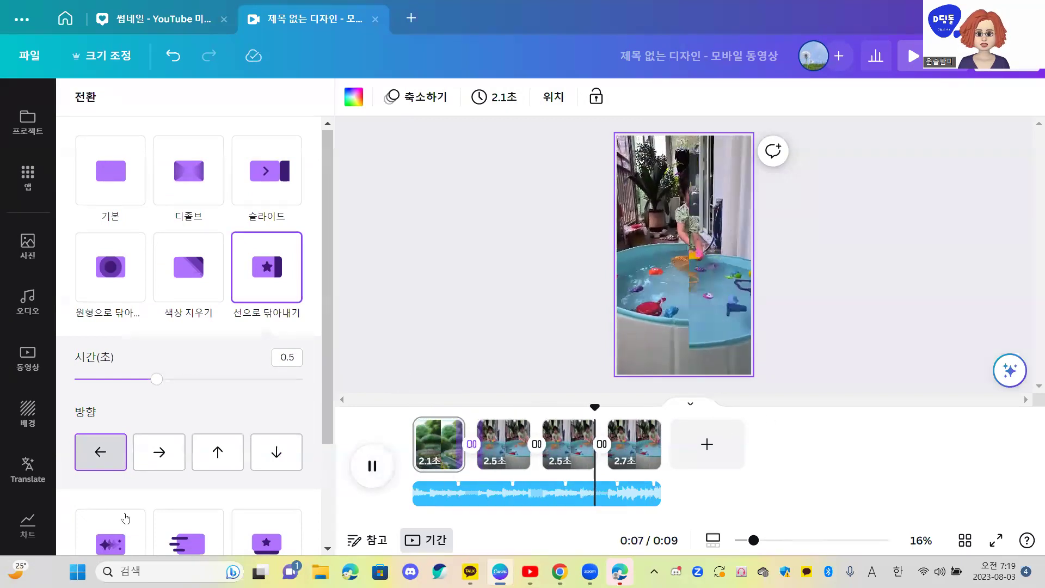
click(152, 460)
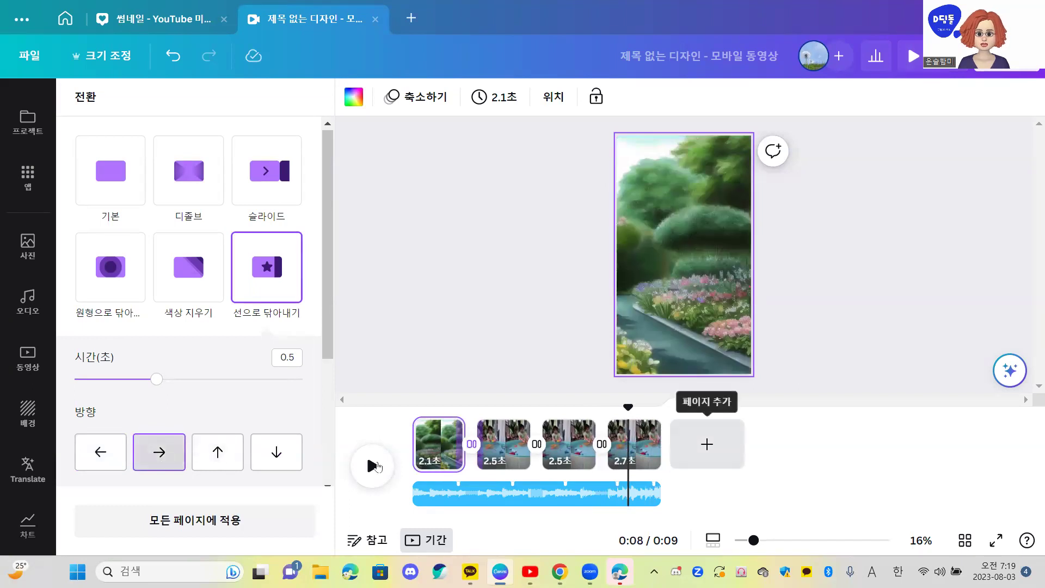
click(225, 467)
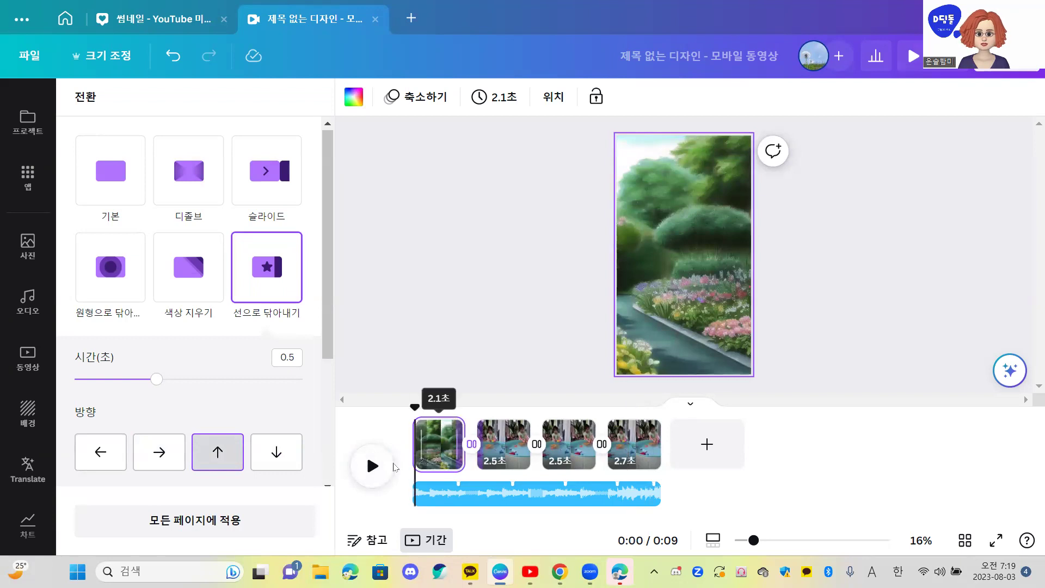
click(376, 473)
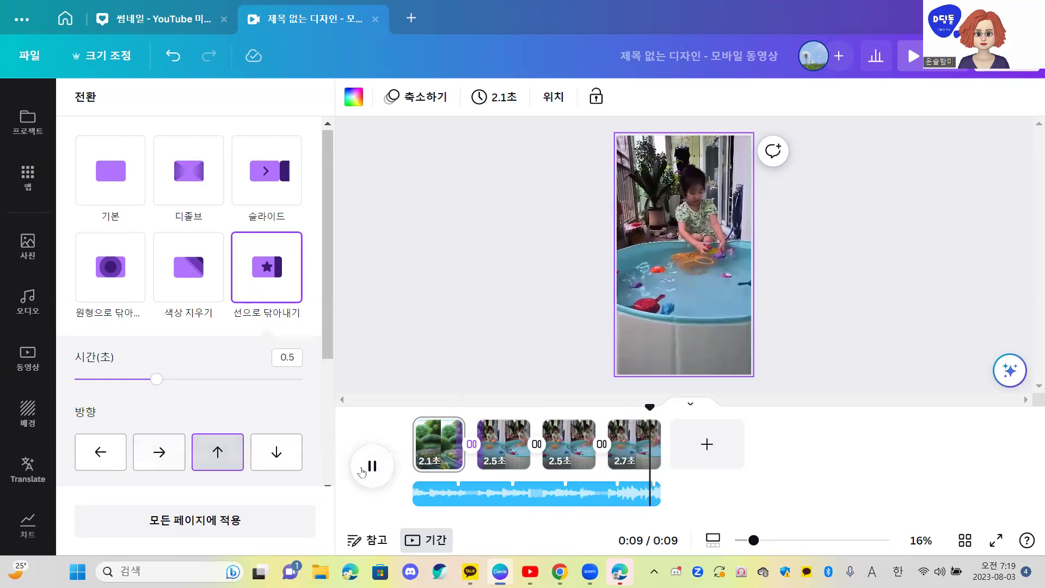
click(248, 522)
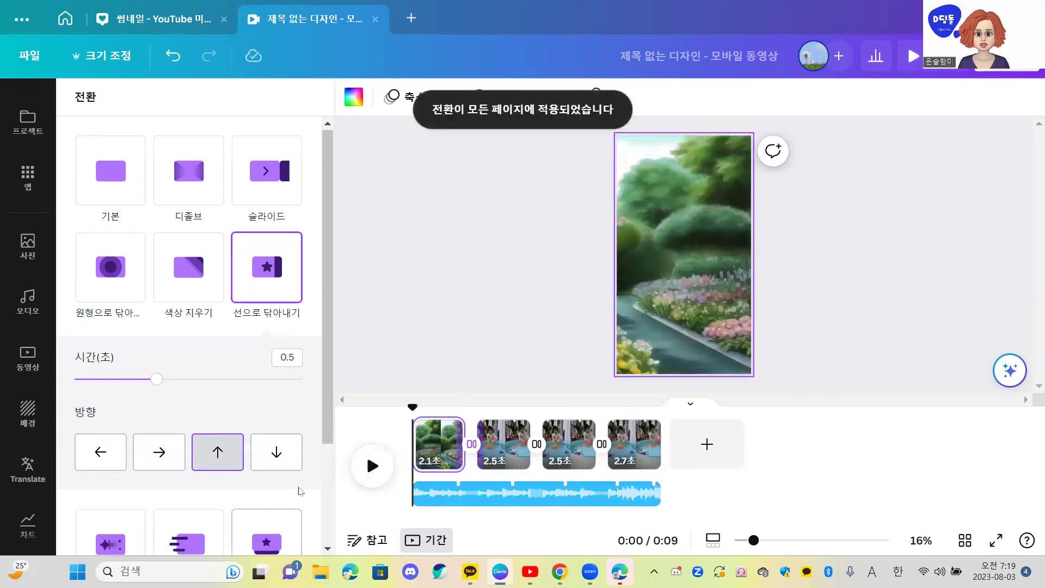
click(365, 476)
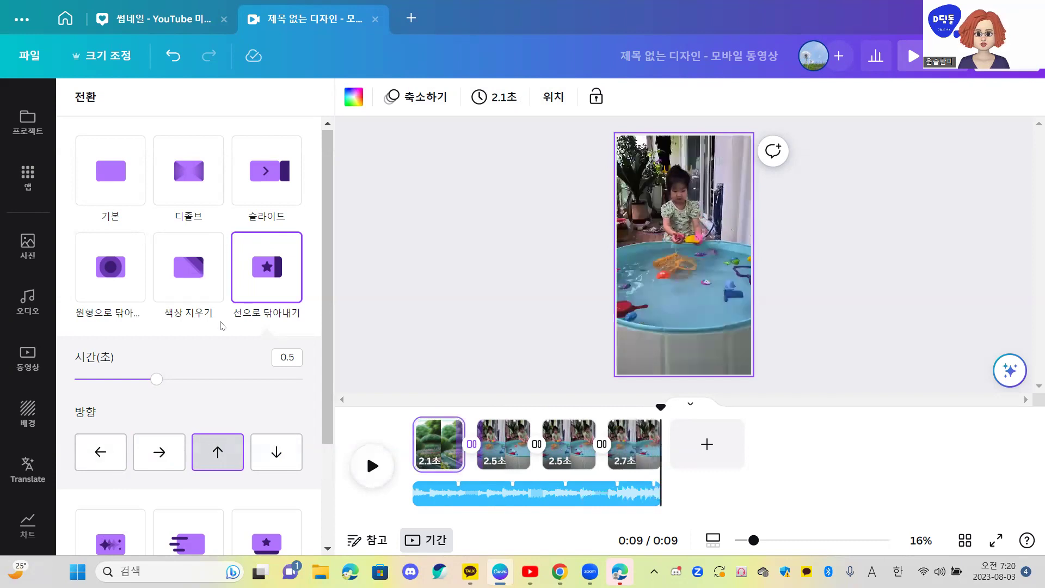
Step: Set the duration of the first page's 선으로 닦아내기 transition to 0.6 seconds and play the video from the start
click(157, 381)
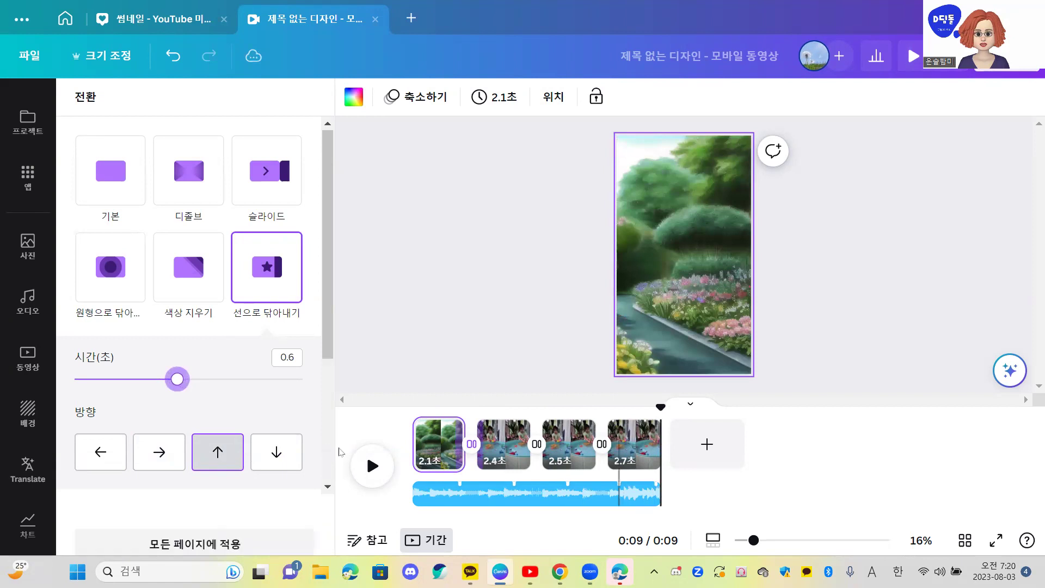
click(415, 438)
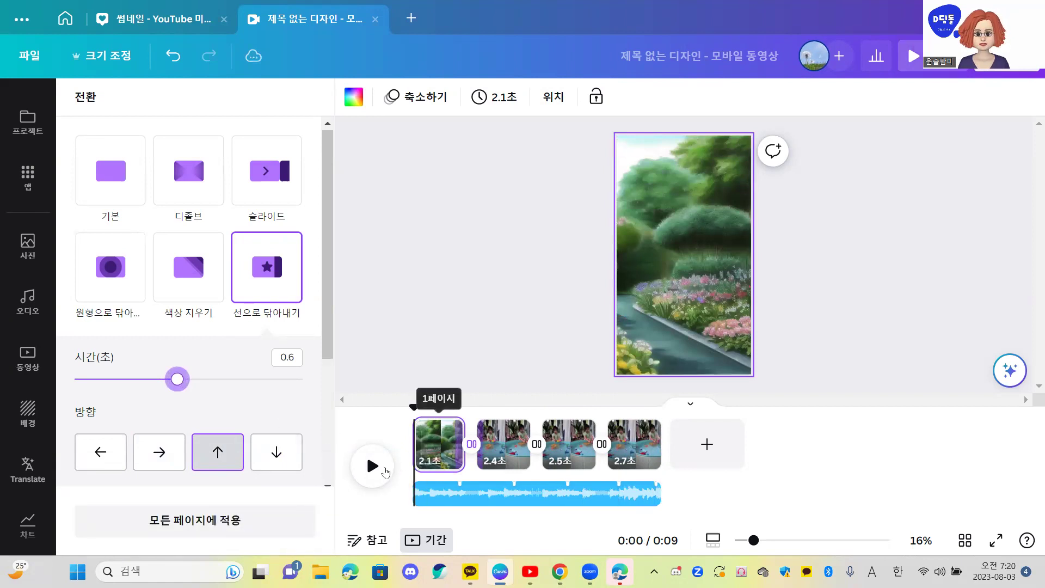
click(374, 467)
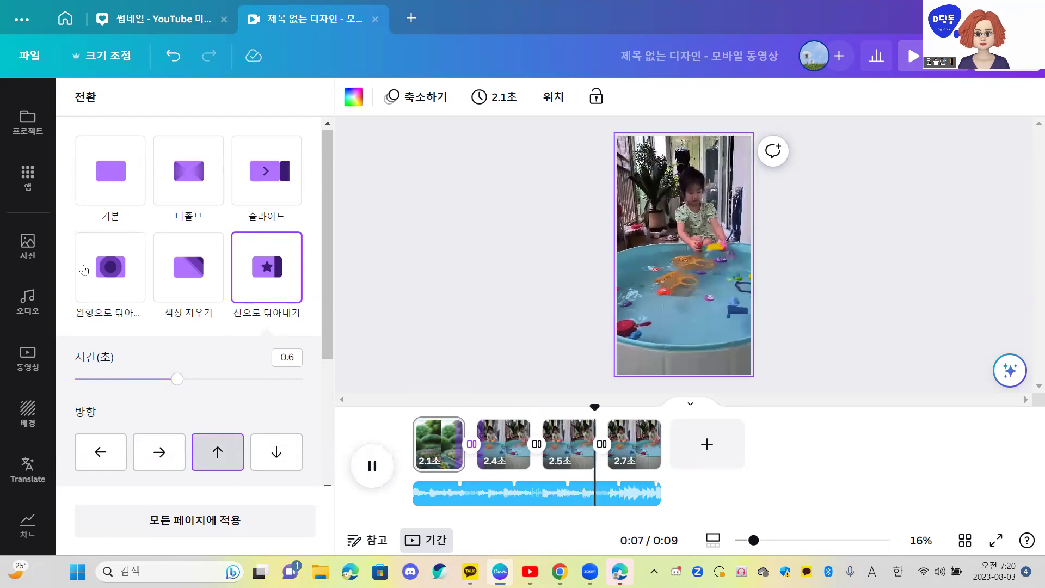
Step: Apply the circular wipe transition (원형으로 닦아내기) to all pages, set the first one's direction to 바깥쪽, and play the video
click(103, 274)
click(206, 521)
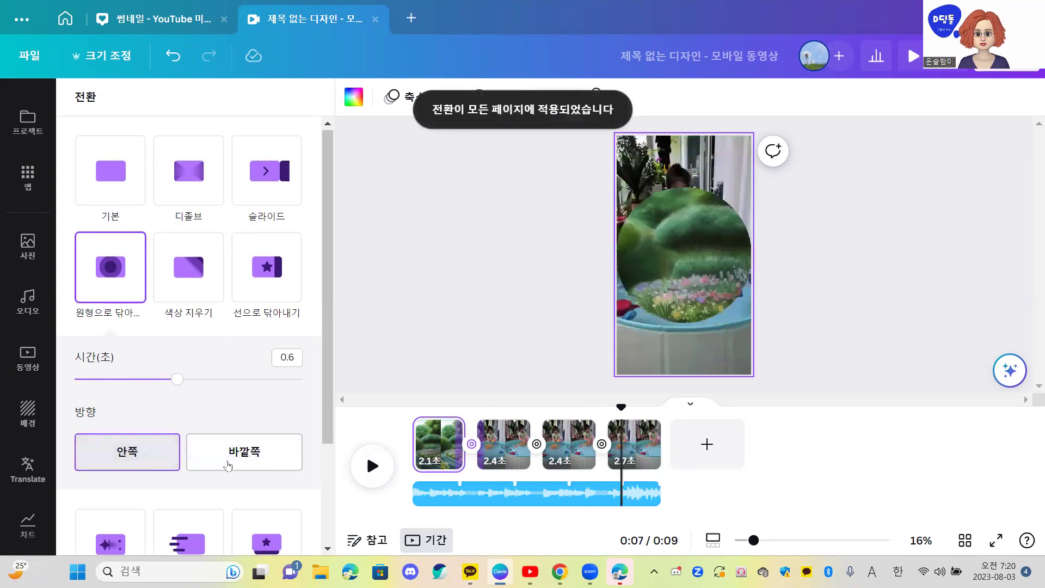
click(253, 462)
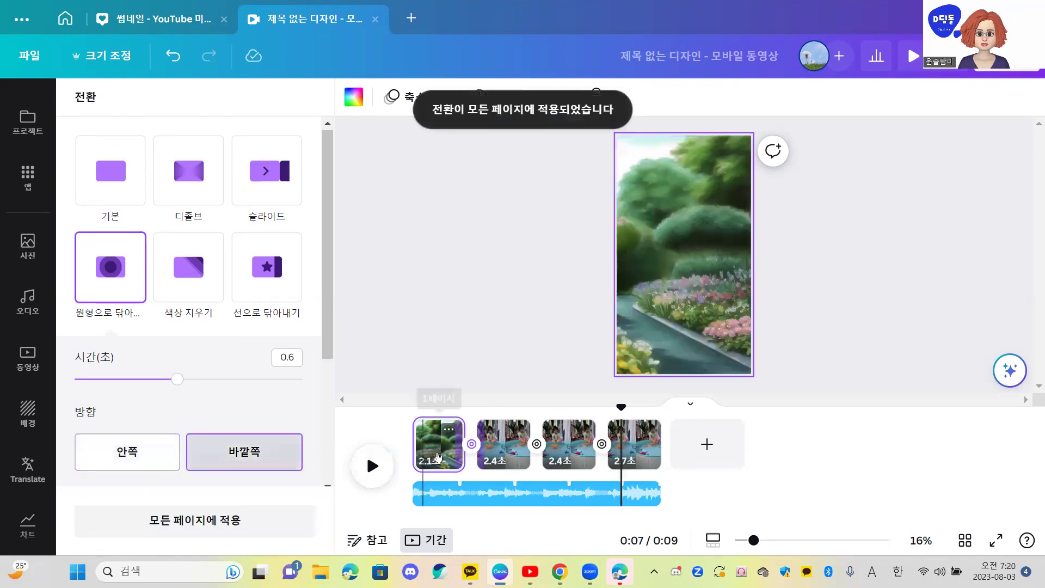
click(427, 435)
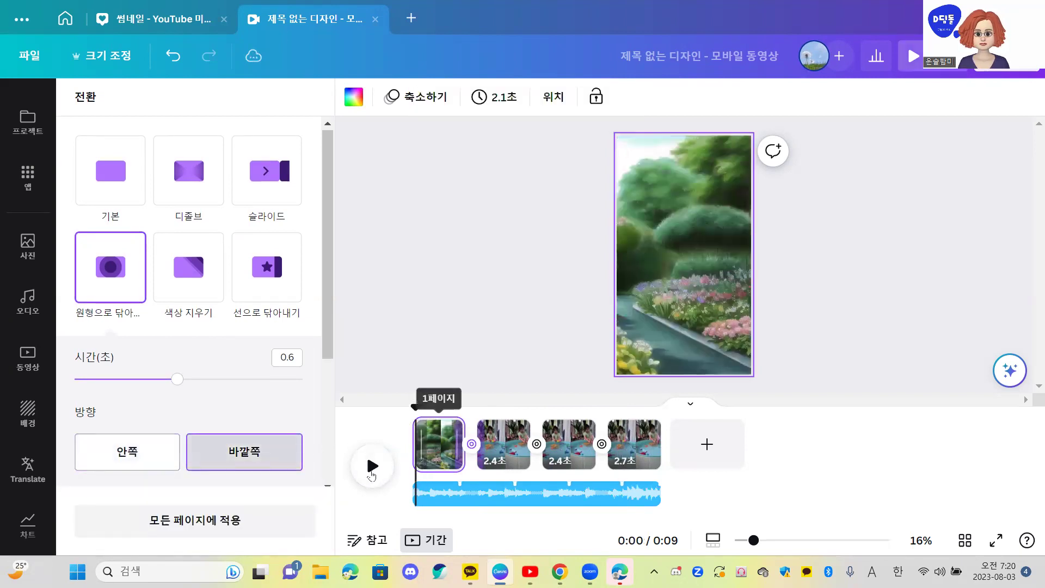
click(371, 475)
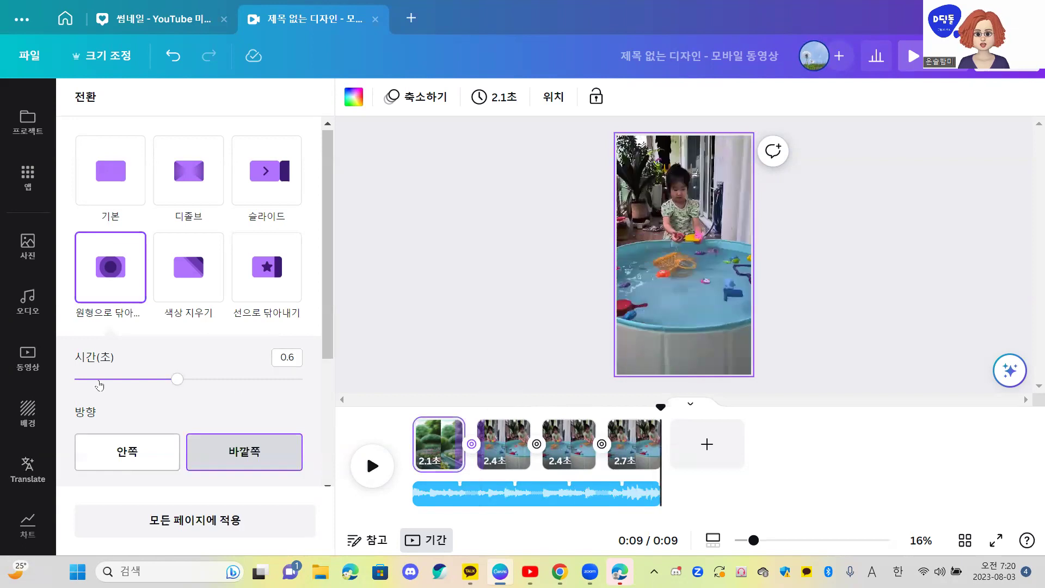
Step: Set the first circular wipe transition's duration to 0.4 seconds and play the video from the start
click(179, 381)
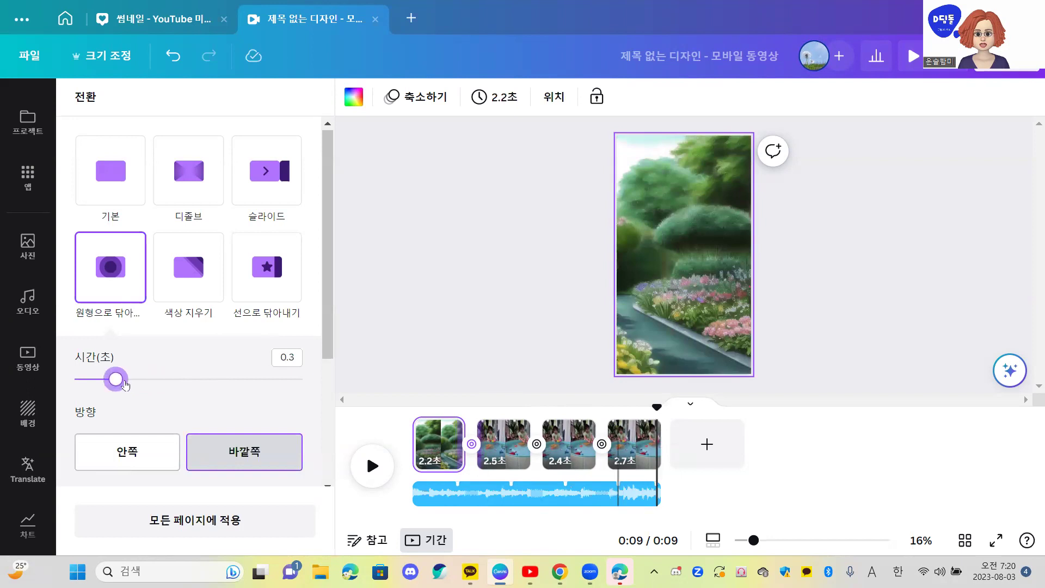
click(430, 433)
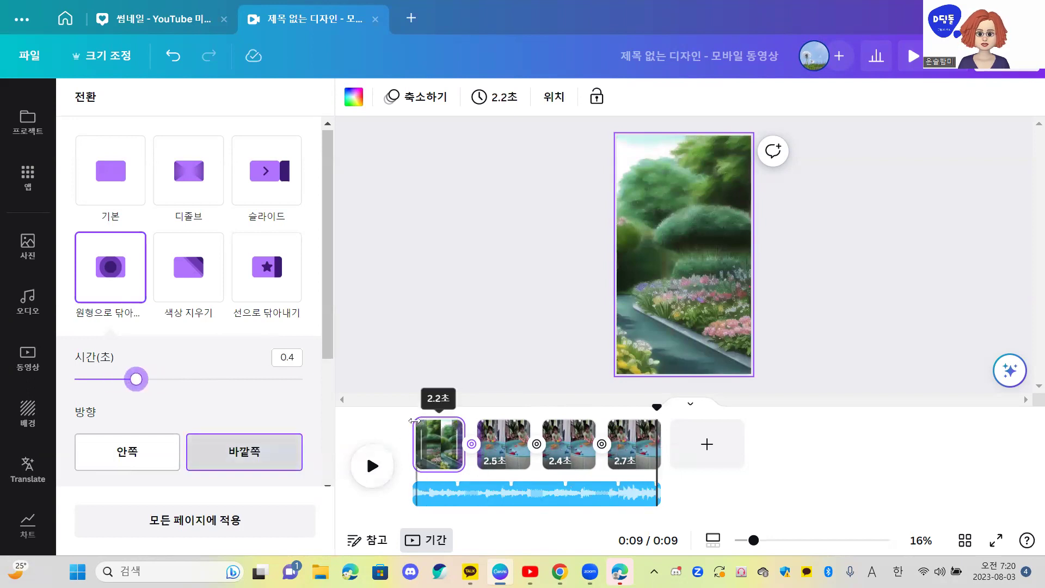
click(387, 461)
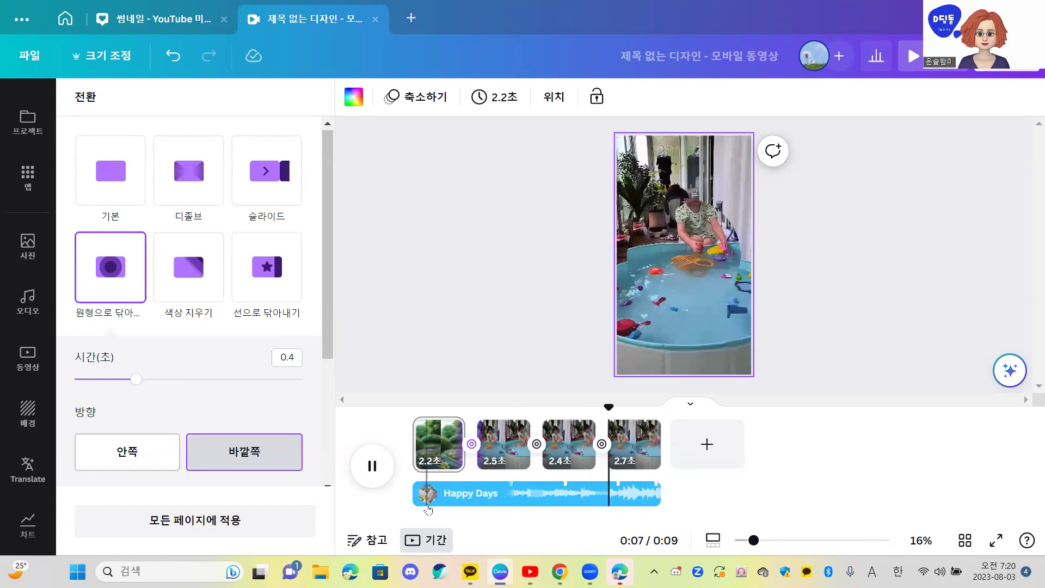
click(381, 471)
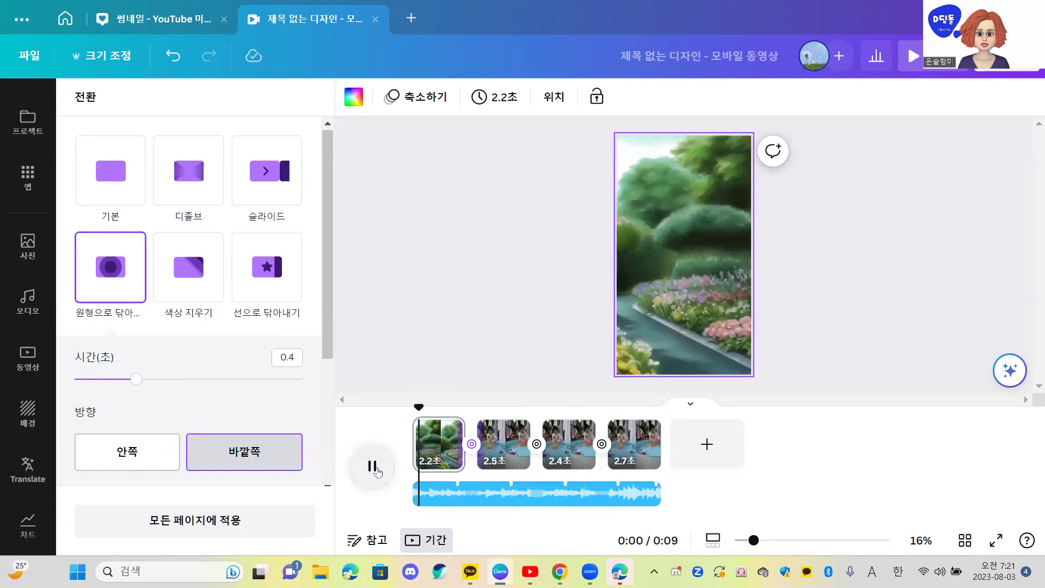
Step: Use the Canva Assistant's 크기 조정 action to create a resized copy of the design as Instagram 게시물(정사각형), 1080×1080px
click(1015, 374)
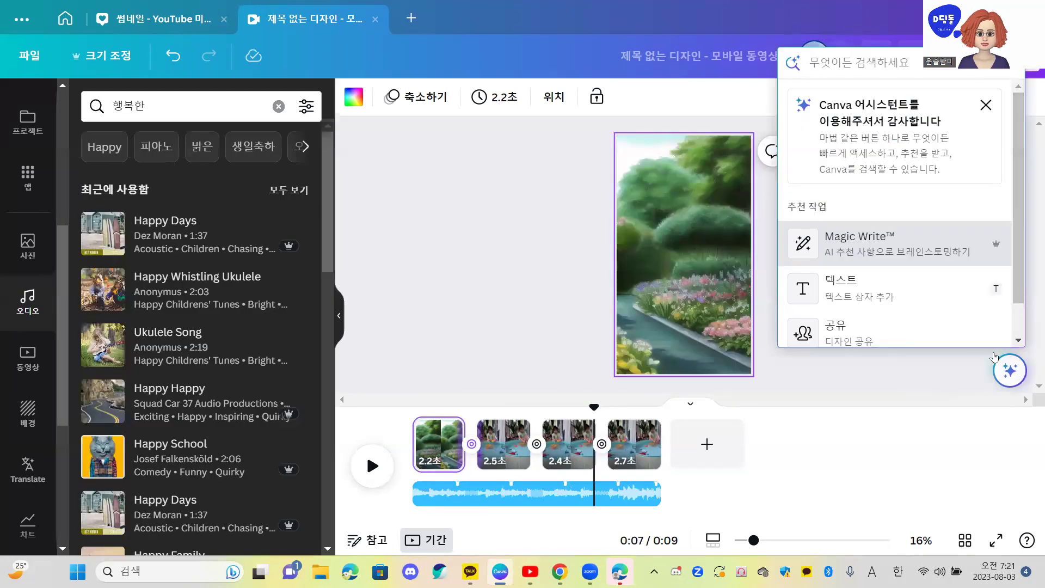
scroll(880, 302, down, 1)
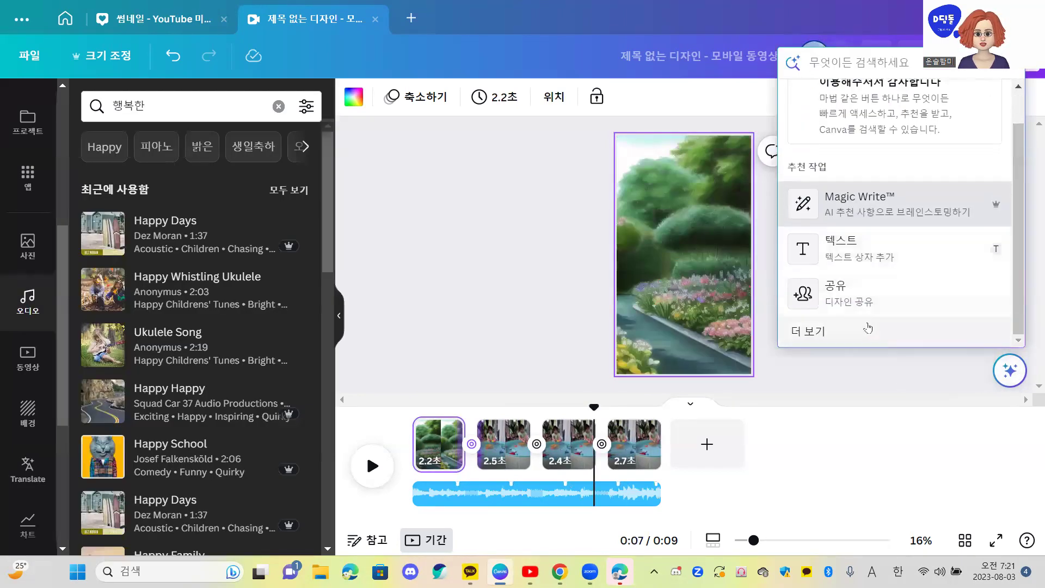
click(810, 333)
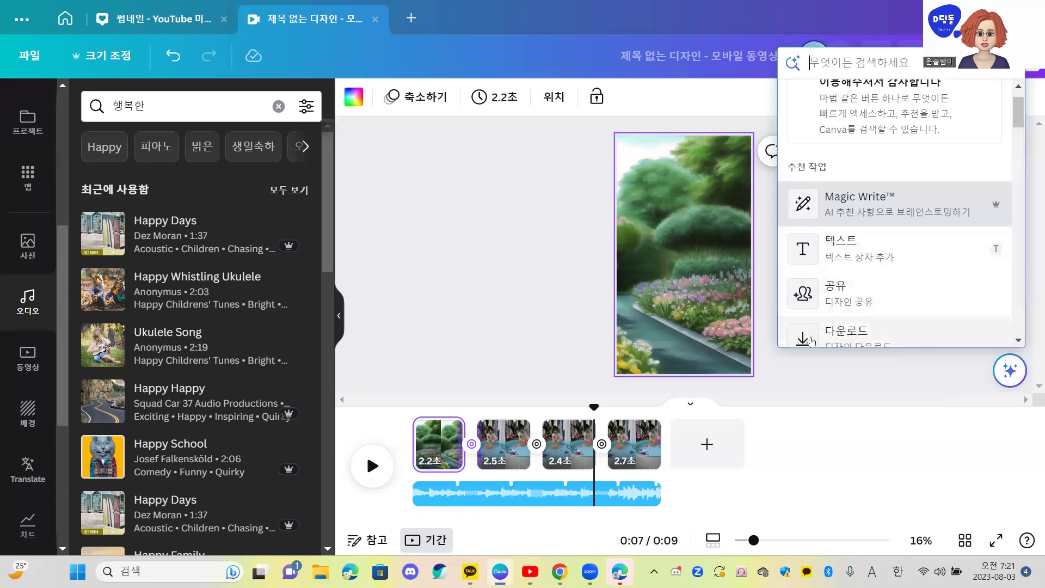
scroll(833, 332, down, 4)
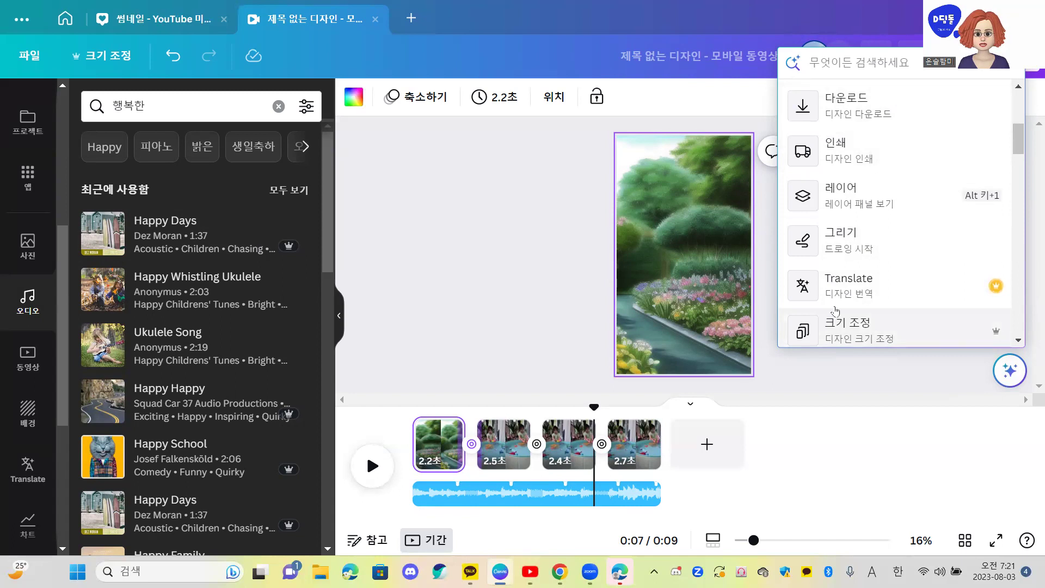
scroll(835, 310, down, 2)
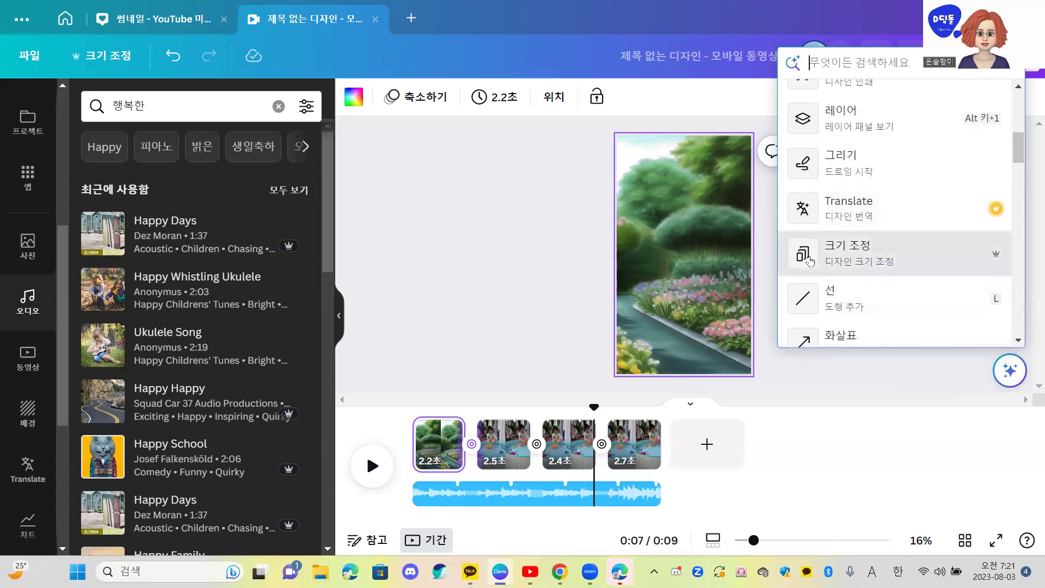
click(809, 260)
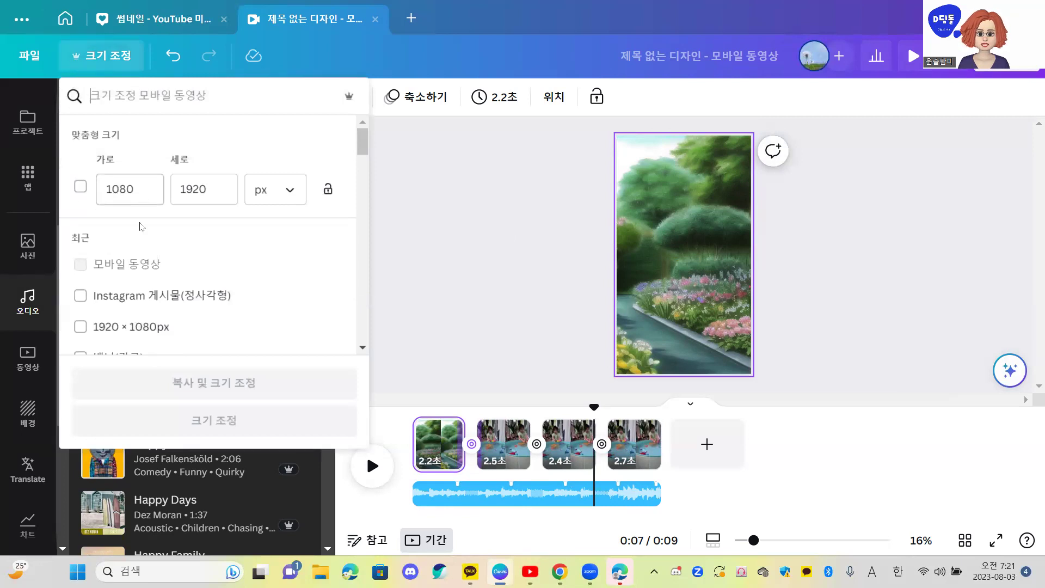
click(80, 296)
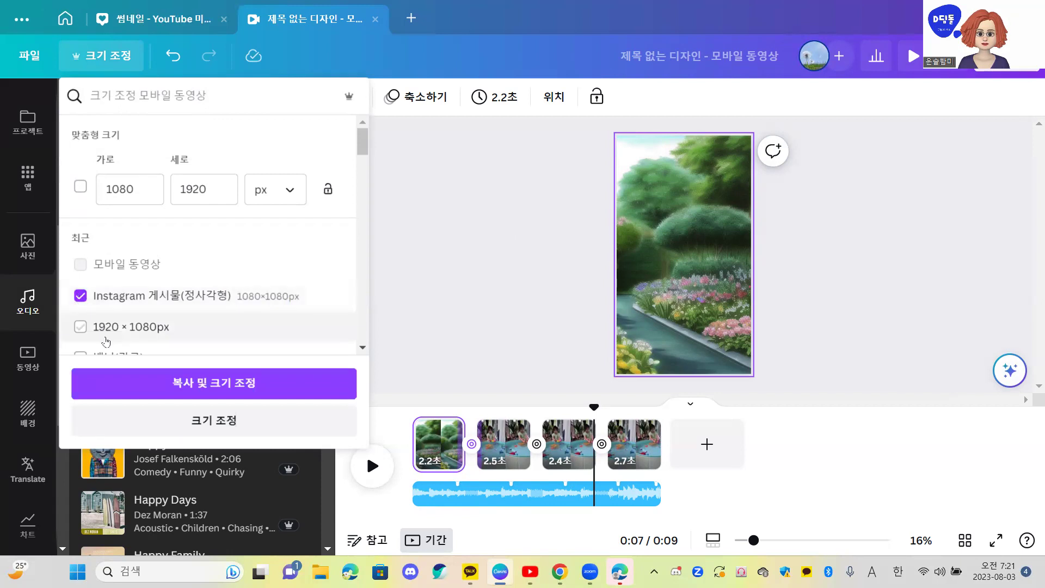
click(168, 384)
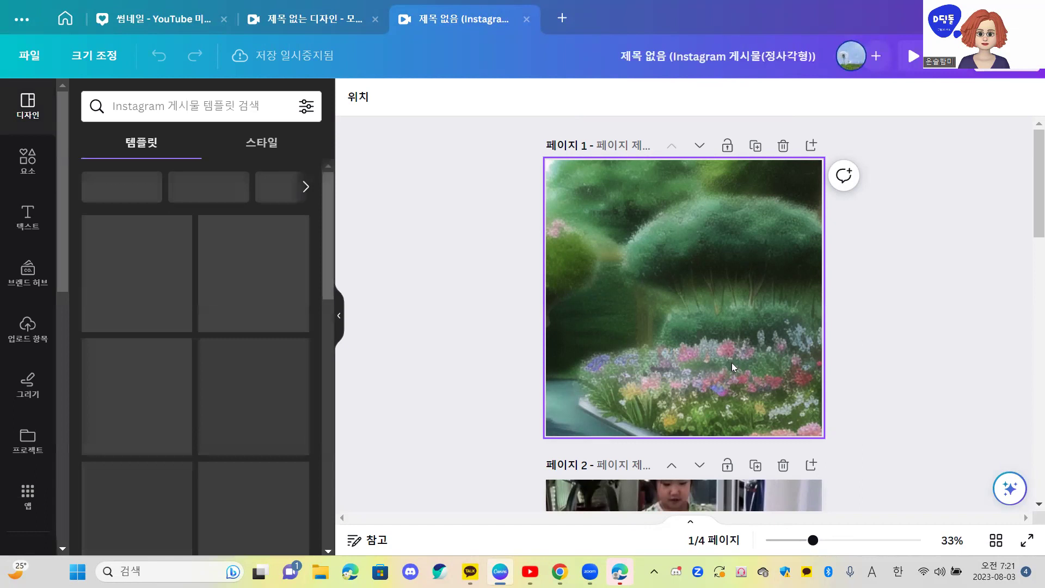
Step: Reposition the garden image within page 1's square frame so the stream and the flowers at its lower edge fill the crop
double_click(731, 362)
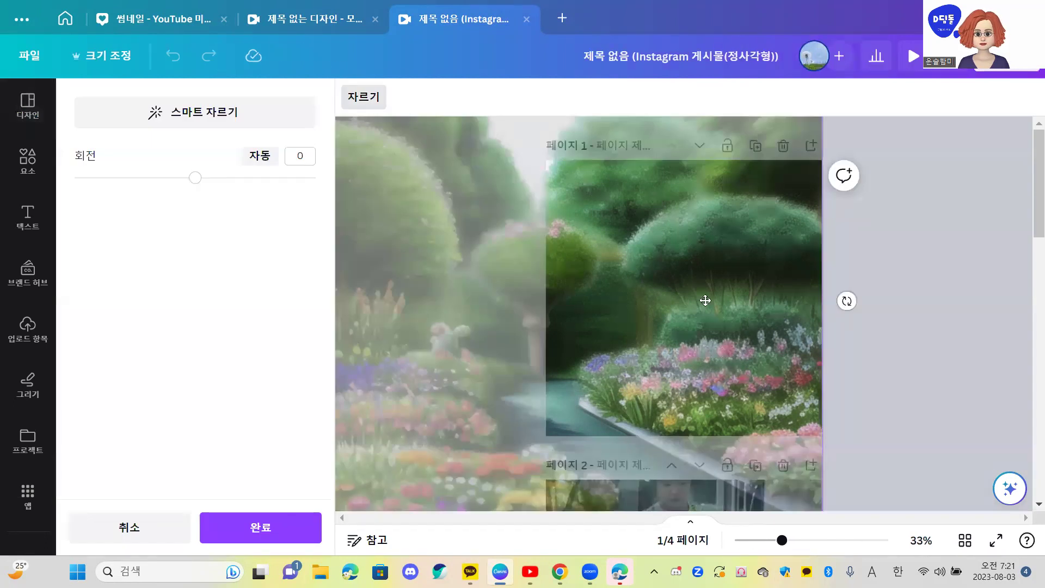
drag(703, 289, 718, 250)
drag(742, 222, 775, 202)
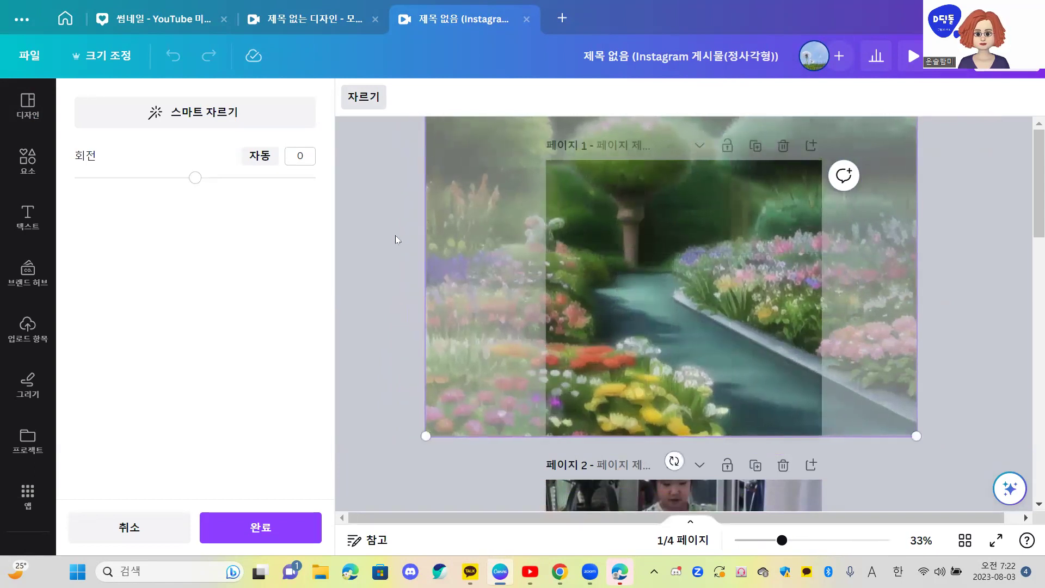
click(351, 232)
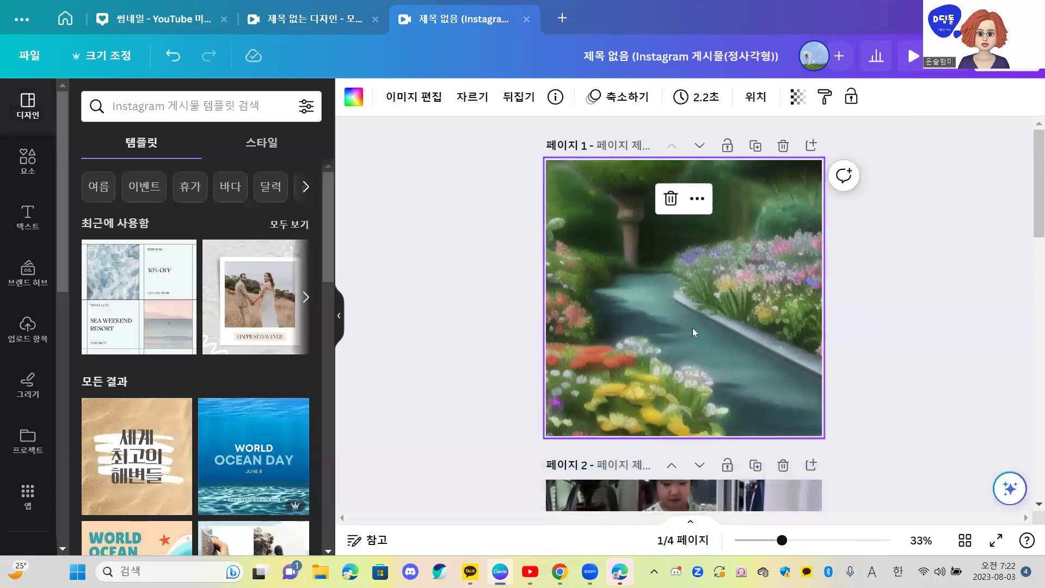
Step: Shift the cropped clip on page 2 downward so the child's whole head fits inside the square frame
scroll(692, 331, down, 2)
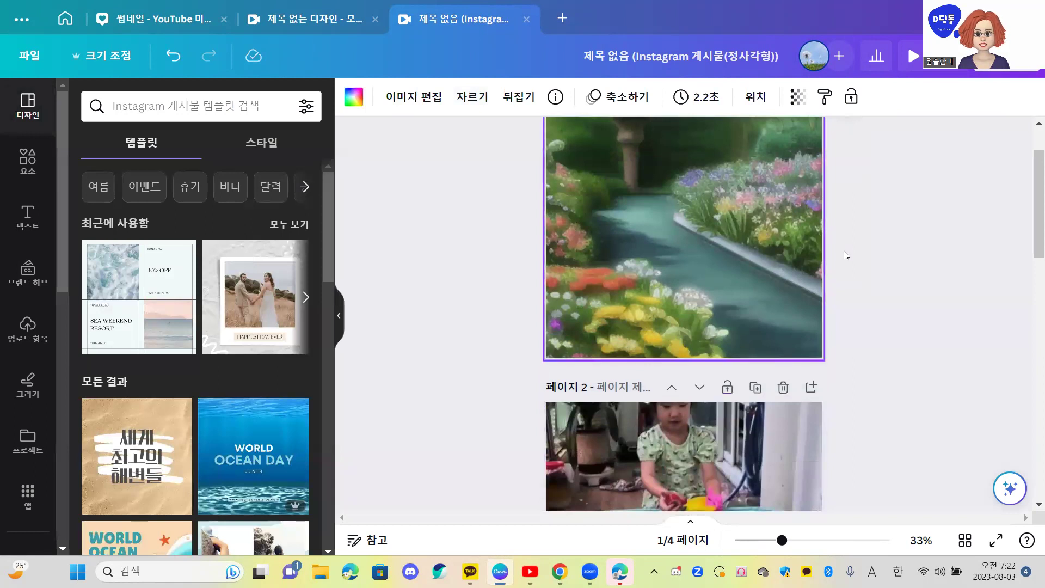
scroll(729, 354, down, 4)
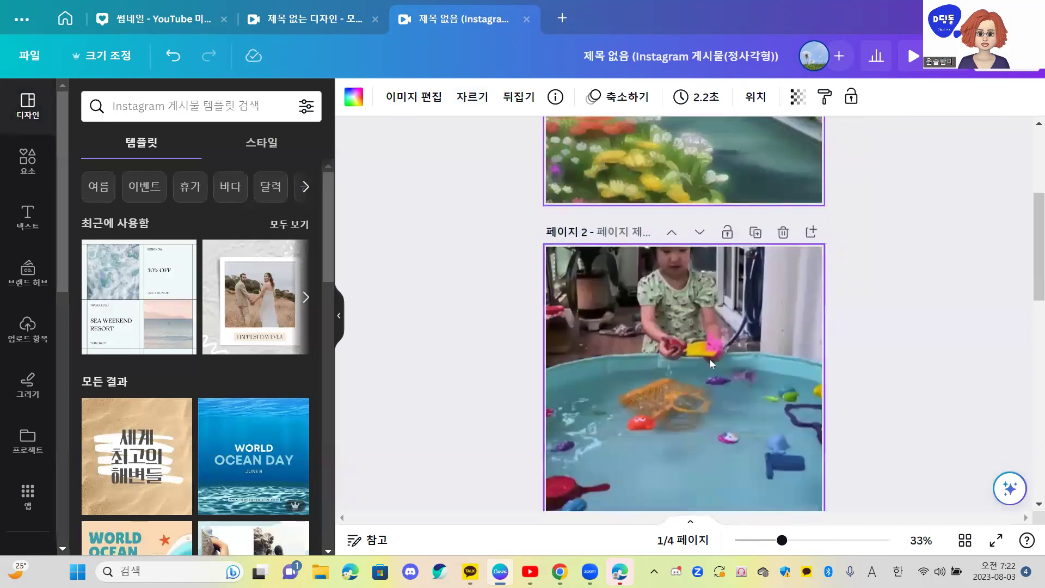
scroll(709, 359, down, 2)
double_click(696, 289)
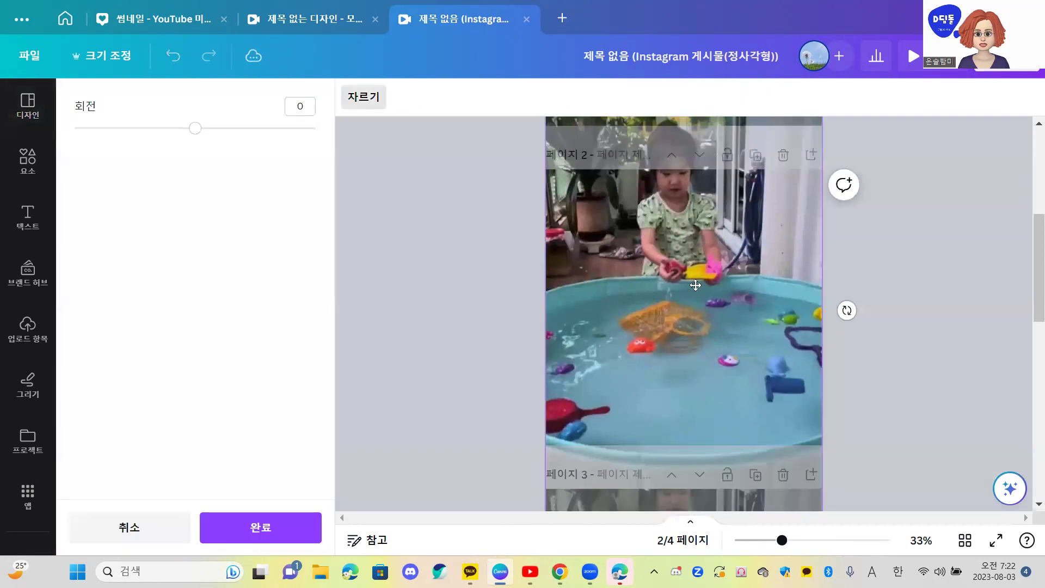
drag(726, 249, 741, 304)
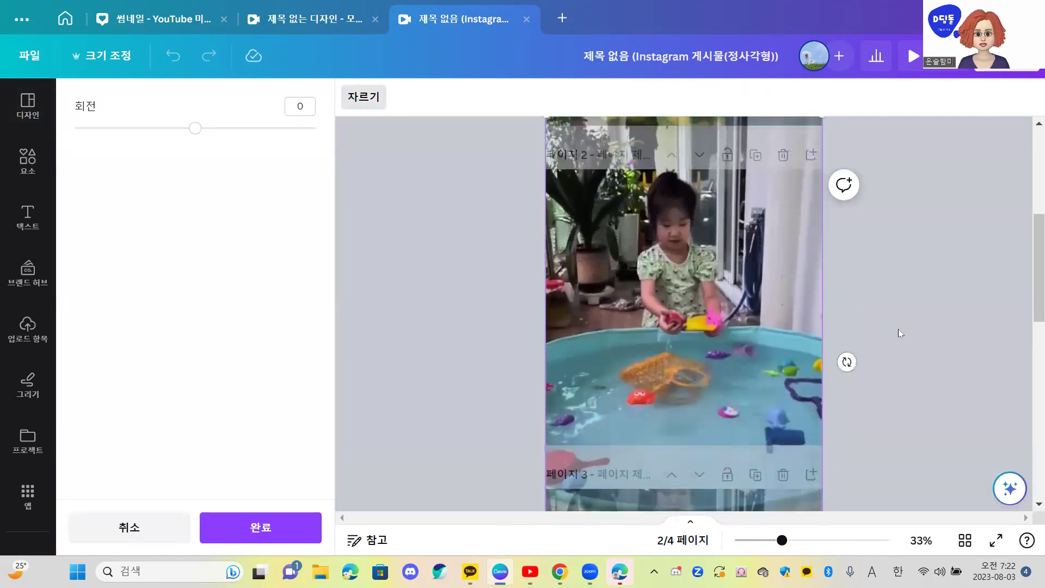
click(871, 328)
Step: Shift the cropped clip on page 3 downward so the child's whole head fits inside the square frame
scroll(709, 418, down, 3)
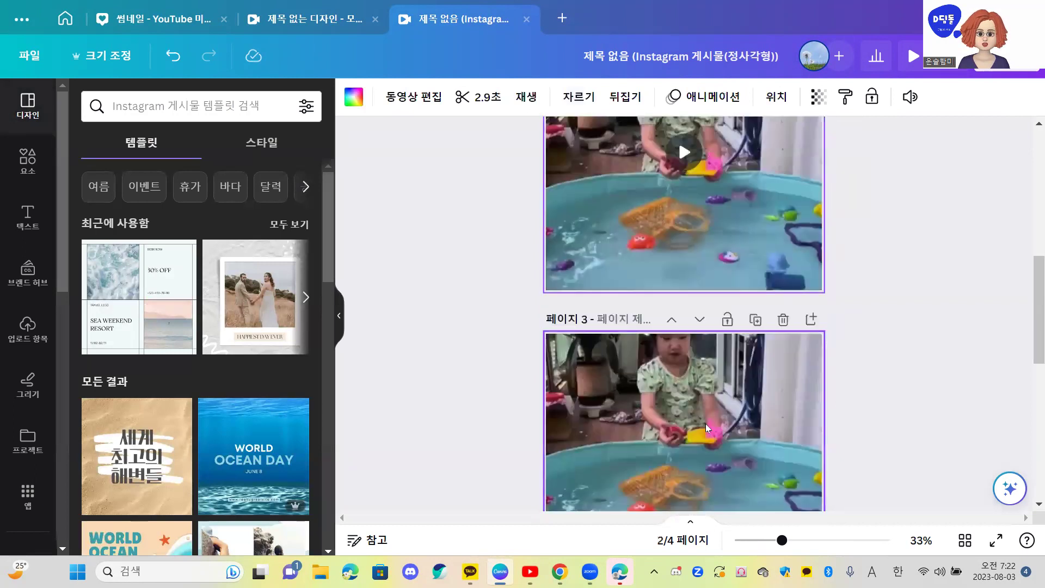
double_click(705, 424)
drag(716, 392, 722, 462)
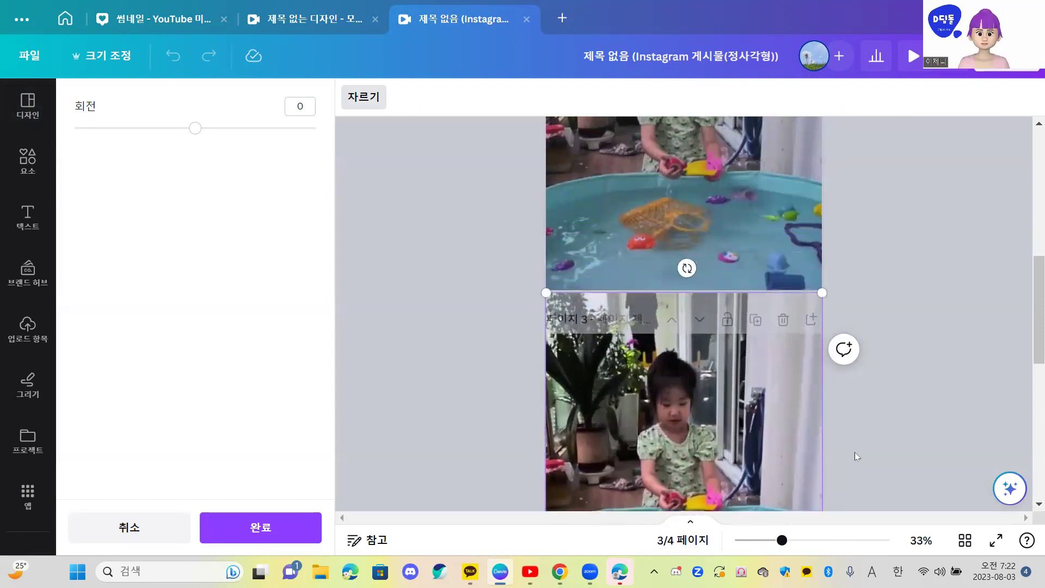
click(734, 403)
Step: Reposition page 4's cropped clip lower in its square frame so the child's head and hair bun are fully included
scroll(734, 401, down, 5)
click(726, 418)
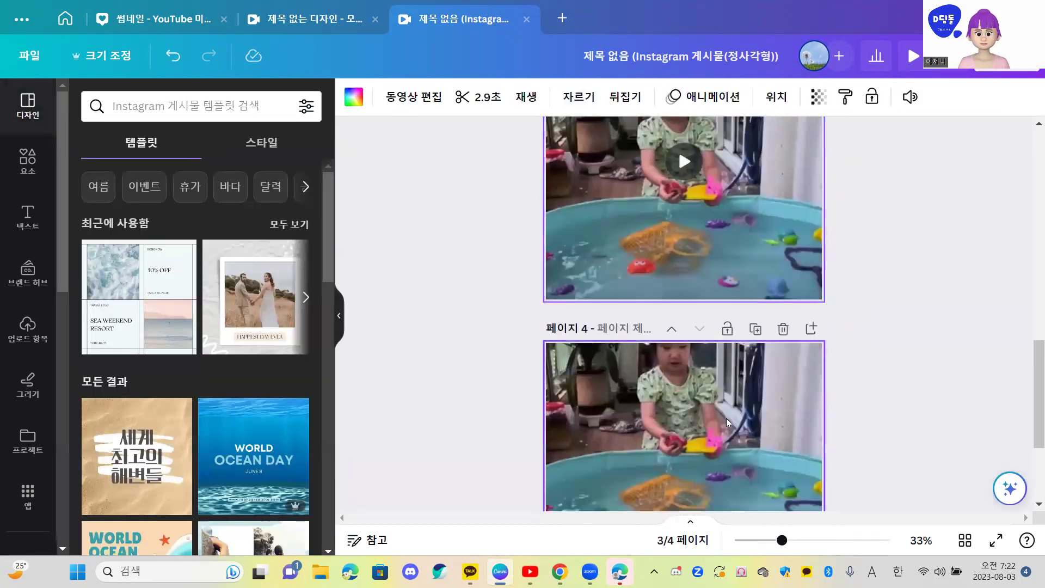
double_click(725, 418)
drag(726, 418, 728, 481)
click(918, 442)
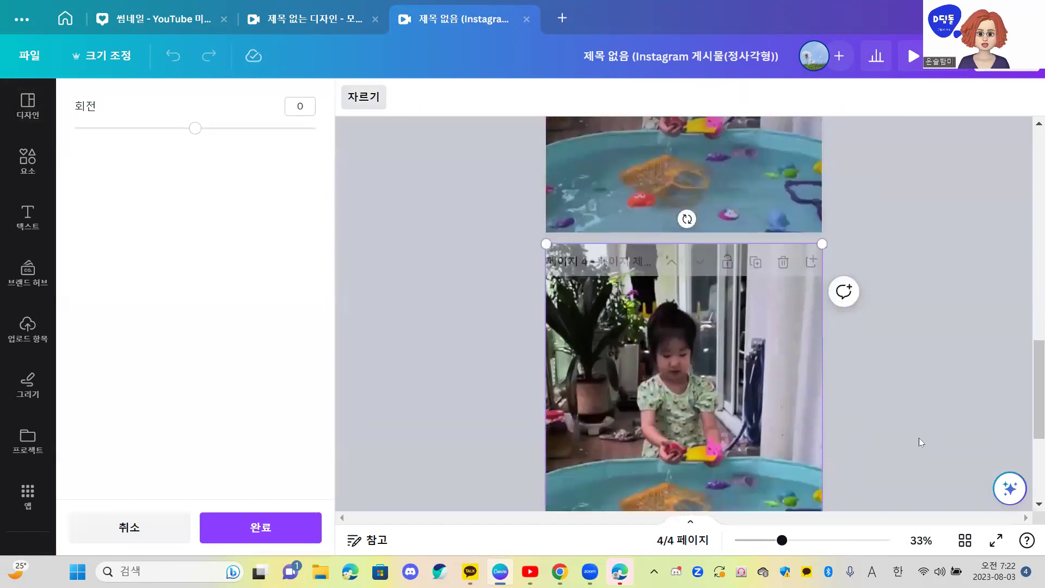
scroll(876, 434, down, 3)
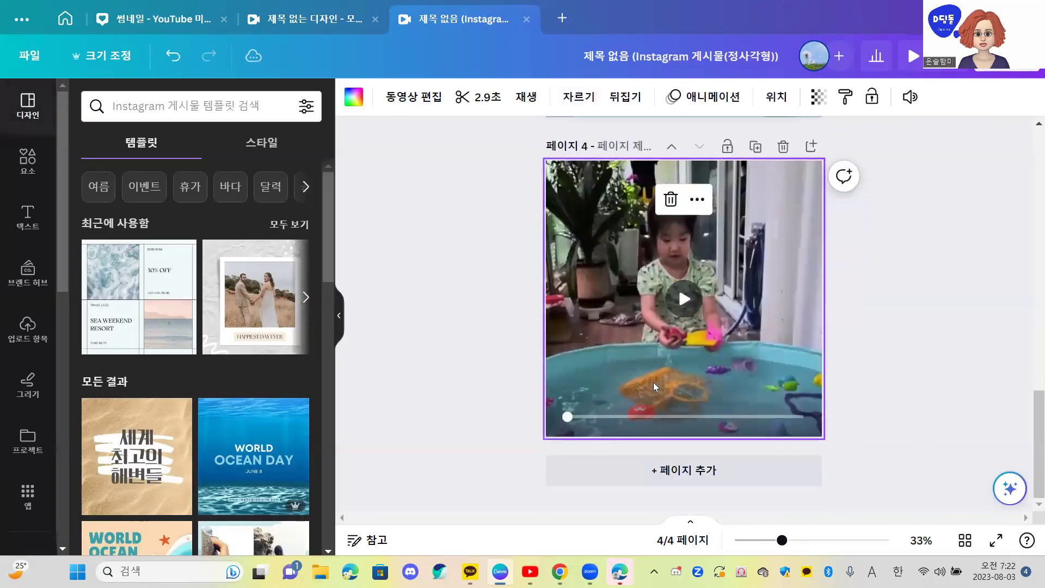
Step: Review the square crops from page 4 back up to page 1
scroll(680, 435, up, 3)
scroll(678, 463, down, 3)
scroll(713, 316, up, 15)
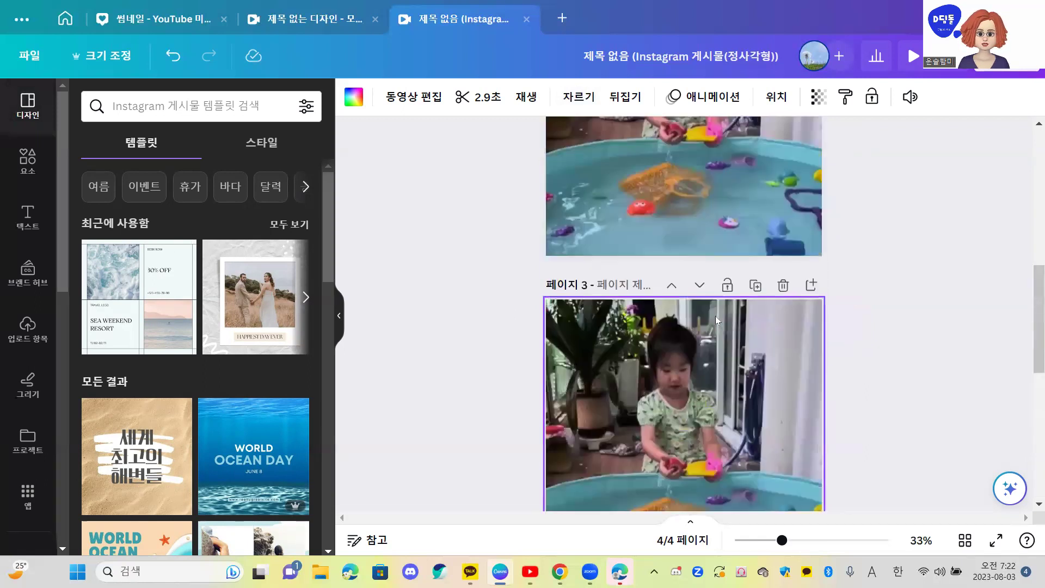
scroll(710, 310, up, 3)
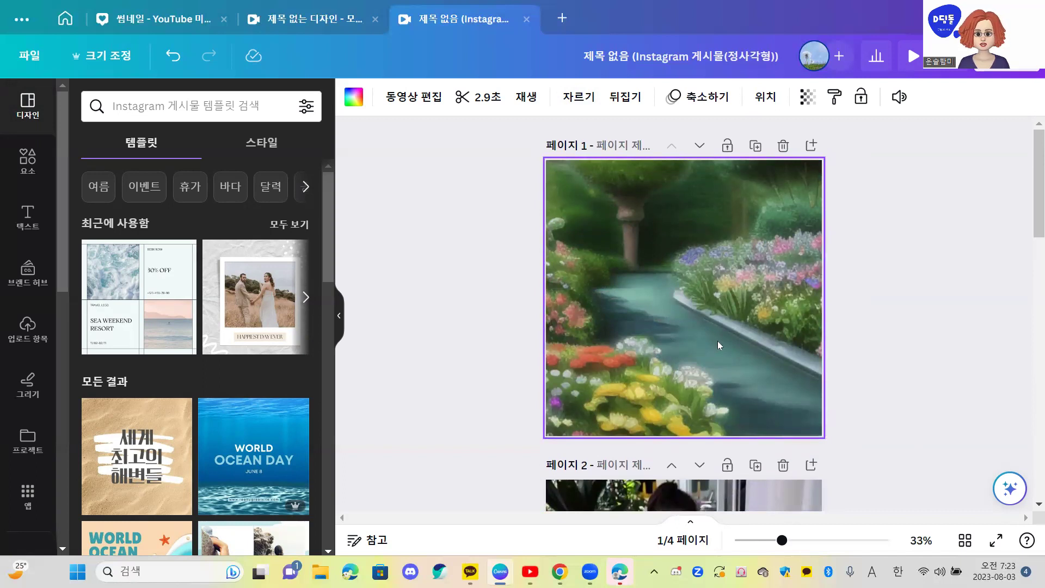
click(1009, 488)
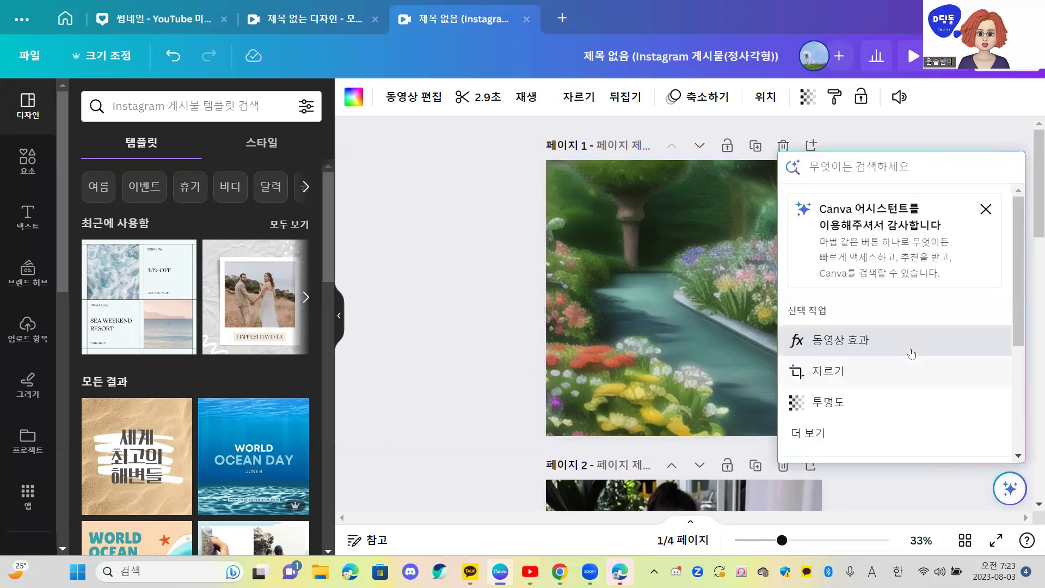
scroll(676, 412, down, 3)
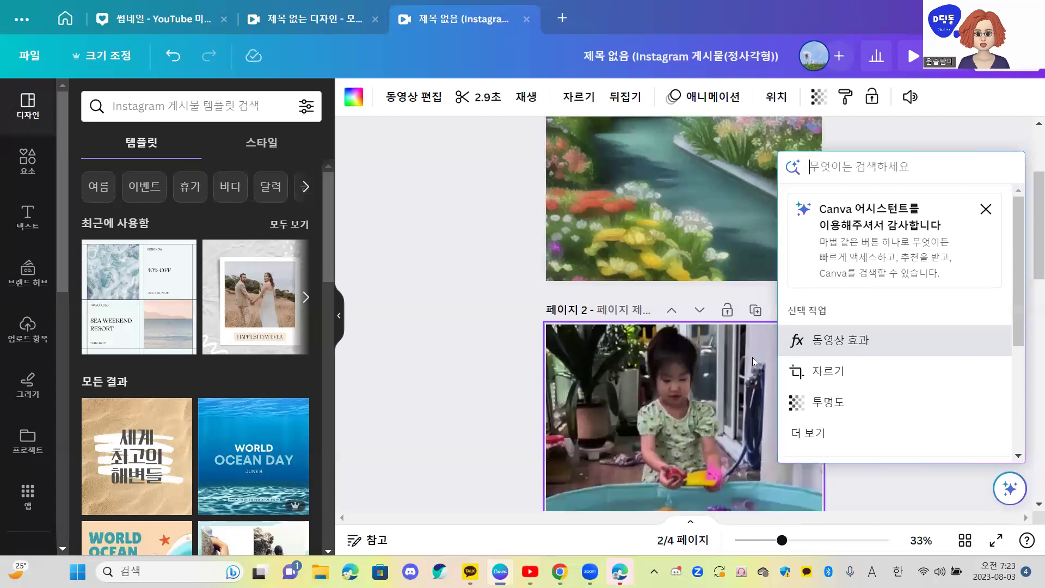
click(473, 338)
Step: Apply the Beauty Lighting World Ocean Day Instagram Post template to page 3, replacing its video clip
scroll(680, 381, down, 4)
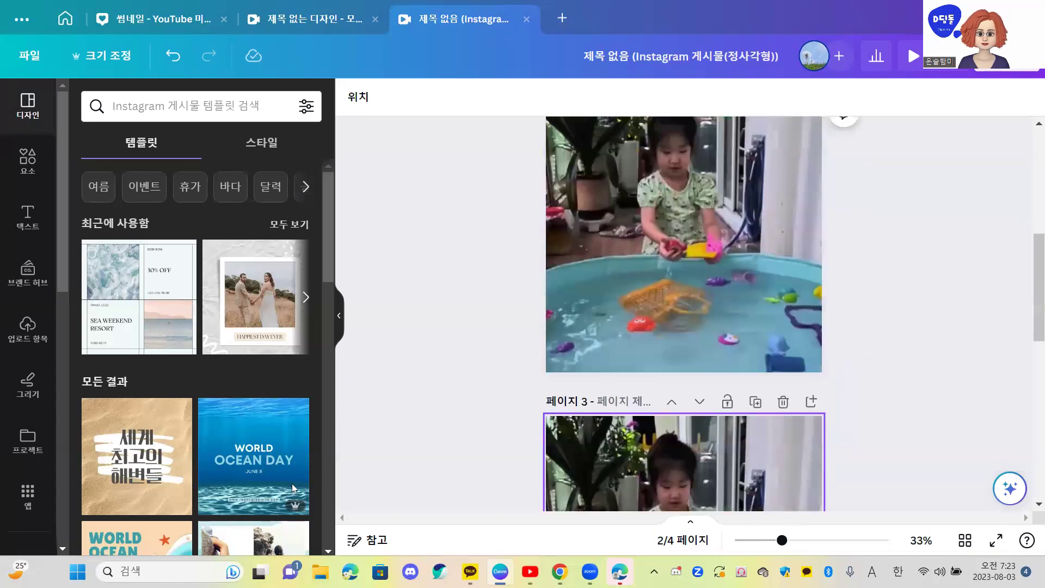
click(257, 489)
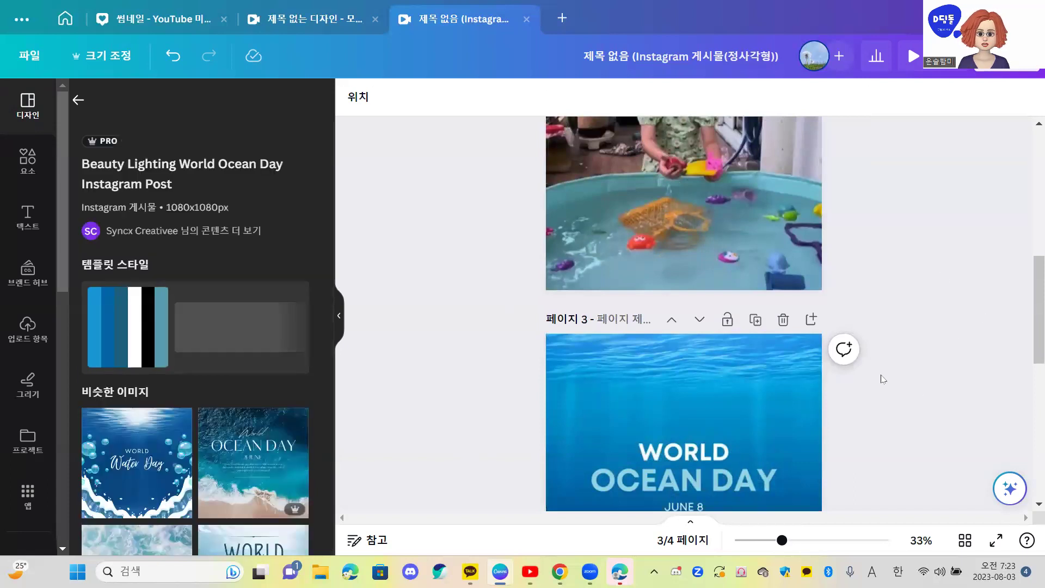
click(732, 422)
scroll(732, 419, down, 3)
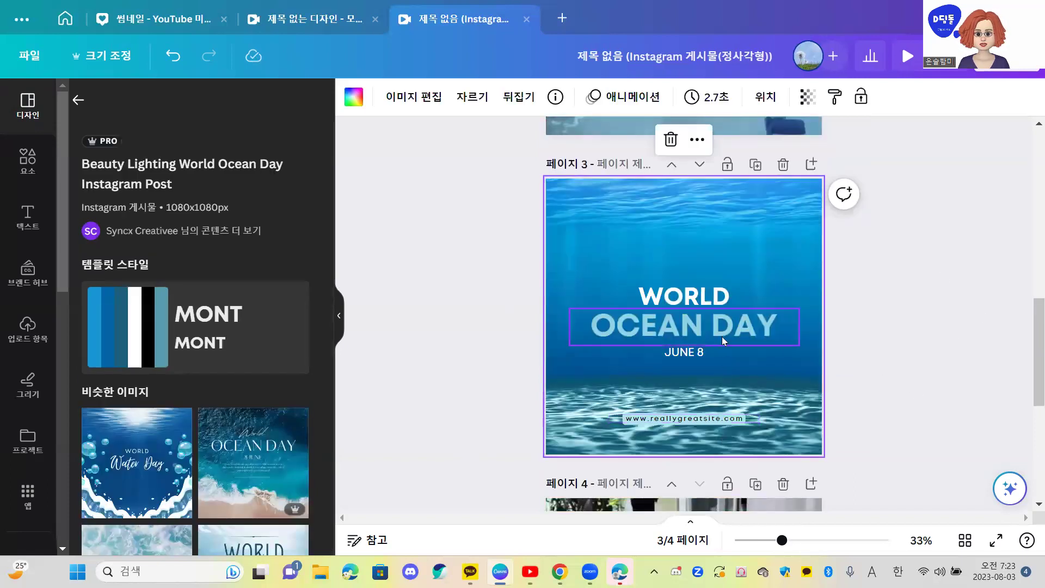
Step: Delete the OCEAN DAY, WORLD, JUNE 8 and website address texts from page 3, keeping only the underwater background
click(722, 338)
scroll(721, 336, down, 4)
scroll(721, 225, up, 3)
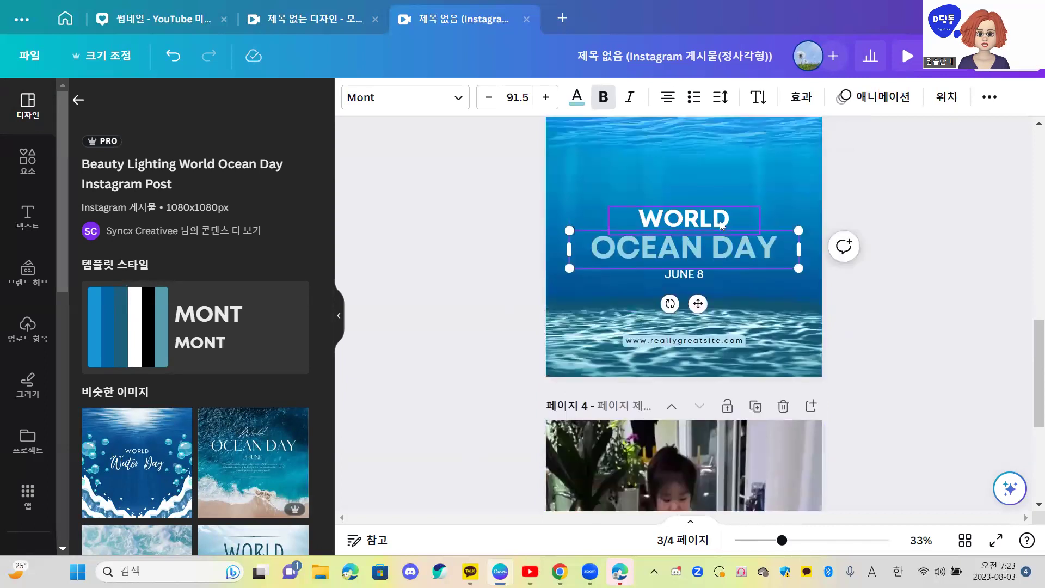
click(680, 233)
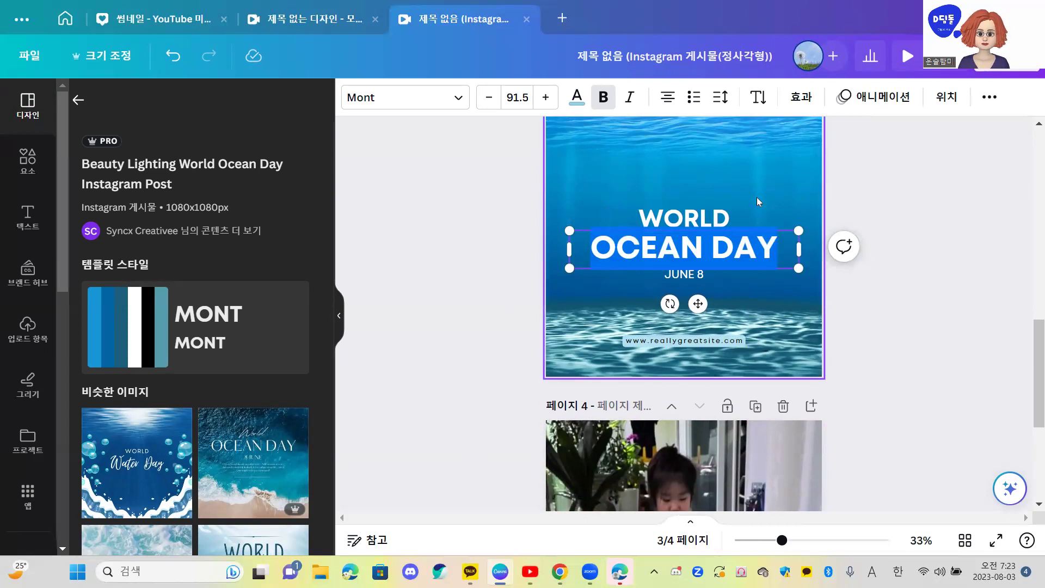
key(BackSpace)
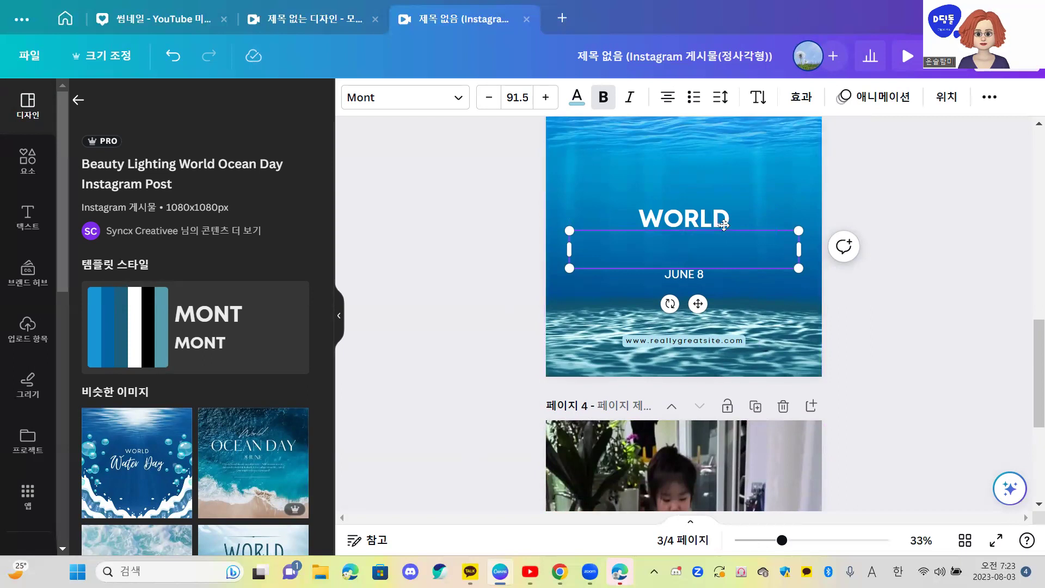
click(722, 226)
key(Delete)
click(698, 283)
key(Delete)
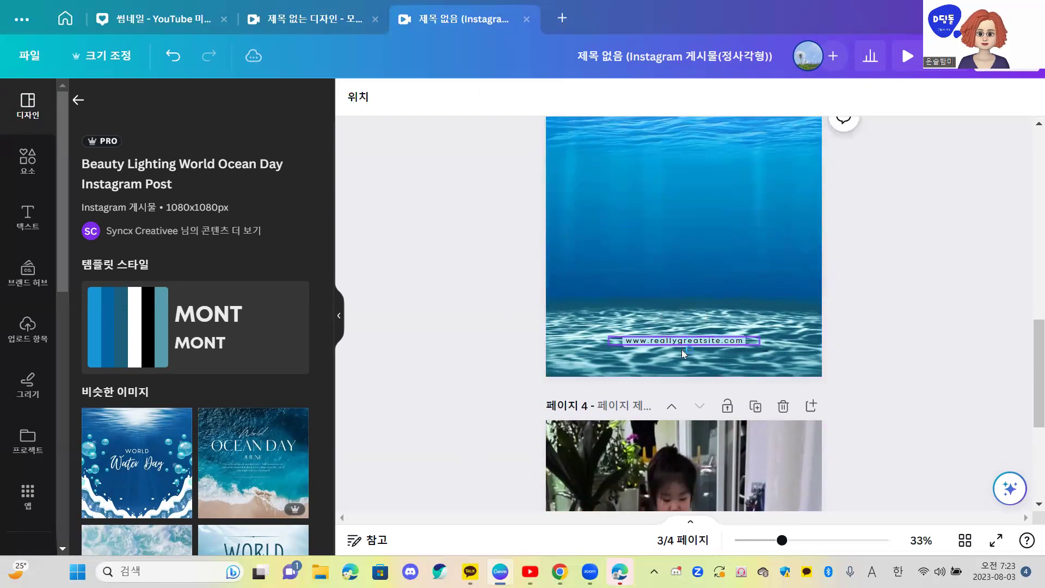
click(686, 341)
key(Delete)
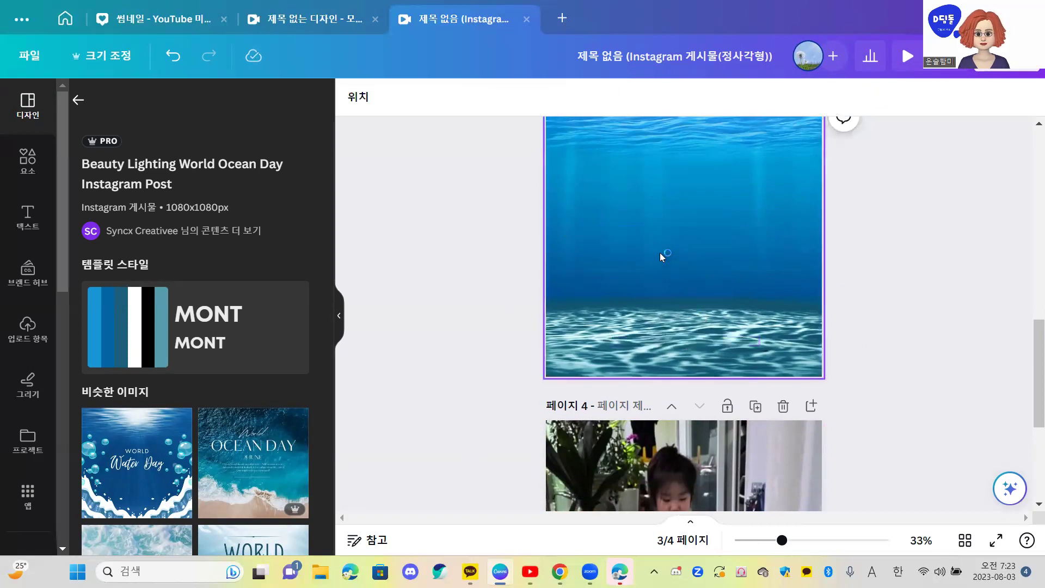
Step: Review pages 1 to 3 in order and play the pool clip on page 2
click(659, 253)
scroll(702, 299, up, 4)
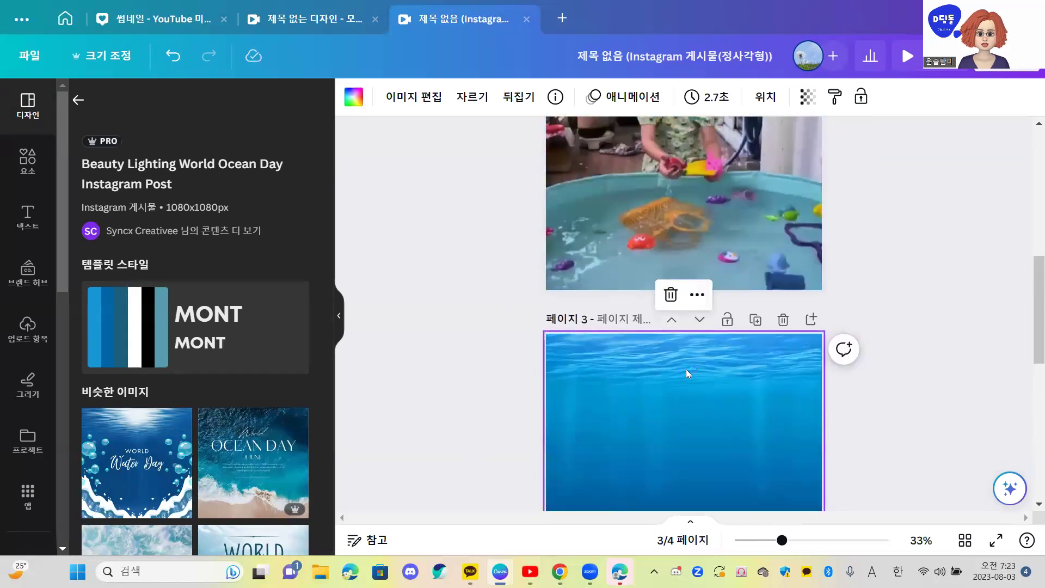
scroll(685, 369, down, 4)
scroll(688, 322, up, 1)
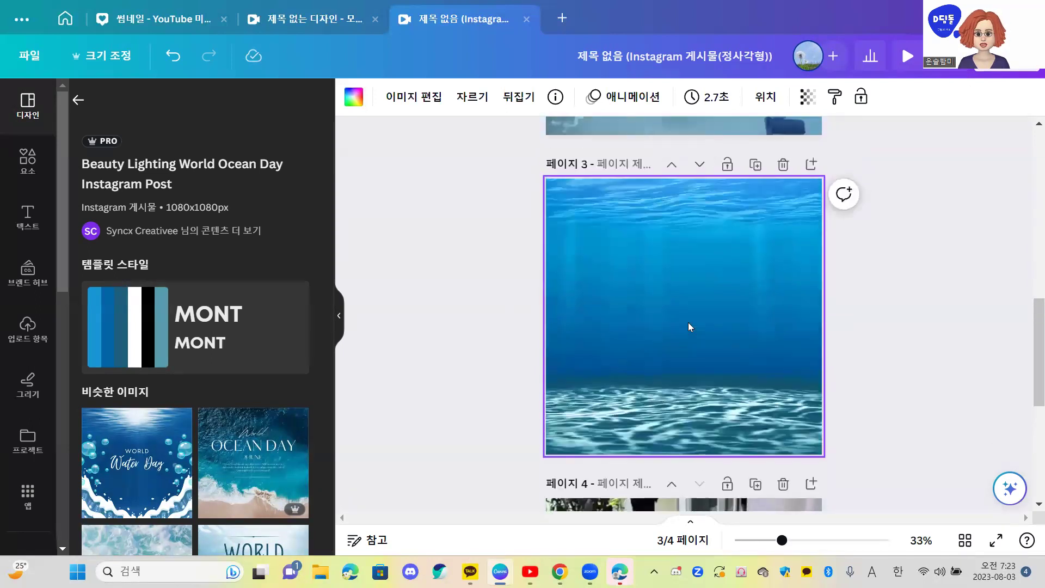
scroll(748, 325, up, 11)
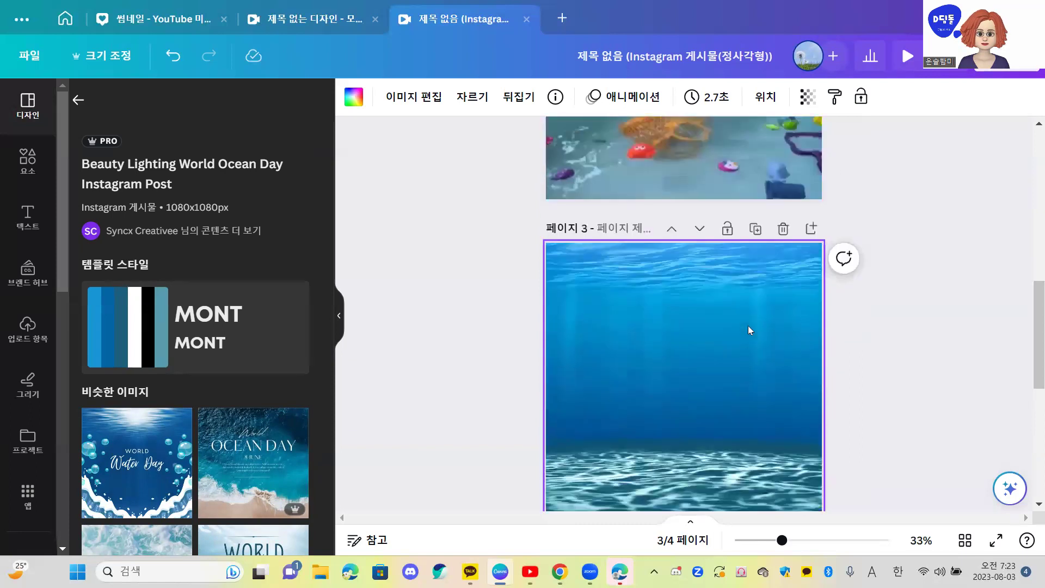
click(692, 293)
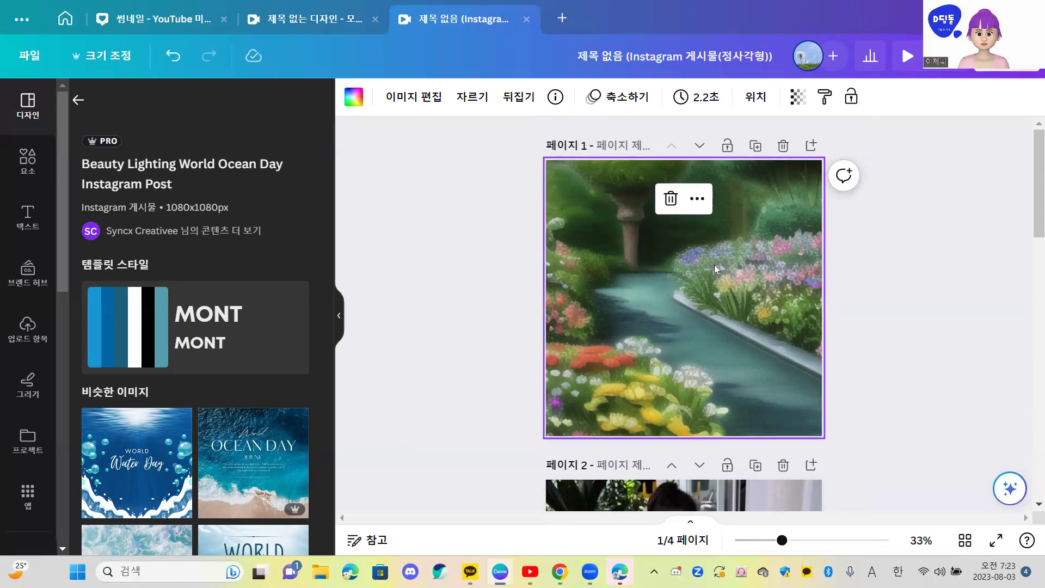
scroll(688, 337, down, 5)
click(685, 387)
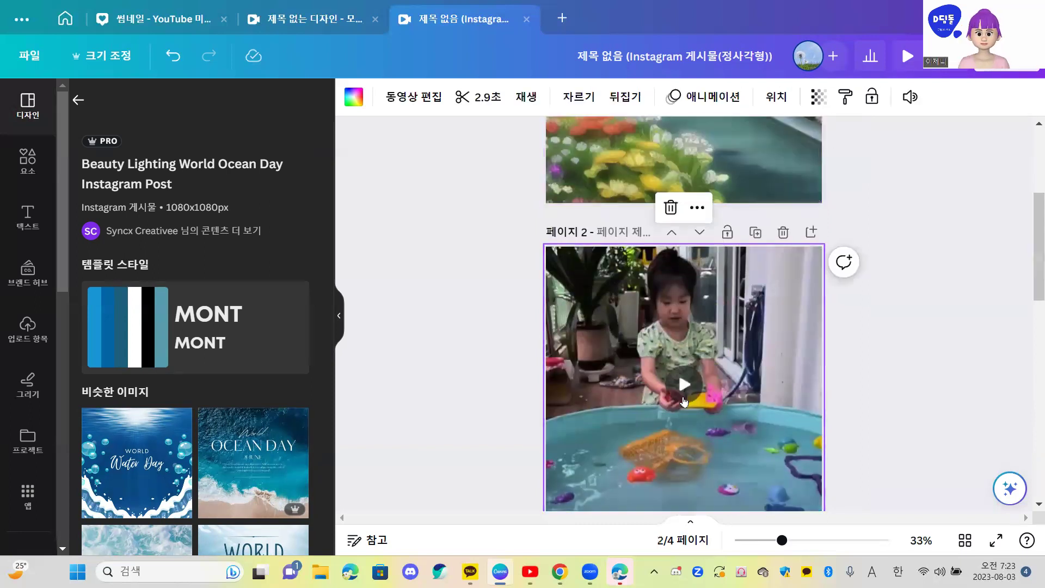
click(689, 384)
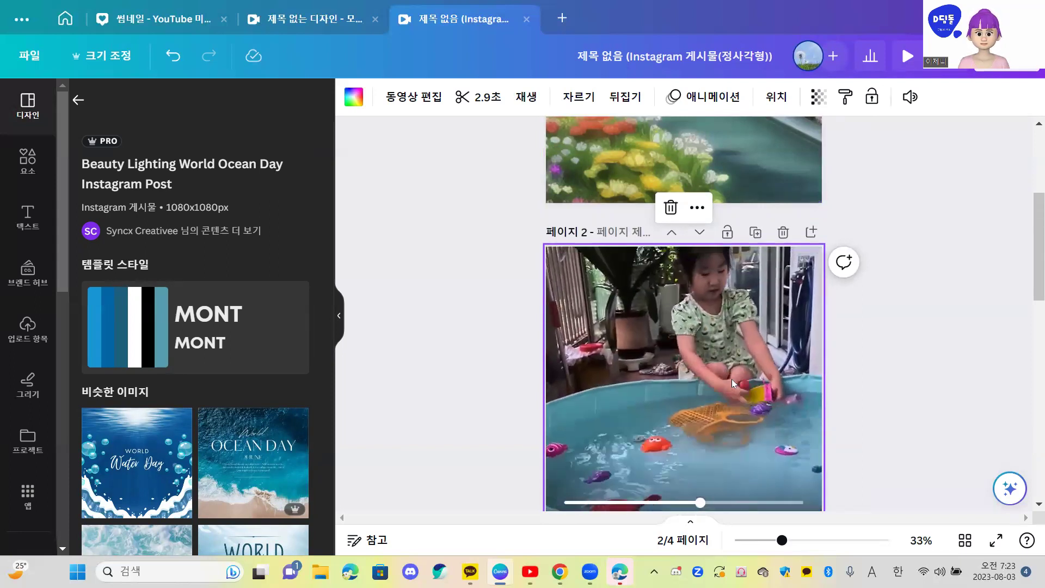
scroll(732, 379, down, 3)
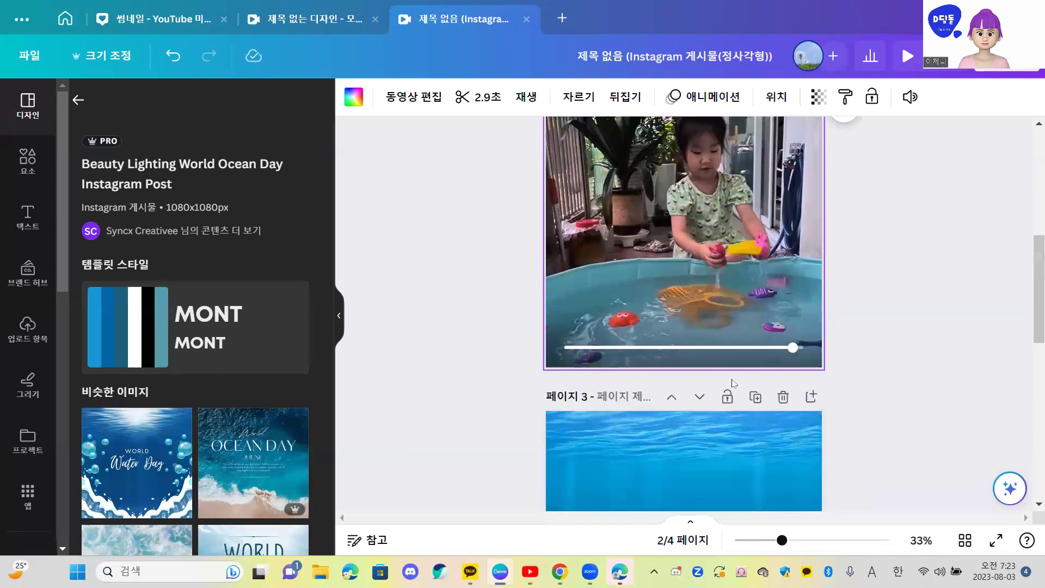
click(697, 471)
scroll(701, 455, down, 3)
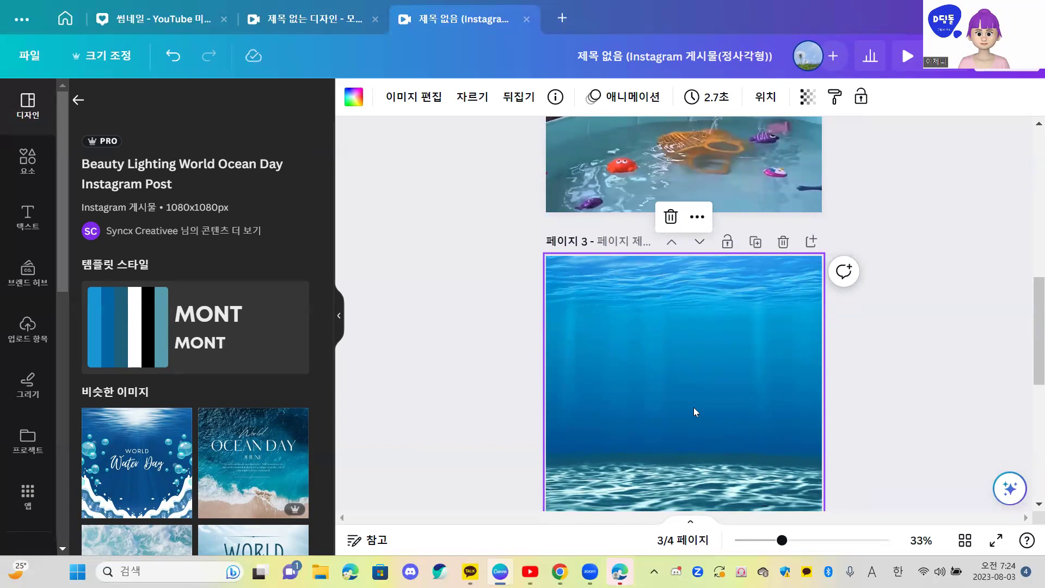
Step: Select the underwater background on page 3 and open the search in the elements library
key(Escape)
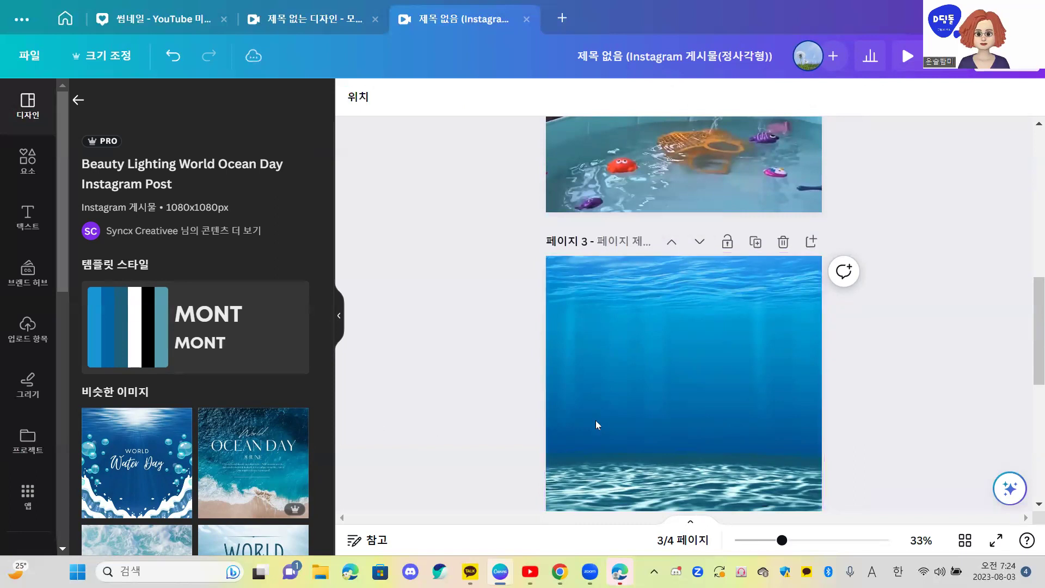
click(607, 423)
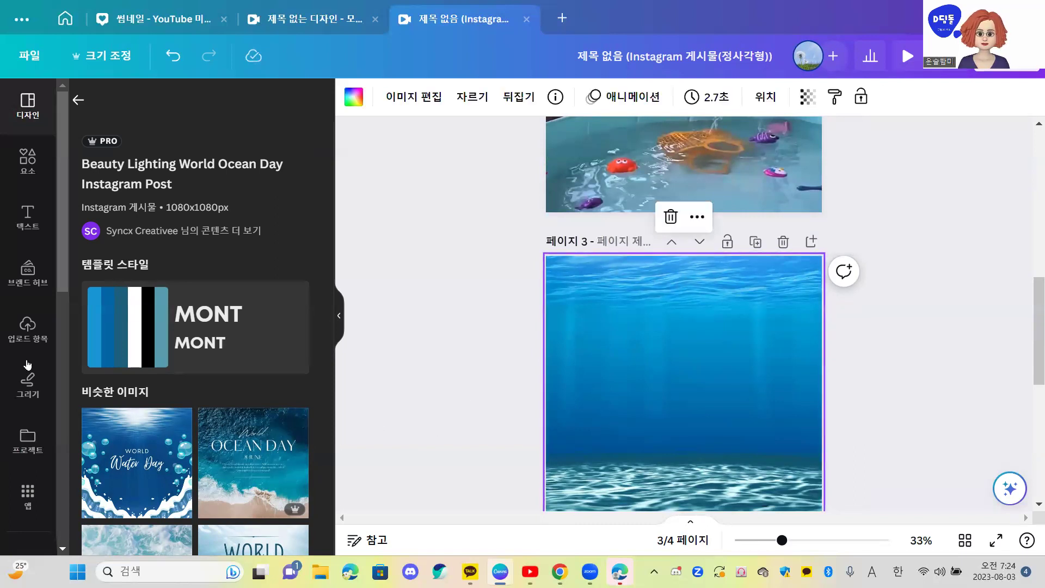
scroll(760, 296, down, 4)
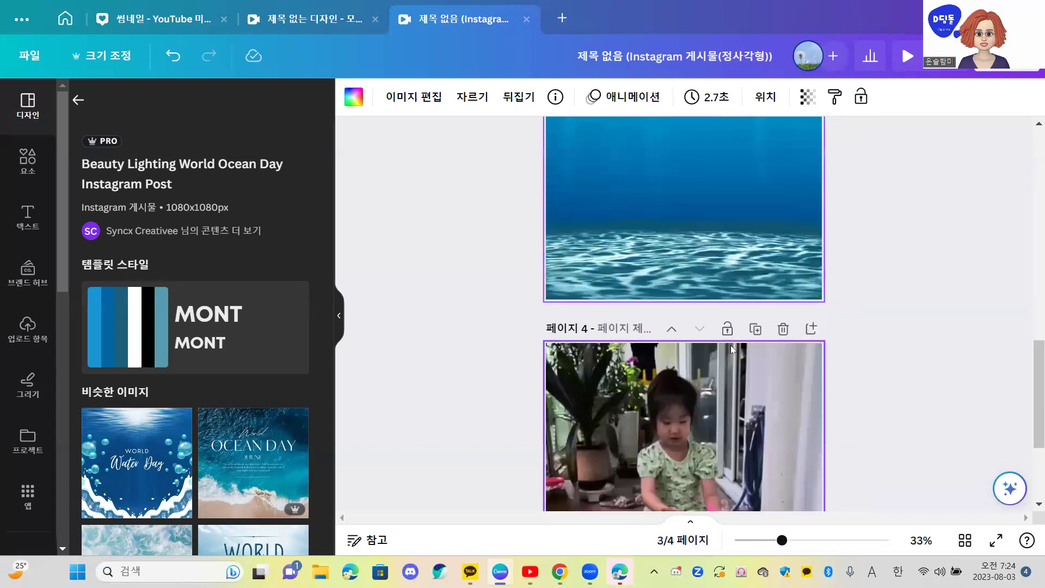
right_click(666, 185)
click(633, 208)
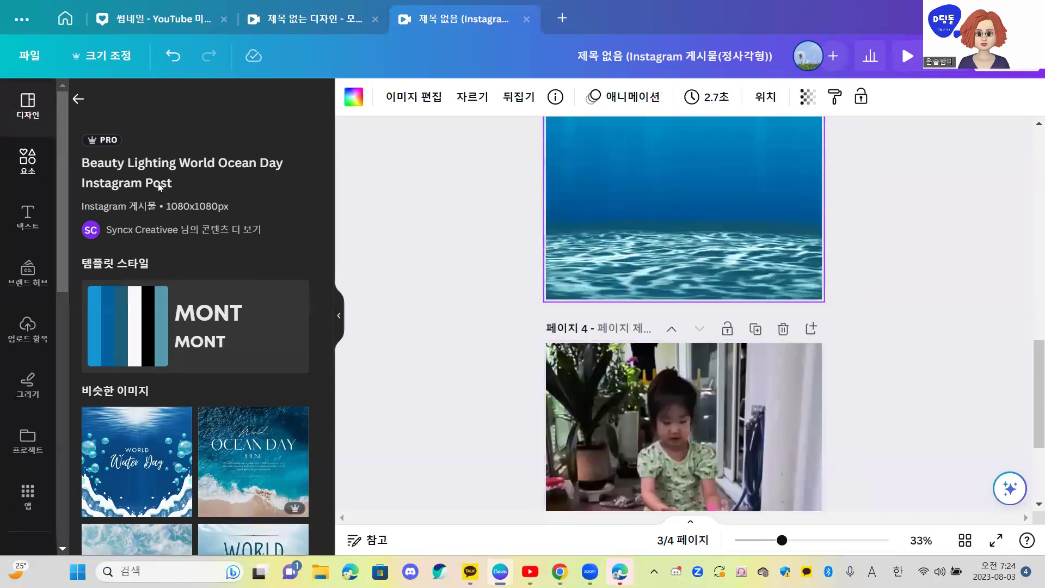
click(41, 174)
click(147, 111)
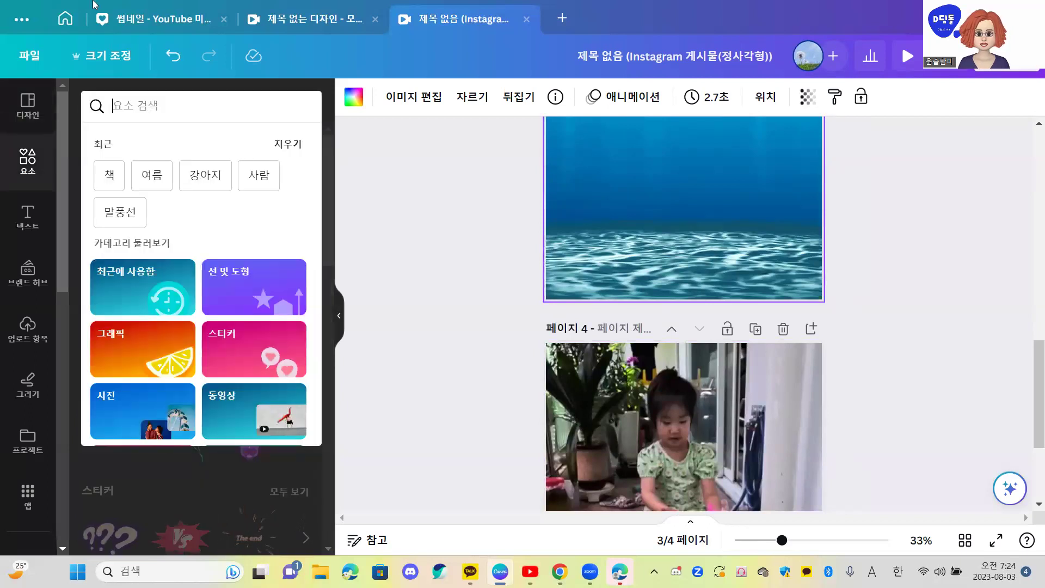
text(바)
key(BackSpace)
text(닷ㄱ)
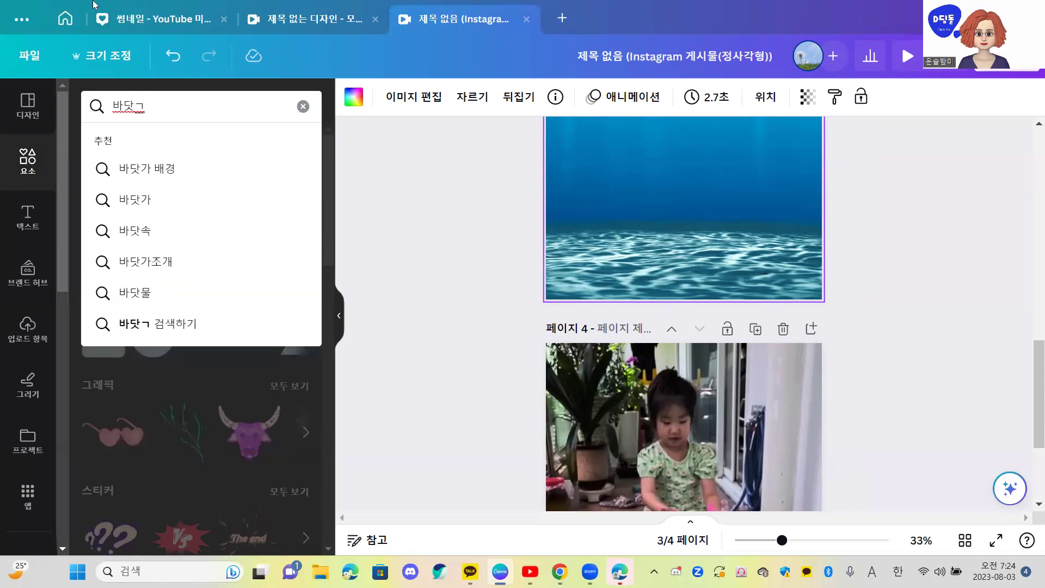
key(BackSpace)
key(BackSpace)
key(BackSpace)
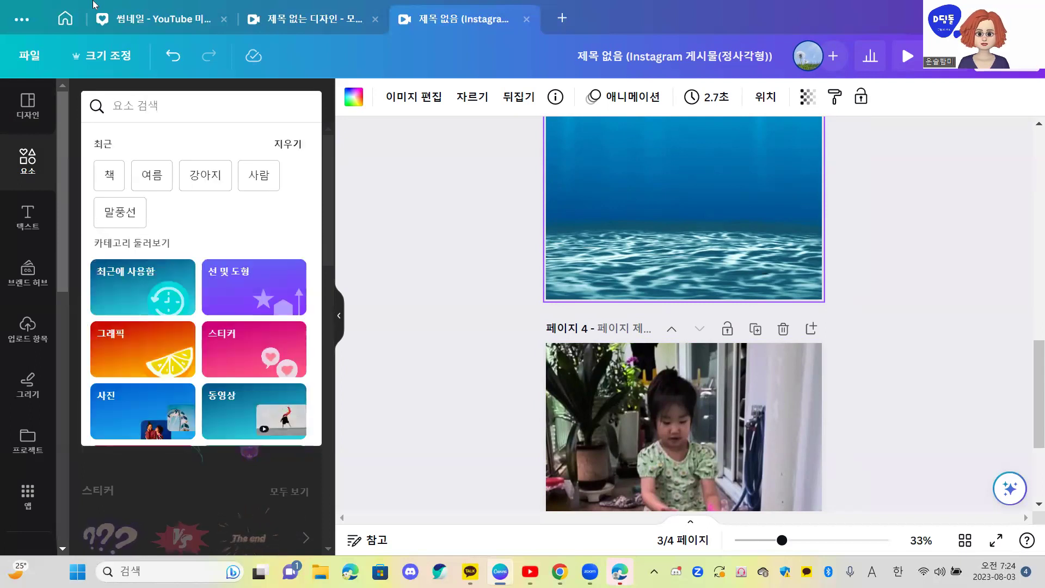
Step: Search the elements library for 여름휴가
text(여)
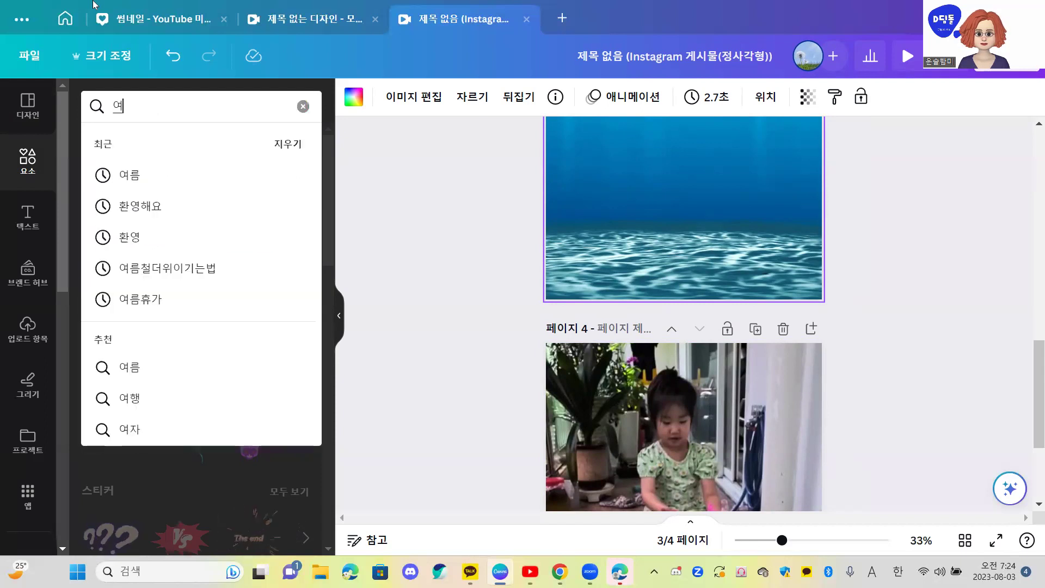
text(름휴가)
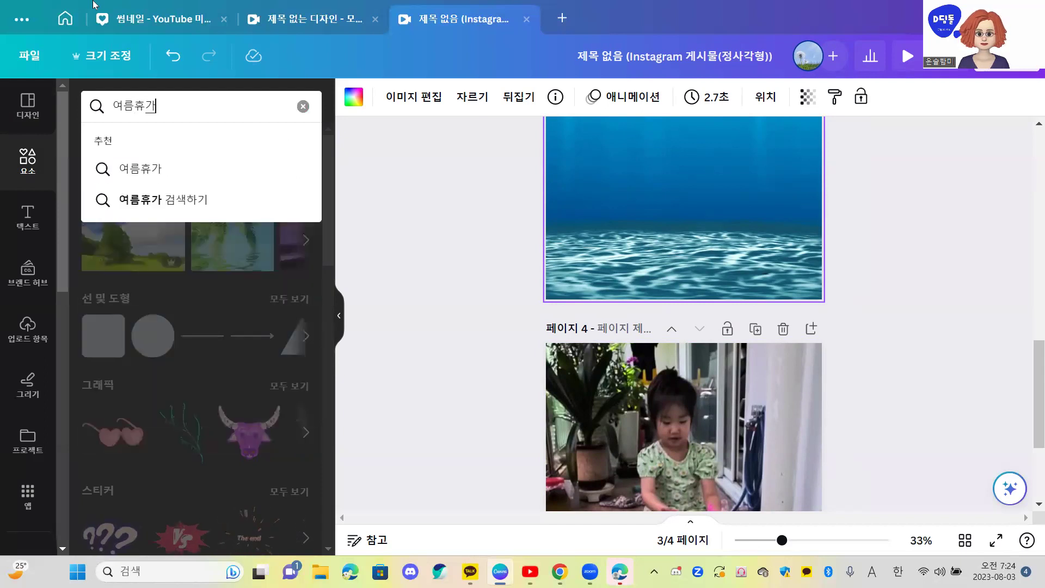
key(Return)
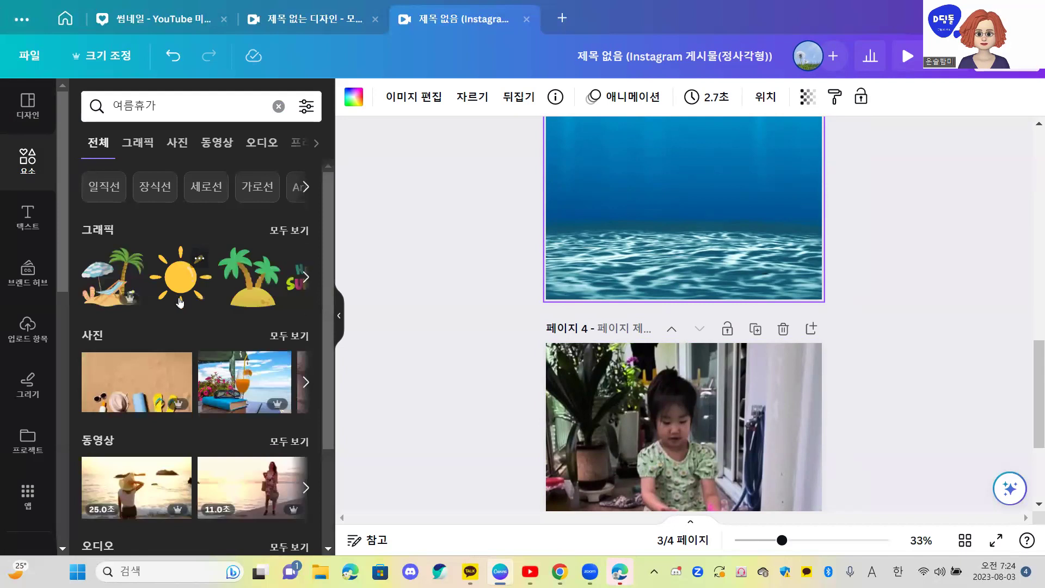
Step: Add the animated HELLO SUMMER! graphic to page 3, shrink it to about half the page width and center it horizontally
click(279, 231)
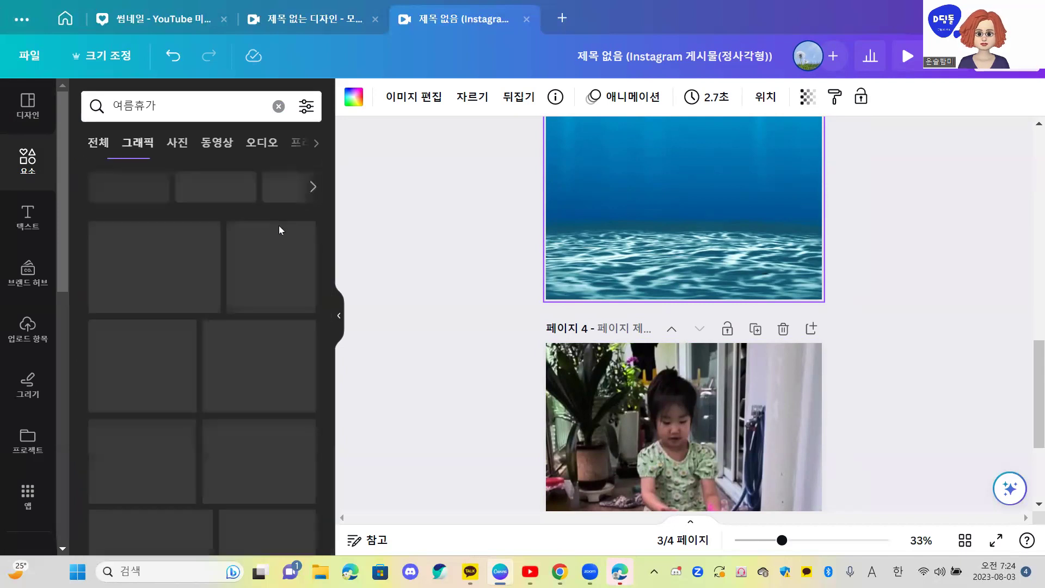
scroll(187, 449, down, 3)
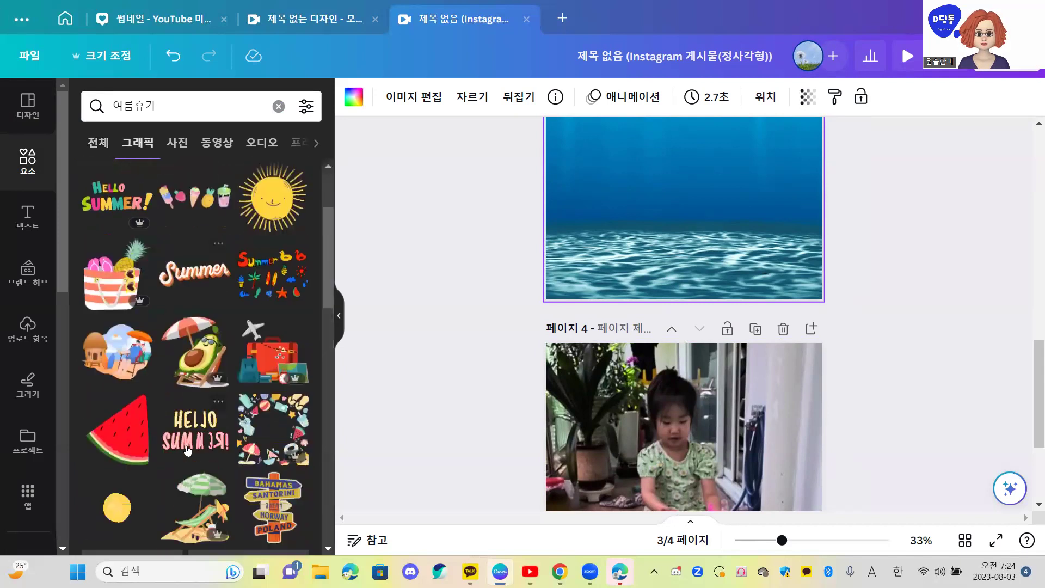
click(191, 432)
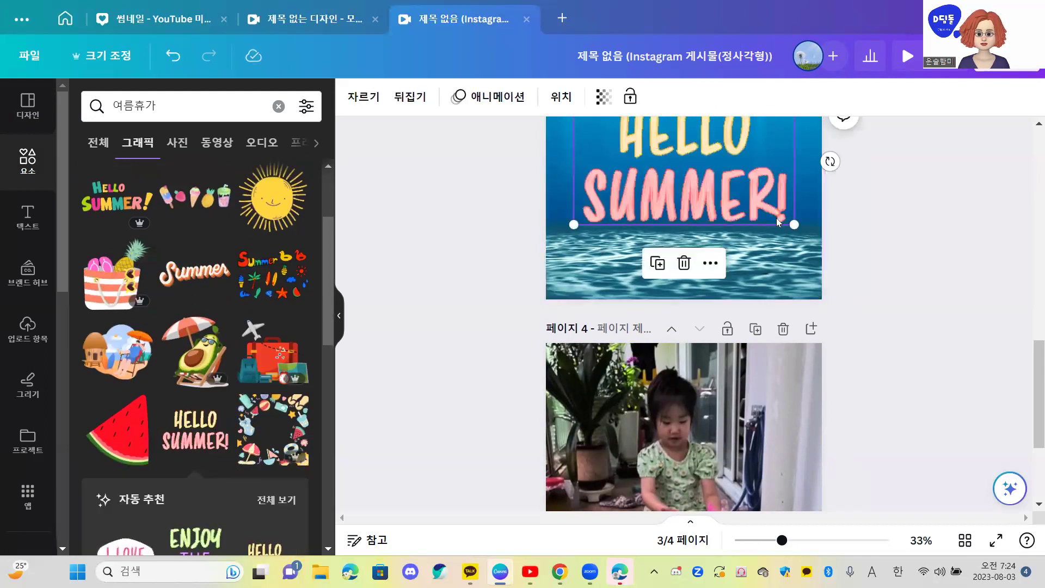
drag(794, 224, 693, 181)
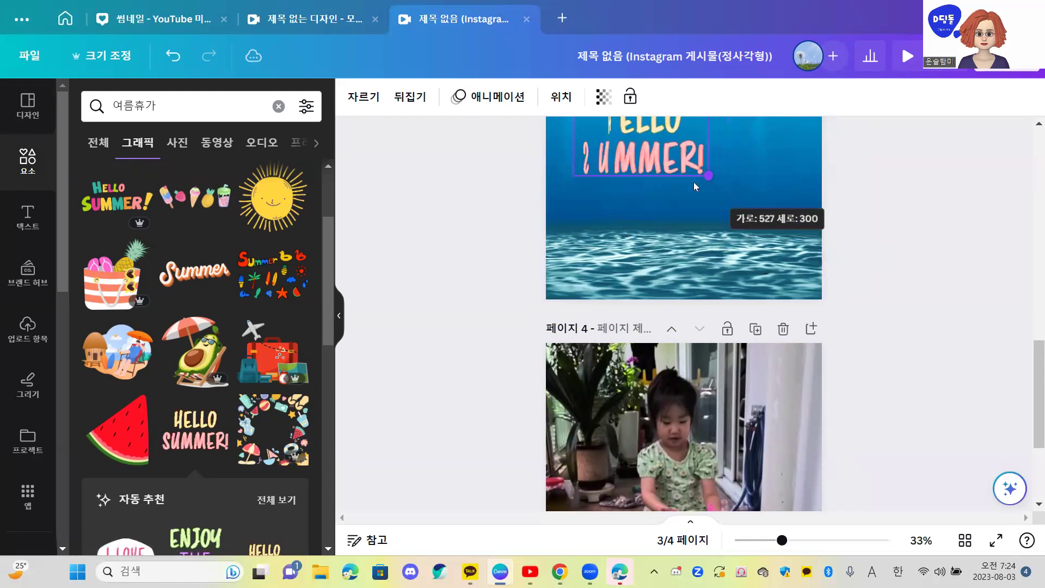
drag(636, 144, 683, 175)
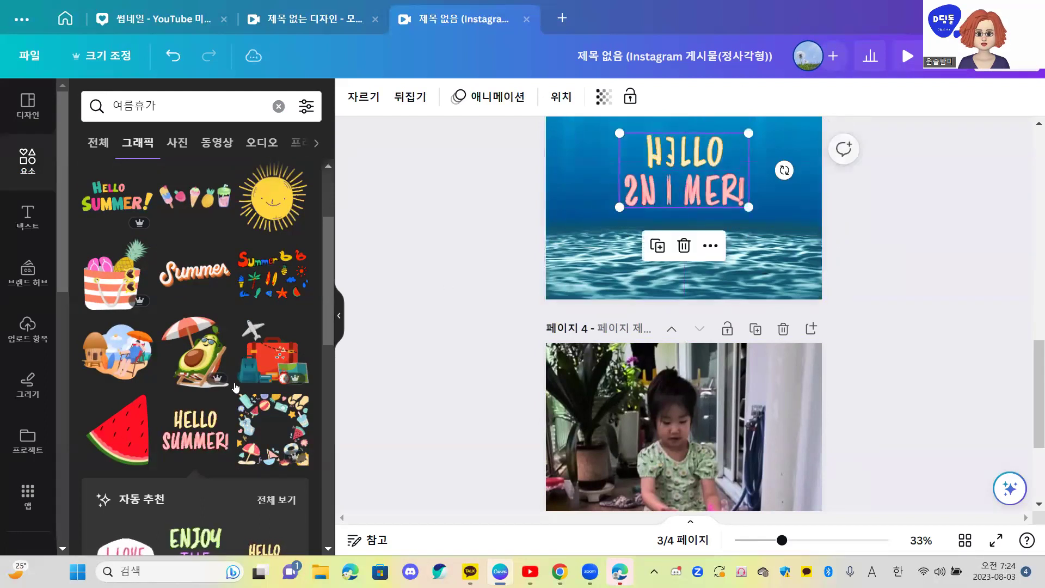
Step: Browse the 여름휴가 graphics for more elements that suit the underwater page
scroll(190, 445, down, 5)
scroll(190, 445, down, 10)
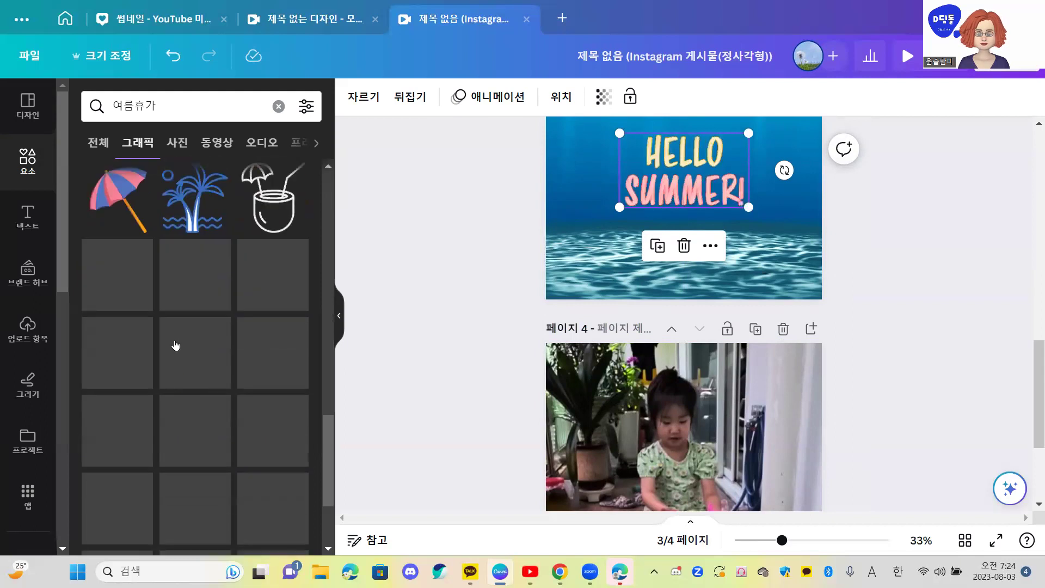
scroll(175, 392, down, 3)
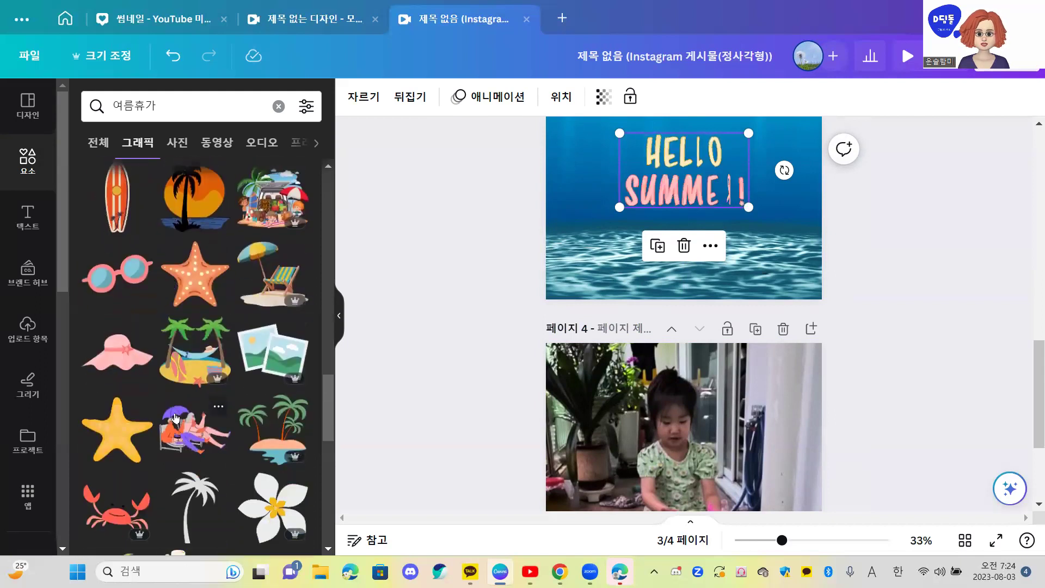
scroll(174, 418, down, 6)
scroll(174, 413, down, 6)
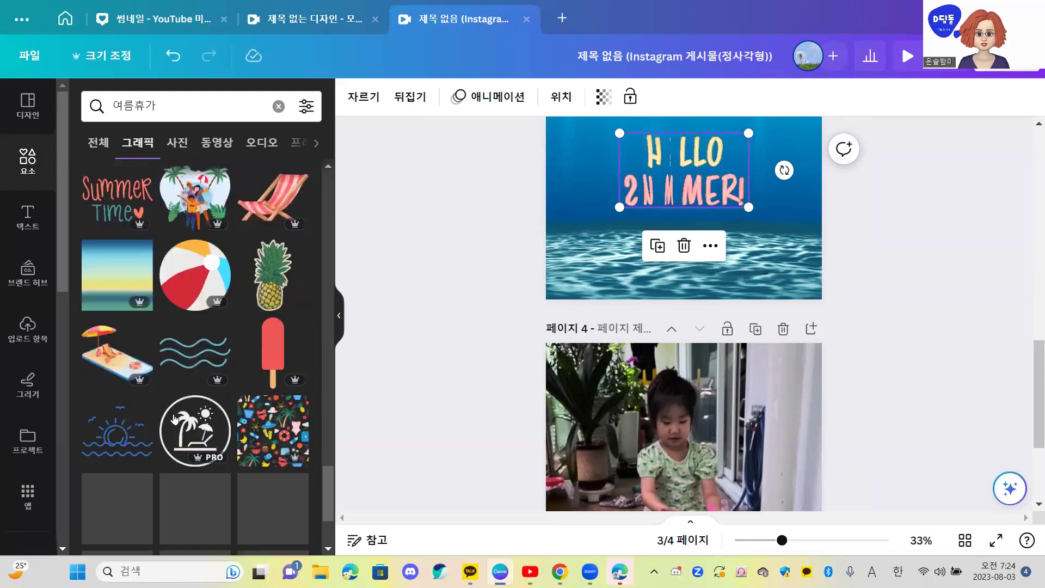
scroll(173, 416, down, 3)
scroll(171, 424, down, 3)
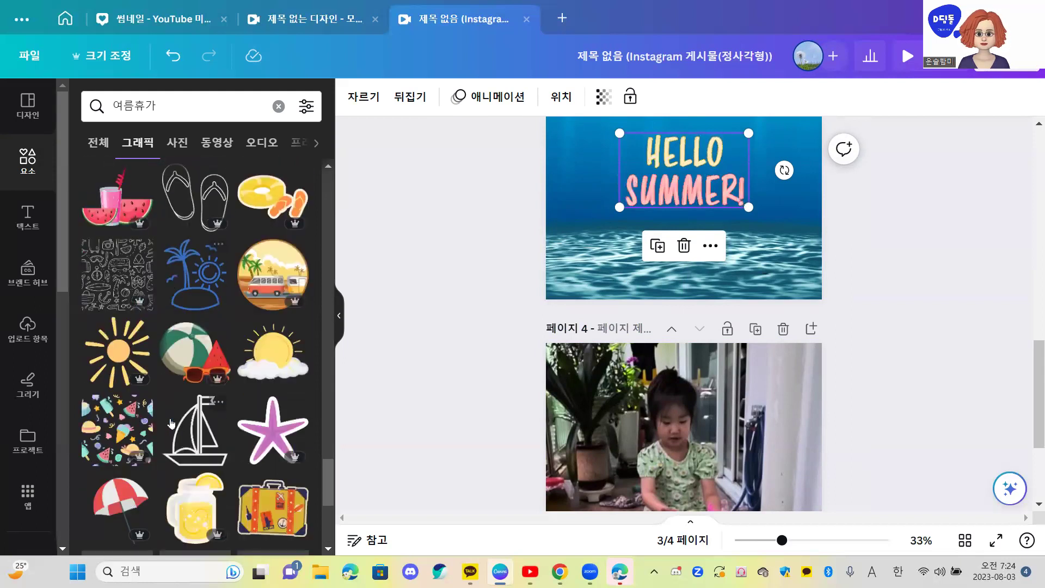
Step: Search the graphics for 돌고래 and add the animated dolphin with the turquoise water strip near the bottom of page 3
click(156, 107)
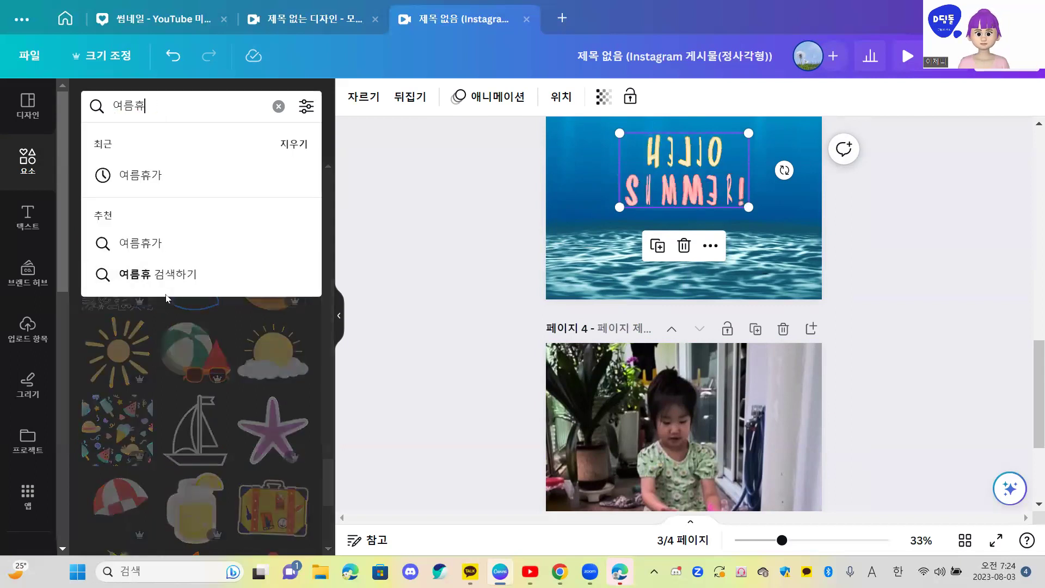
key(BackSpace)
key(BackSpace)
key(BackSpace)
key(BackSpace)
text(돌)
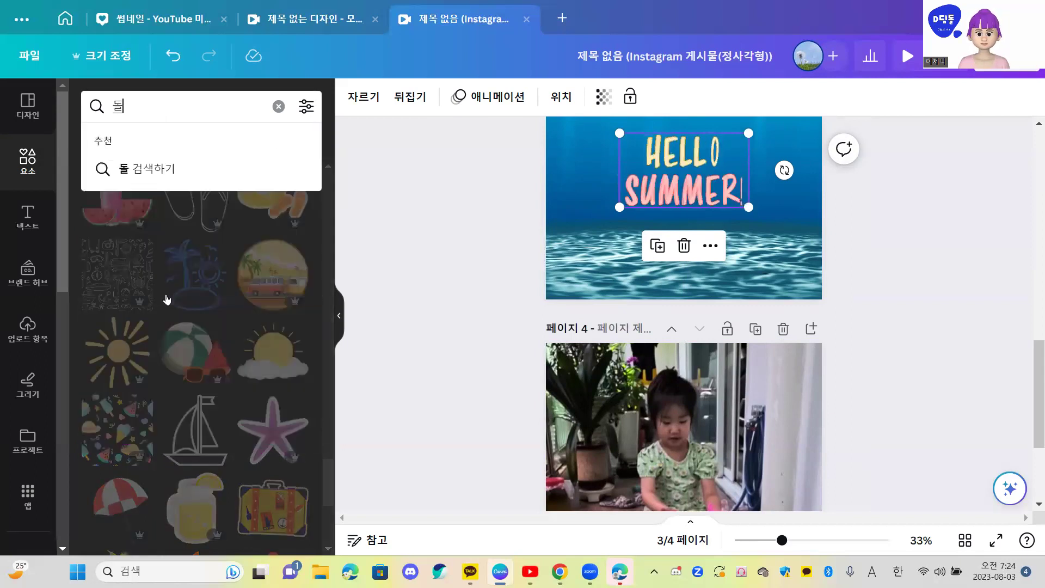
text(골ㅐ)
key(Return)
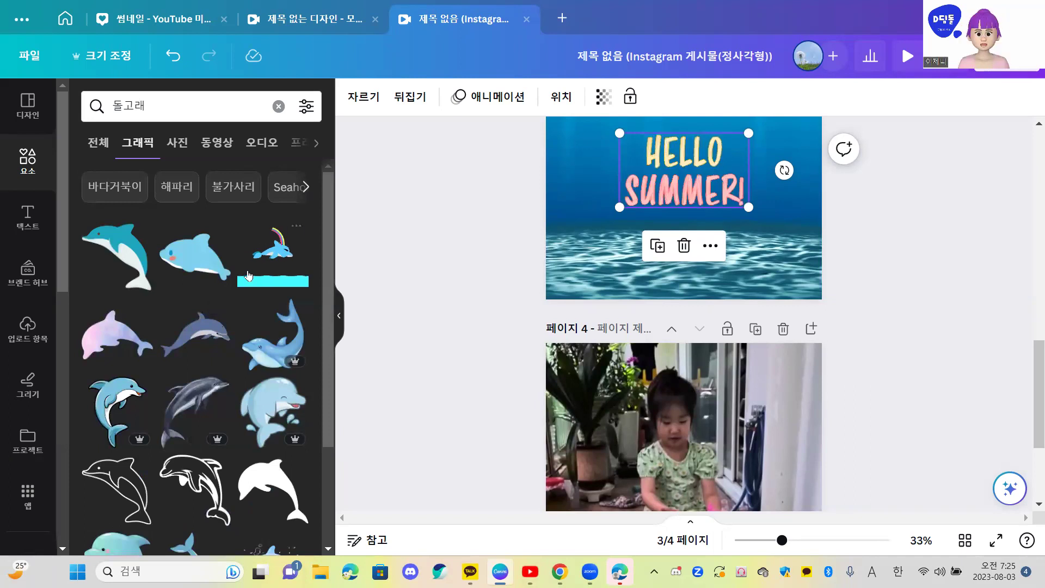
click(271, 259)
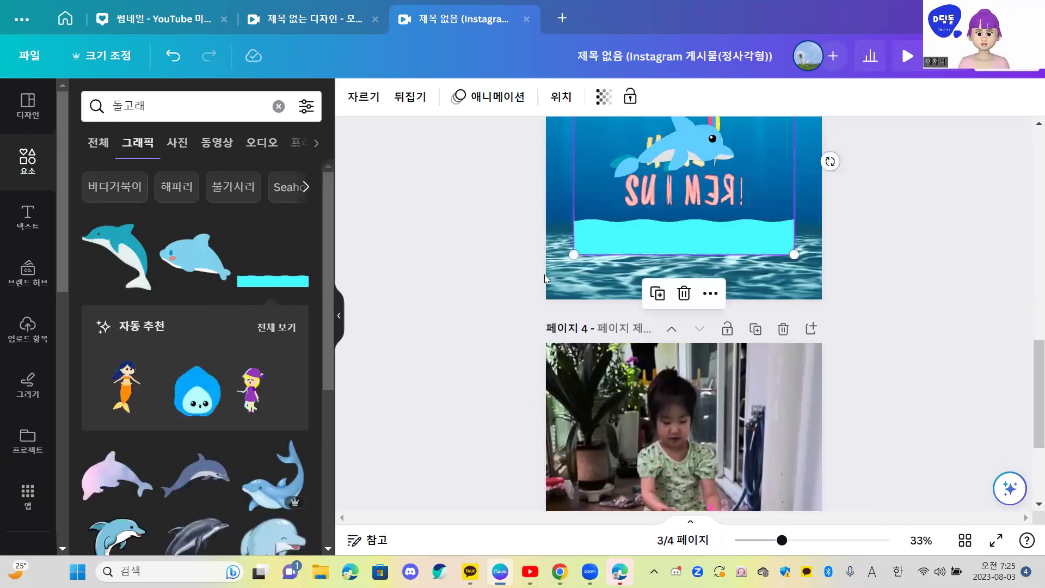
drag(770, 157, 762, 185)
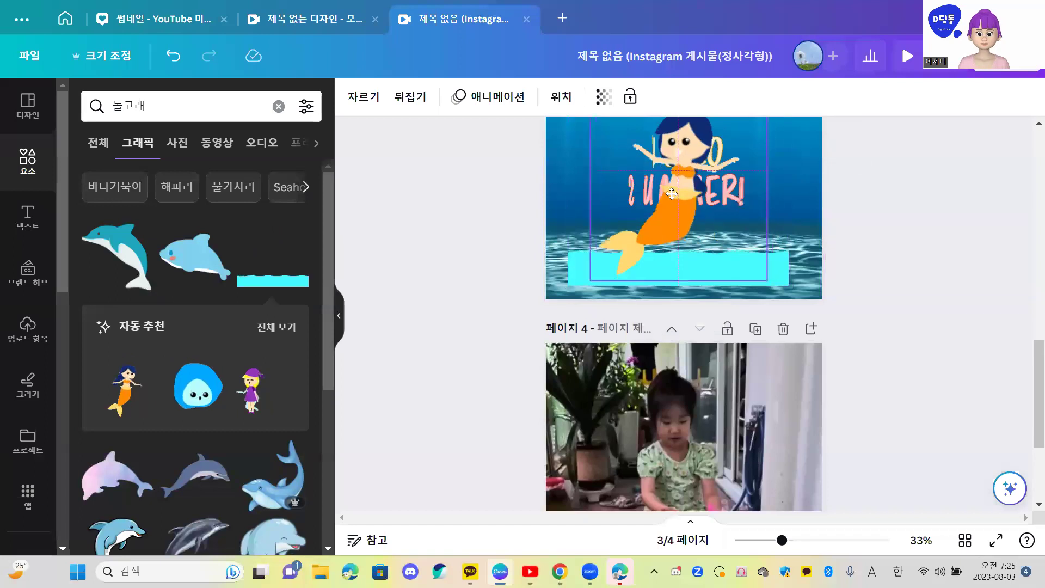
Step: Add the suggested mermaid sticker to page 3, shrink it, tilt it and place it at the page's lower-left over the water strip
drag(749, 280, 646, 169)
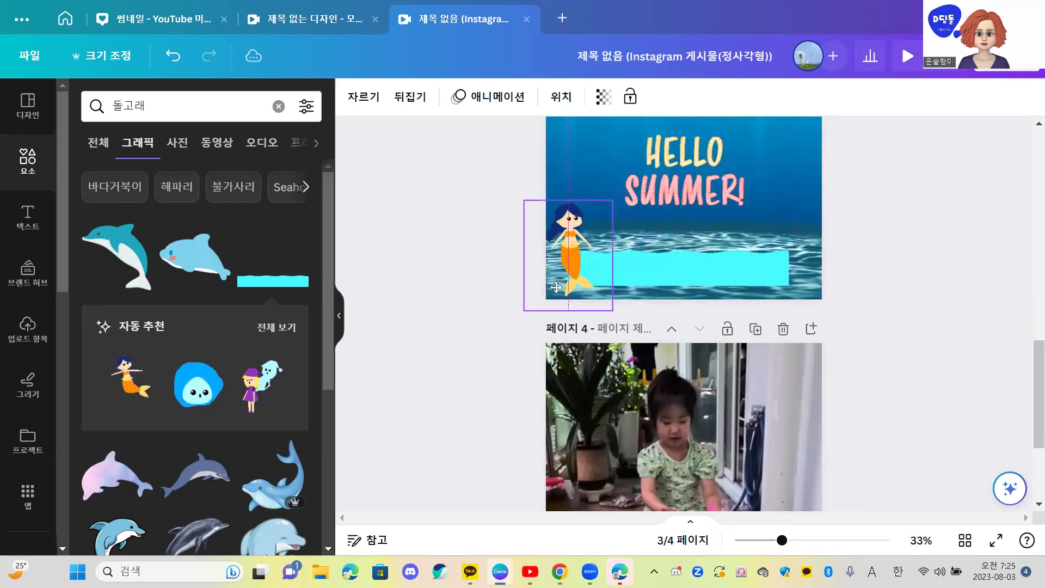
drag(556, 287, 557, 287)
drag(606, 235, 619, 235)
drag(578, 347, 504, 327)
drag(598, 239, 635, 235)
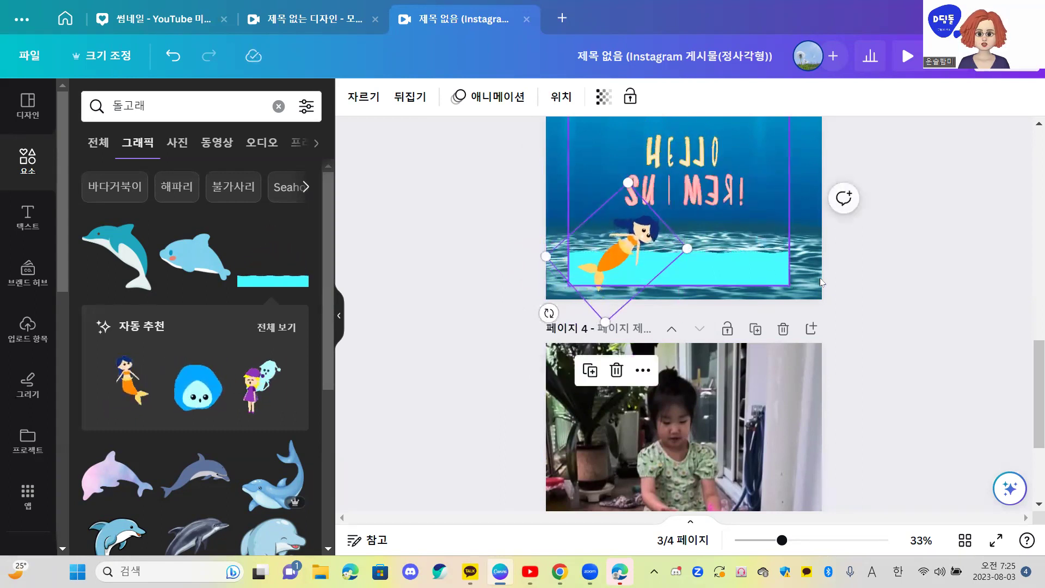
Step: Enlarge the animated dolphin graphic so its water strip spans the full width along the bottom edge of page 3
click(901, 283)
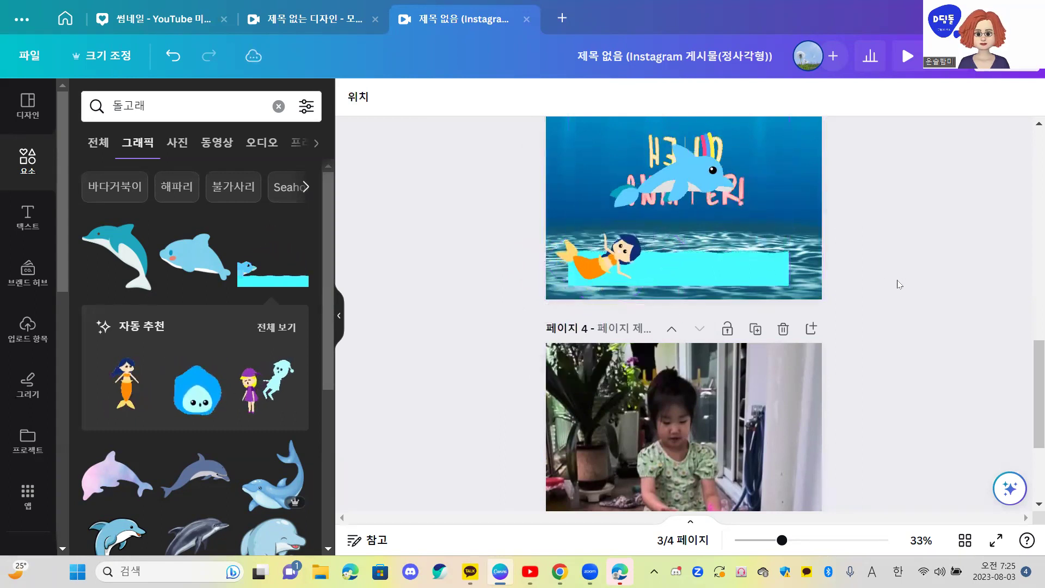
click(694, 163)
mouse_move(787, 283)
mouse_down()
mouse_move(750, 245)
mouse_move(808, 282)
mouse_move(804, 290)
mouse_up()
click(866, 257)
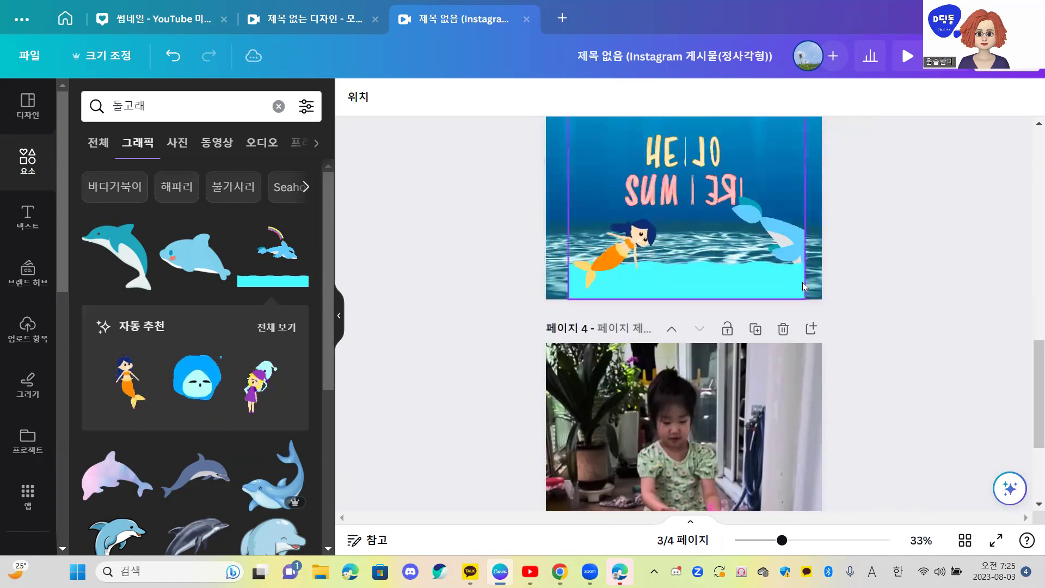
click(801, 275)
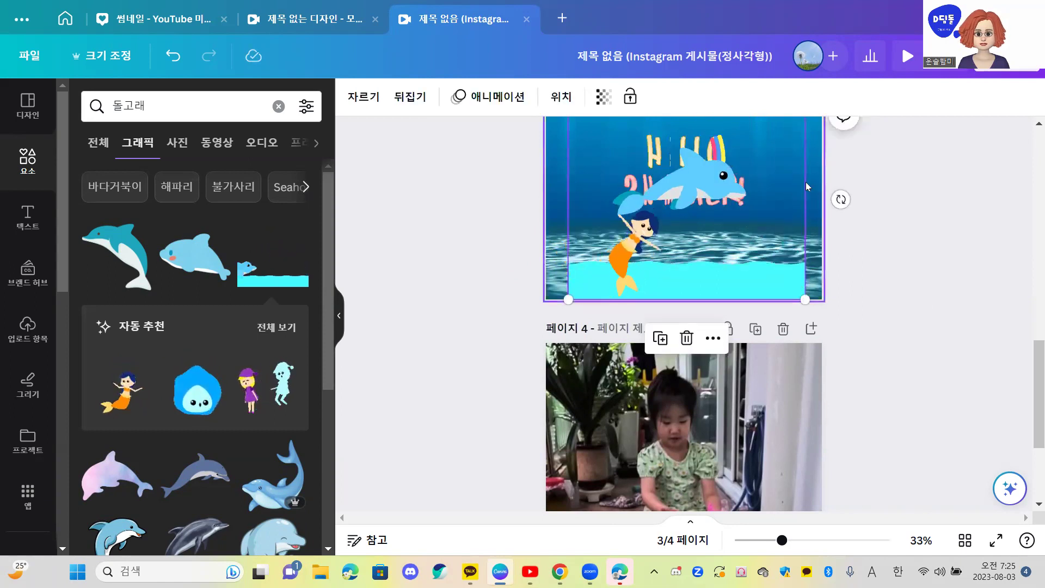
scroll(798, 195, up, 3)
drag(570, 253, 546, 206)
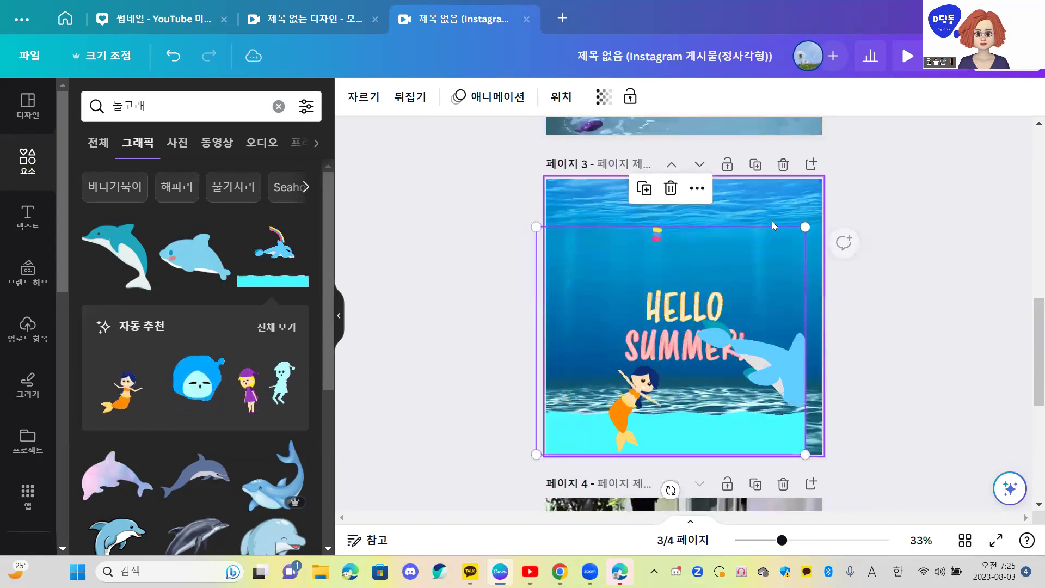
drag(813, 225, 850, 222)
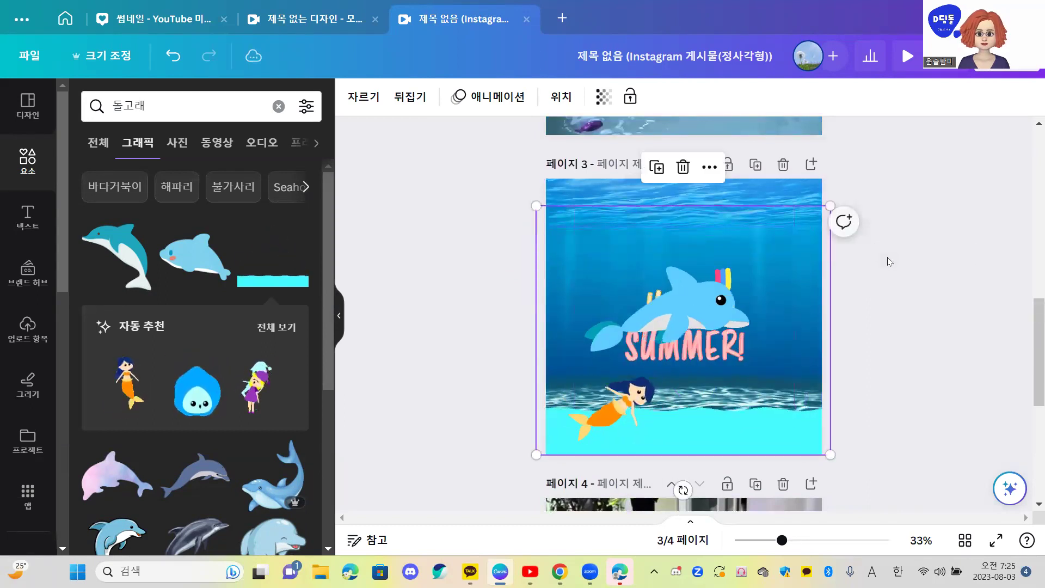
click(846, 385)
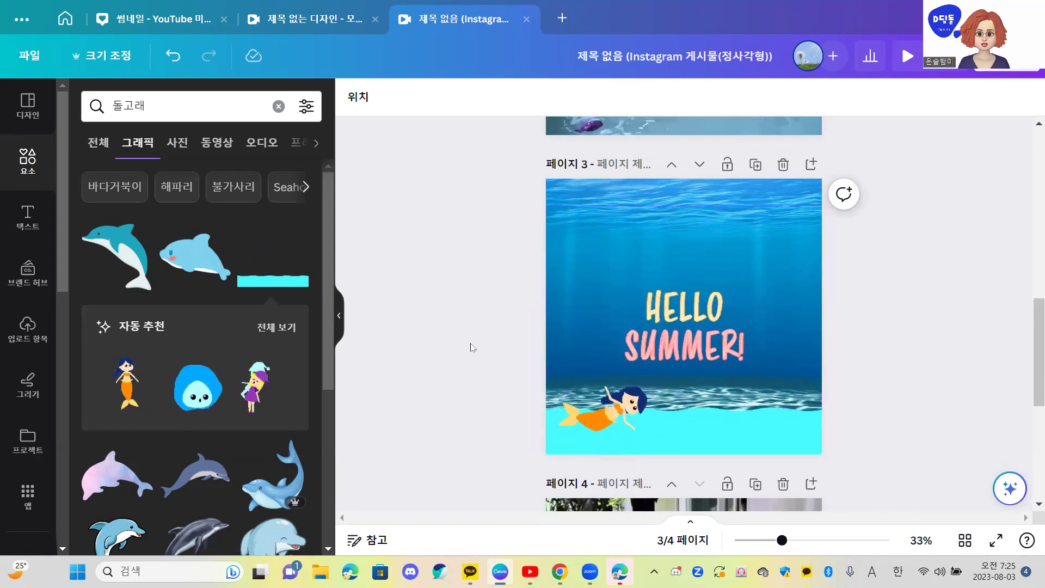
Step: Review the pages from first to last and play the whole video in the preview
scroll(450, 283, up, 10)
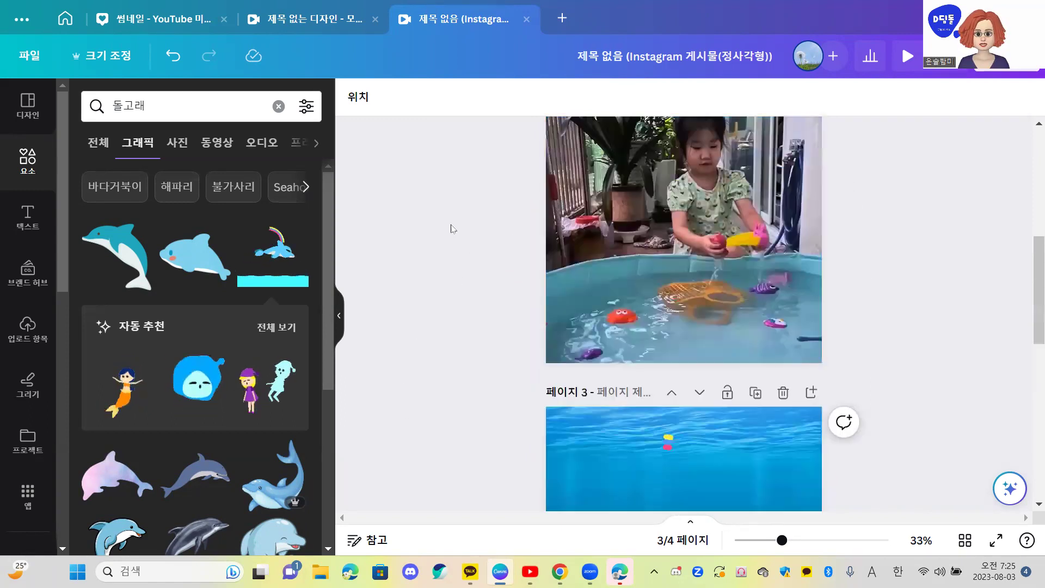
scroll(468, 222, up, 2)
scroll(462, 381, down, 10)
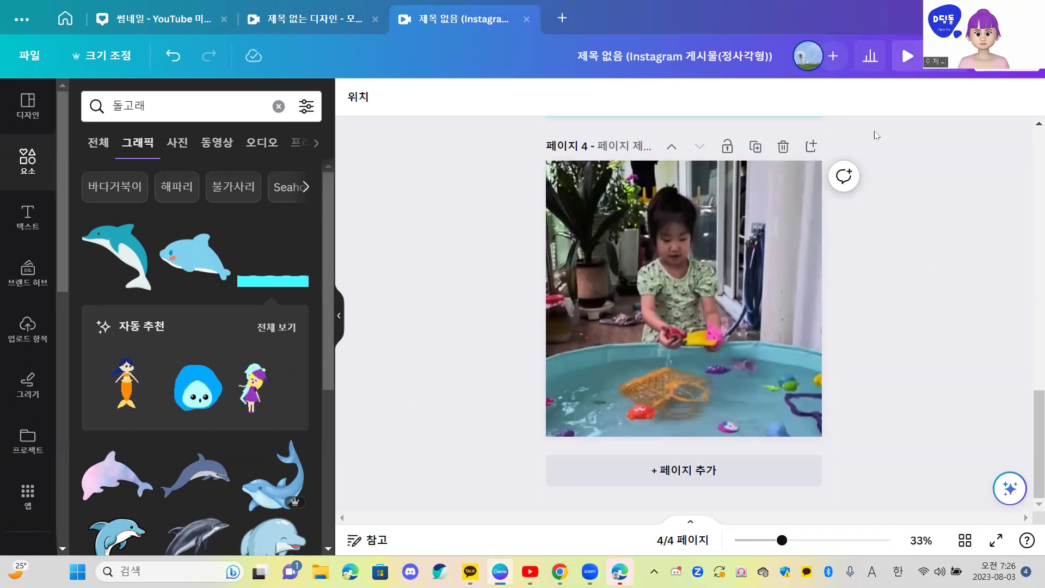
scroll(689, 222, up, 10)
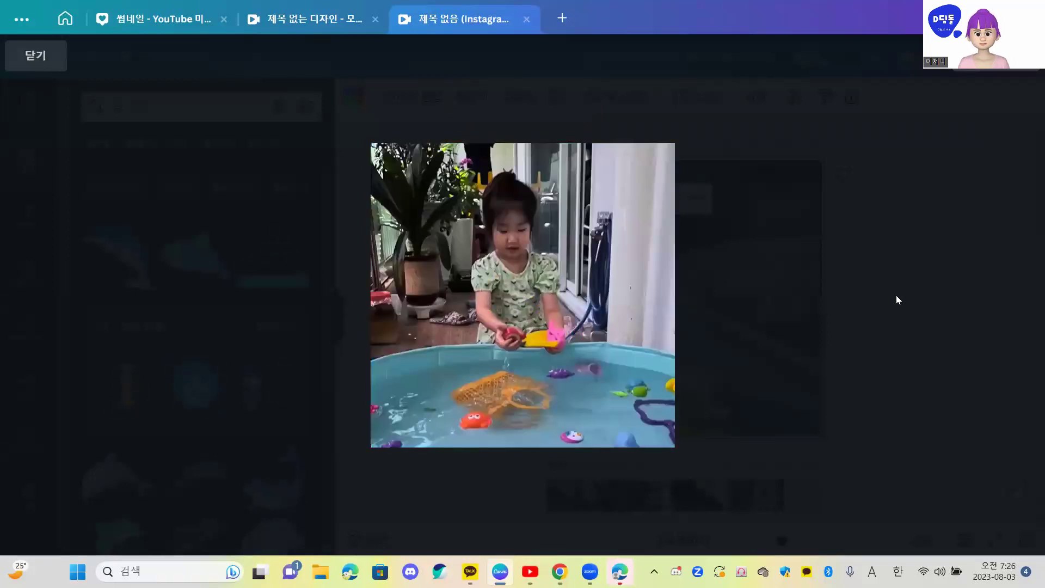
key(space)
mouse_move(644, 244)
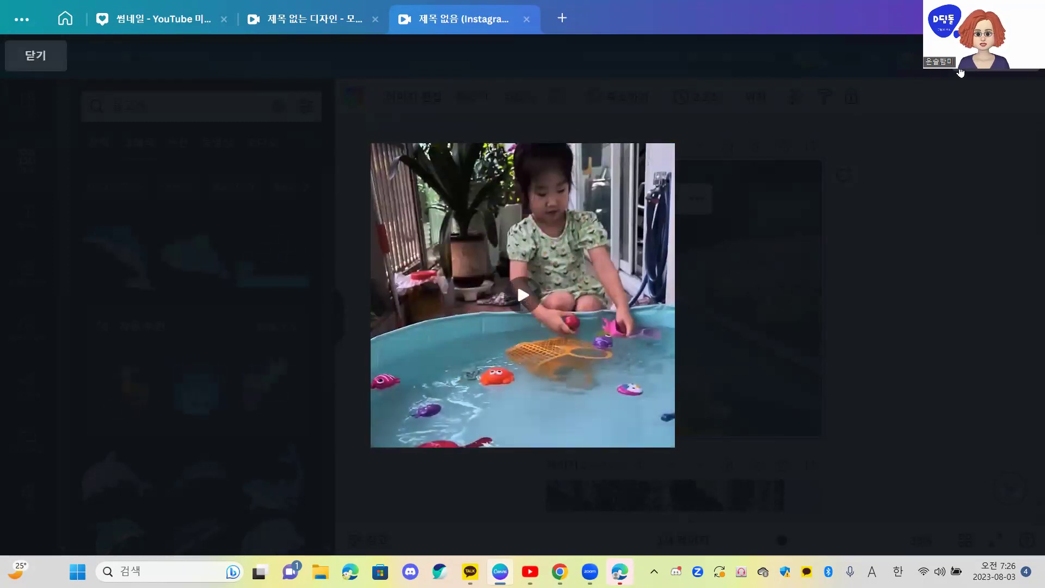
Step: Download all four pages as an MP4 video at 1,080×1,080 px
click(961, 72)
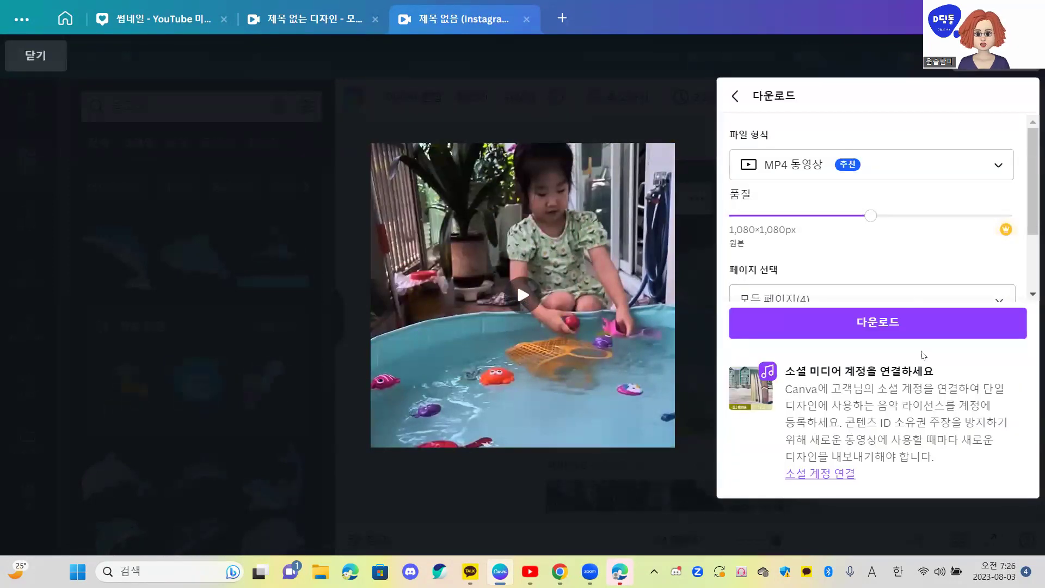
scroll(873, 321, down, 2)
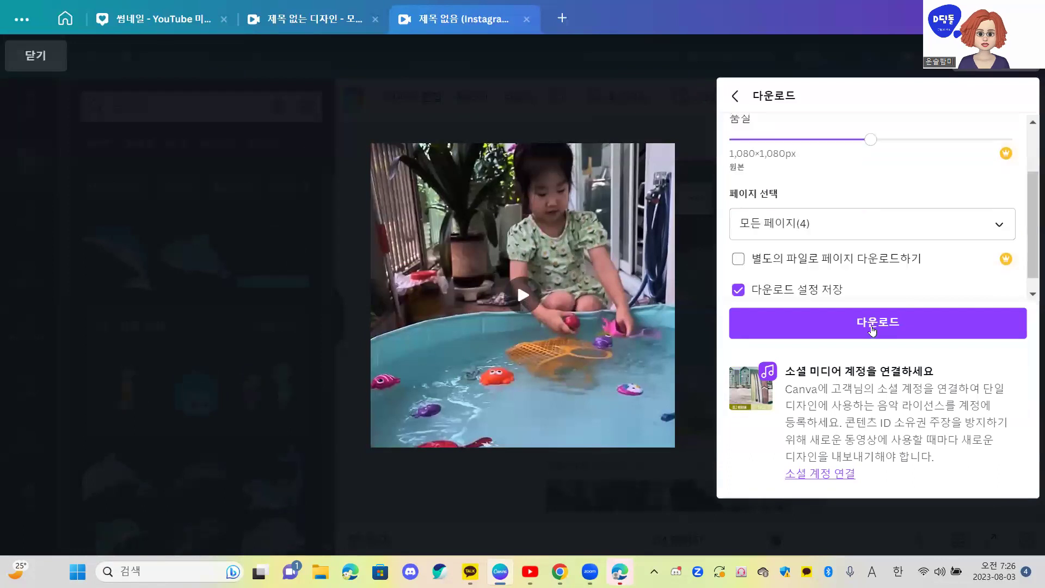
click(882, 330)
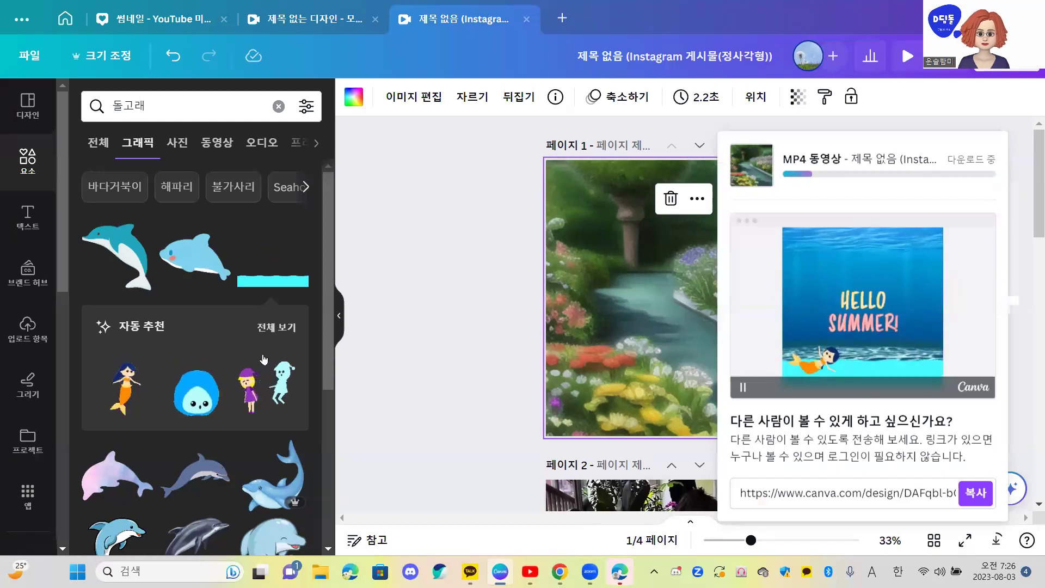
Step: Browse the full set of recommended Canva Original Stickers related to the dolphin graphic
click(276, 327)
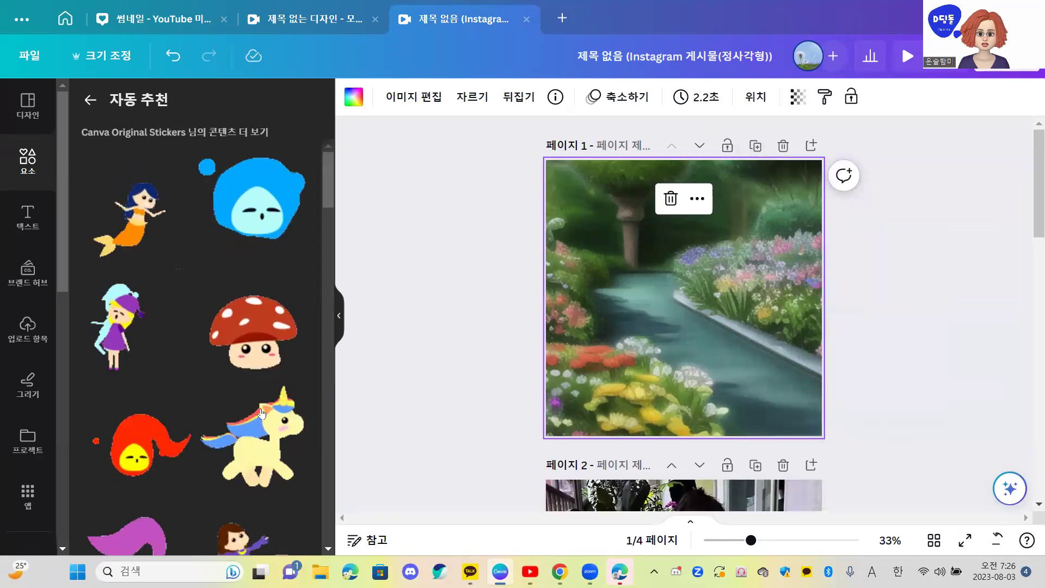
scroll(261, 411, down, 8)
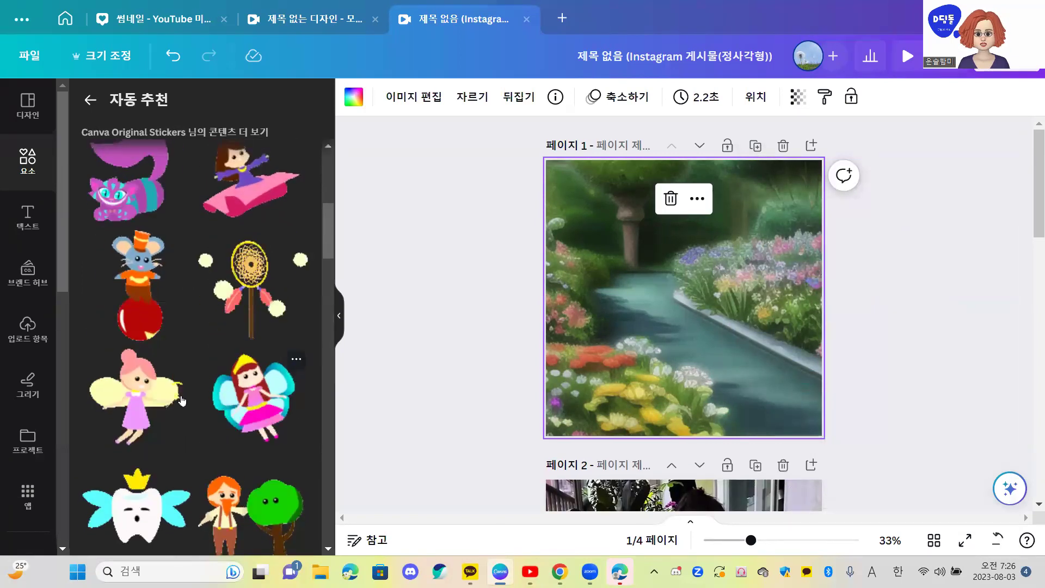
scroll(261, 413, down, 5)
scroll(167, 342, up, 4)
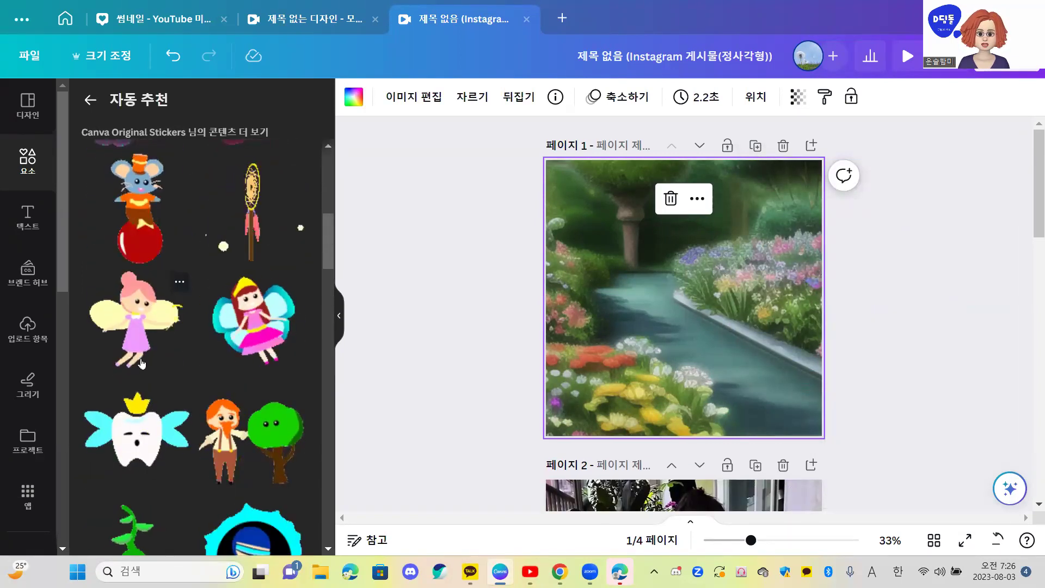
scroll(197, 384, down, 4)
scroll(198, 385, down, 8)
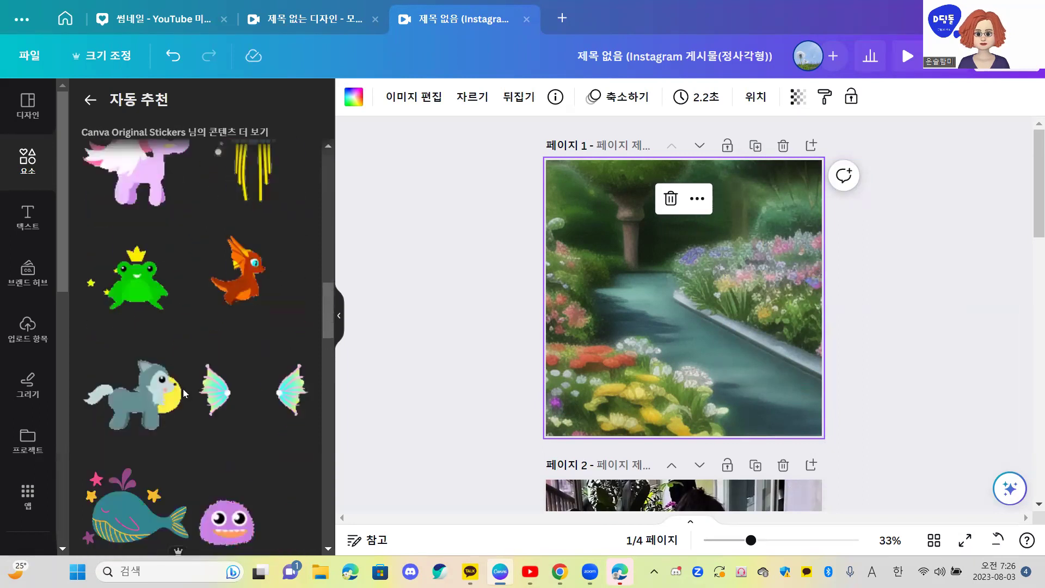
scroll(175, 292, up, 3)
scroll(192, 285, up, 6)
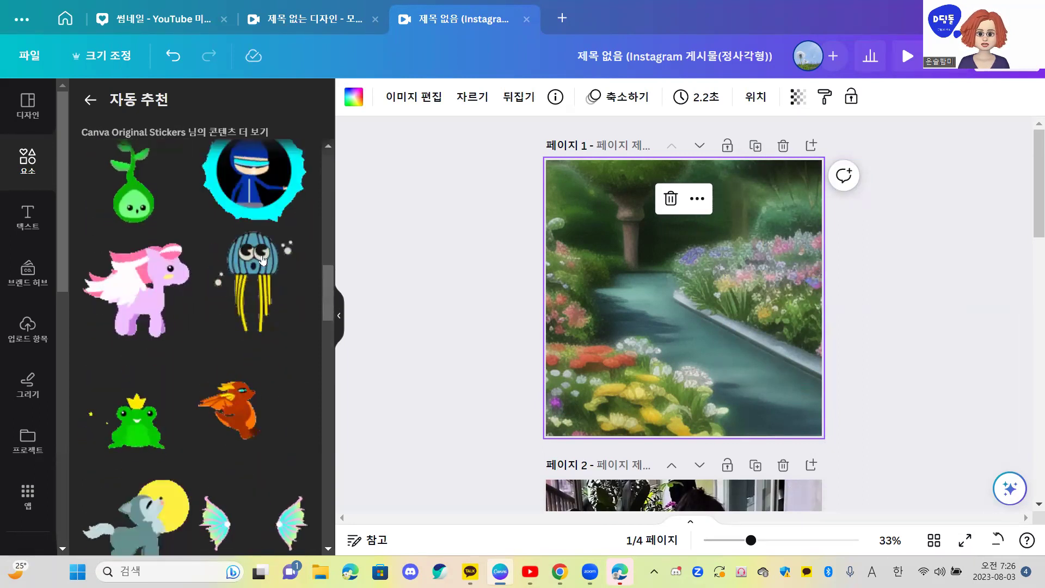
scroll(213, 392, down, 10)
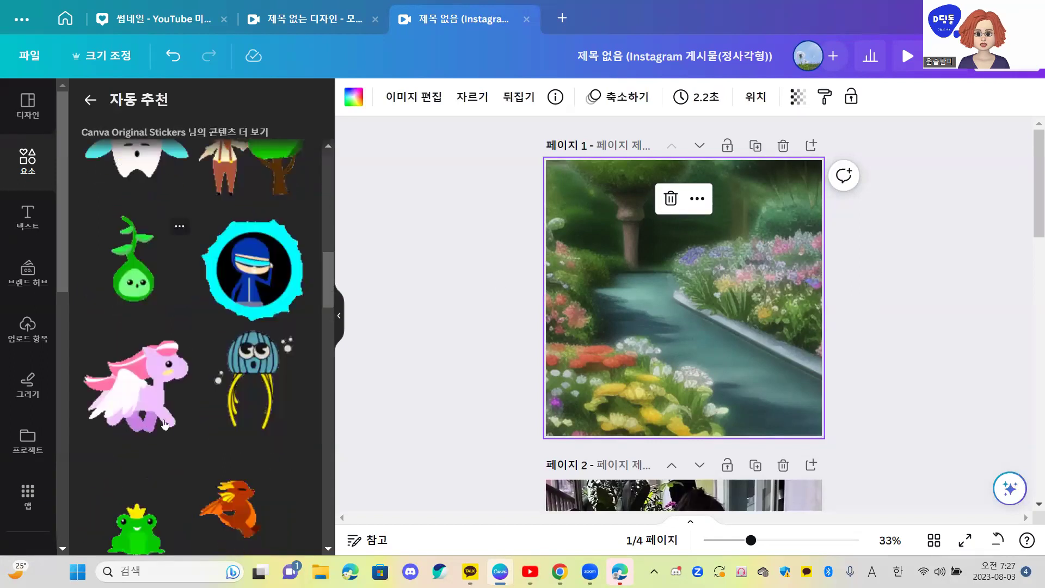
Step: Look through the remaining recommended stickers down to the end of the list
scroll(175, 417, down, 8)
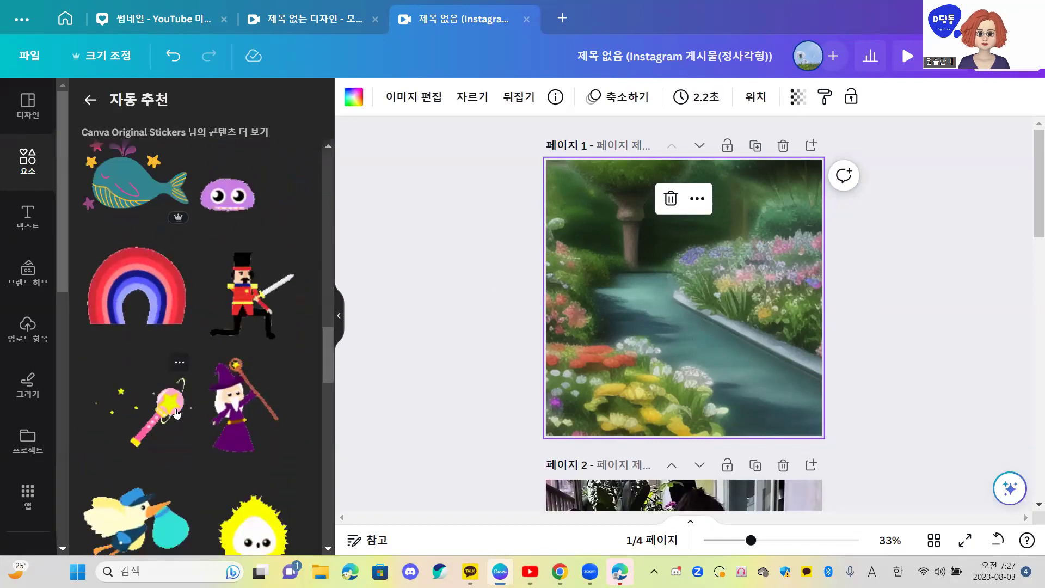
scroll(175, 445, down, 12)
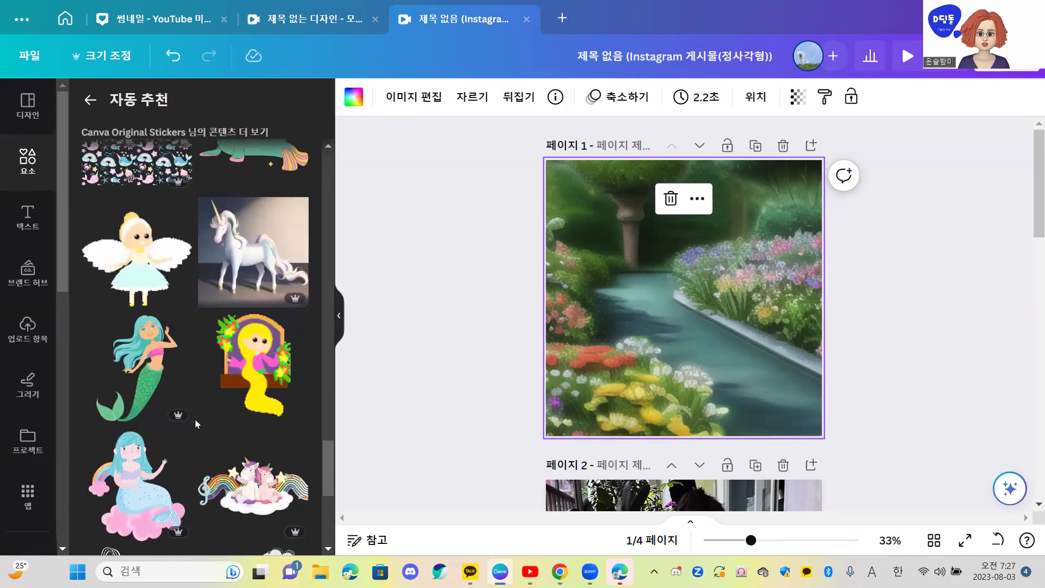
scroll(196, 420, down, 8)
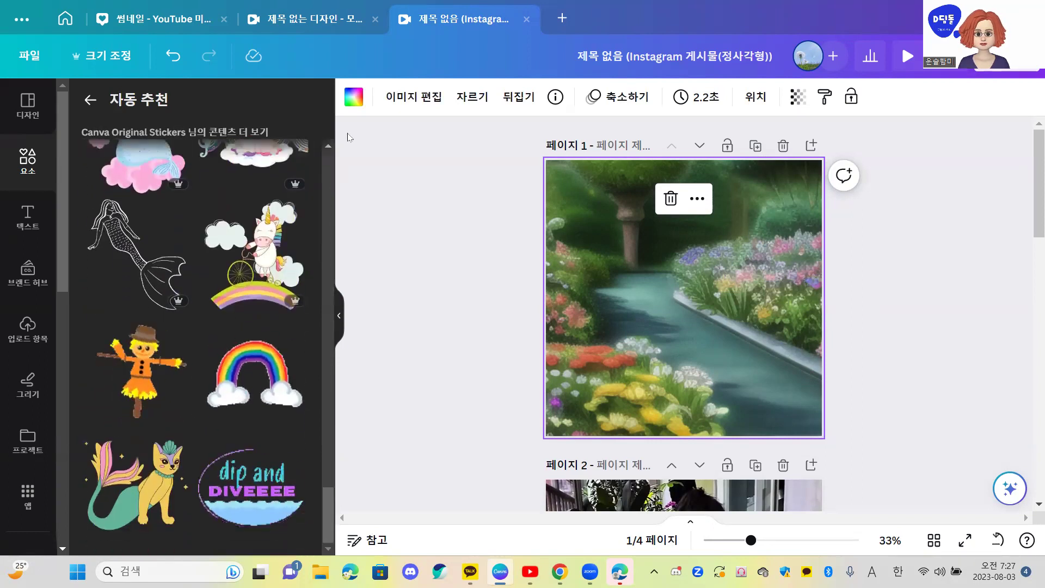
Step: Return to the 돌고래 search results and look through the dolphin graphics, including those below the related searches
click(91, 103)
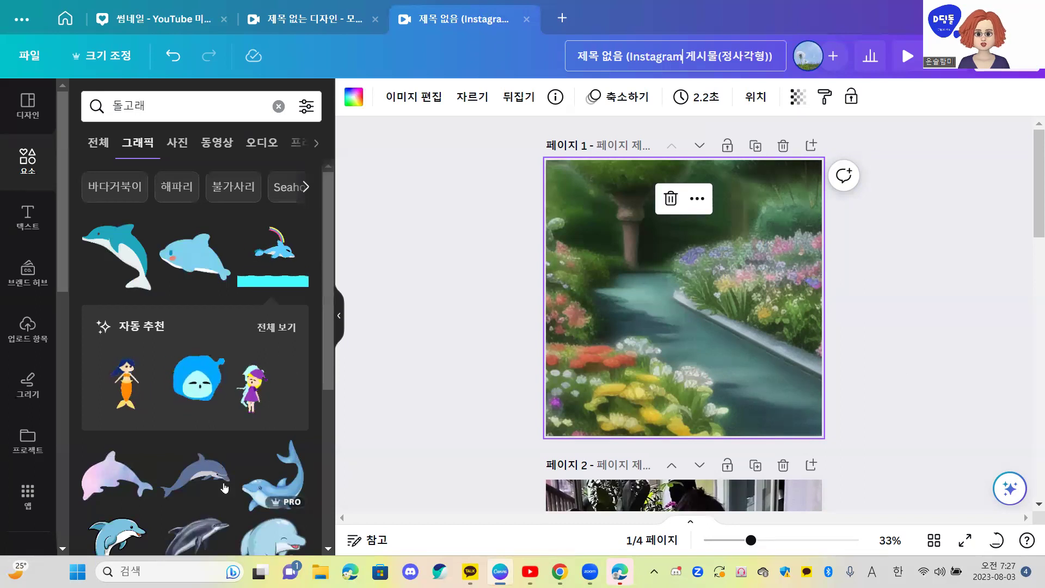
scroll(215, 471, down, 3)
scroll(215, 471, down, 1)
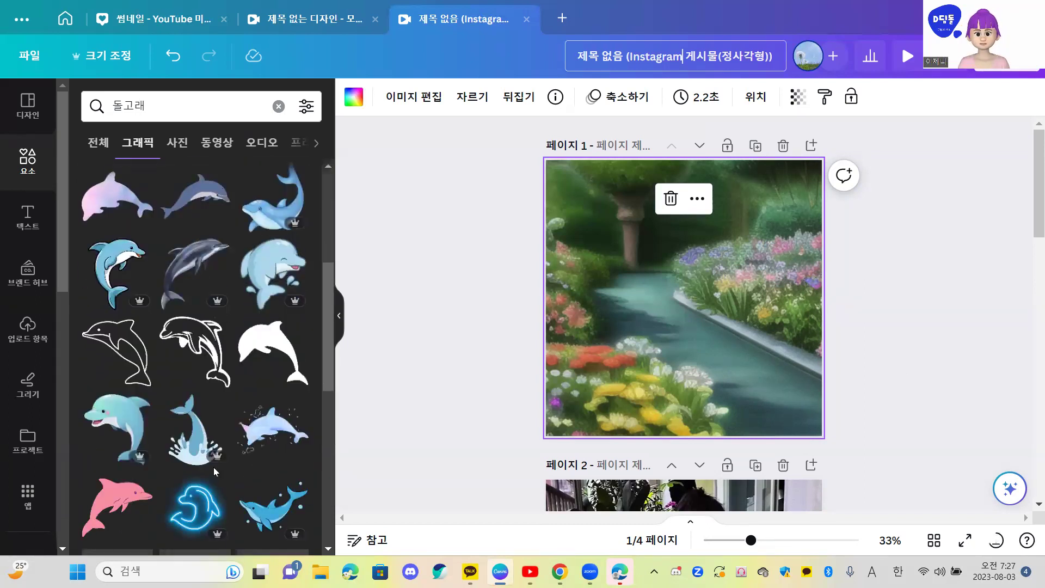
scroll(214, 466, down, 3)
scroll(217, 454, down, 3)
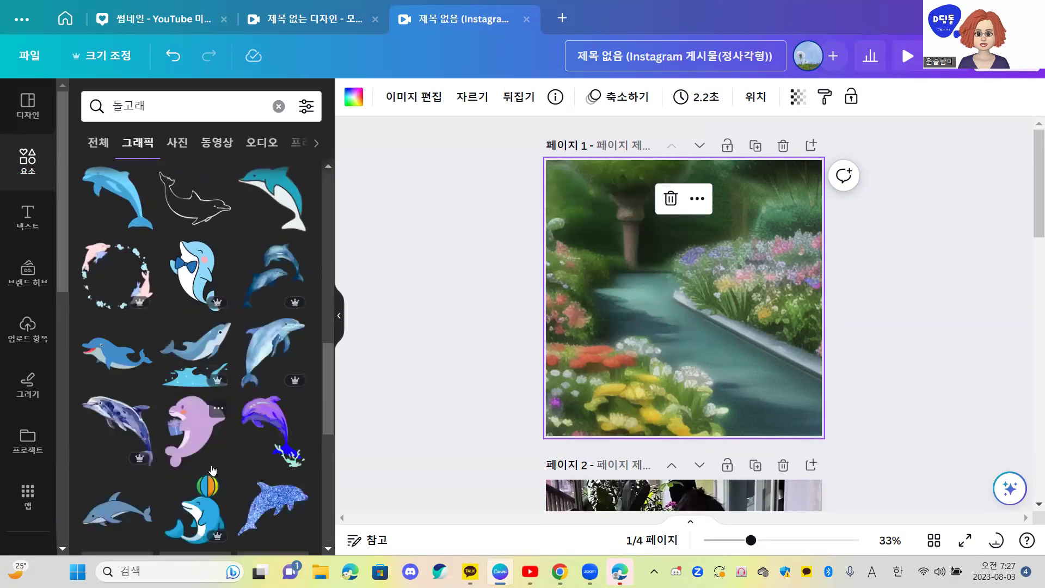
scroll(213, 467, down, 3)
scroll(213, 472, down, 8)
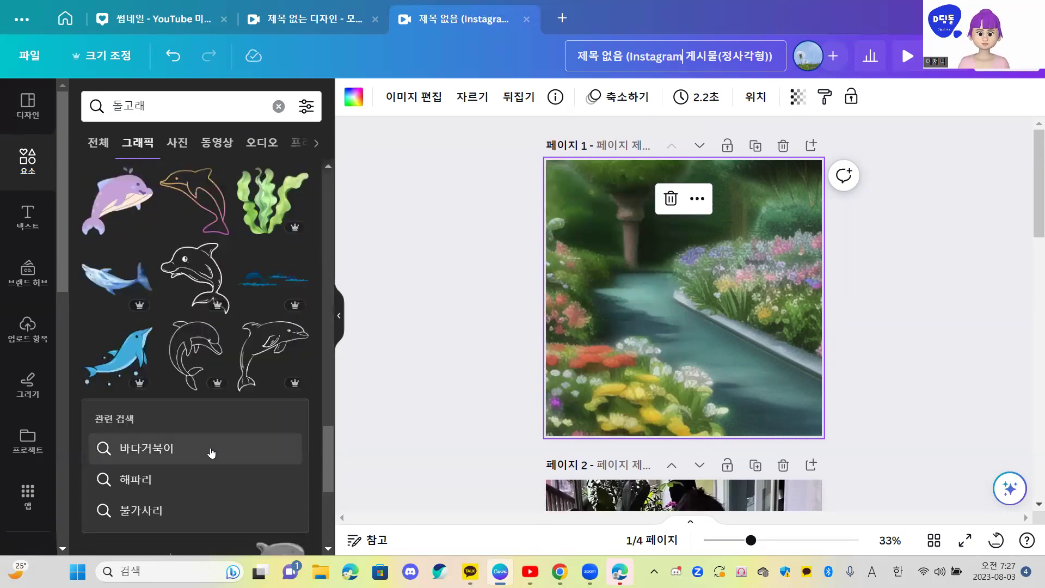
scroll(211, 443, down, 3)
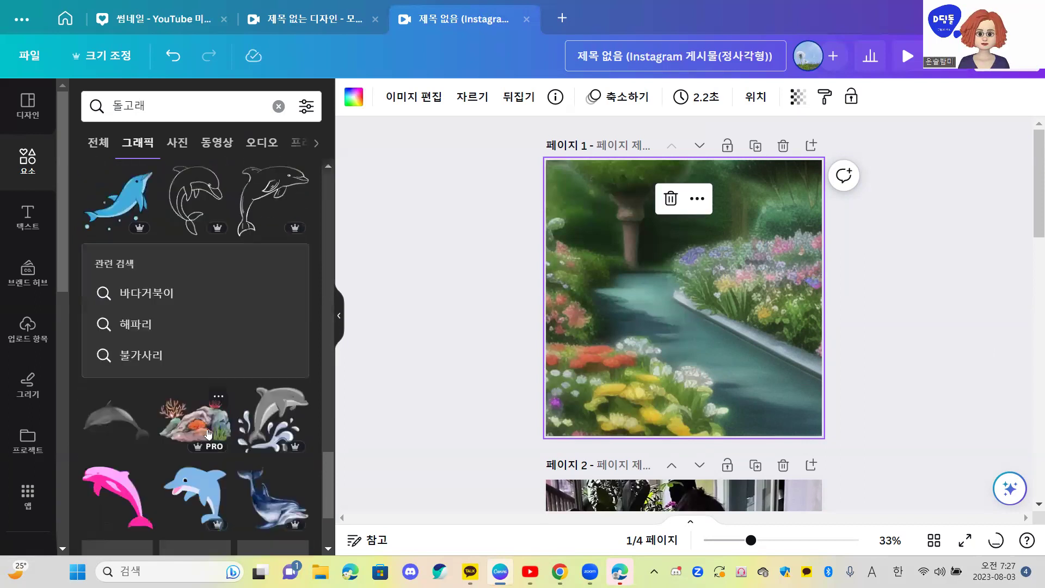
scroll(210, 447, down, 3)
scroll(210, 446, down, 10)
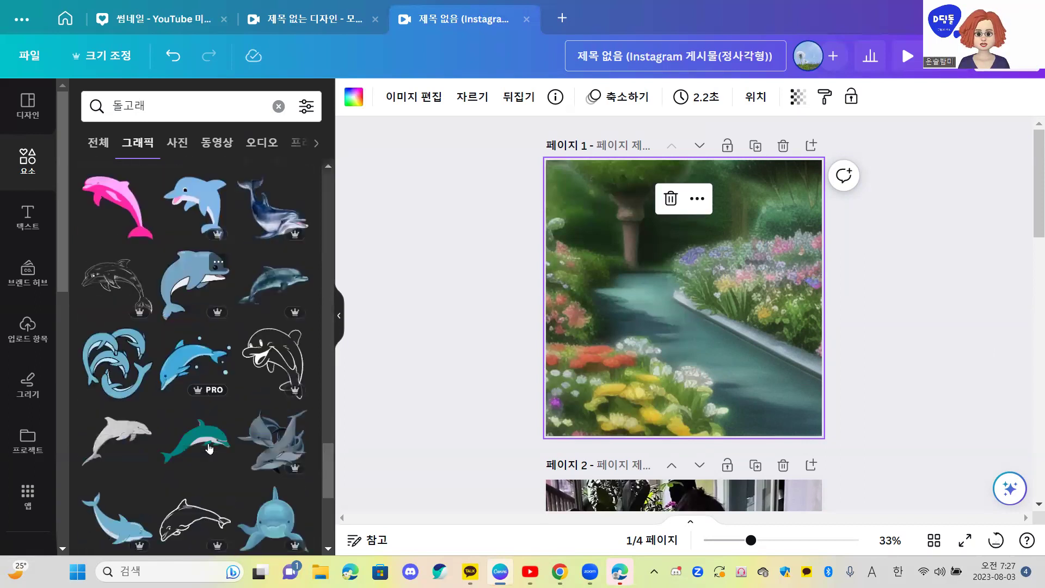
scroll(208, 439, down, 5)
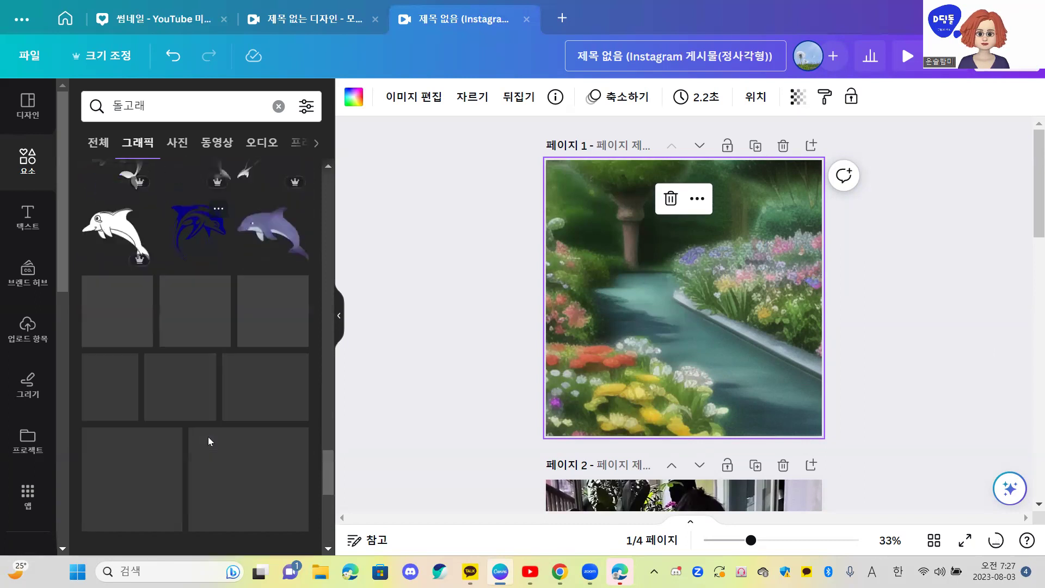
scroll(913, 359, down, 10)
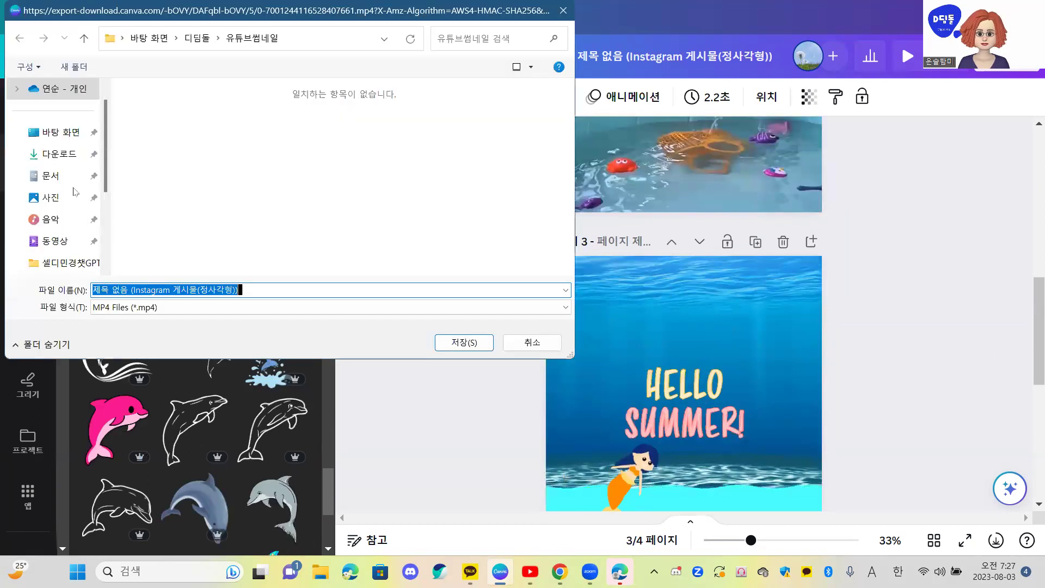
Step: Save the exported MP4 in the 화상 folder on the desktop, keeping the suggested file name
click(69, 137)
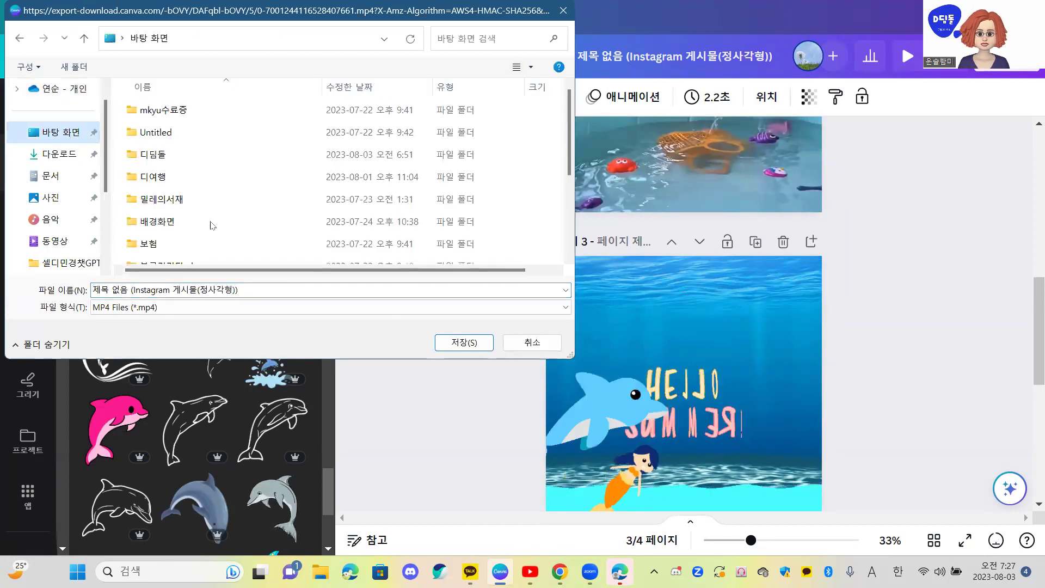
scroll(217, 212, down, 2)
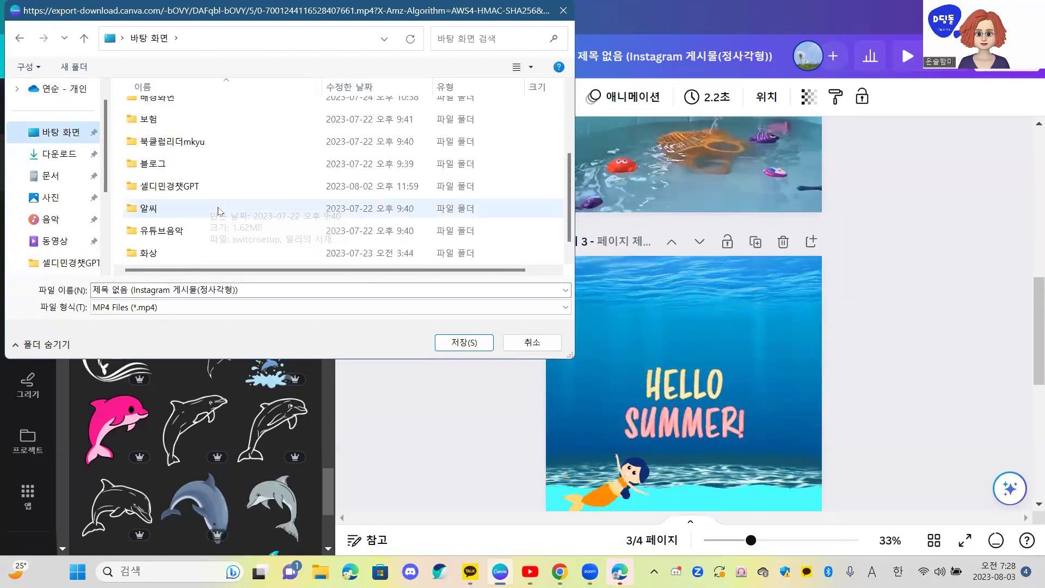
double_click(204, 253)
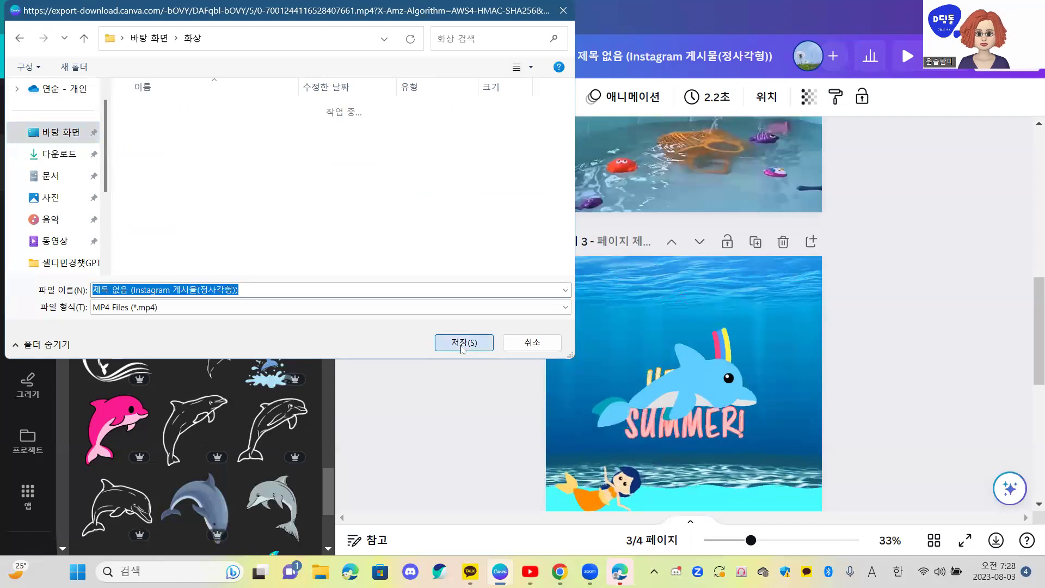
click(463, 342)
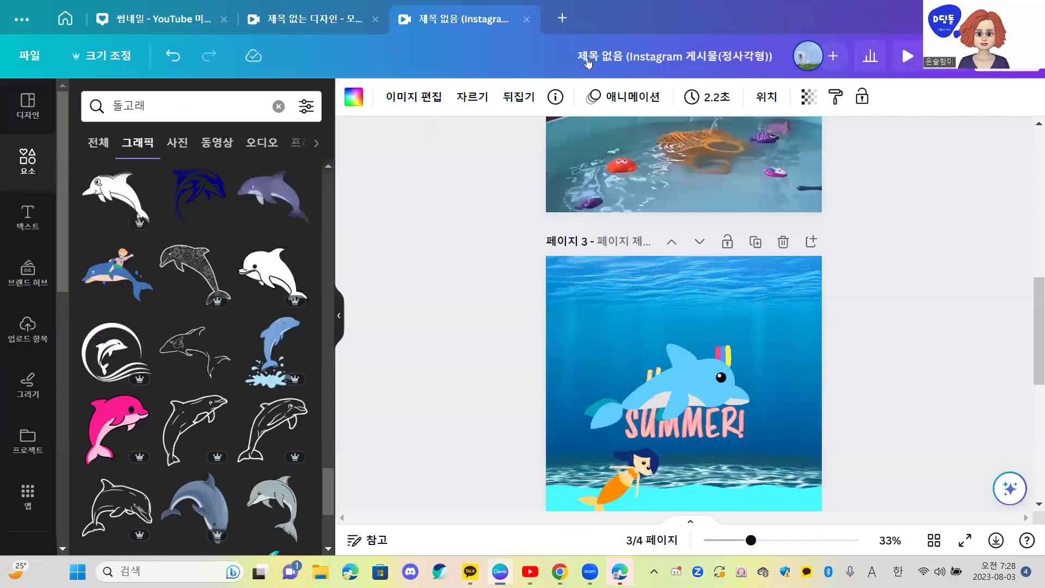